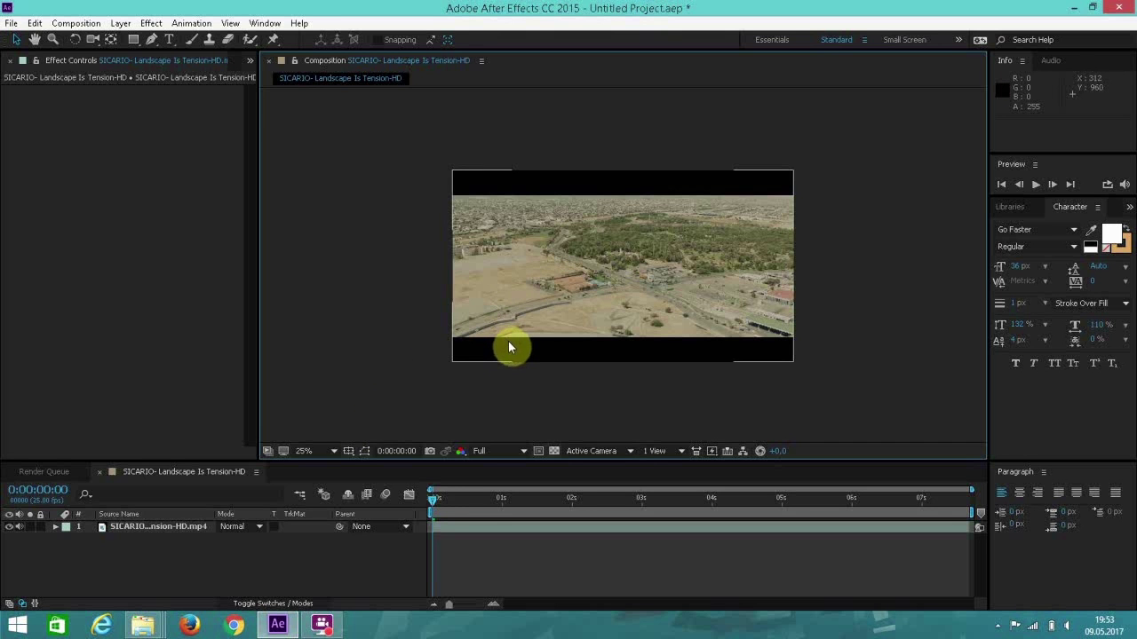
Step: Select layer 1, the SICARIO aerial footage clip, in the Timeline
{"action": "scroll", "coordinate": [509, 348], "scroll_direction": "up", "scroll_amount": 2}
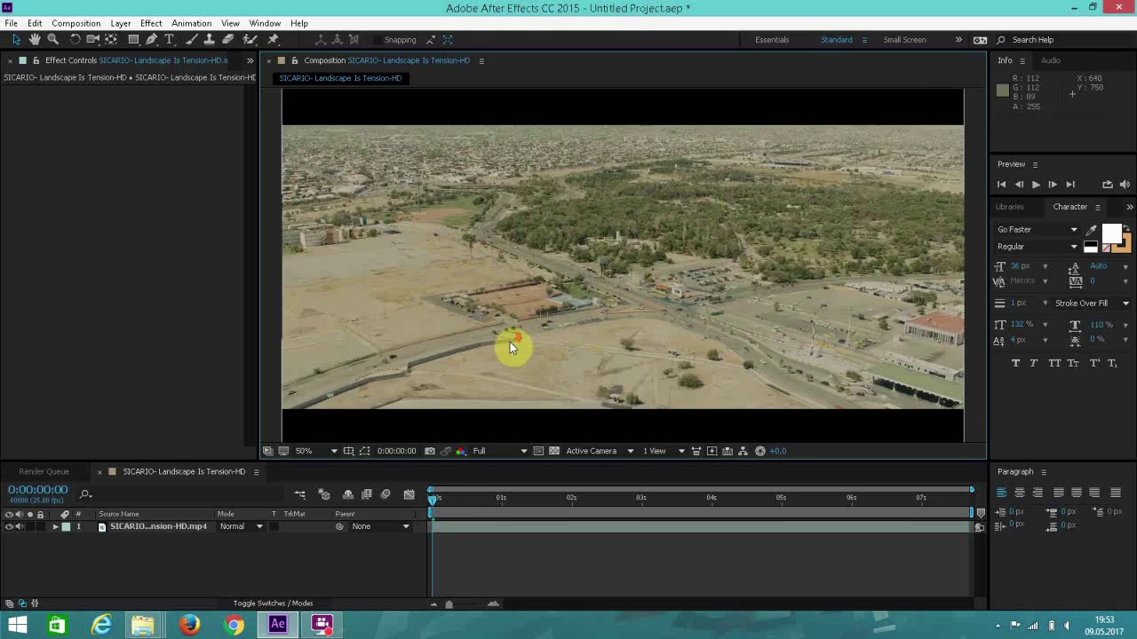
{"action": "scroll", "coordinate": [509, 348], "scroll_direction": "down", "scroll_amount": 2}
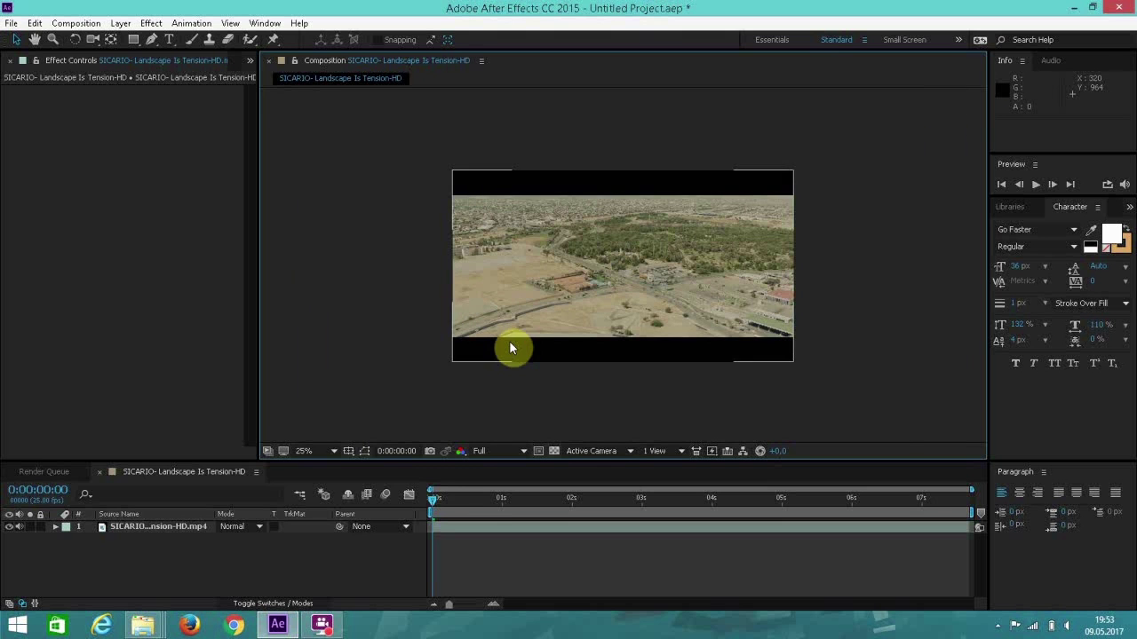
{"action": "left_click", "coordinate": [200, 529]}
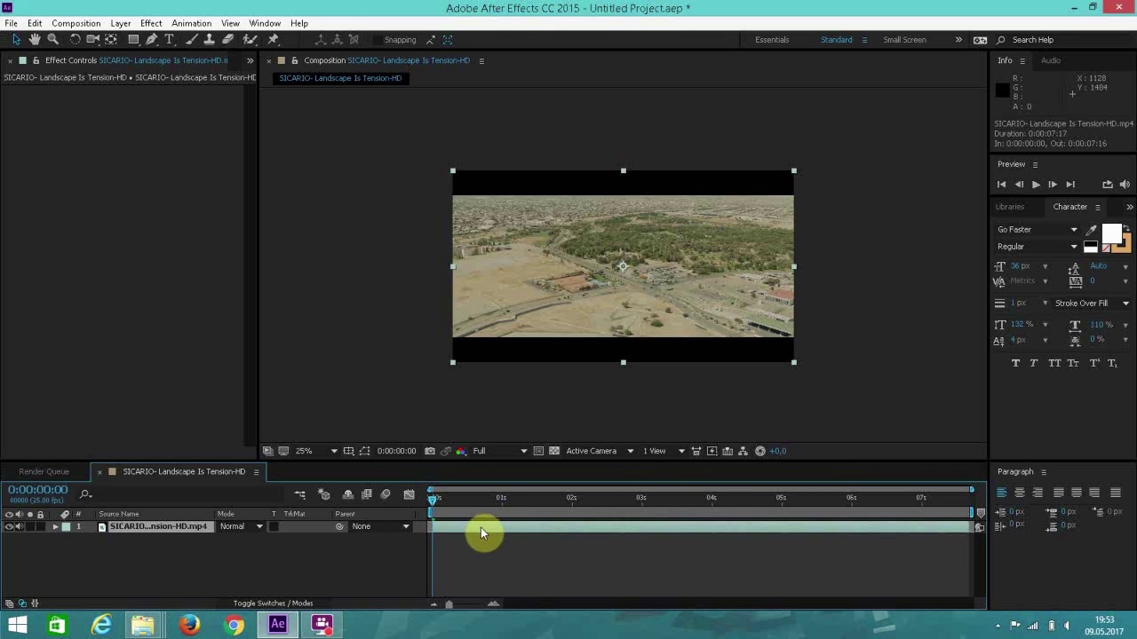
Step: Apply Track Camera to the footage with Detailed Analysis on and Fixed Angle of View shot type
{"action": "right_click", "coordinate": [502, 528]}
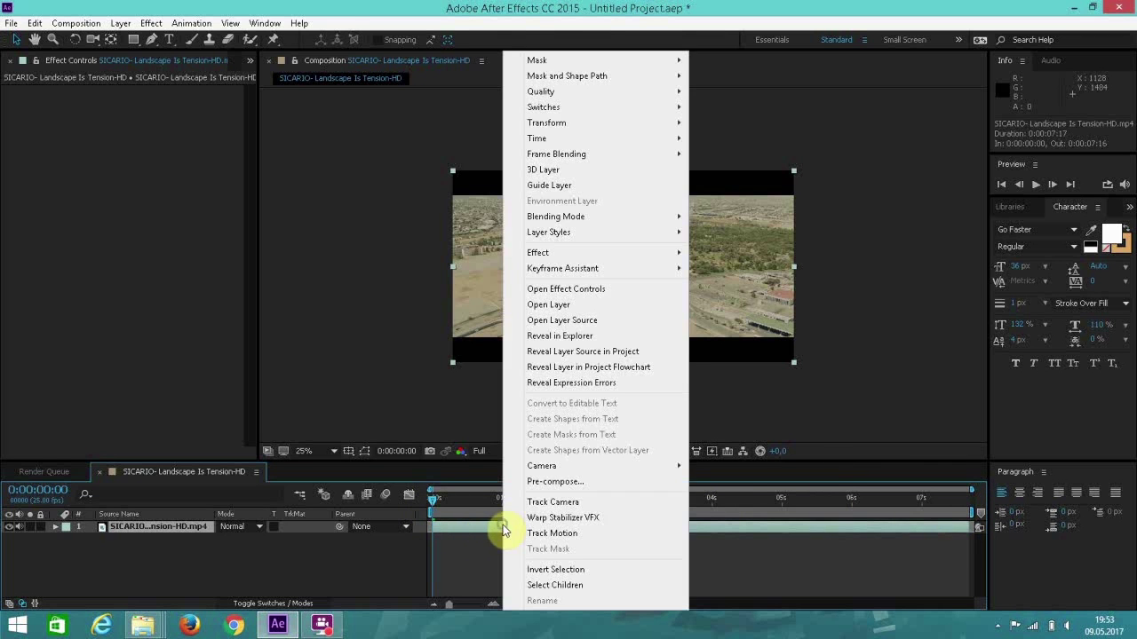
{"action": "left_click", "coordinate": [554, 503]}
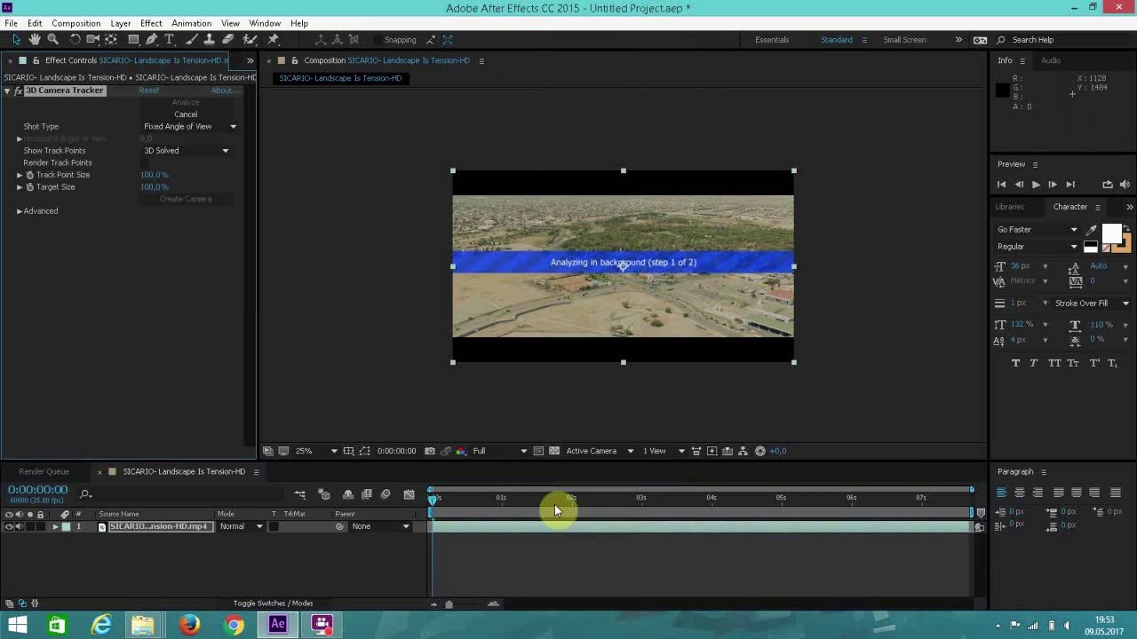
{"action": "left_click", "coordinate": [19, 211]}
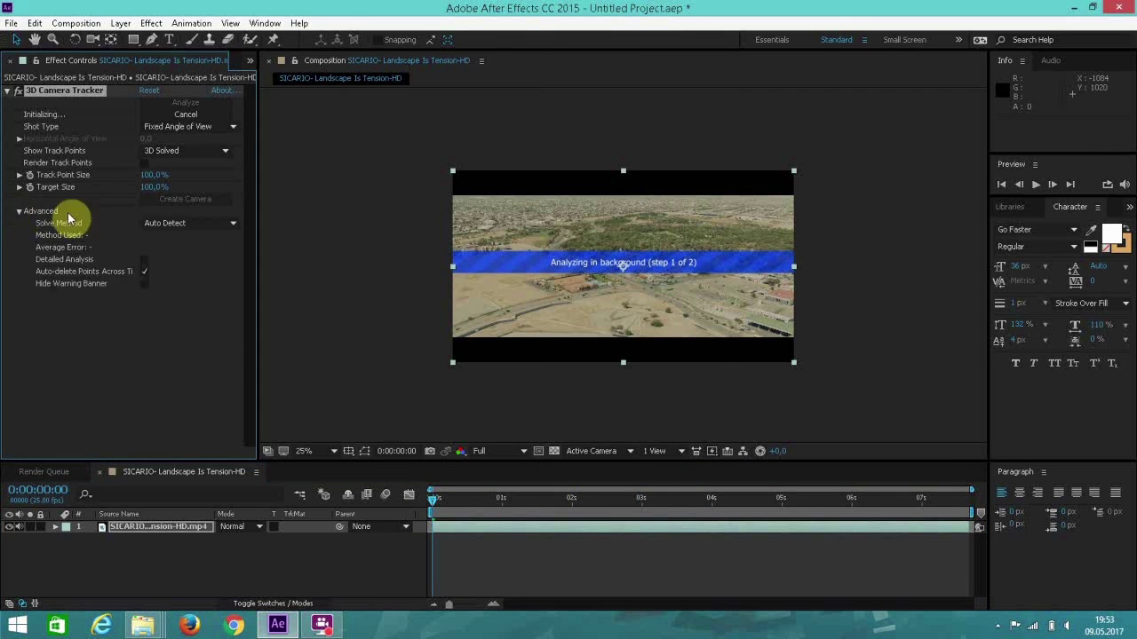
{"action": "left_click", "coordinate": [144, 258]}
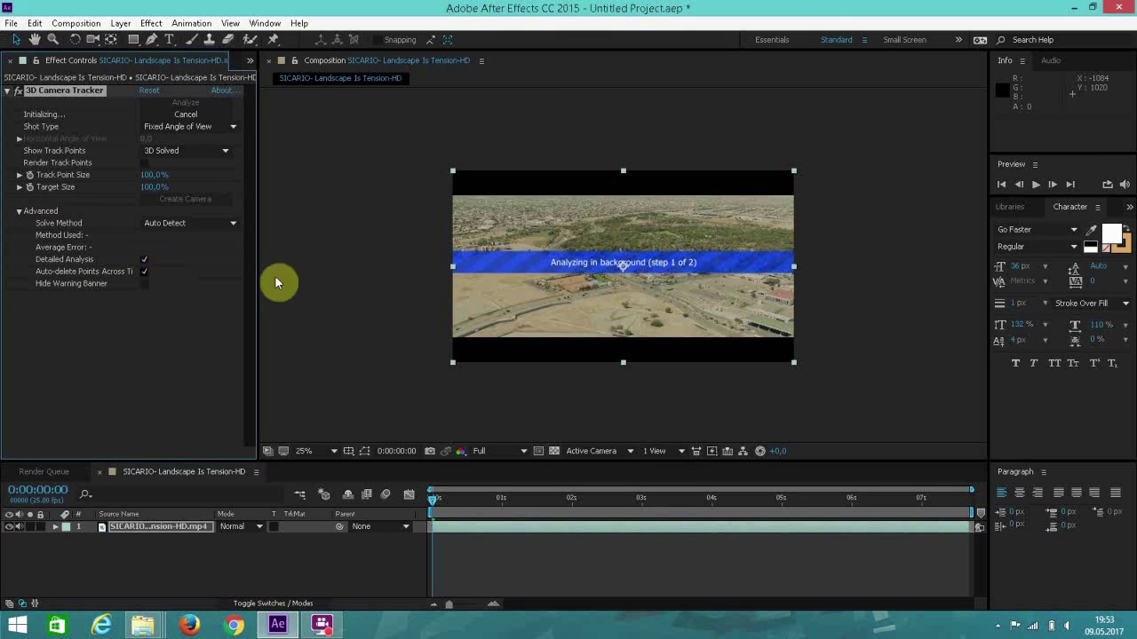
{"action": "key", "text": "period"}
{"action": "key", "text": "period"}
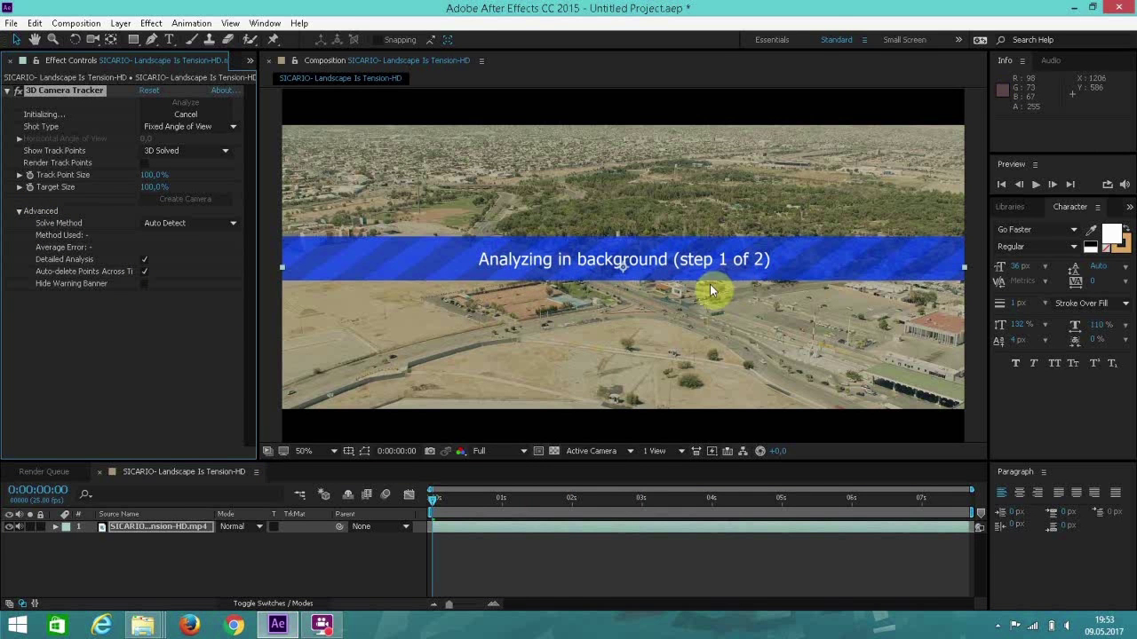
{"action": "left_click", "coordinate": [160, 126]}
{"action": "left_click", "coordinate": [16, 171]}
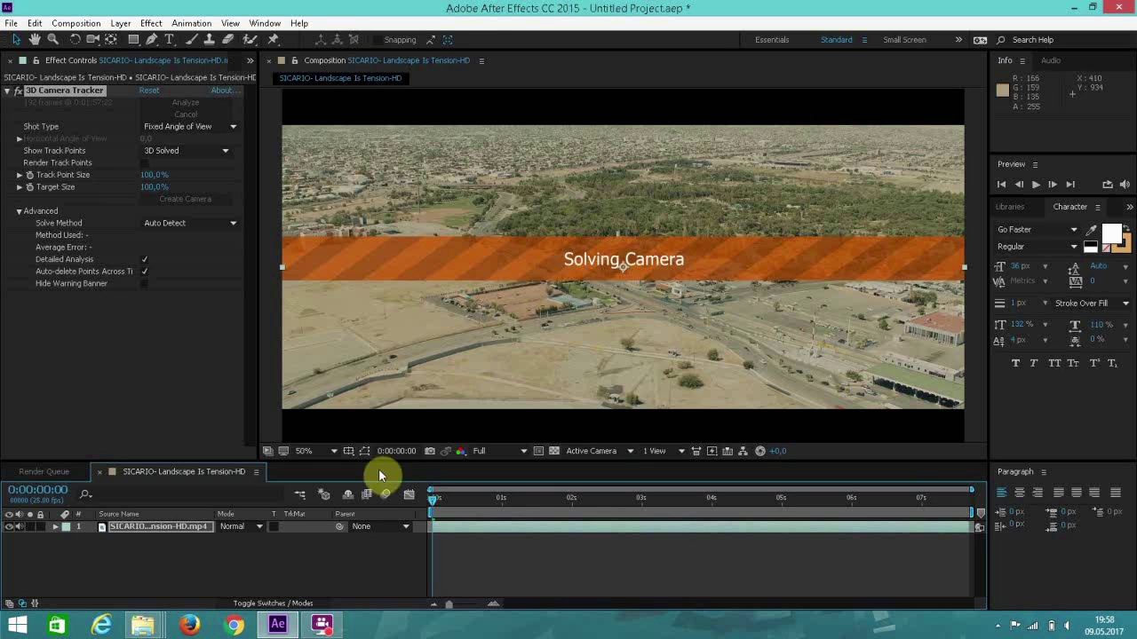
Step: Set the viewer to Fit up to 100% and enlarge the Composition panel while the solve finishes
{"action": "left_click", "coordinate": [329, 453]}
{"action": "left_click", "coordinate": [341, 210]}
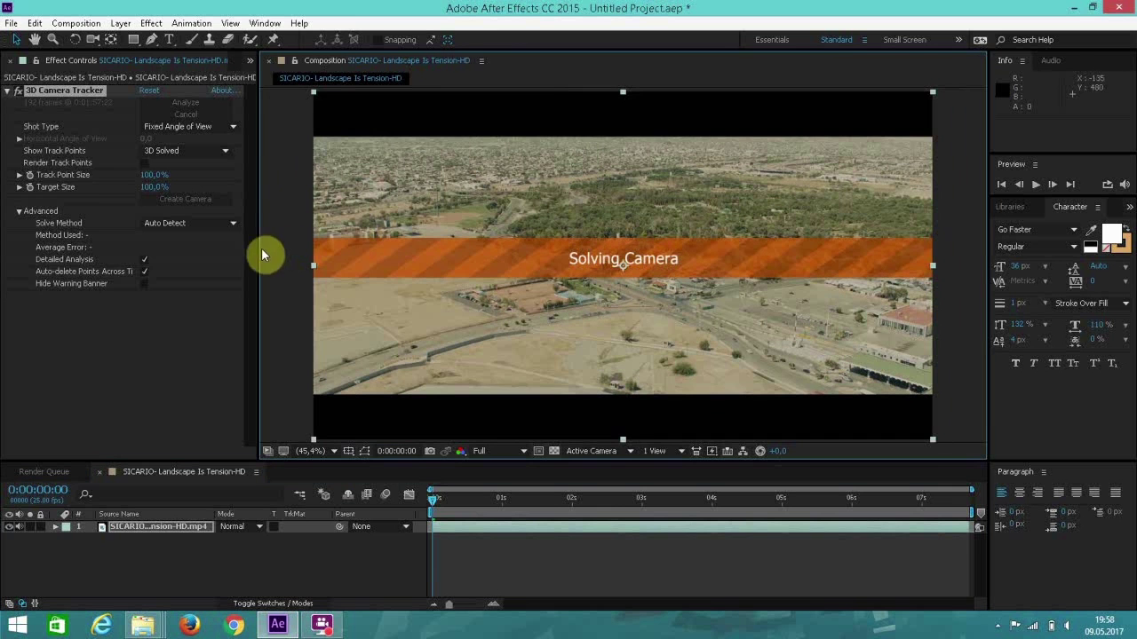
{"action": "left_click_drag", "start_coordinate": [255, 253], "coordinate": [146, 269]}
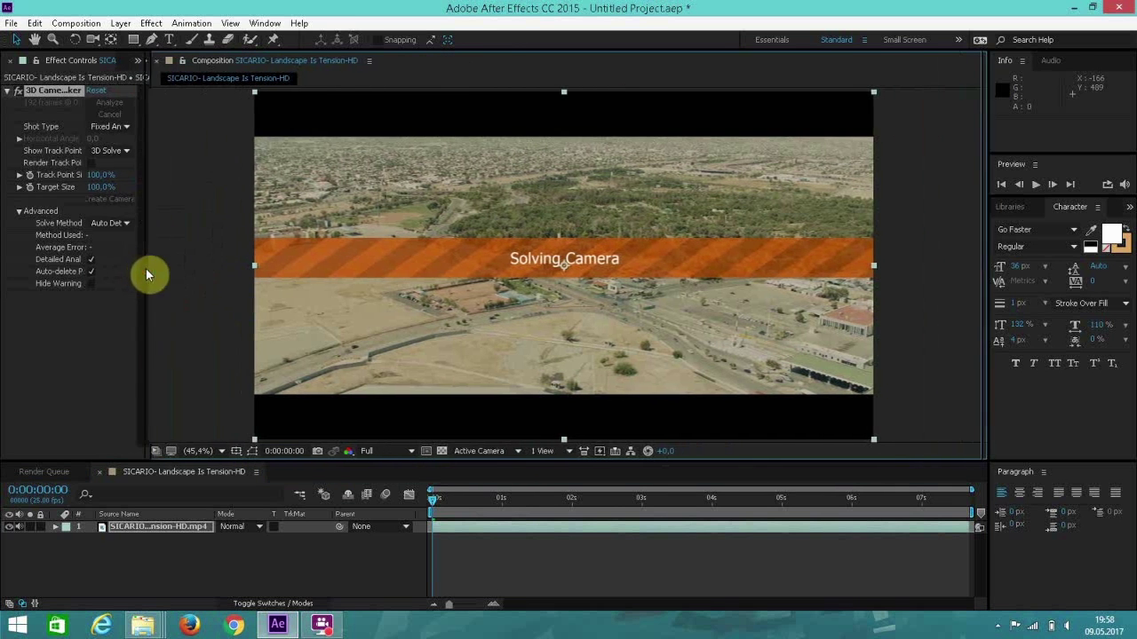
{"action": "left_click_drag", "start_coordinate": [789, 462], "coordinate": [800, 496]}
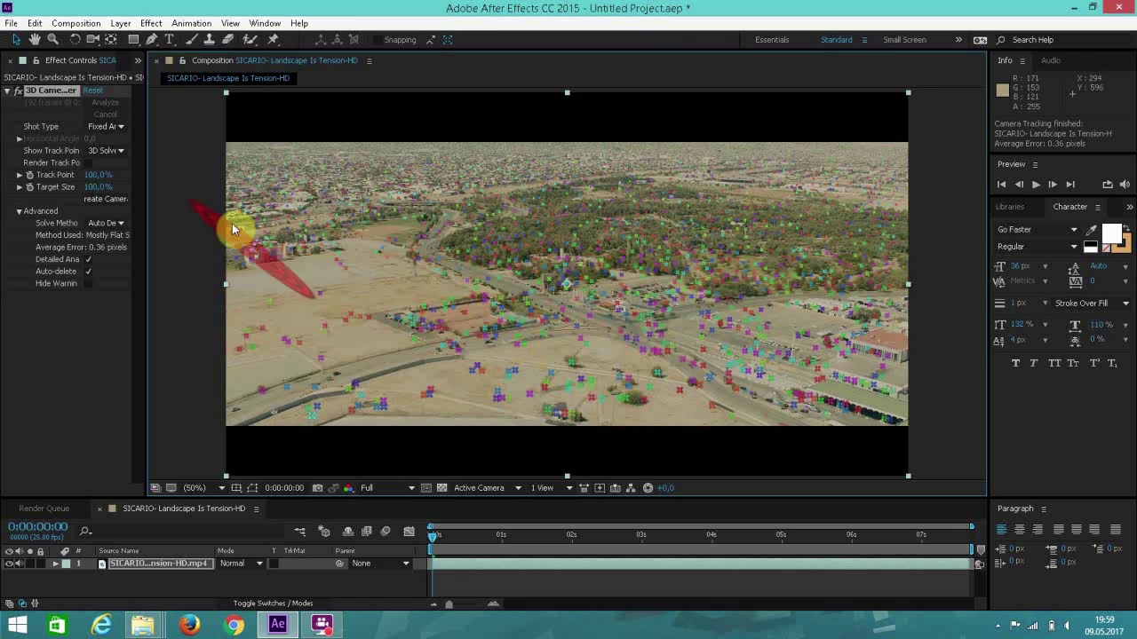
{"action": "scroll", "coordinate": [639, 393], "scroll_direction": "up", "scroll_amount": 2}
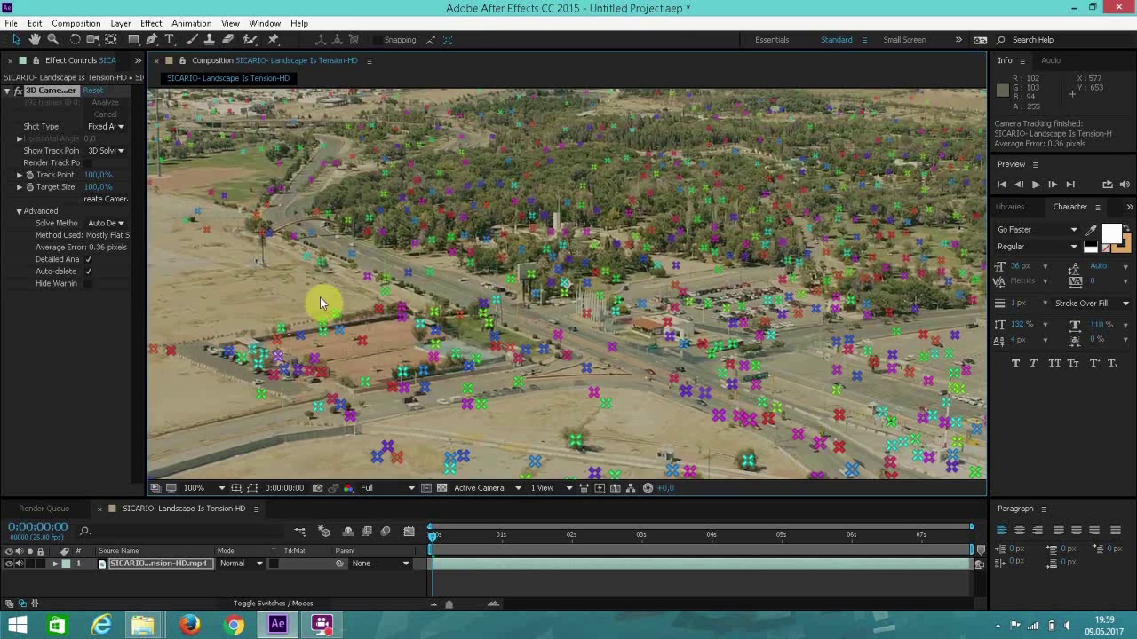
{"action": "scroll", "coordinate": [414, 370], "scroll_direction": "down", "scroll_amount": 2}
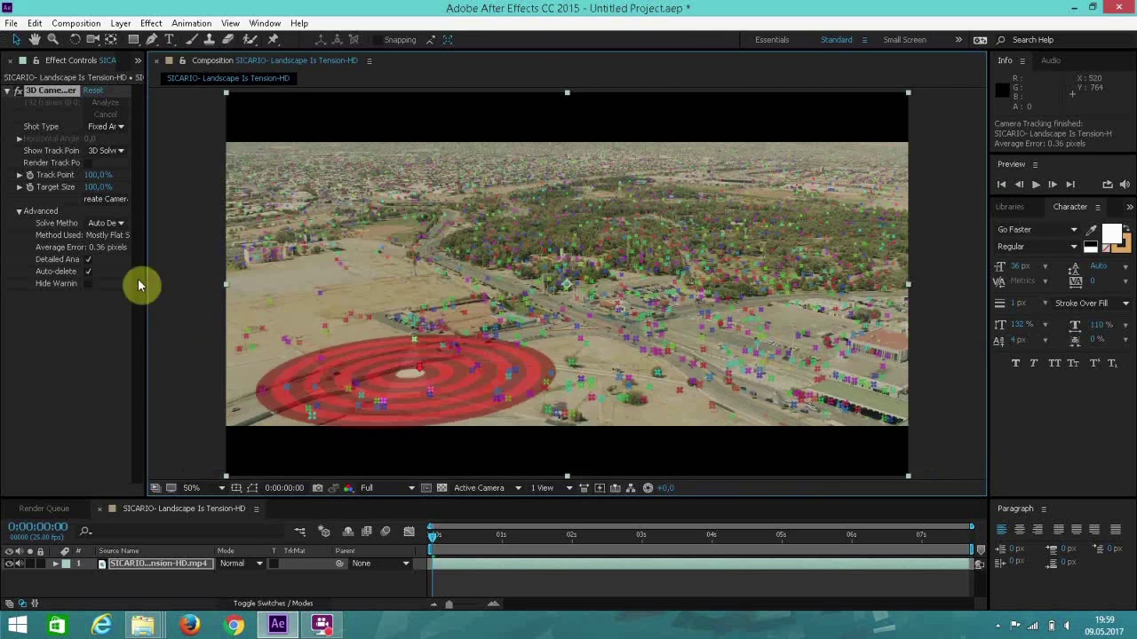
{"action": "left_click_drag", "start_coordinate": [148, 264], "coordinate": [384, 293]}
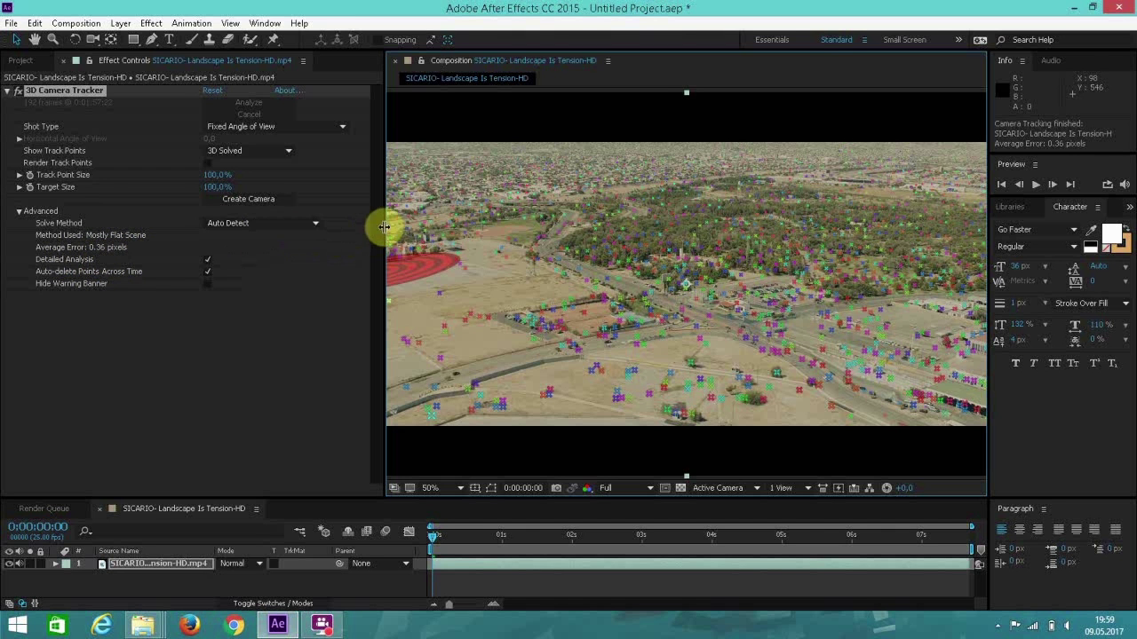
{"action": "left_click_drag", "start_coordinate": [382, 227], "coordinate": [183, 246]}
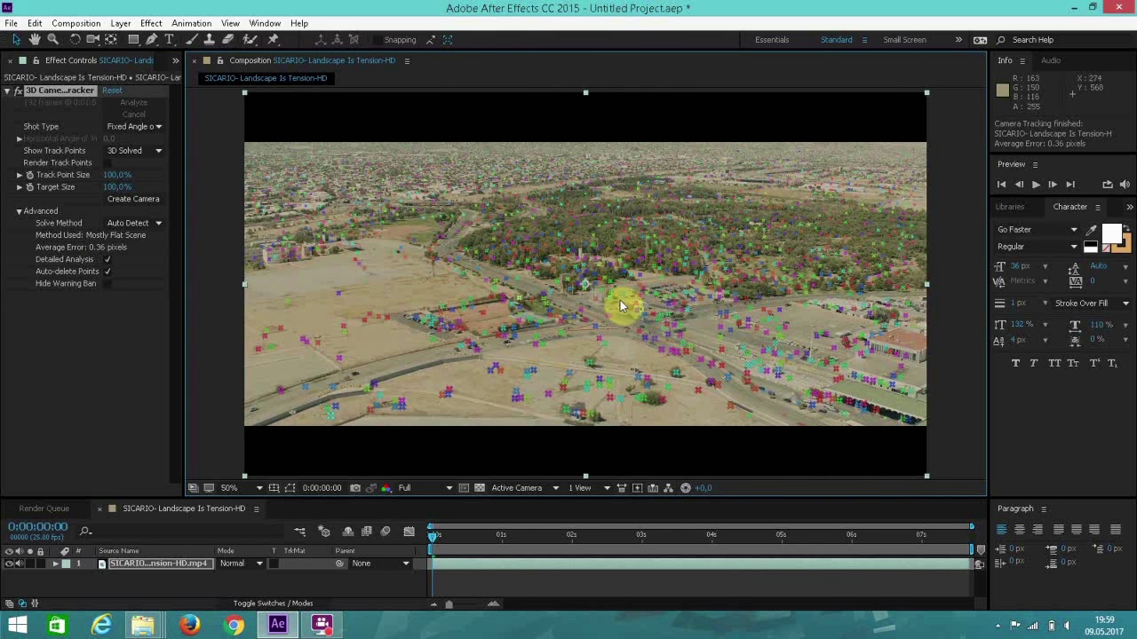
Step: Set the ground plane and origin on the left ground points, then create a solid and camera there
{"action": "right_click", "coordinate": [367, 285]}
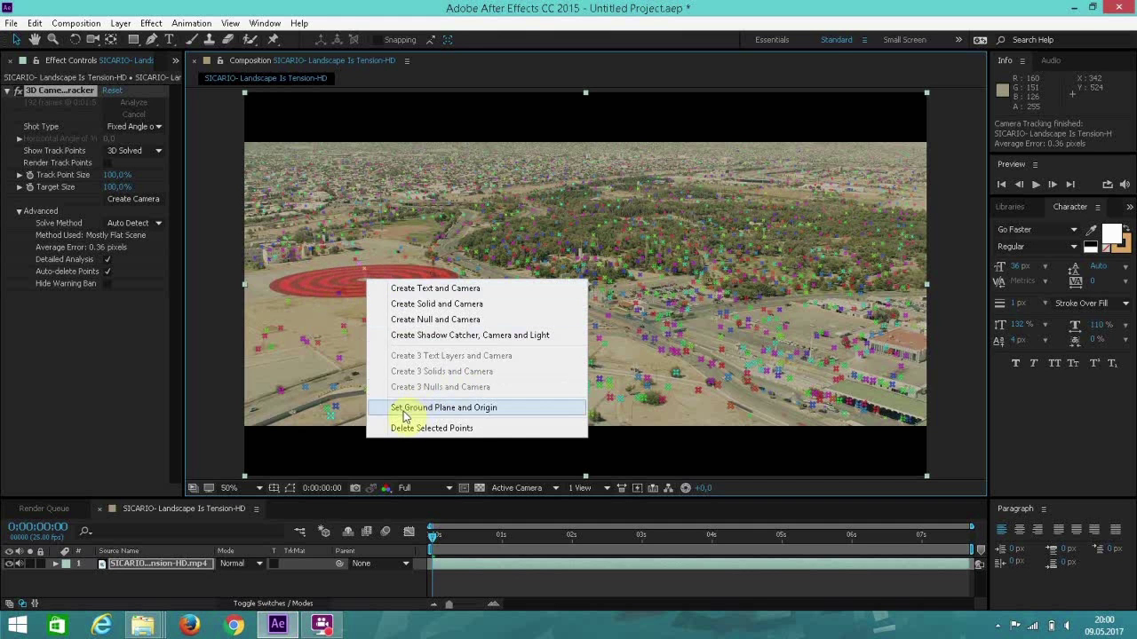
{"action": "left_click", "coordinate": [472, 414]}
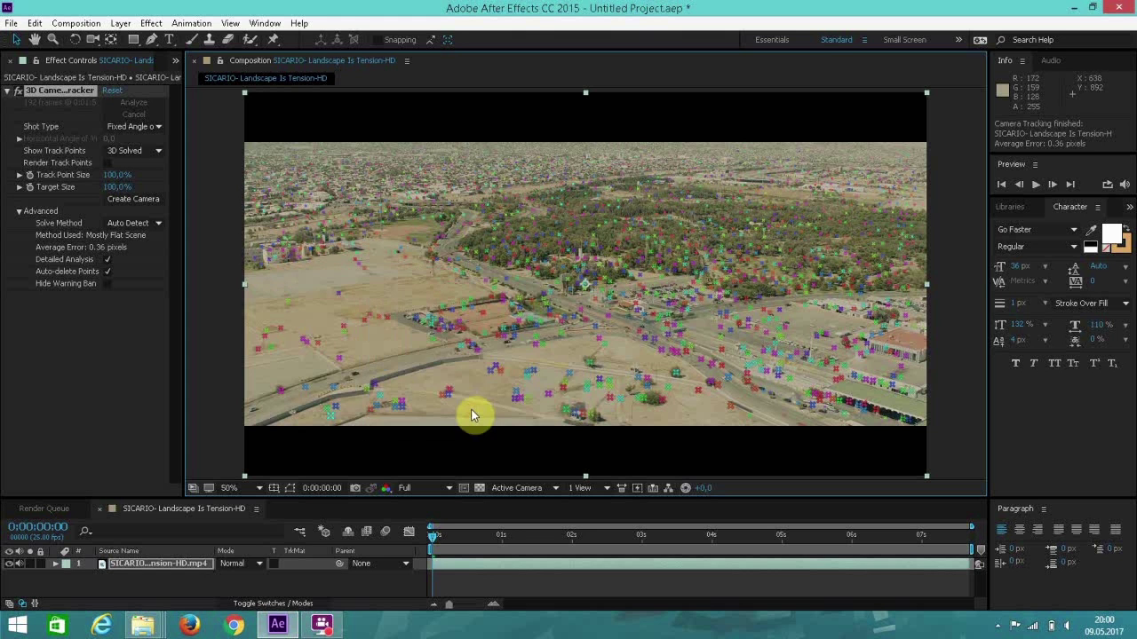
{"action": "right_click", "coordinate": [374, 289]}
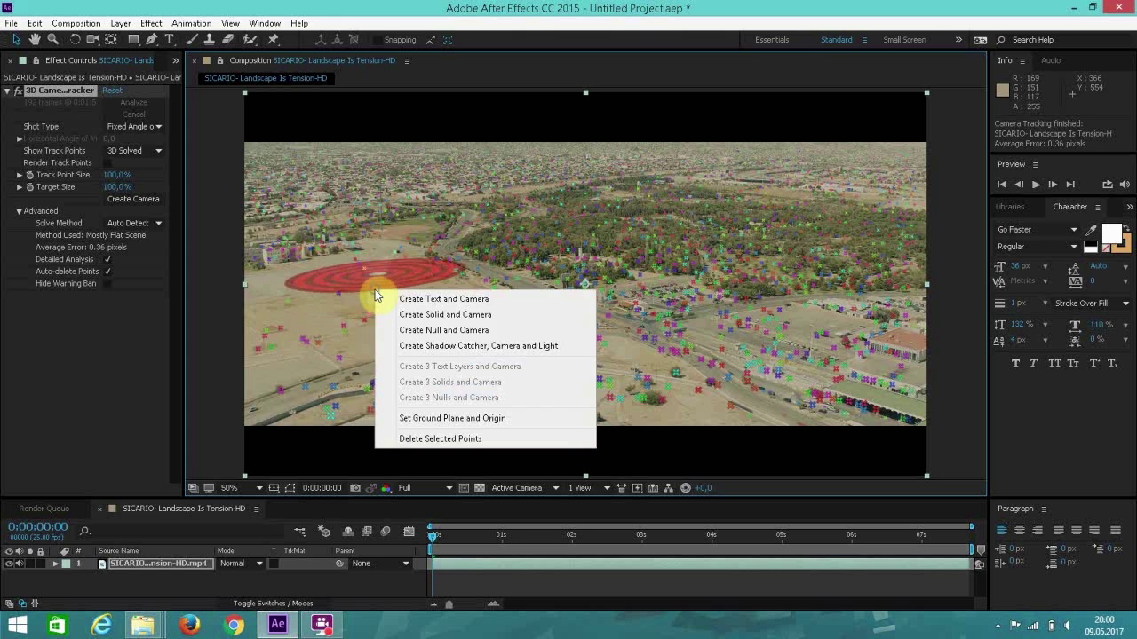
{"action": "left_click", "coordinate": [449, 316]}
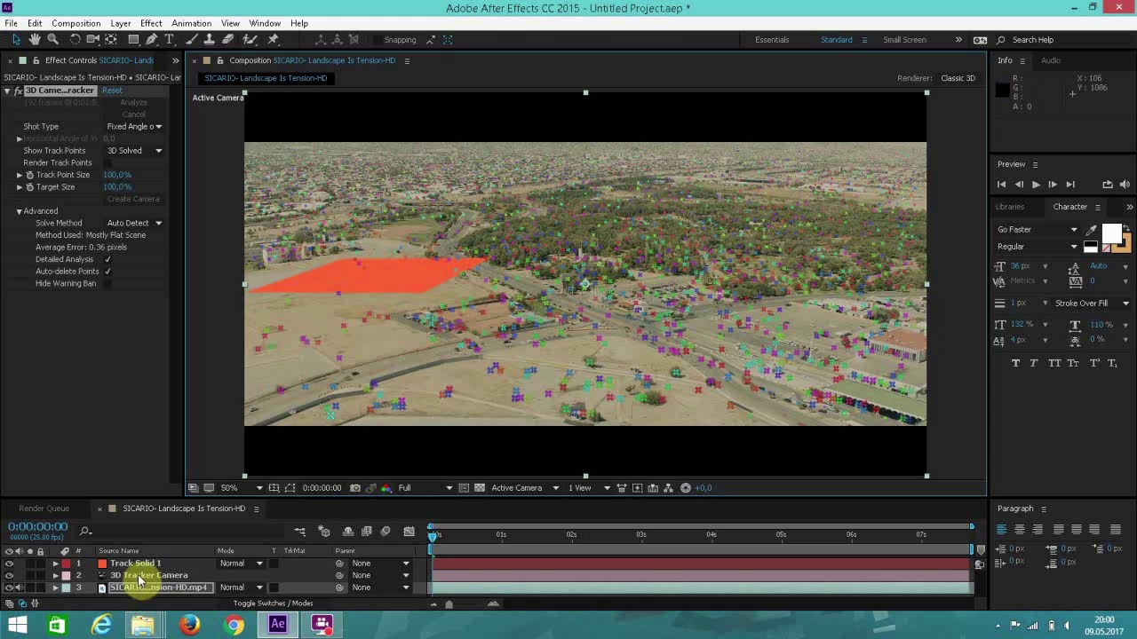
Step: Check the new Track Solid 1 and 3D Tracker Camera layers, then reselect the footage's 3D Camera Tracker
{"action": "key", "text": "ctrl+Up"}
{"action": "key", "text": "ctrl+Up"}
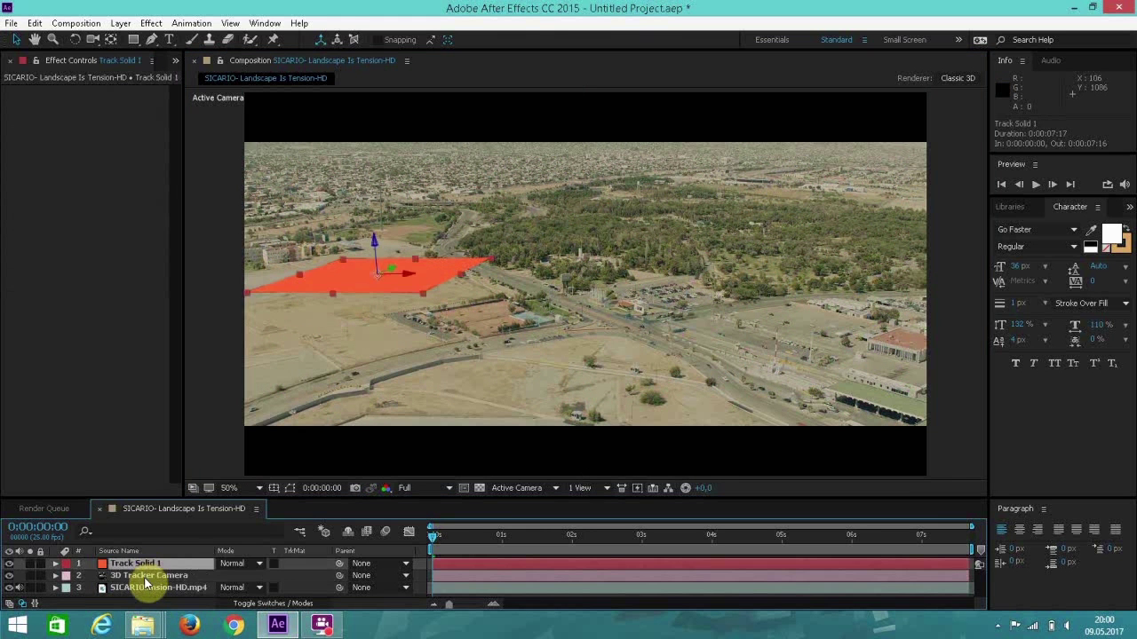
{"action": "left_click", "coordinate": [139, 577]}
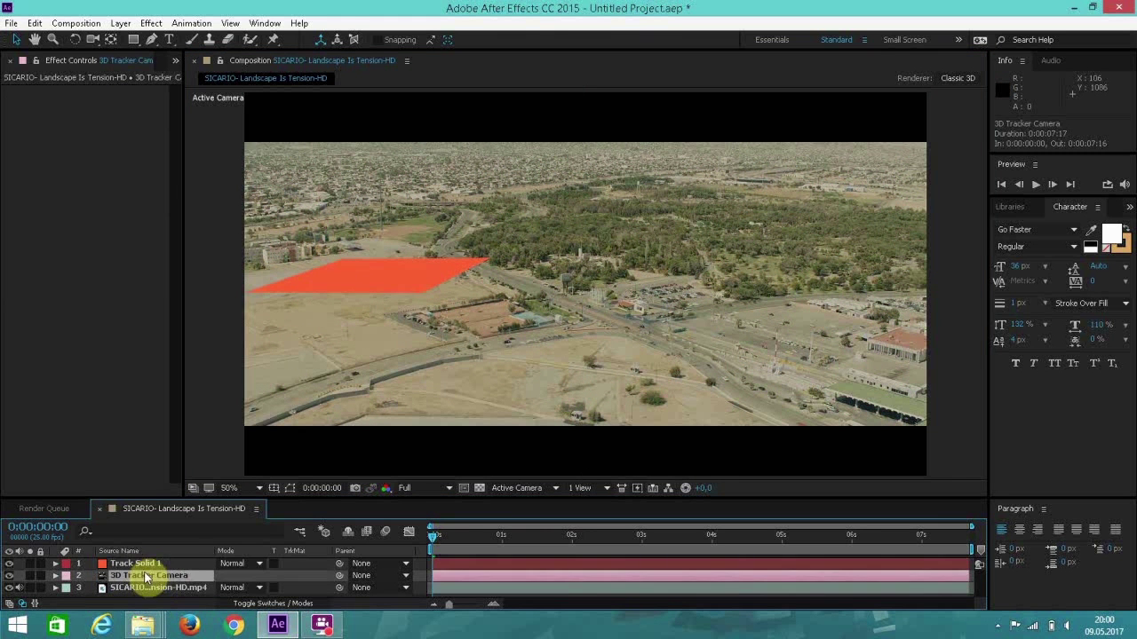
{"action": "left_click", "coordinate": [142, 565]}
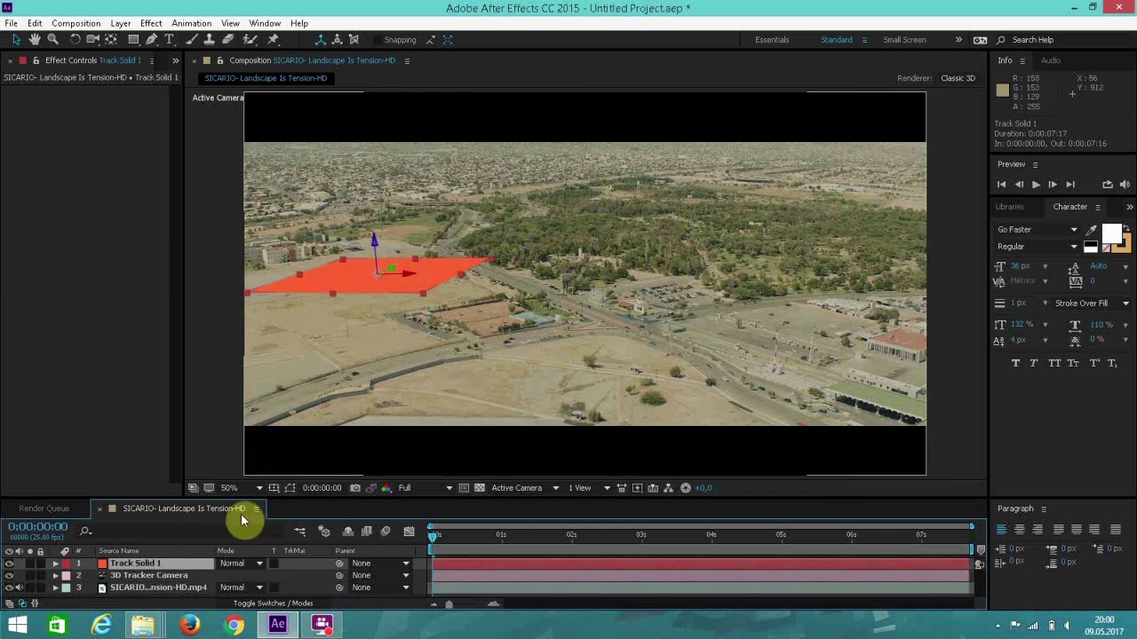
{"action": "left_click", "coordinate": [157, 587]}
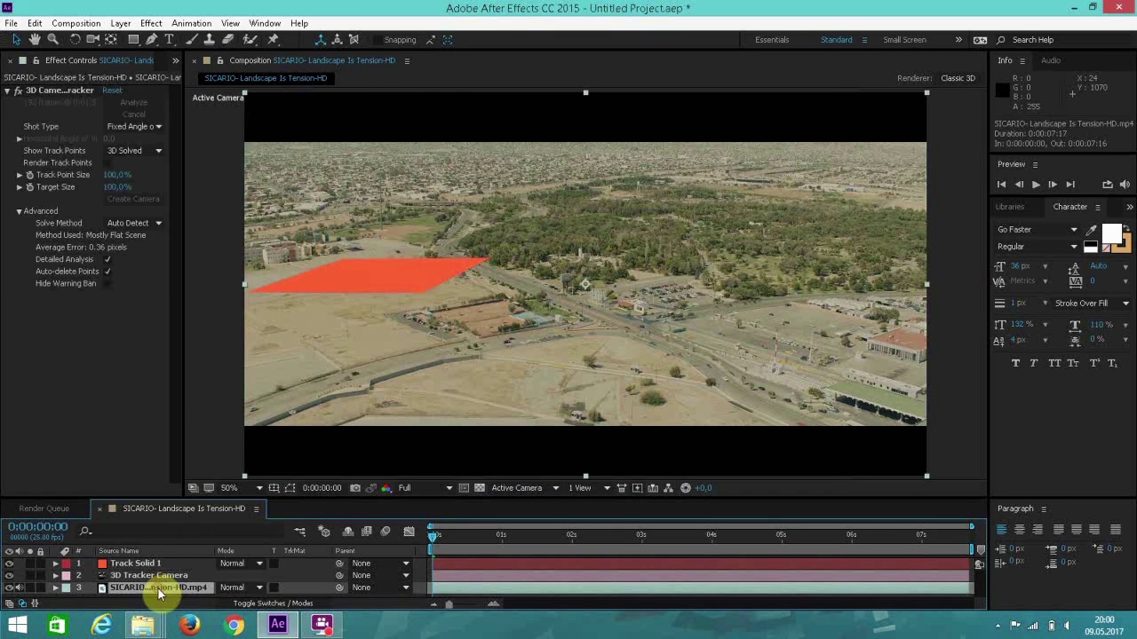
{"action": "left_click", "coordinate": [64, 90]}
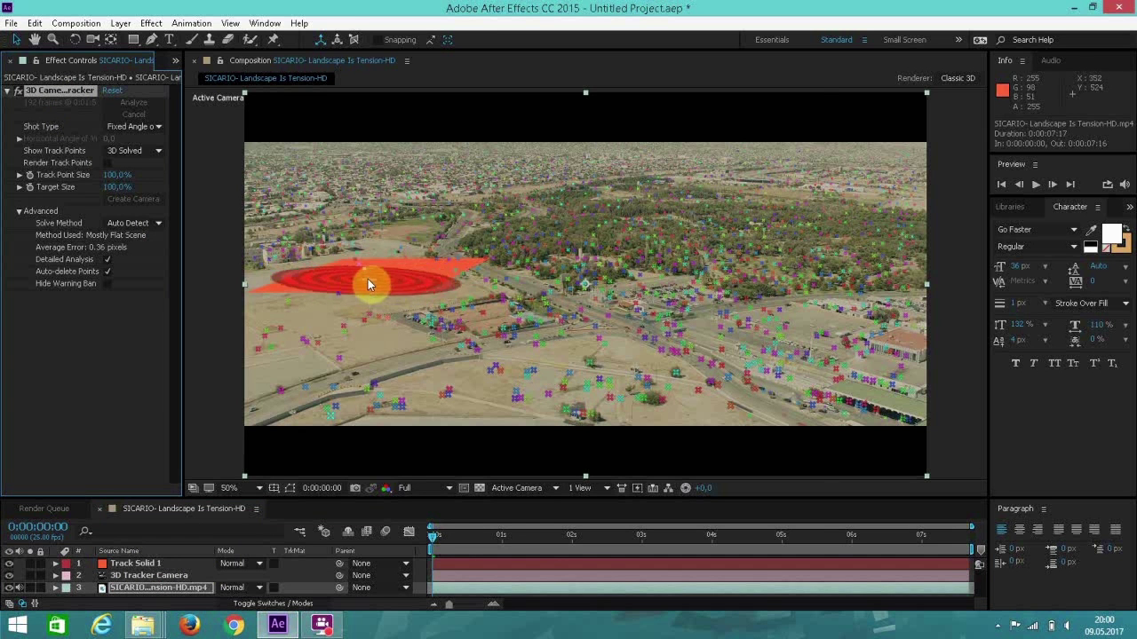
Step: Create five more track solids on the right, left, upper-left, lower-left and far-left ground points
{"action": "left_click", "coordinate": [371, 277]}
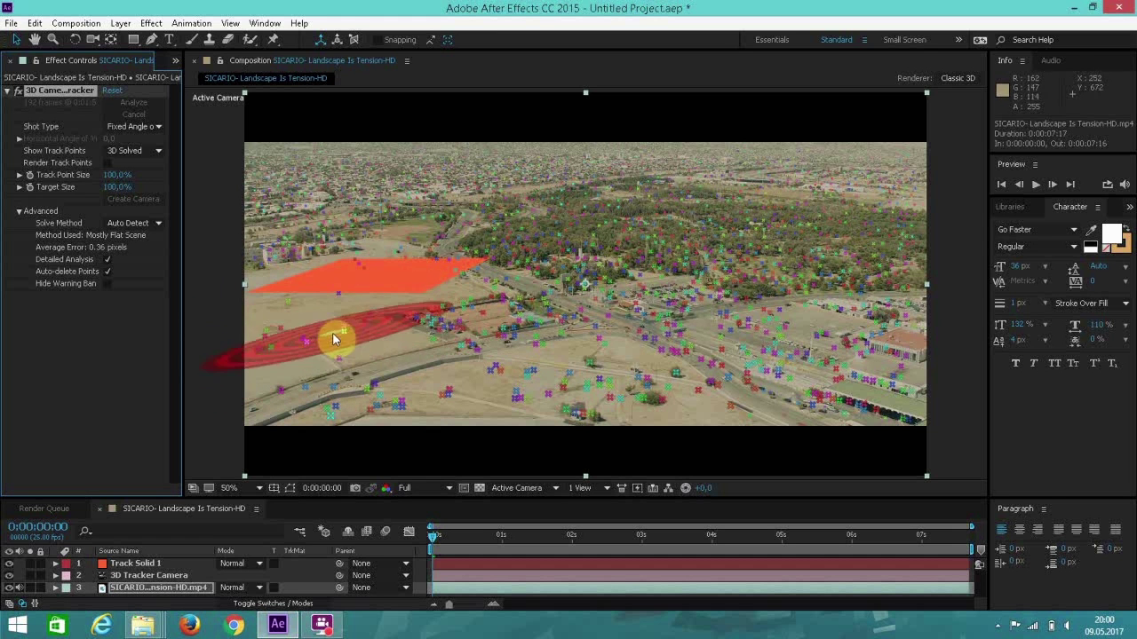
{"action": "right_click", "coordinate": [808, 325]}
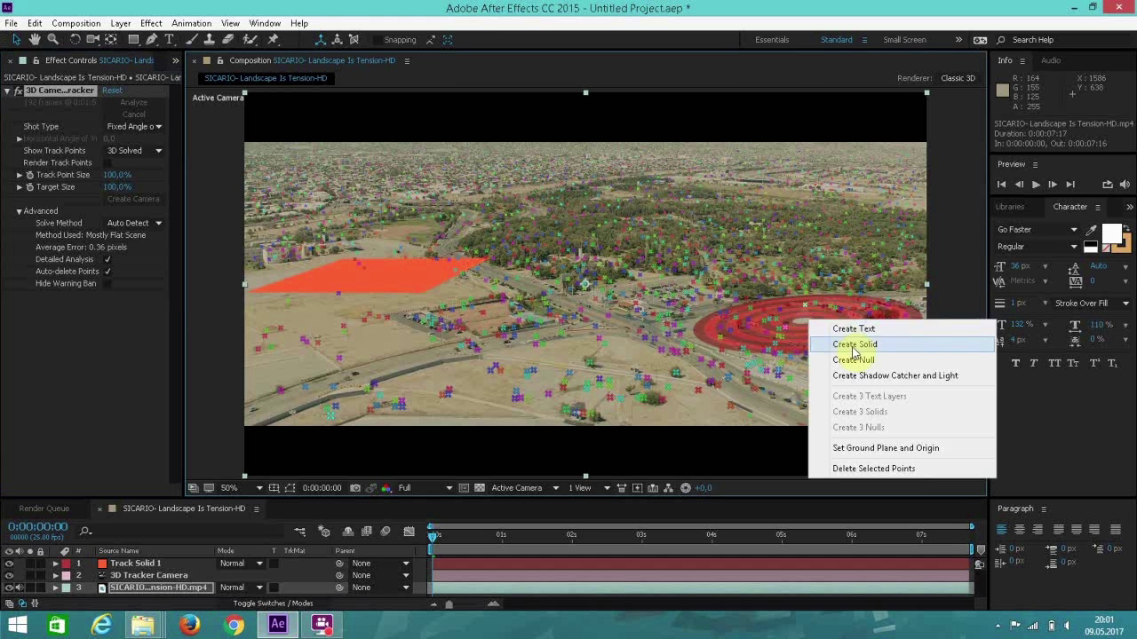
{"action": "left_click", "coordinate": [853, 346]}
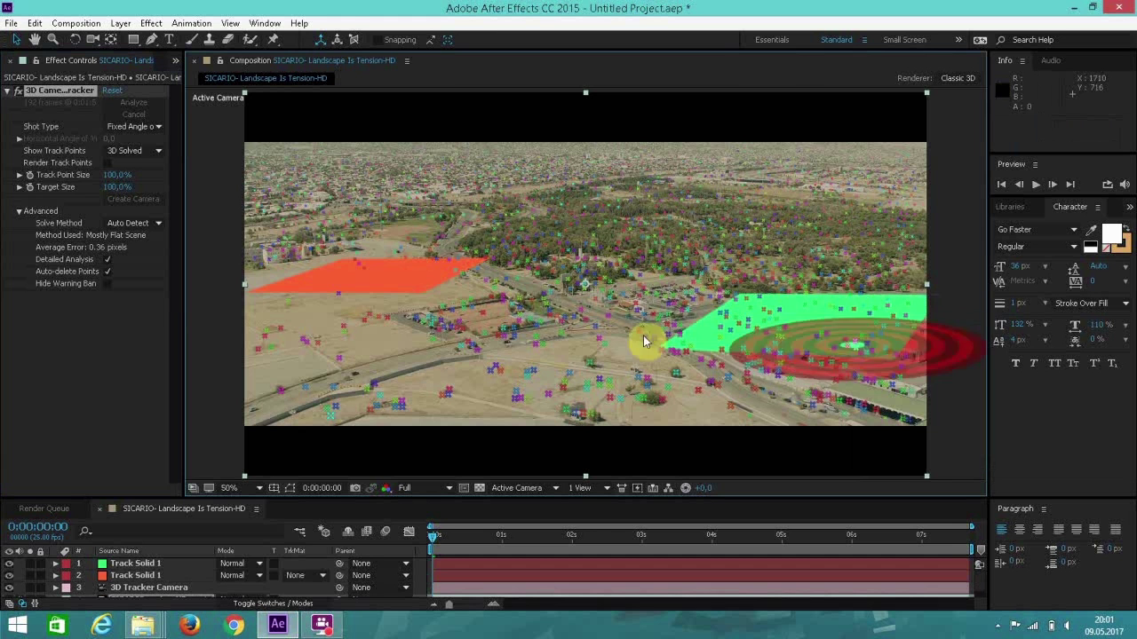
{"action": "right_click", "coordinate": [397, 307]}
{"action": "left_click", "coordinate": [436, 324]}
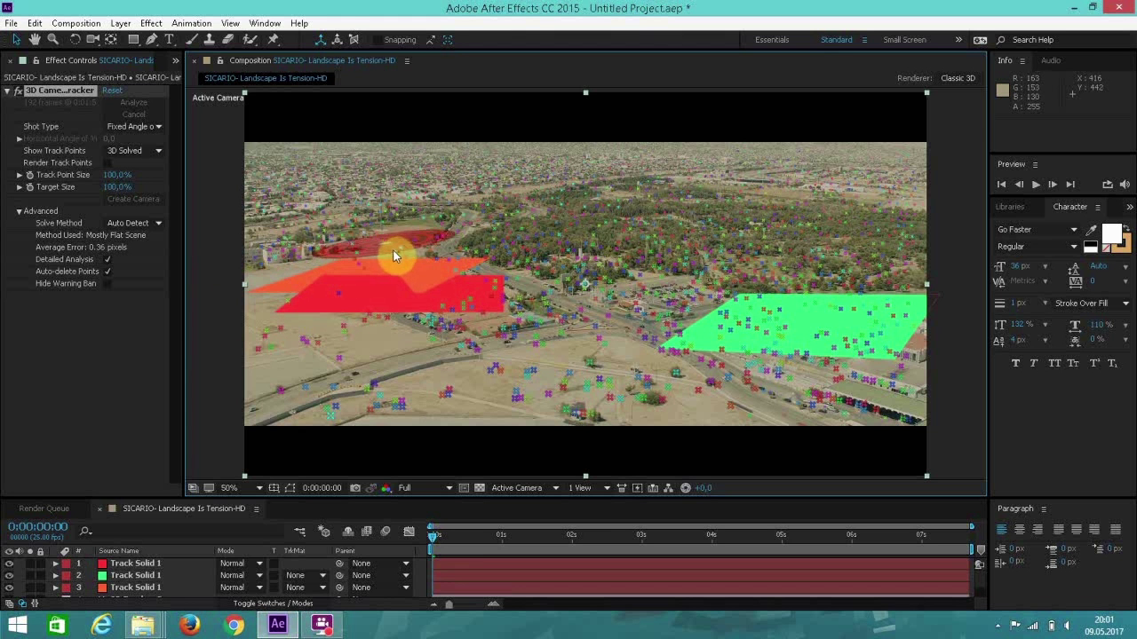
{"action": "right_click", "coordinate": [391, 254]}
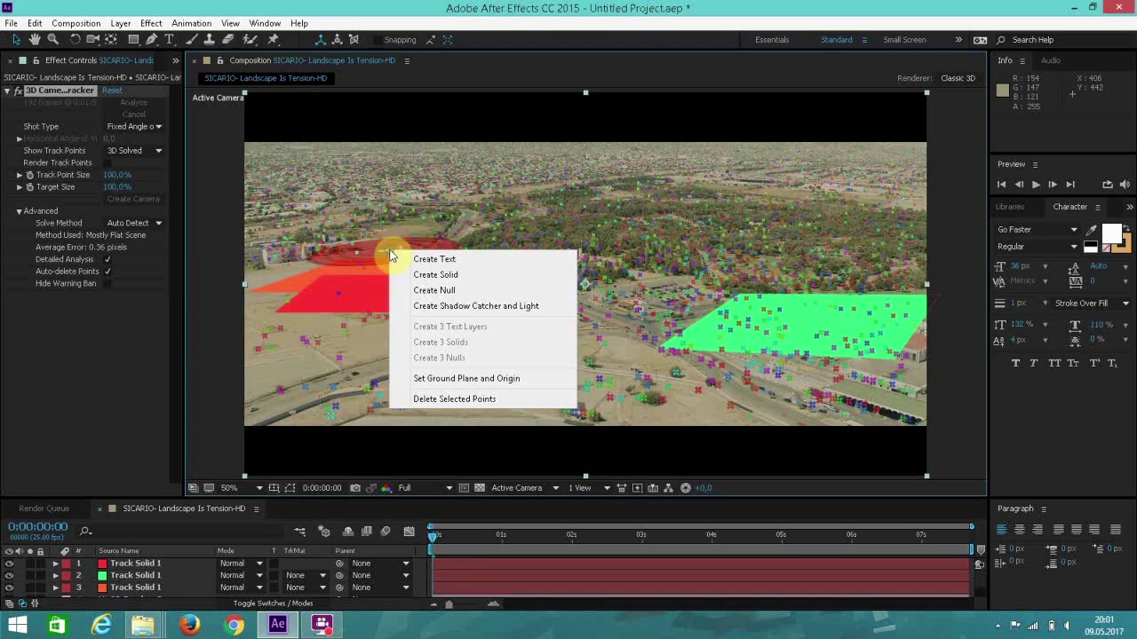
{"action": "left_click", "coordinate": [430, 276]}
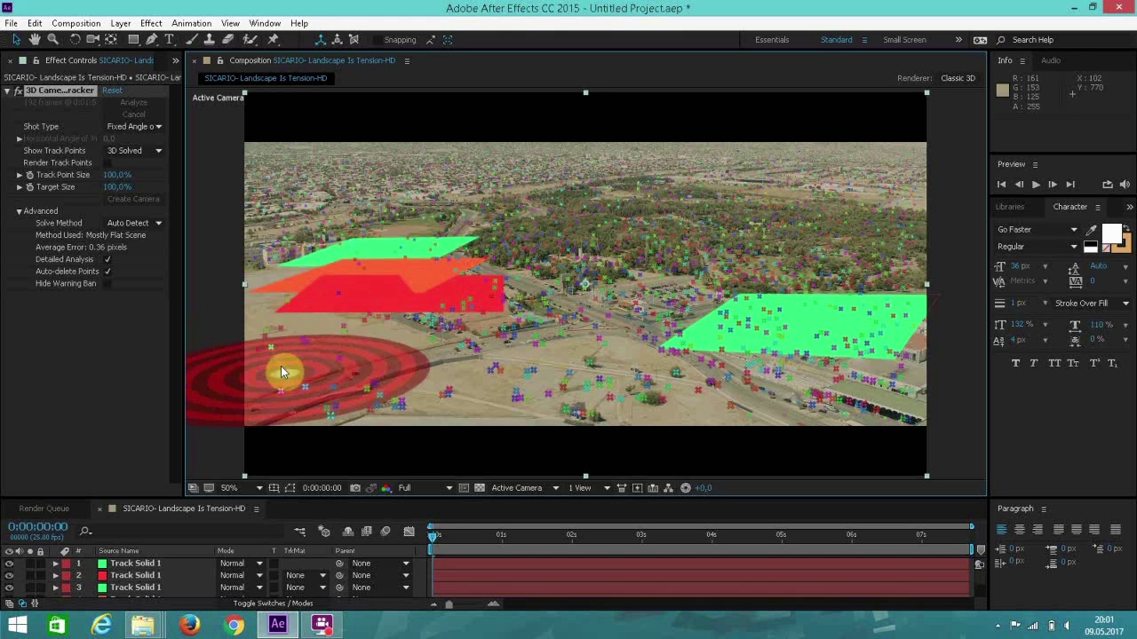
{"action": "right_click", "coordinate": [394, 342]}
{"action": "left_click", "coordinate": [444, 362]}
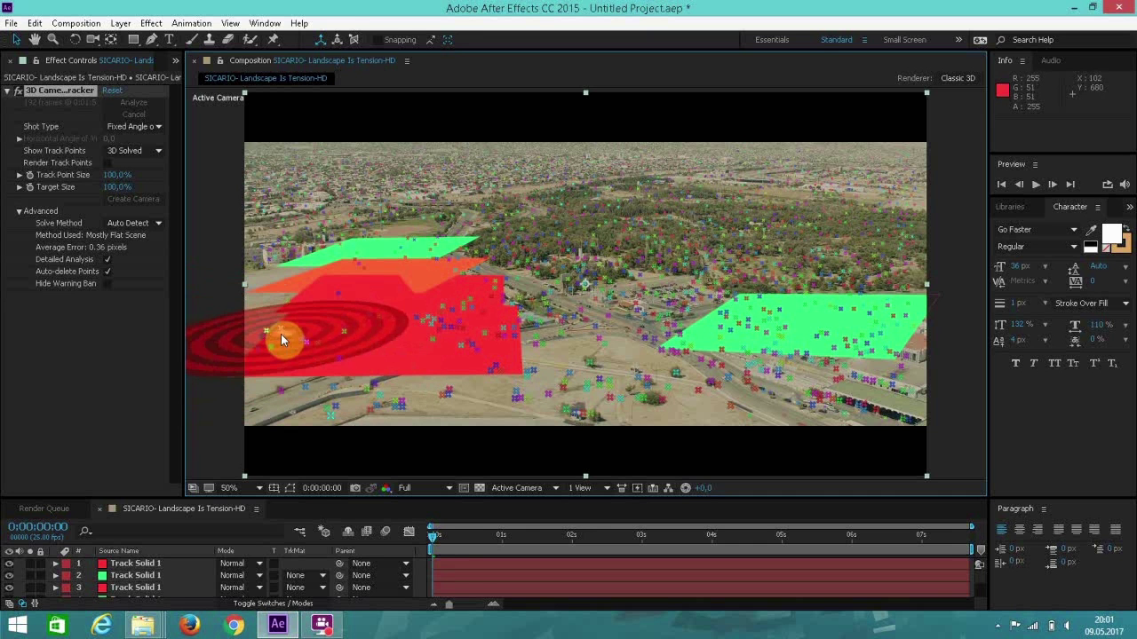
{"action": "right_click", "coordinate": [281, 339]}
{"action": "left_click", "coordinate": [331, 357]}
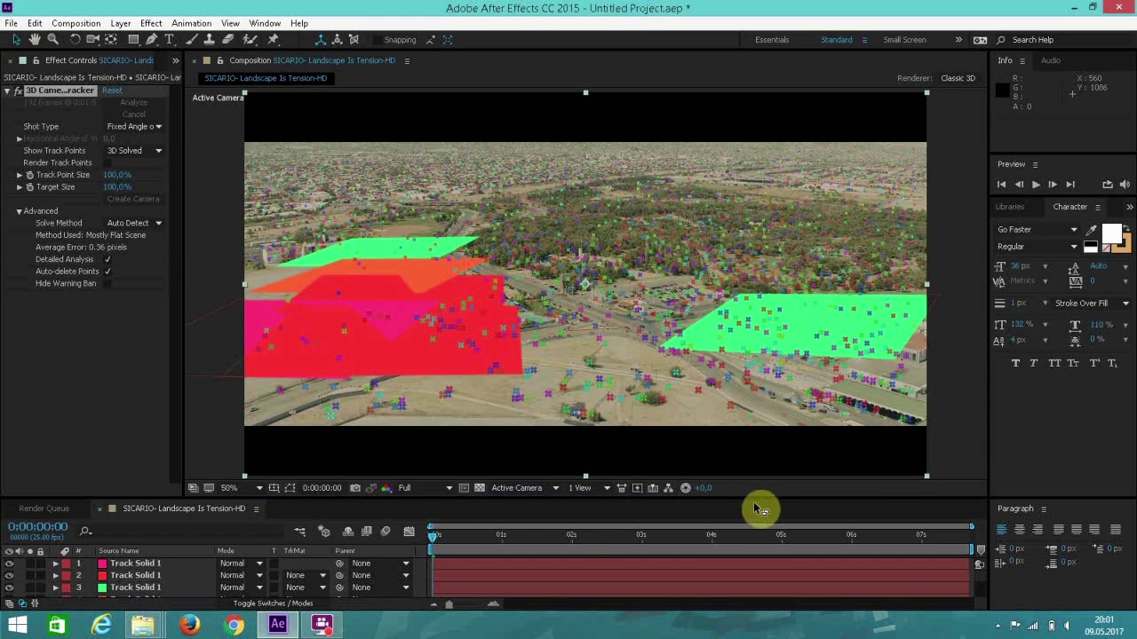
Step: Enlarge the timeline, select Track Solid 1 and create a new solid via Layer > New > Solid
{"action": "left_click_drag", "start_coordinate": [755, 503], "coordinate": [794, 352]}
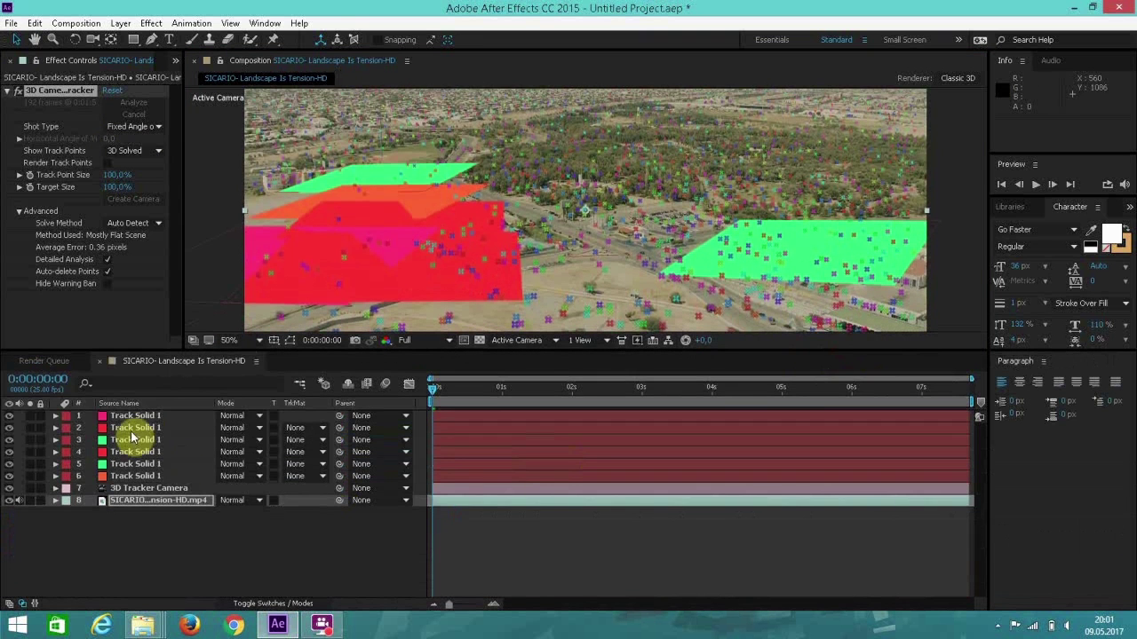
{"action": "left_click", "coordinate": [155, 416]}
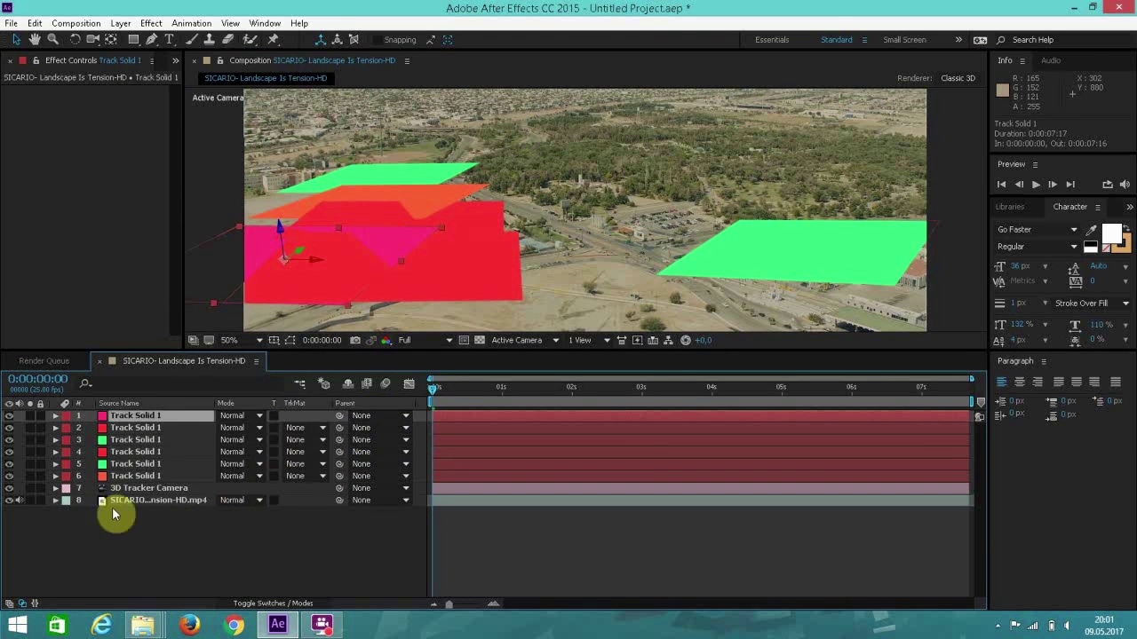
{"action": "left_click", "coordinate": [119, 23]}
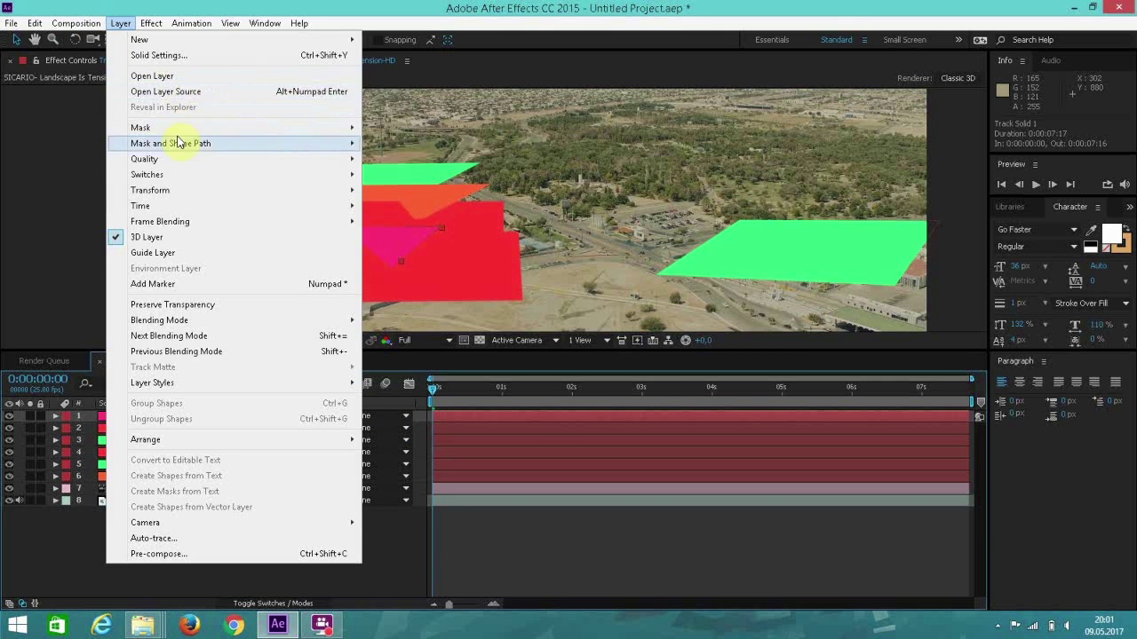
{"action": "mouse_move", "coordinate": [194, 159]}
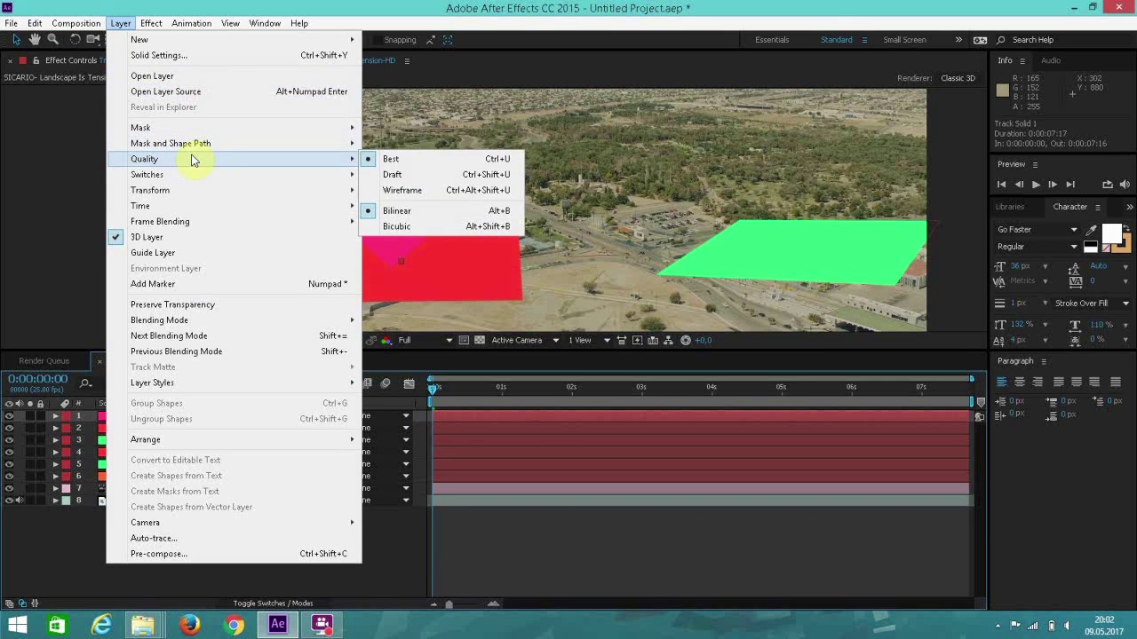
{"action": "mouse_move", "coordinate": [151, 23]}
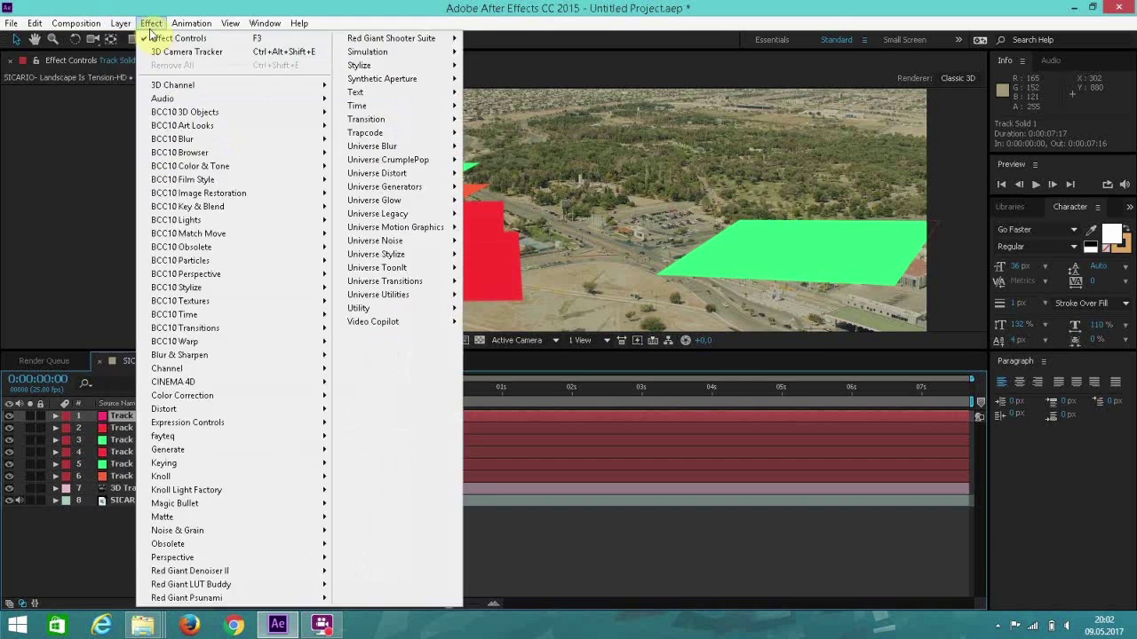
{"action": "mouse_move", "coordinate": [387, 319]}
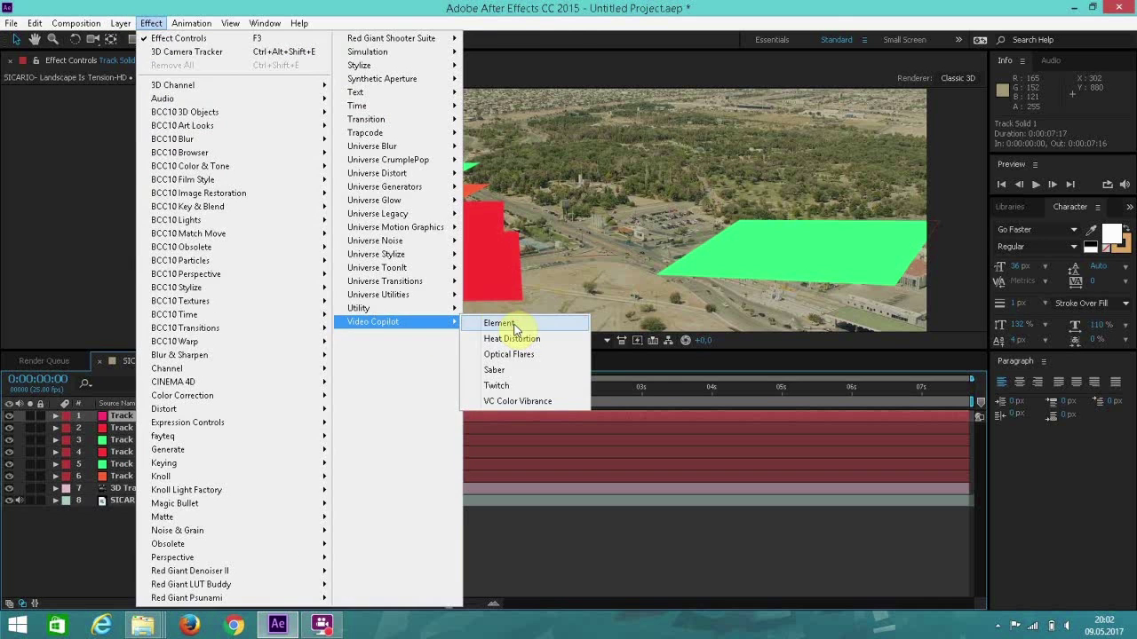
{"action": "left_click", "coordinate": [352, 9]}
{"action": "left_click", "coordinate": [121, 23]}
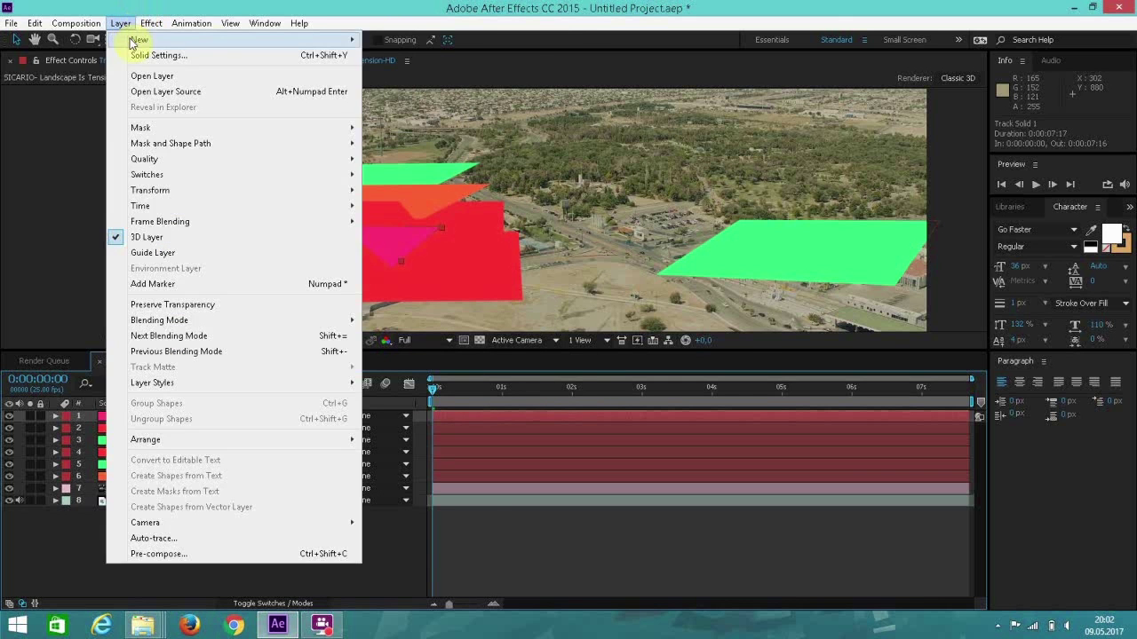
{"action": "mouse_move", "coordinate": [135, 40]}
{"action": "left_click", "coordinate": [407, 59]}
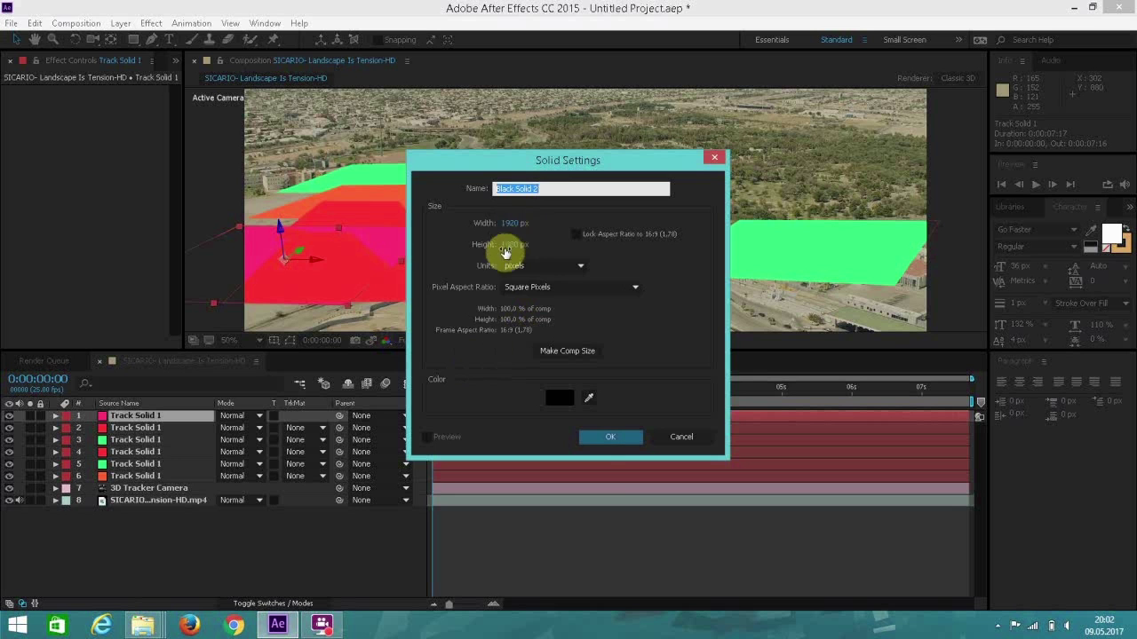
Step: Add the 1920×1080 Black Solid 2 and apply Video Copilot's Element effect to it
{"action": "left_click", "coordinate": [595, 438]}
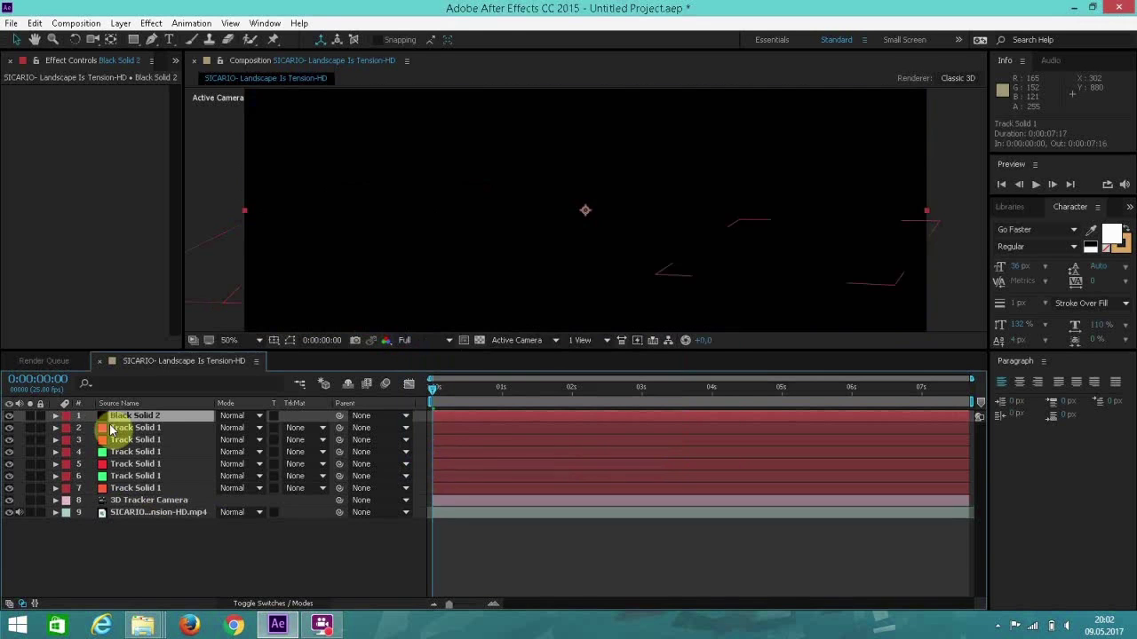
{"action": "left_click", "coordinate": [152, 24]}
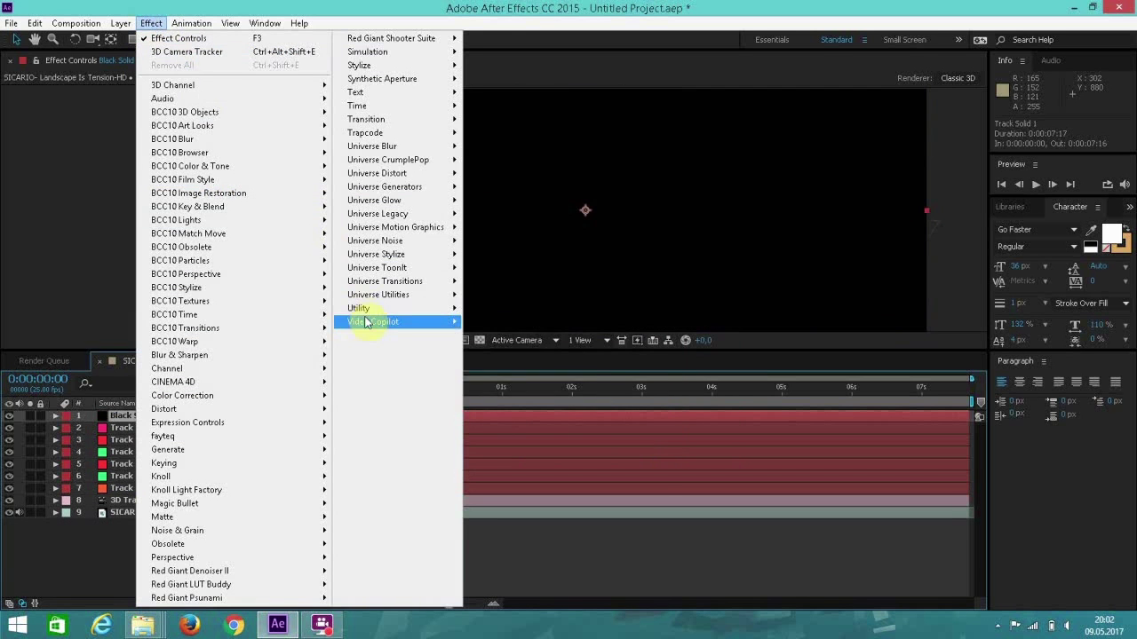
{"action": "mouse_move", "coordinate": [364, 321]}
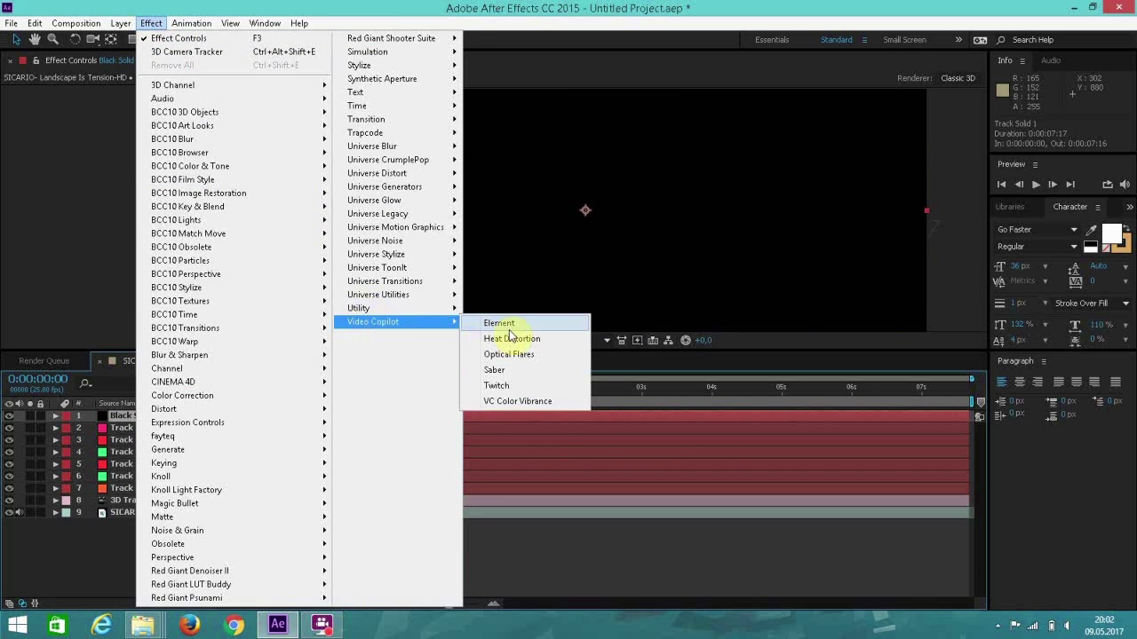
{"action": "left_click", "coordinate": [506, 325]}
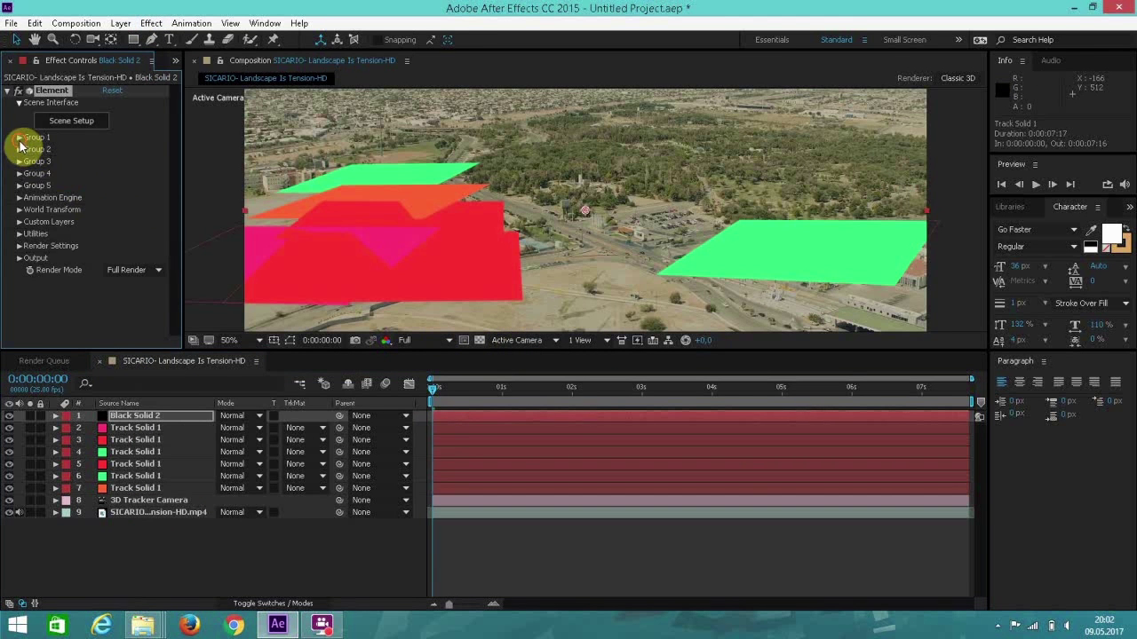
Step: Set Group 1's Particle Replicator shape to Plane, then enter Element's Scene Setup
{"action": "left_click", "coordinate": [19, 139]}
{"action": "left_click", "coordinate": [31, 162]}
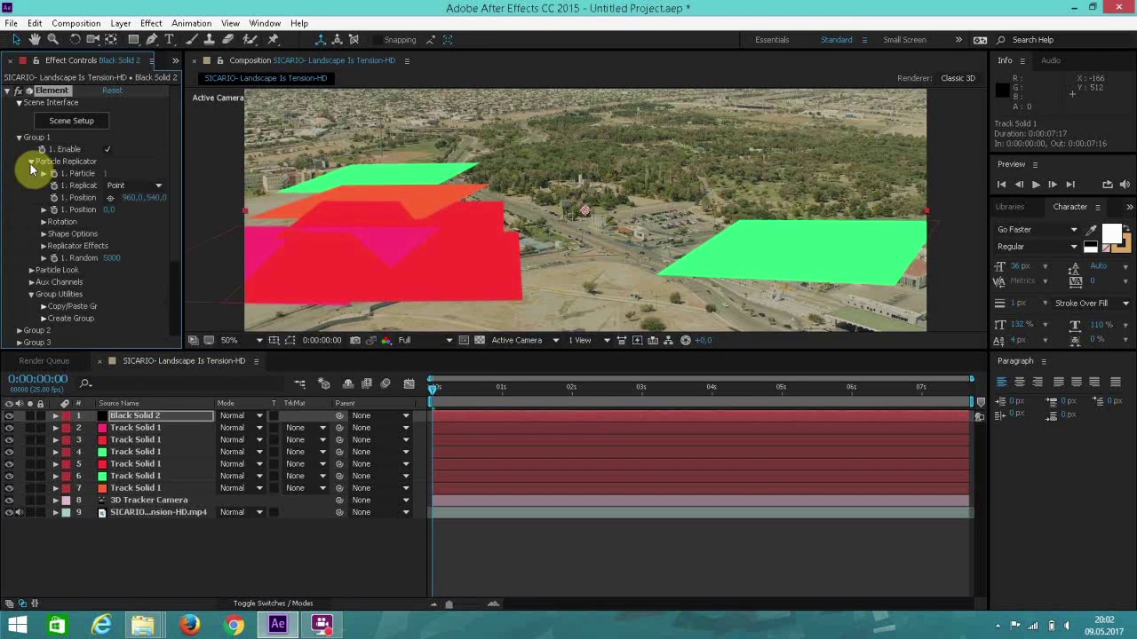
{"action": "left_click", "coordinate": [121, 186]}
{"action": "left_click", "coordinate": [138, 233]}
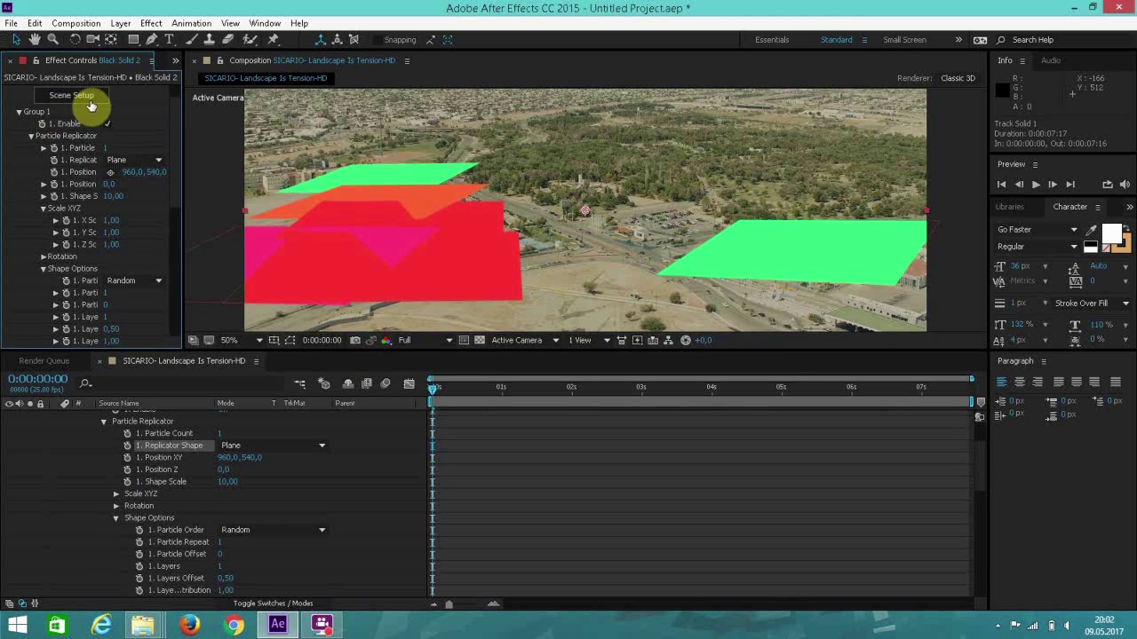
{"action": "left_click", "coordinate": [71, 95]}
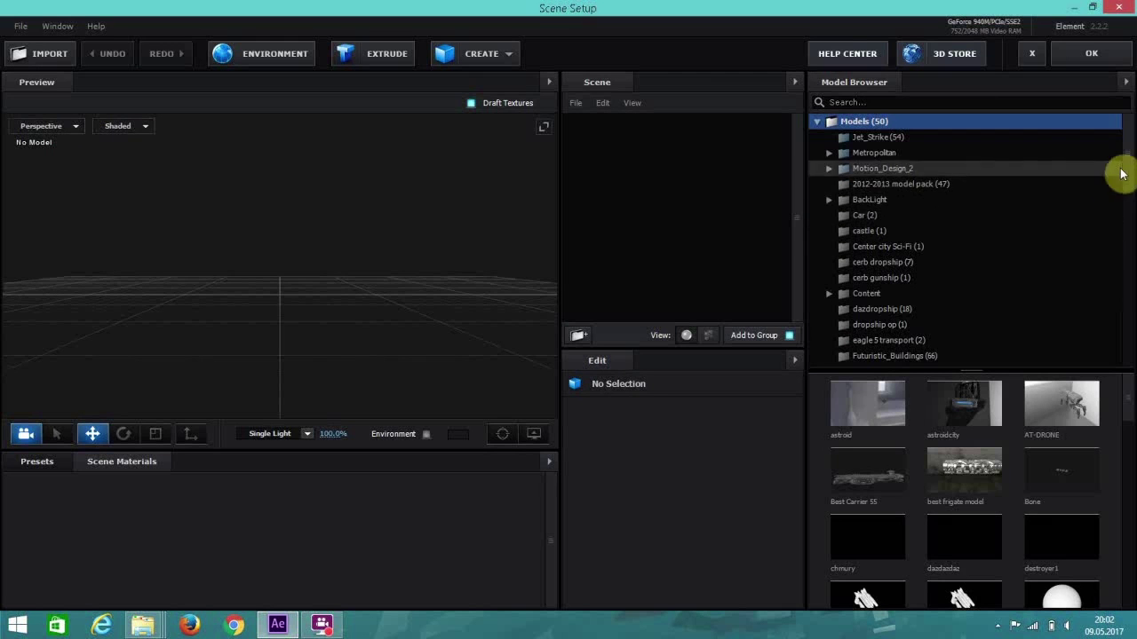
Step: Open the Metropolitan (156) folder in the Model Browser and browse its building models
{"action": "left_click", "coordinate": [906, 154]}
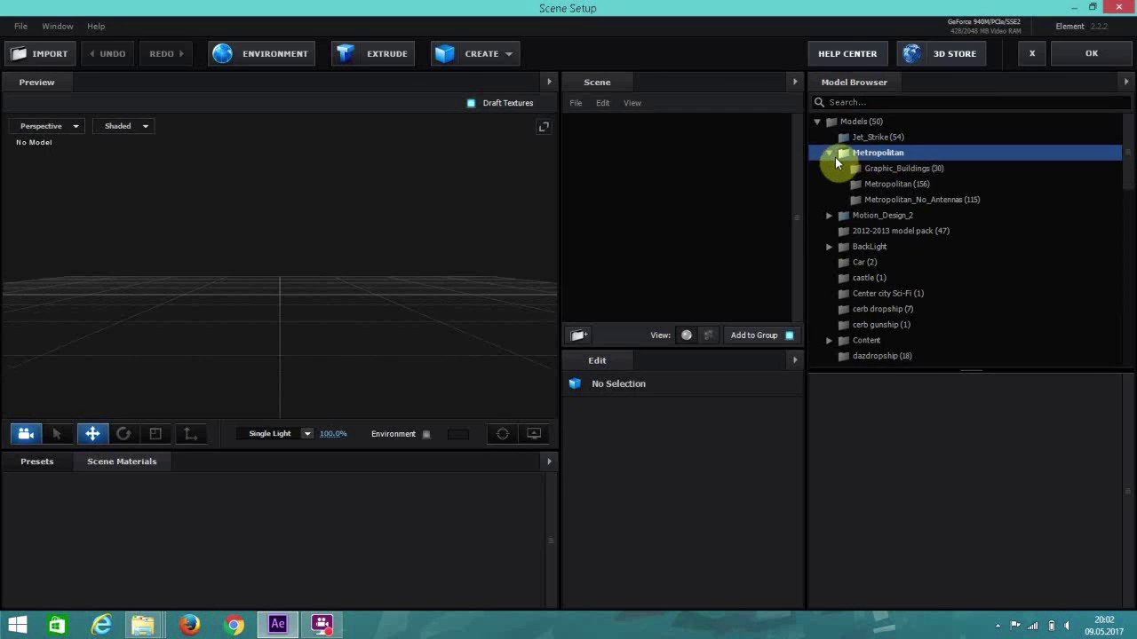
{"action": "left_click", "coordinate": [888, 186]}
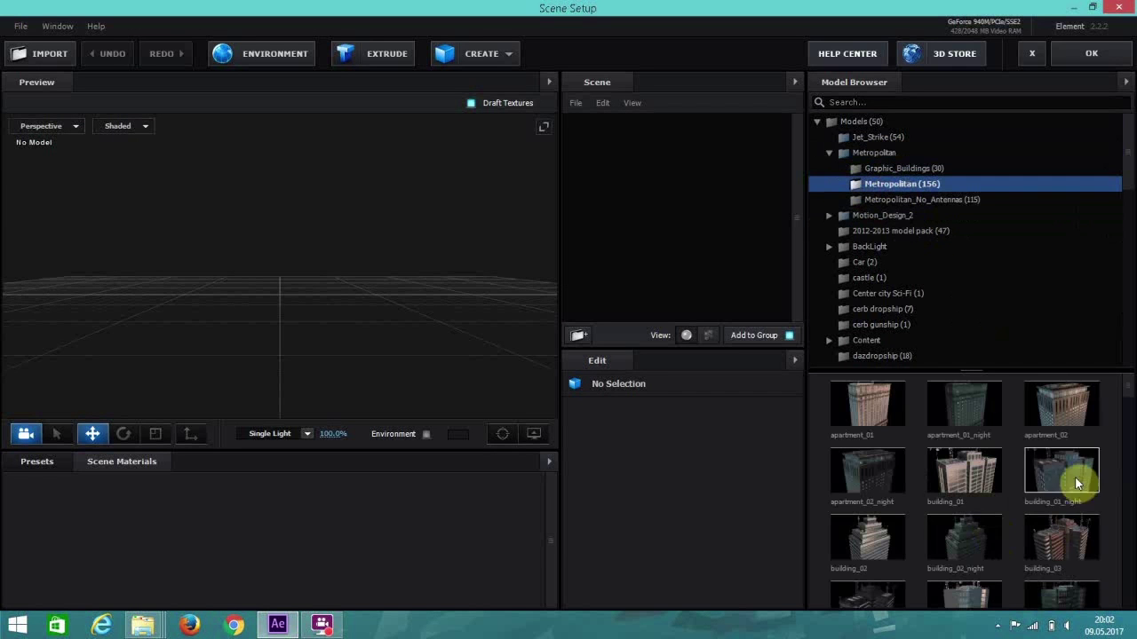
{"action": "left_click_drag", "start_coordinate": [1132, 400], "coordinate": [1125, 539]}
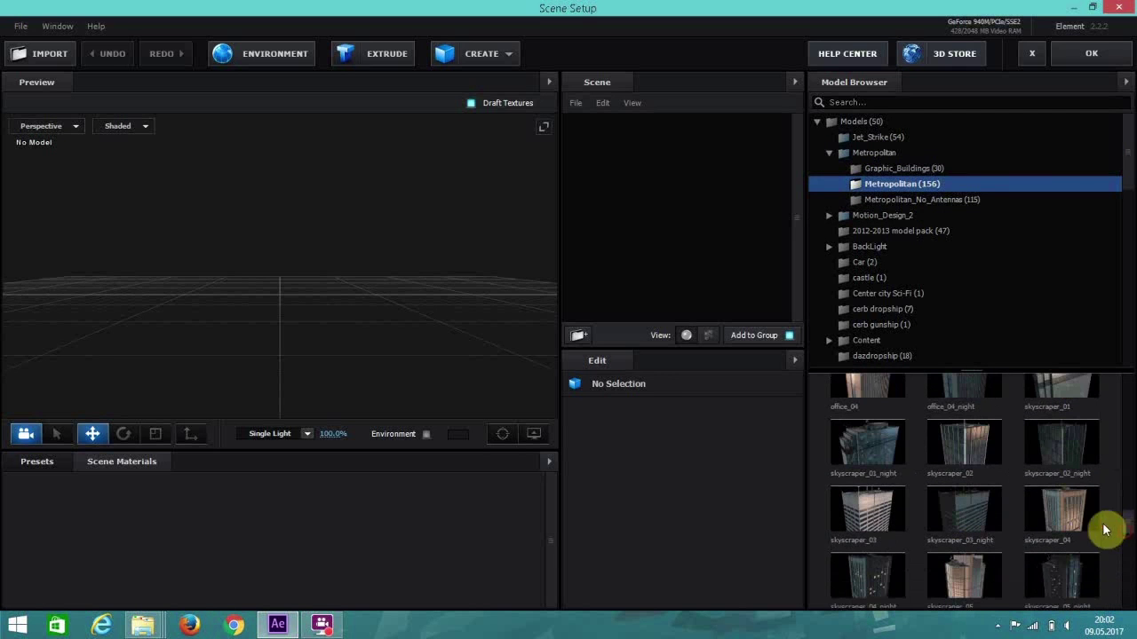
Step: Add the skyscraper_03 and office_01_night models to the Element scene
{"action": "left_click", "coordinate": [876, 508]}
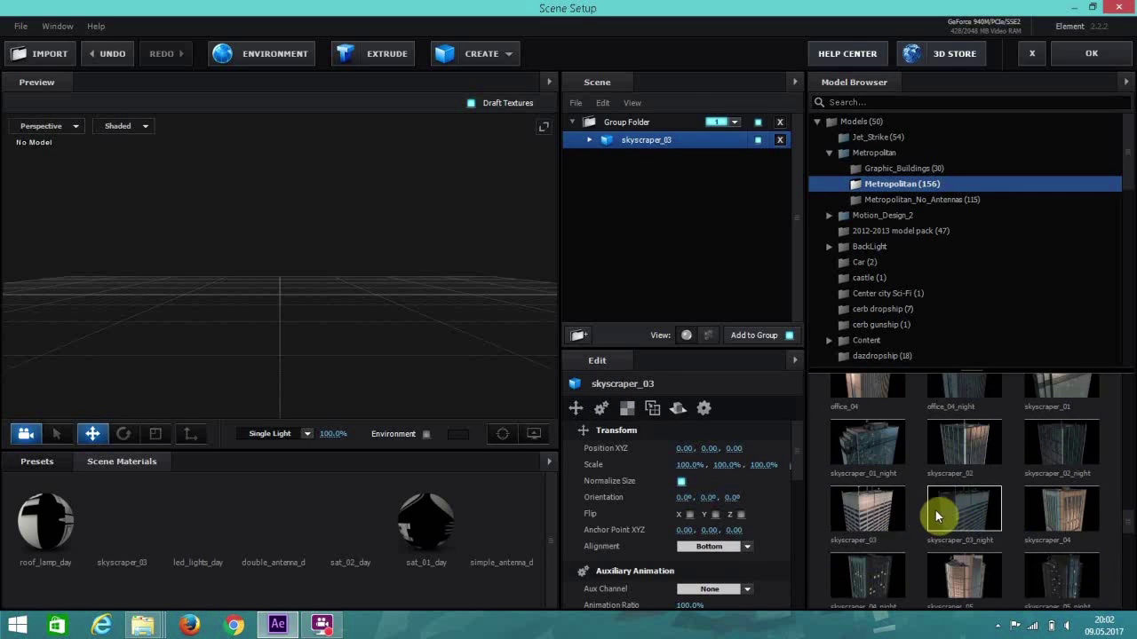
{"action": "scroll", "coordinate": [939, 507], "scroll_direction": "down", "scroll_amount": 5}
{"action": "scroll", "coordinate": [940, 508], "scroll_direction": "down", "scroll_amount": 5}
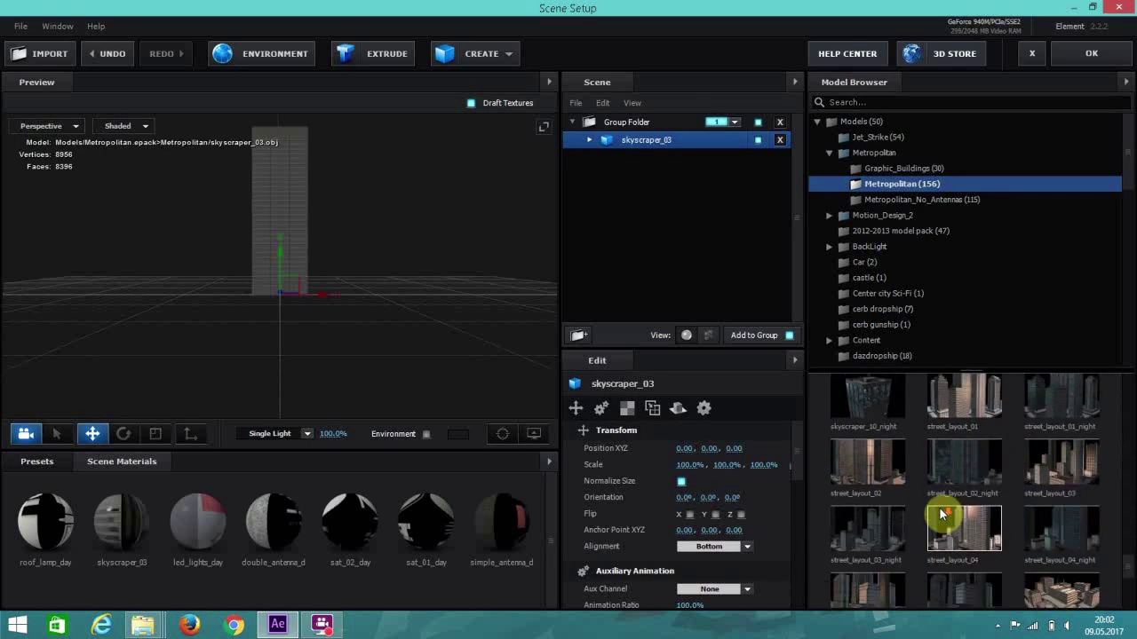
{"action": "scroll", "coordinate": [946, 510], "scroll_direction": "up", "scroll_amount": 8}
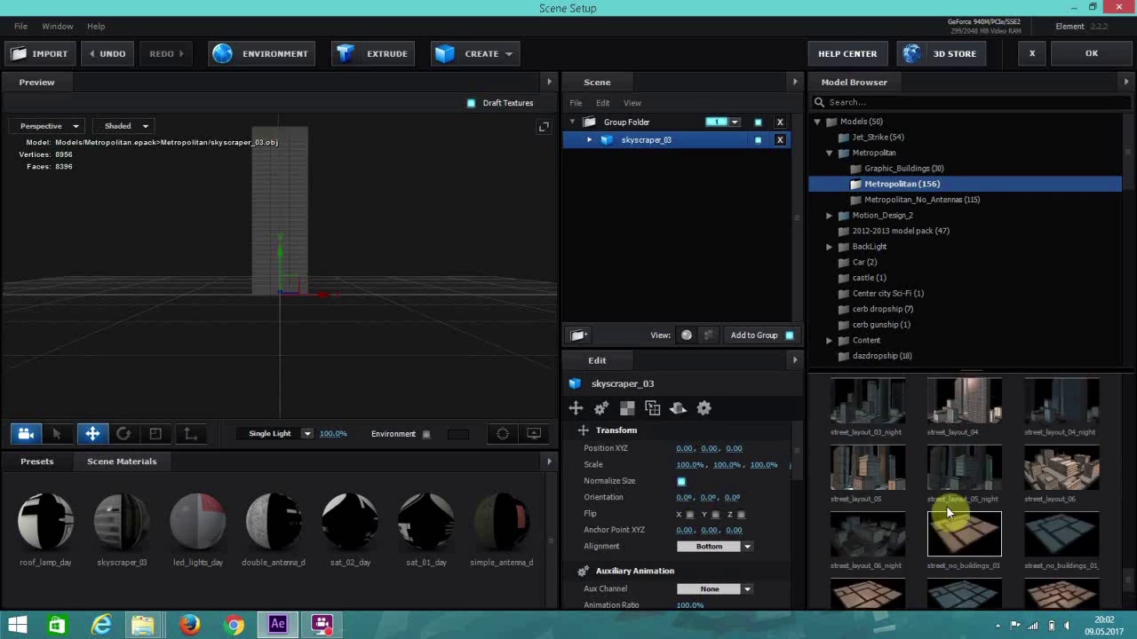
{"action": "scroll", "coordinate": [963, 510], "scroll_direction": "up", "scroll_amount": 3}
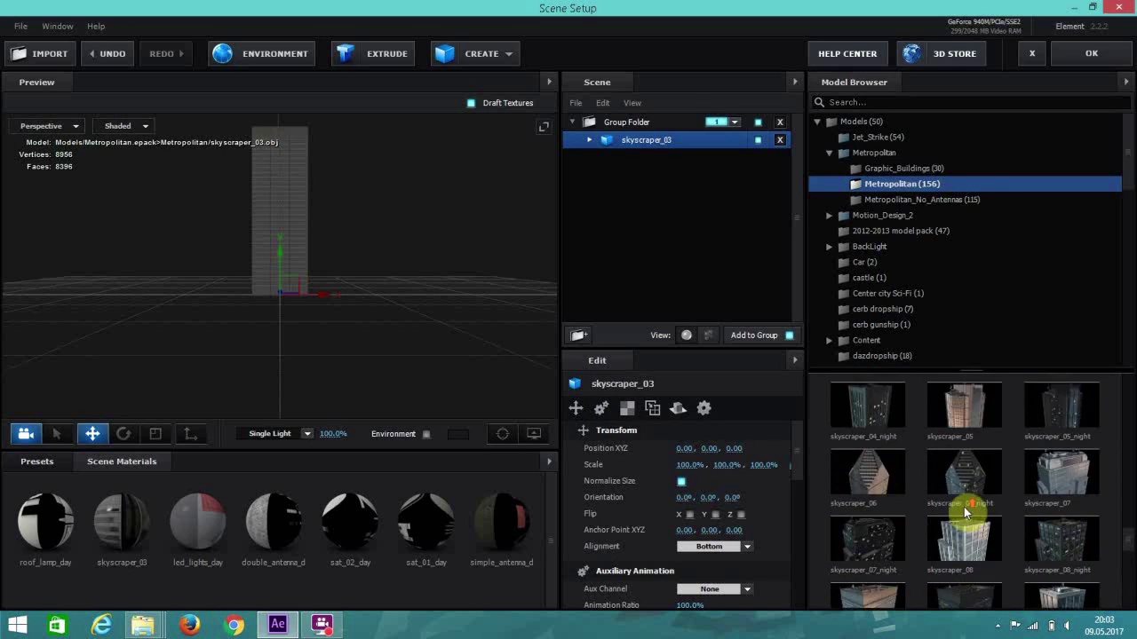
{"action": "scroll", "coordinate": [964, 511], "scroll_direction": "up", "scroll_amount": 3}
{"action": "scroll", "coordinate": [964, 510], "scroll_direction": "up", "scroll_amount": 2}
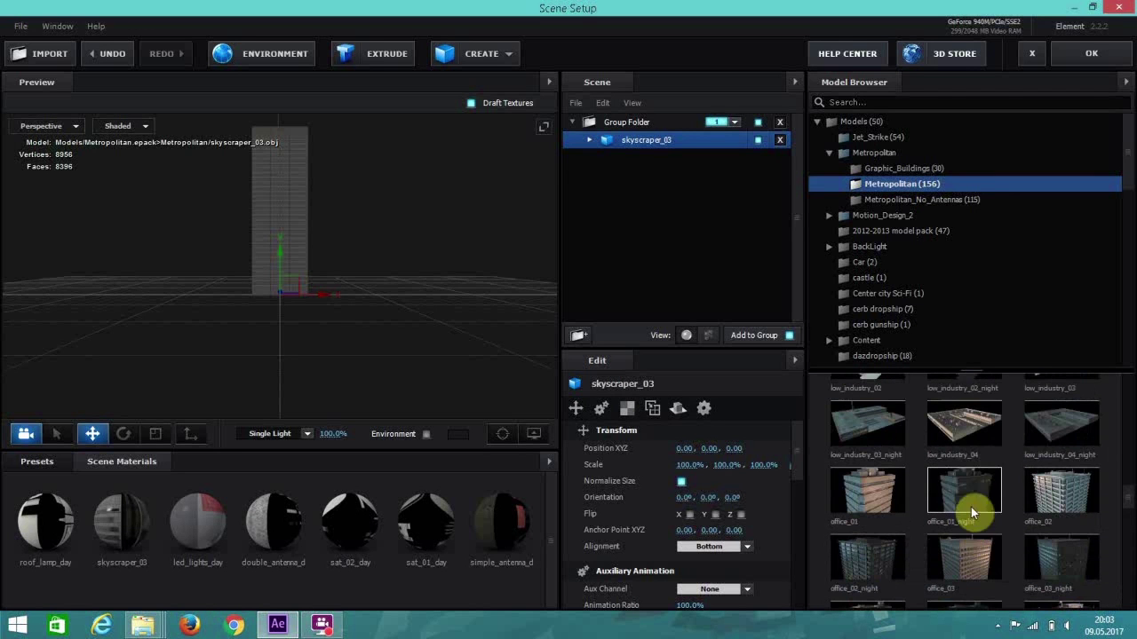
{"action": "left_click", "coordinate": [965, 511]}
Step: Shift skyscraper_03 along the X axis to 0.21
{"action": "left_click_drag", "start_coordinate": [282, 306], "coordinate": [313, 399]}
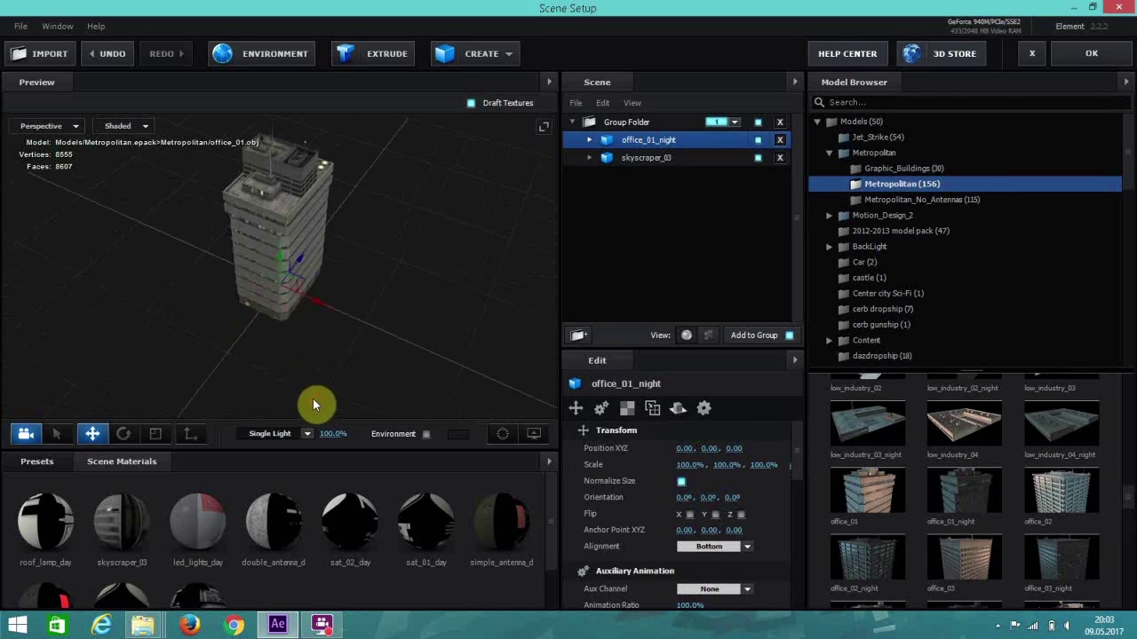
{"action": "left_click", "coordinate": [633, 159]}
{"action": "left_click_drag", "start_coordinate": [303, 306], "coordinate": [417, 190]}
Step: Turn skyscraper_03 around and nudge it back left along X
{"action": "left_click", "coordinate": [125, 434]}
{"action": "left_click", "coordinate": [92, 433]}
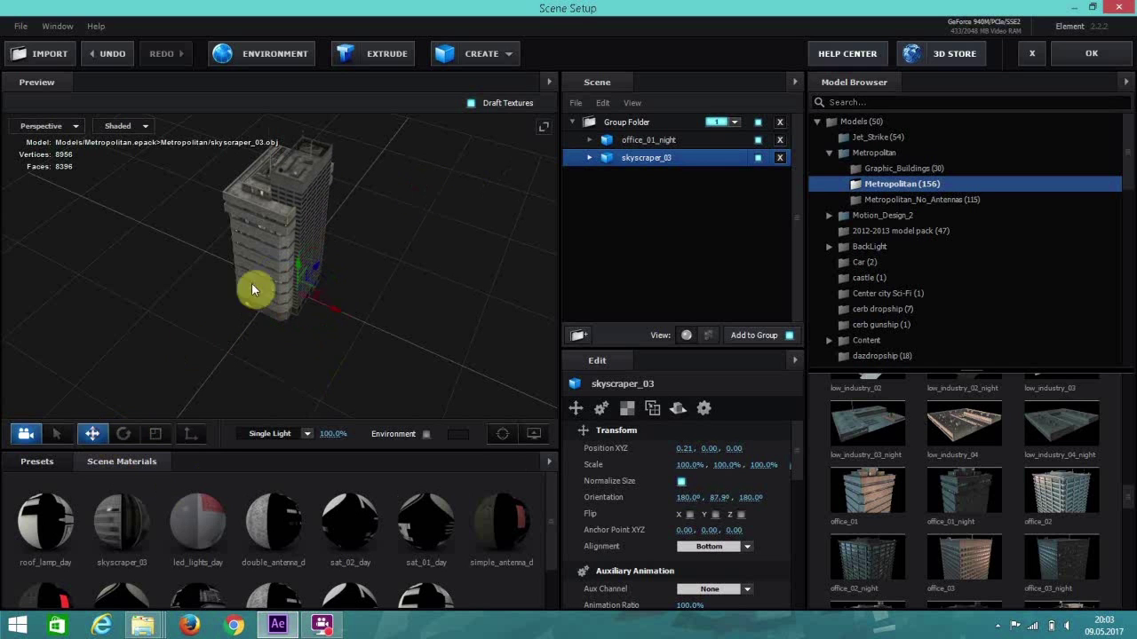
{"action": "left_click_drag", "start_coordinate": [335, 309], "coordinate": [414, 332]}
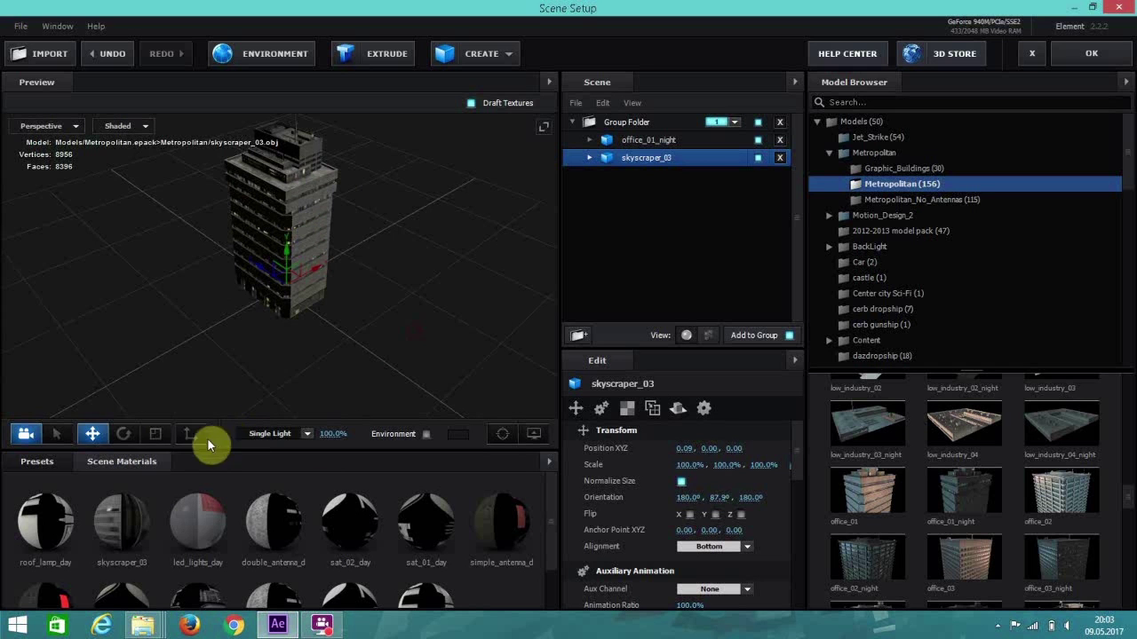
Step: Scale skyscraper_03 to 120.1% by 101.3% and return to the composition
{"action": "left_click", "coordinate": [155, 434]}
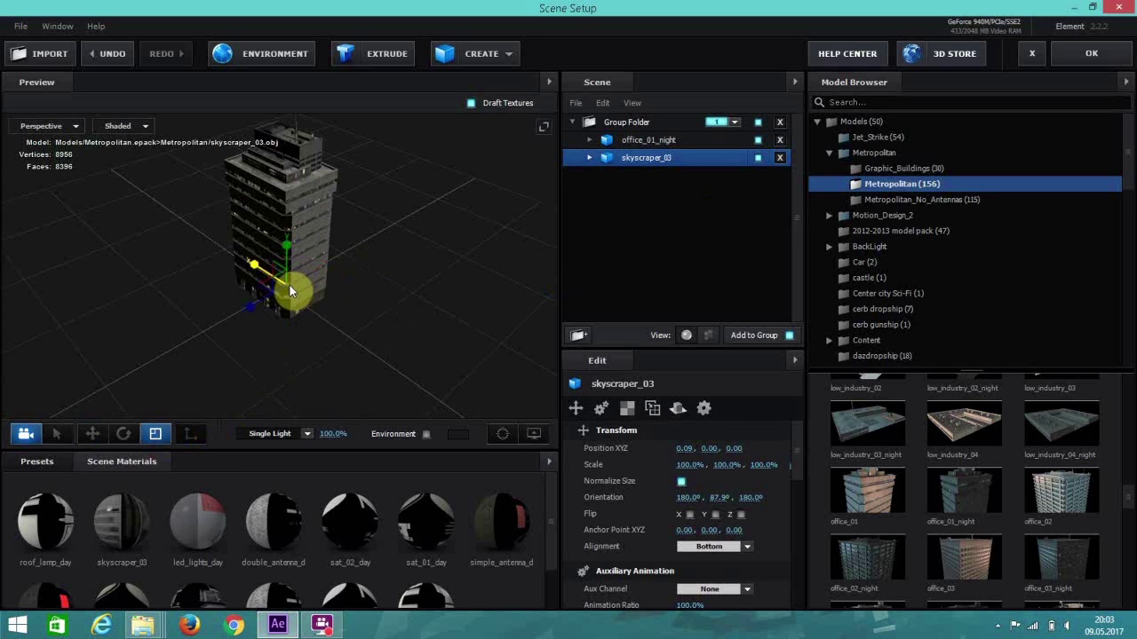
{"action": "left_click_drag", "start_coordinate": [289, 285], "coordinate": [315, 270]}
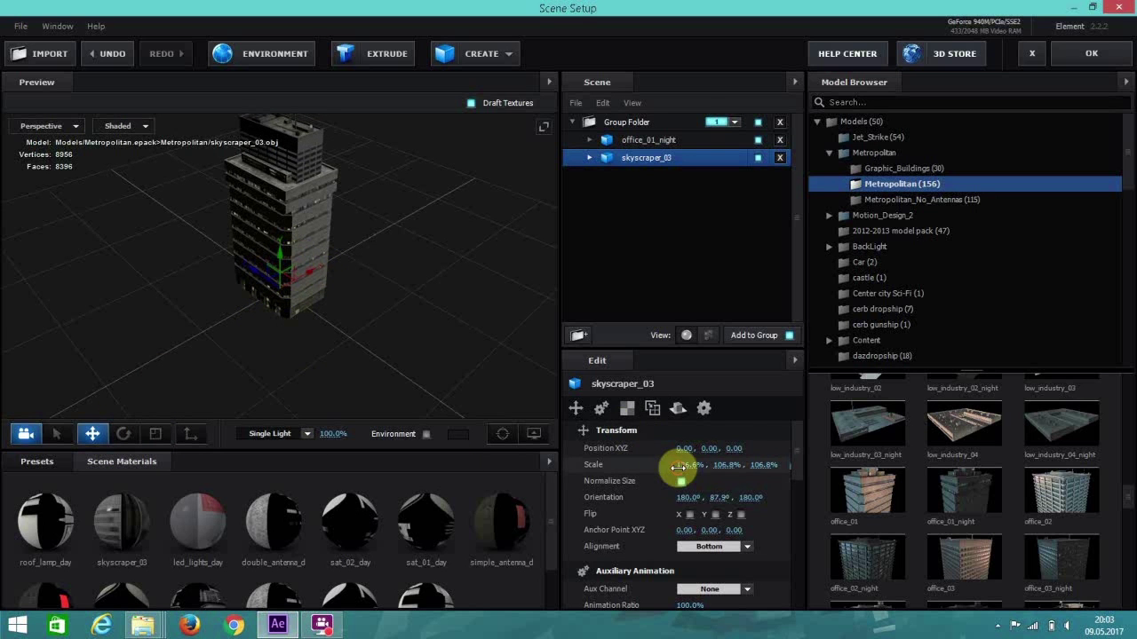
{"action": "left_click_drag", "start_coordinate": [678, 468], "coordinate": [677, 474]}
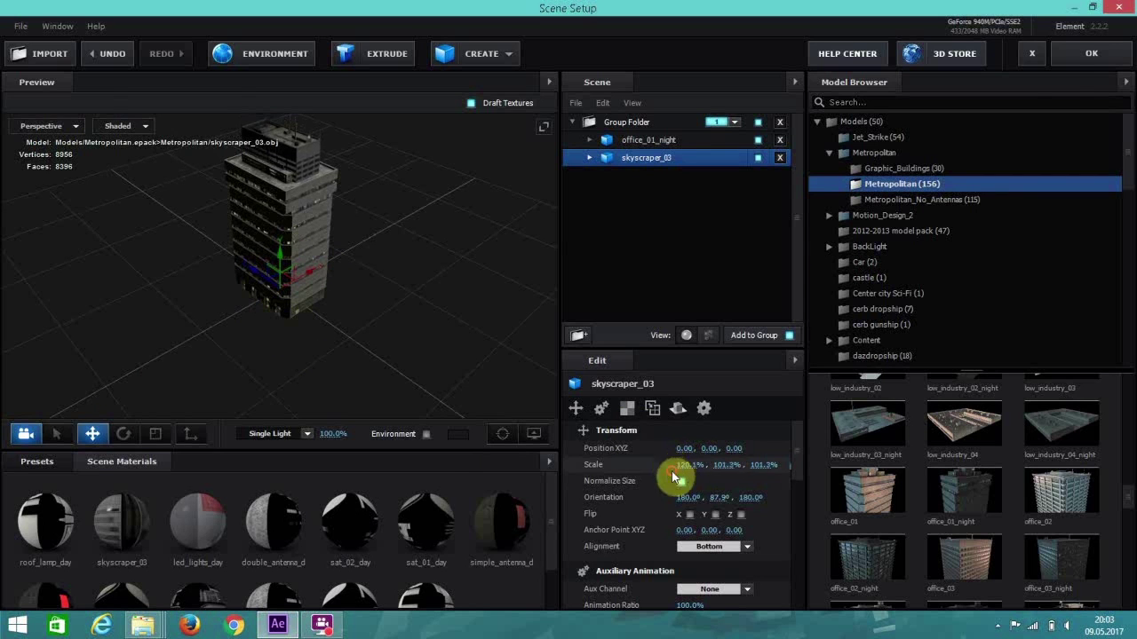
{"action": "left_click", "coordinate": [1070, 57]}
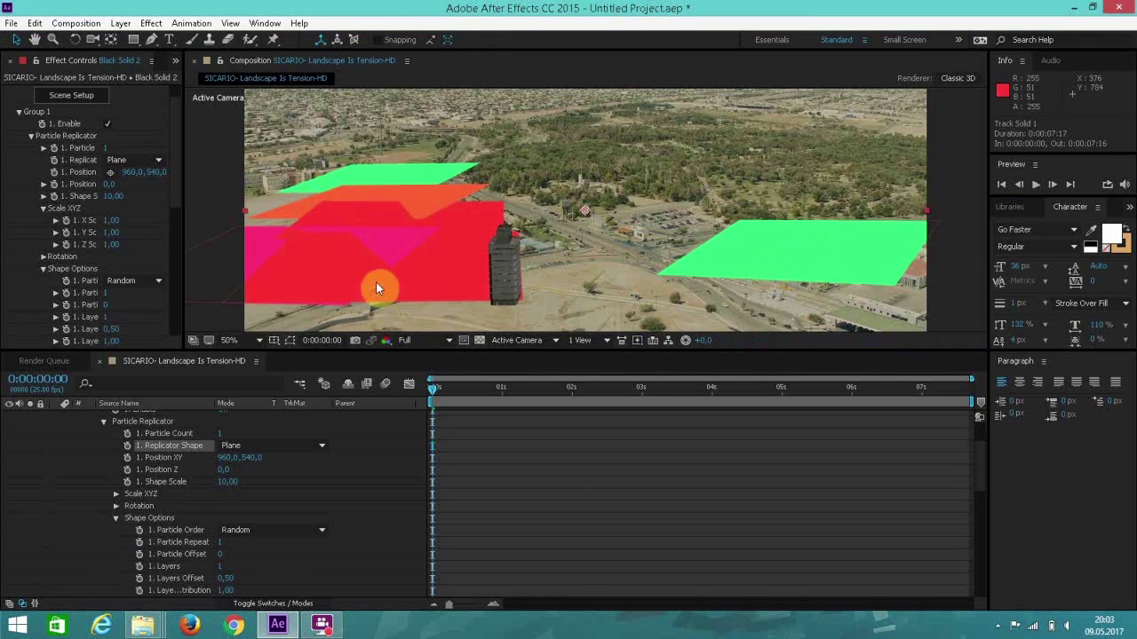
Step: Rescale skyscraper_03 to 144.7% X, 97.2% Y and 182.5% Z with the scale gizmo
{"action": "left_click", "coordinate": [65, 100]}
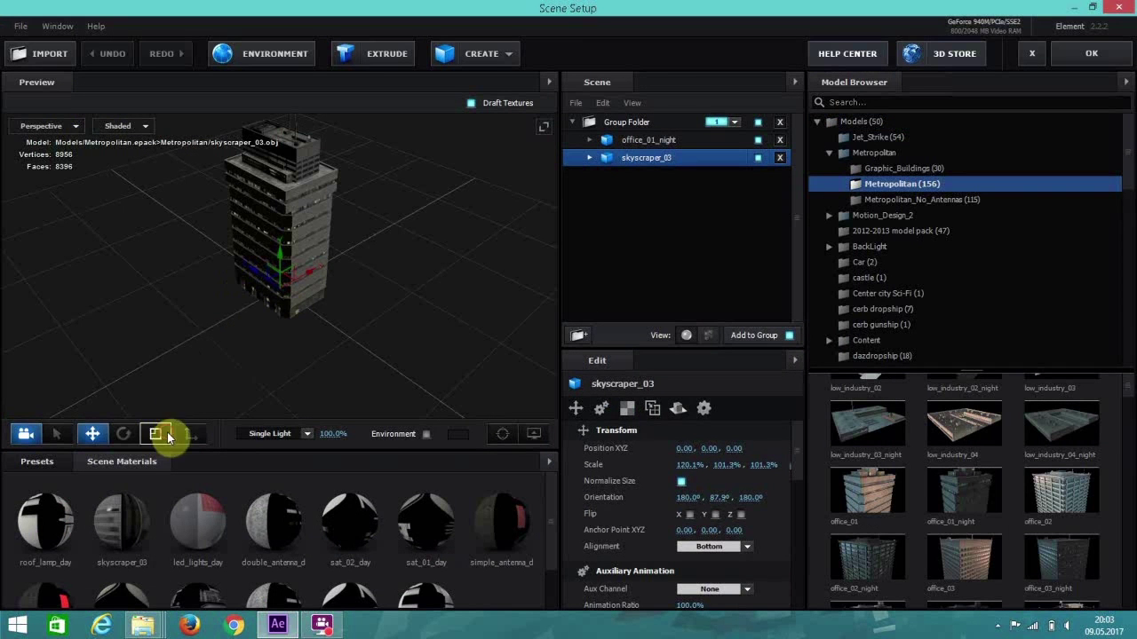
{"action": "left_click_drag", "start_coordinate": [248, 269], "coordinate": [242, 316]}
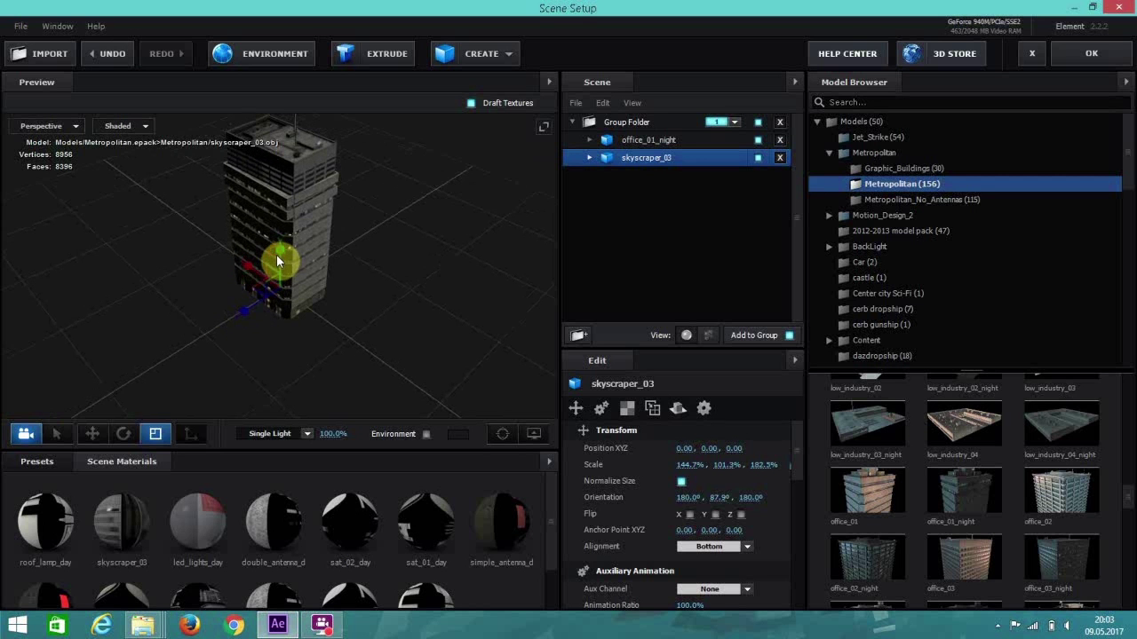
{"action": "left_click_drag", "start_coordinate": [279, 256], "coordinate": [279, 258]}
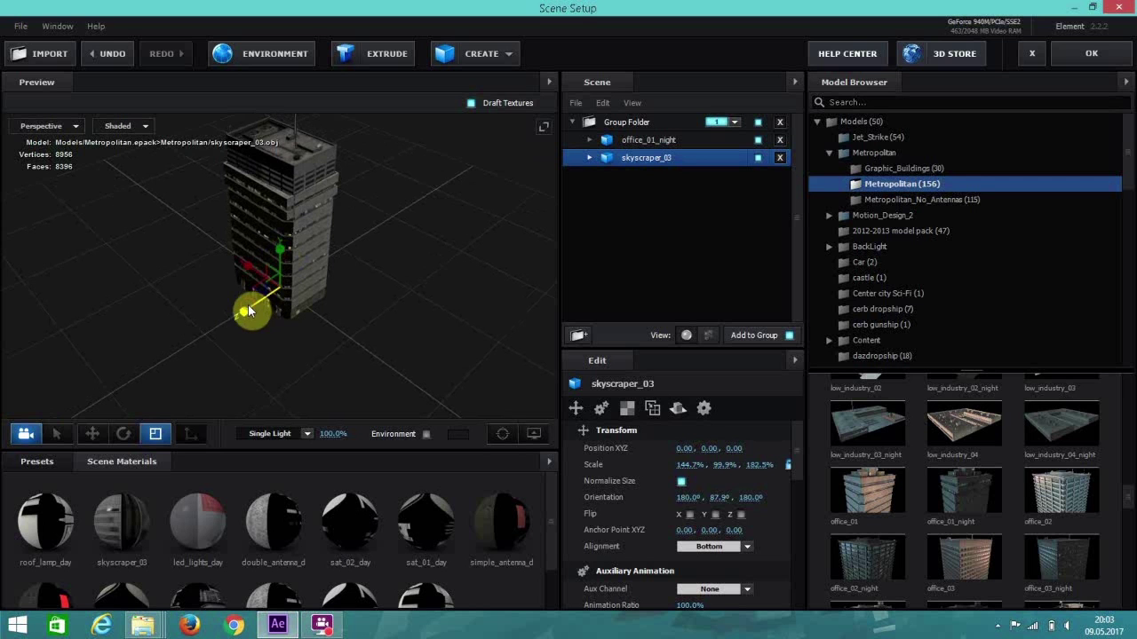
{"action": "left_click_drag", "start_coordinate": [247, 304], "coordinate": [250, 303]}
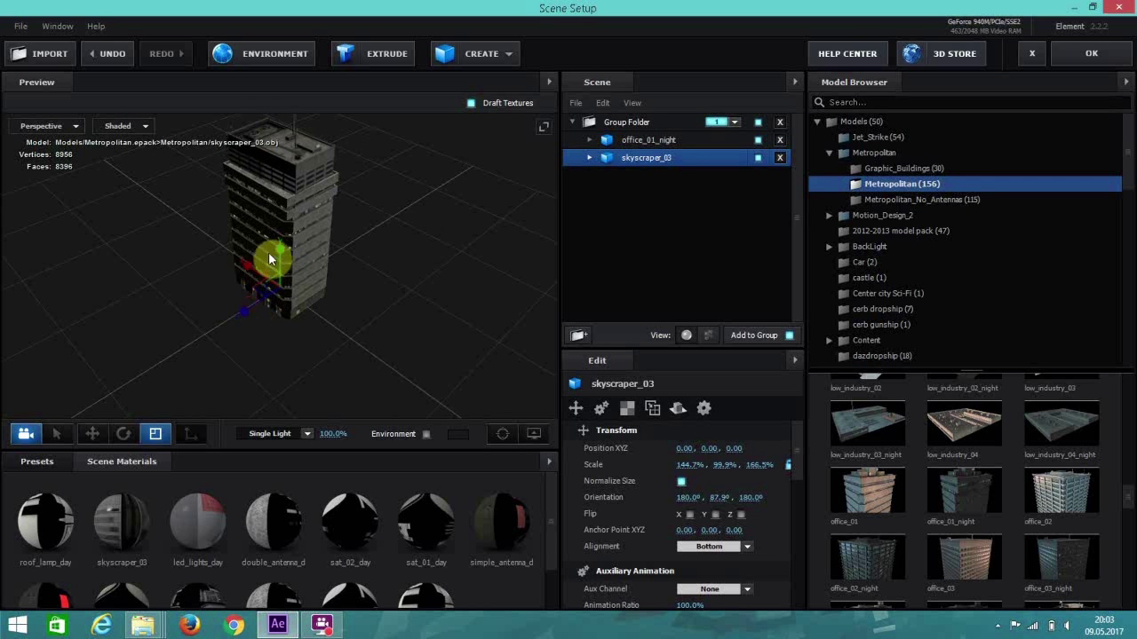
{"action": "left_click_drag", "start_coordinate": [279, 257], "coordinate": [233, 297]}
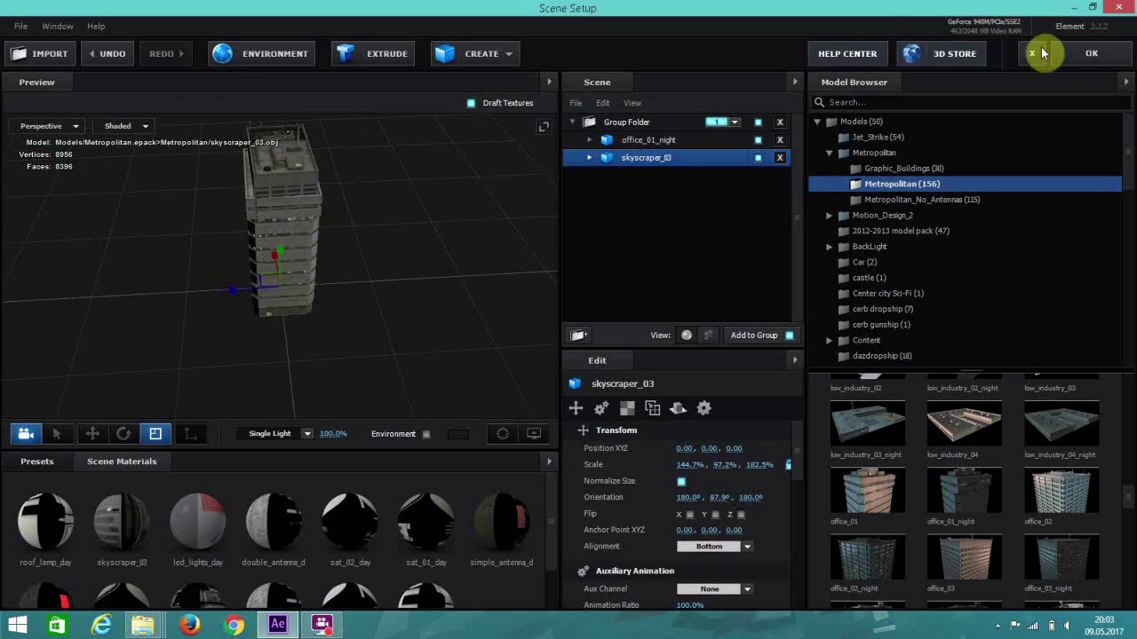
Step: Confirm the scene in the composition, then reopen Element 3D Scene Setup
{"action": "left_click", "coordinate": [1090, 55]}
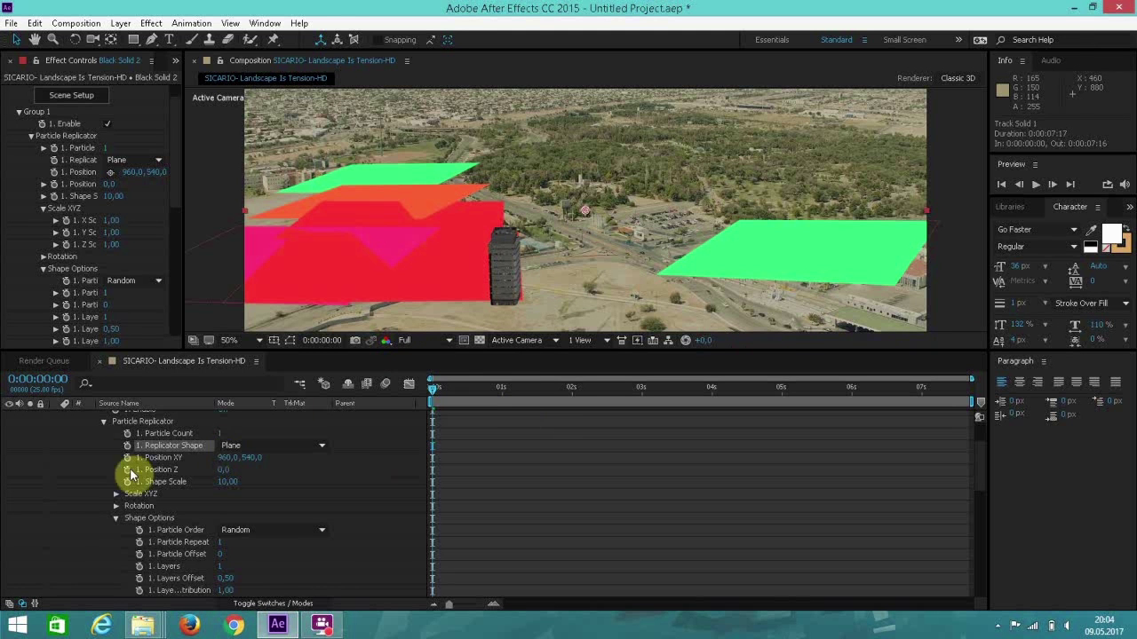
{"action": "scroll", "coordinate": [281, 459], "scroll_direction": "up", "scroll_amount": 1}
{"action": "scroll", "coordinate": [281, 460], "scroll_direction": "up", "scroll_amount": 2}
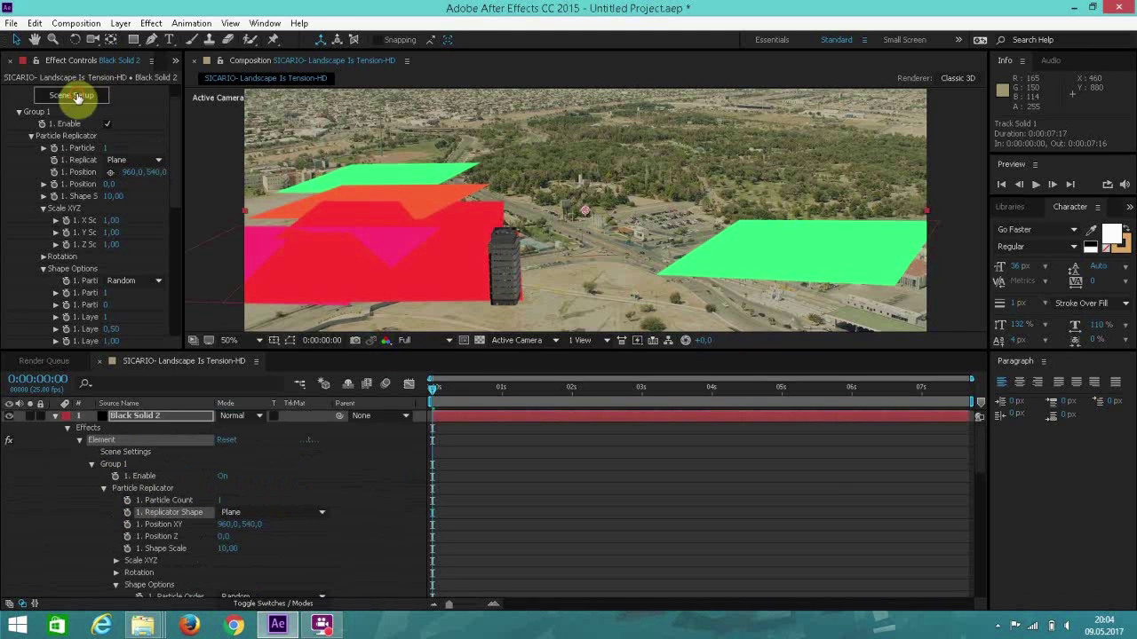
{"action": "left_click", "coordinate": [76, 96]}
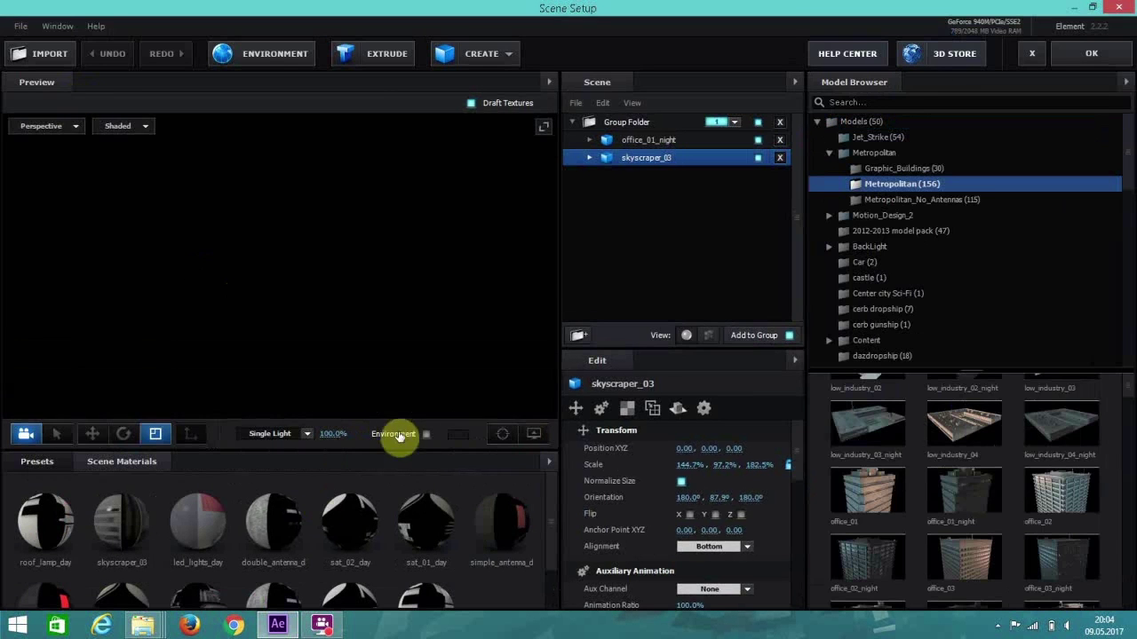
Step: Browse the Environment preset folders, from BackLight_2K up to the top-level Environment folder
{"action": "left_click", "coordinate": [53, 468]}
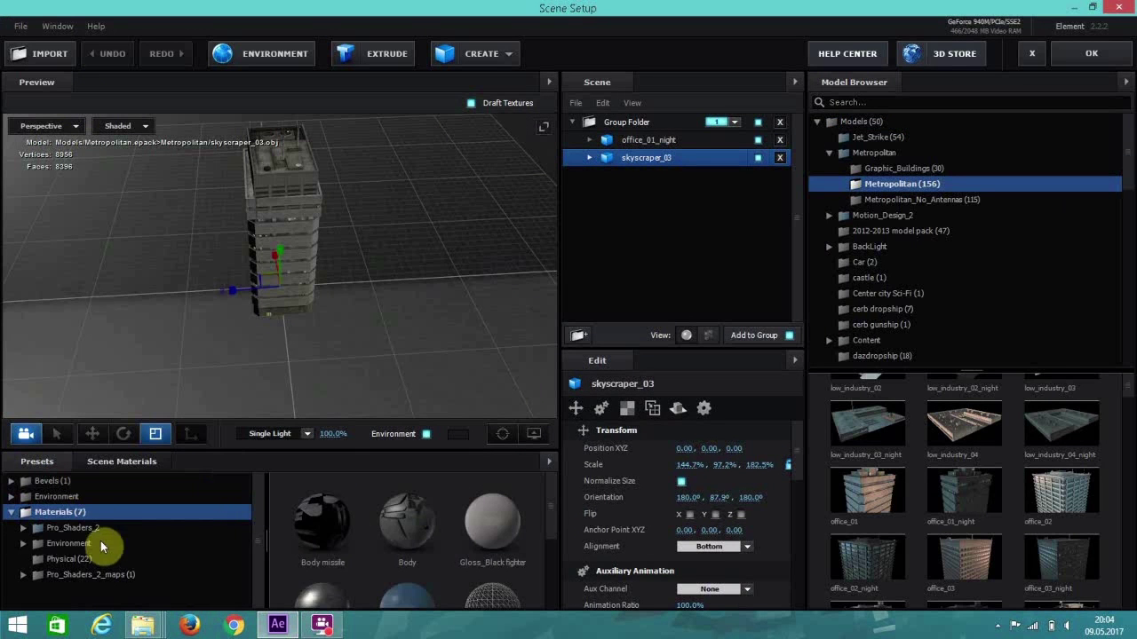
{"action": "left_click", "coordinate": [96, 547]}
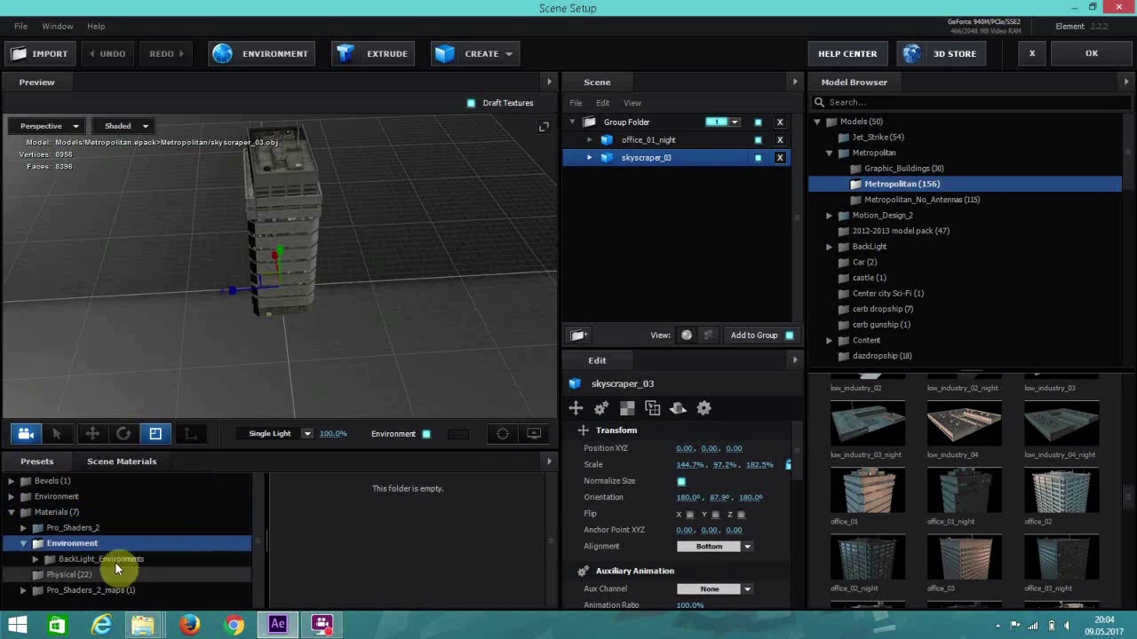
{"action": "left_click", "coordinate": [123, 559]}
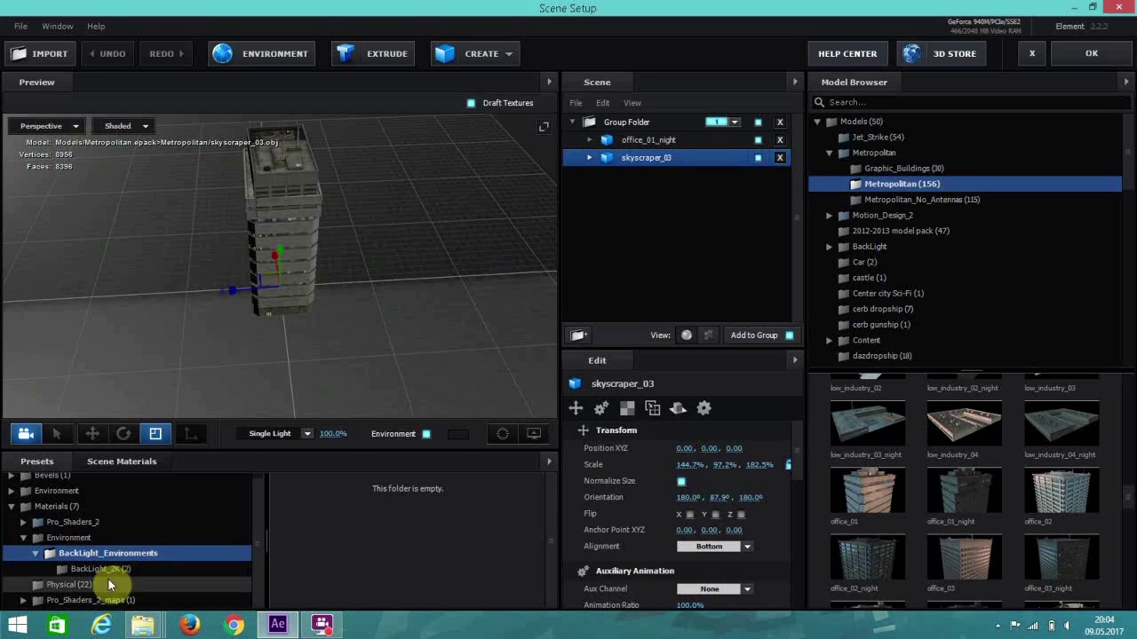
{"action": "left_click", "coordinate": [110, 570]}
{"action": "left_click", "coordinate": [80, 555]}
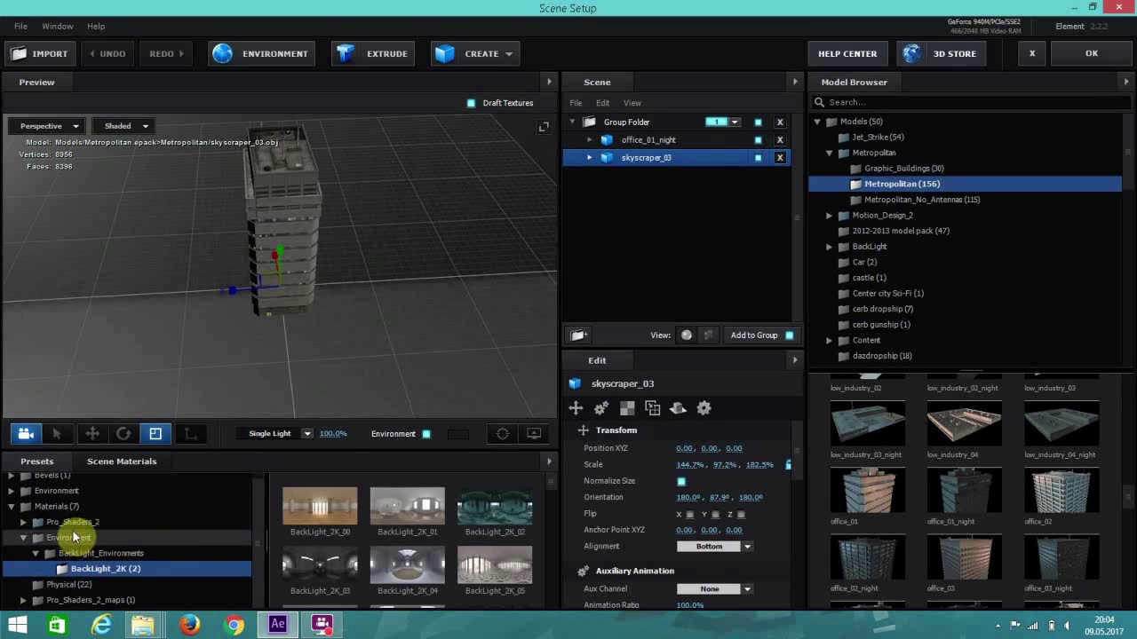
{"action": "left_click", "coordinate": [76, 540]}
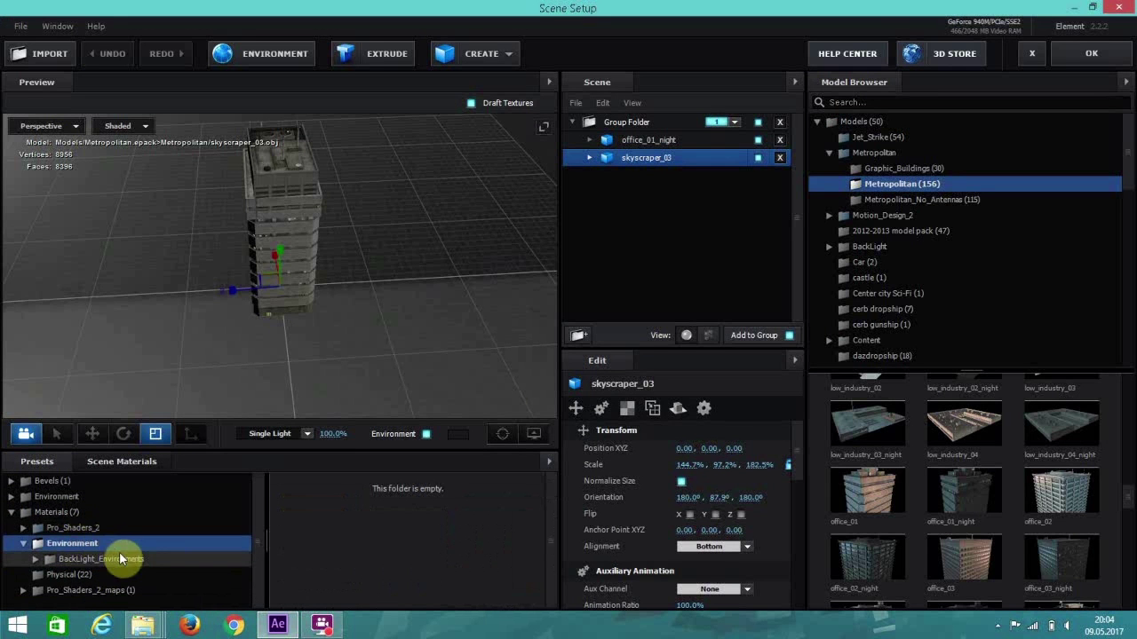
{"action": "left_click", "coordinate": [76, 497]}
Step: Apply the V1_Environment Town_blurred environment at 153% intensity and return to the composition
{"action": "left_click", "coordinate": [223, 546]}
{"action": "scroll", "coordinate": [367, 540], "scroll_direction": "down", "scroll_amount": 5}
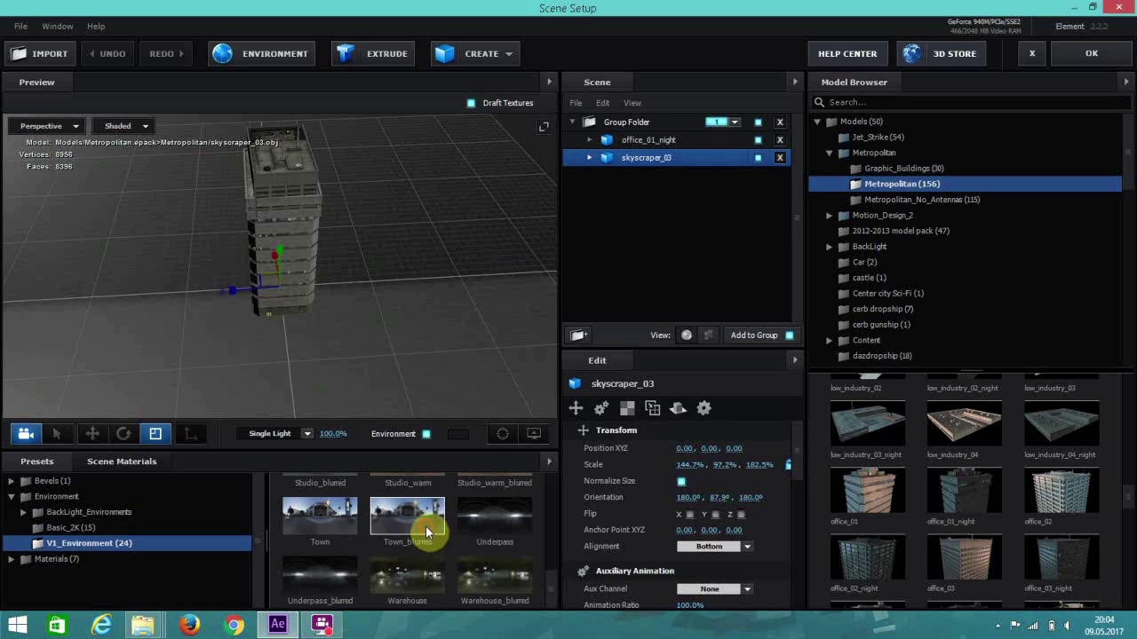
{"action": "left_click", "coordinate": [425, 528]}
{"action": "left_click_drag", "start_coordinate": [346, 439], "coordinate": [355, 432]}
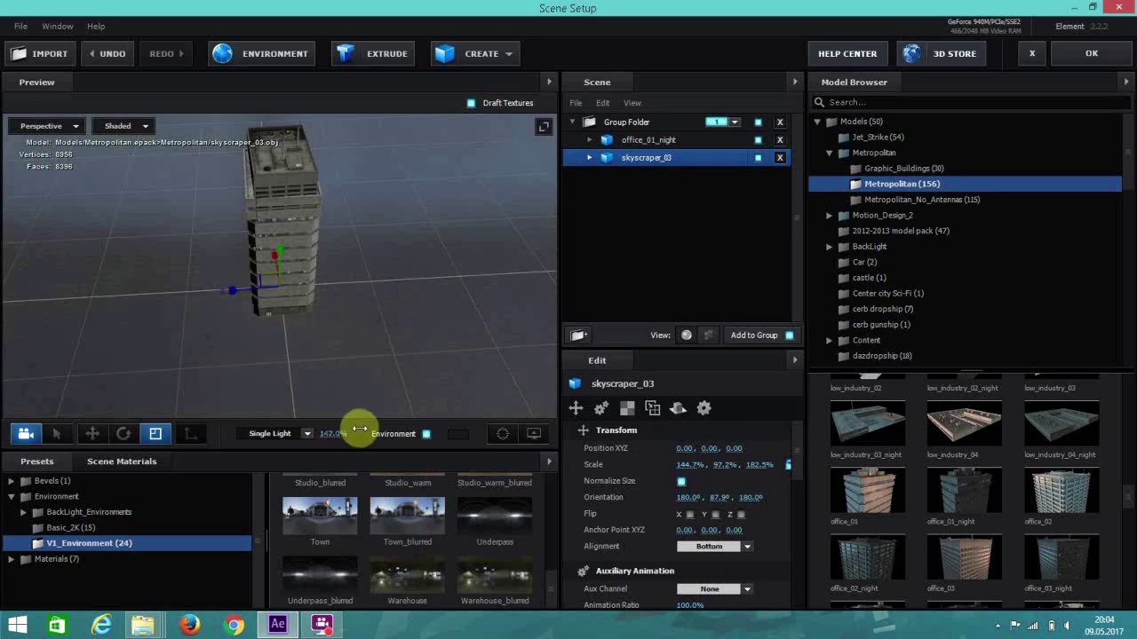
{"action": "left_click", "coordinate": [1081, 46]}
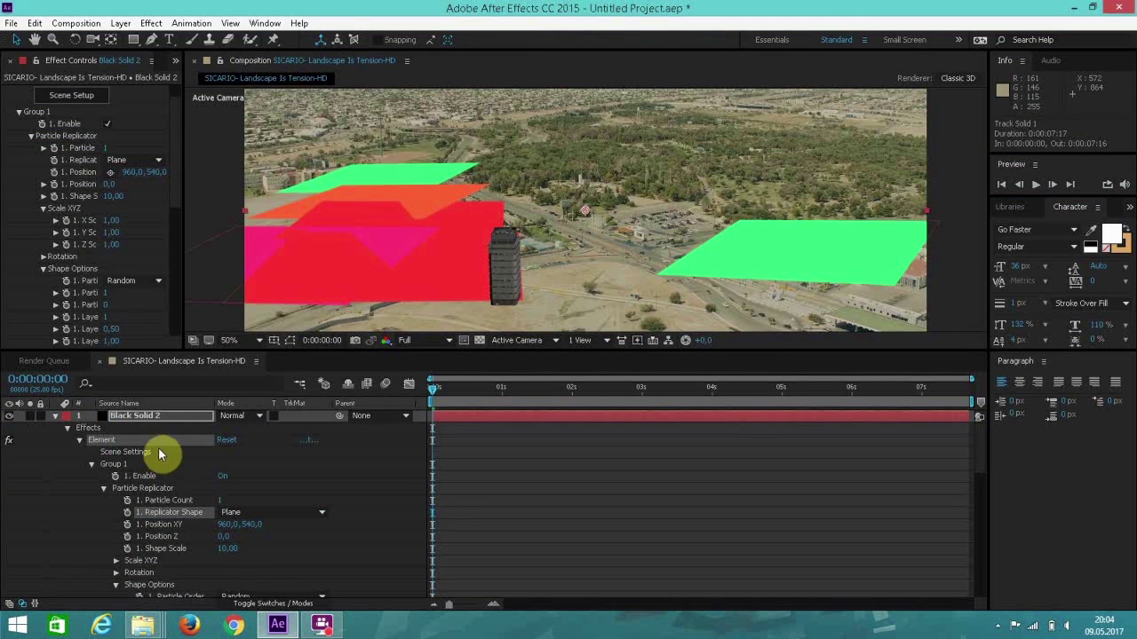
Step: Widen the Effect Controls panel and scroll the Element settings down to Group Utilities
{"action": "scroll", "coordinate": [178, 240], "scroll_direction": "down", "scroll_amount": 5}
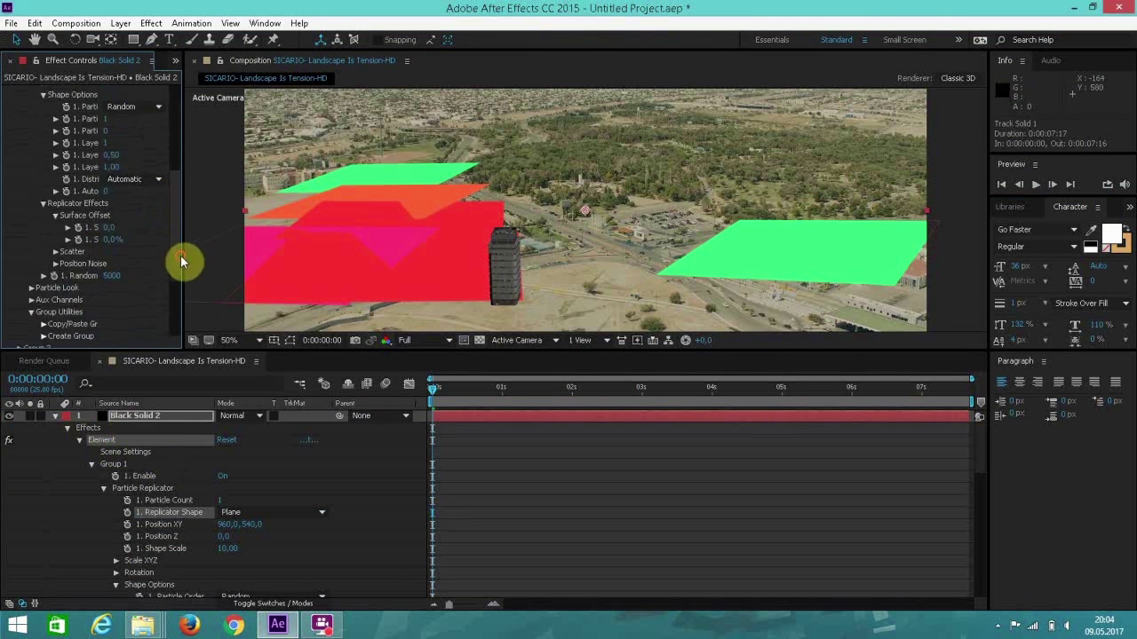
{"action": "left_click_drag", "start_coordinate": [184, 202], "coordinate": [325, 209]}
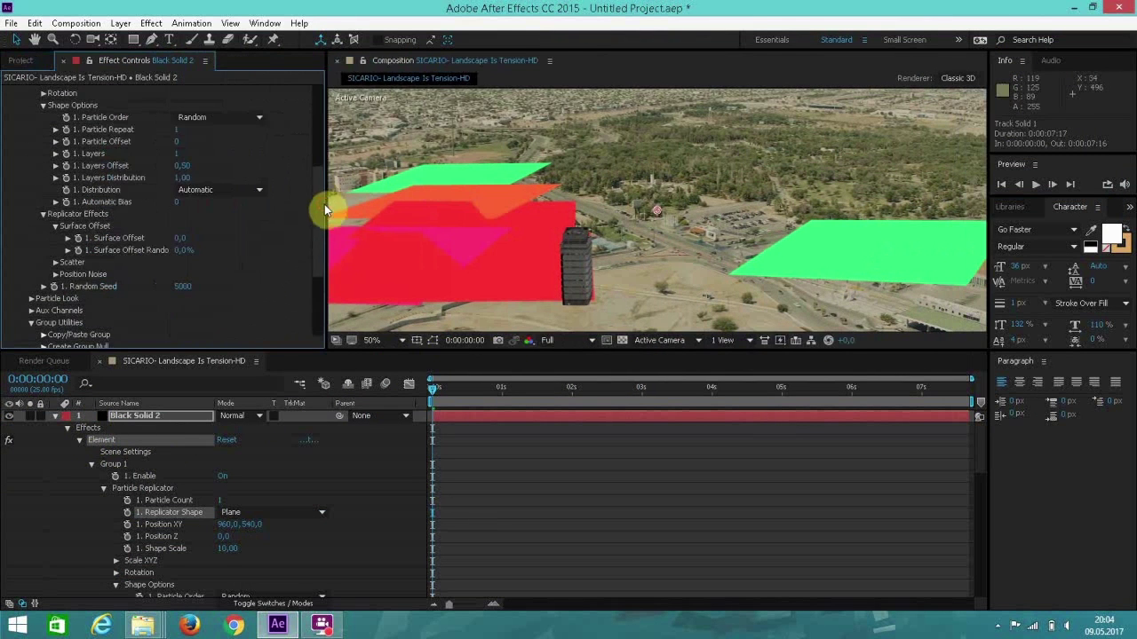
{"action": "scroll", "coordinate": [324, 204], "scroll_direction": "up", "scroll_amount": 6}
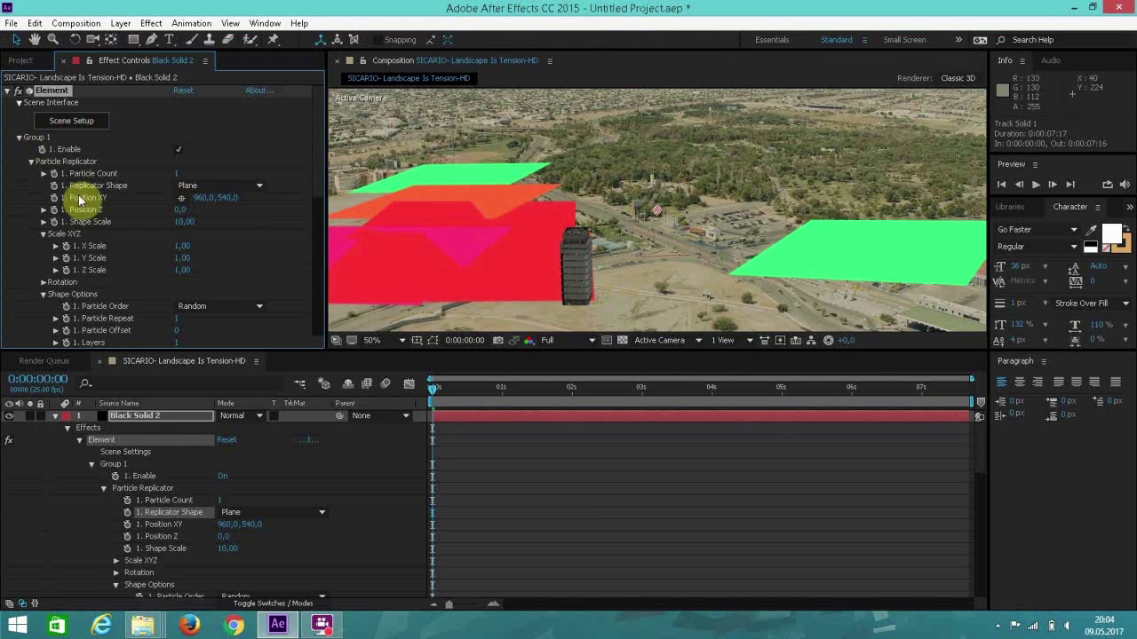
{"action": "scroll", "coordinate": [78, 200], "scroll_direction": "down", "scroll_amount": 7}
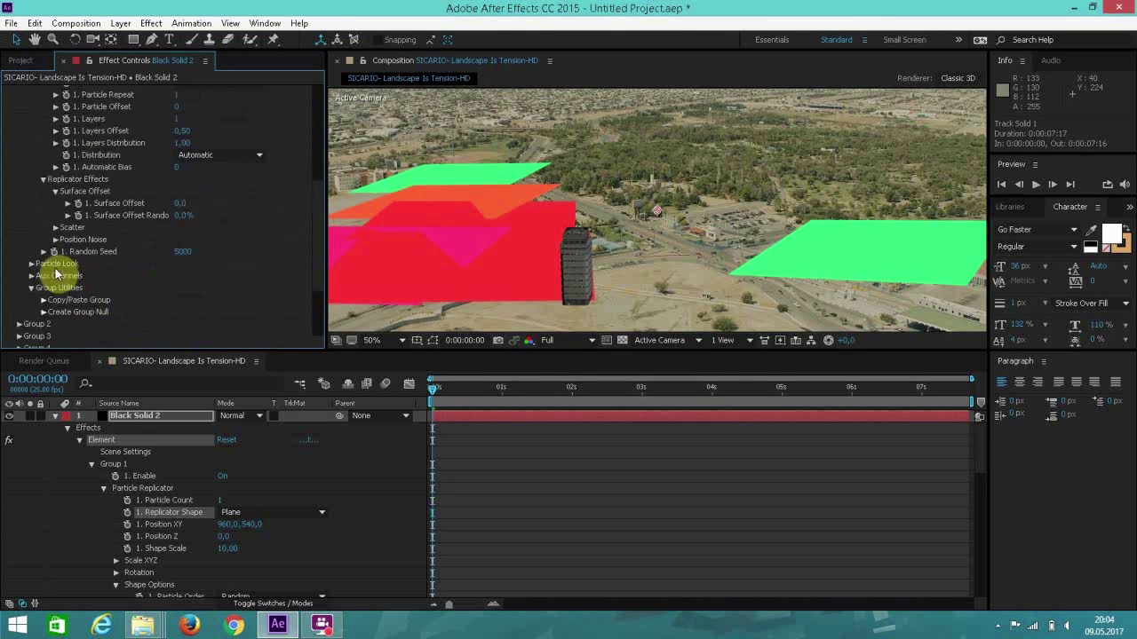
{"action": "scroll", "coordinate": [49, 284], "scroll_direction": "down", "scroll_amount": 1}
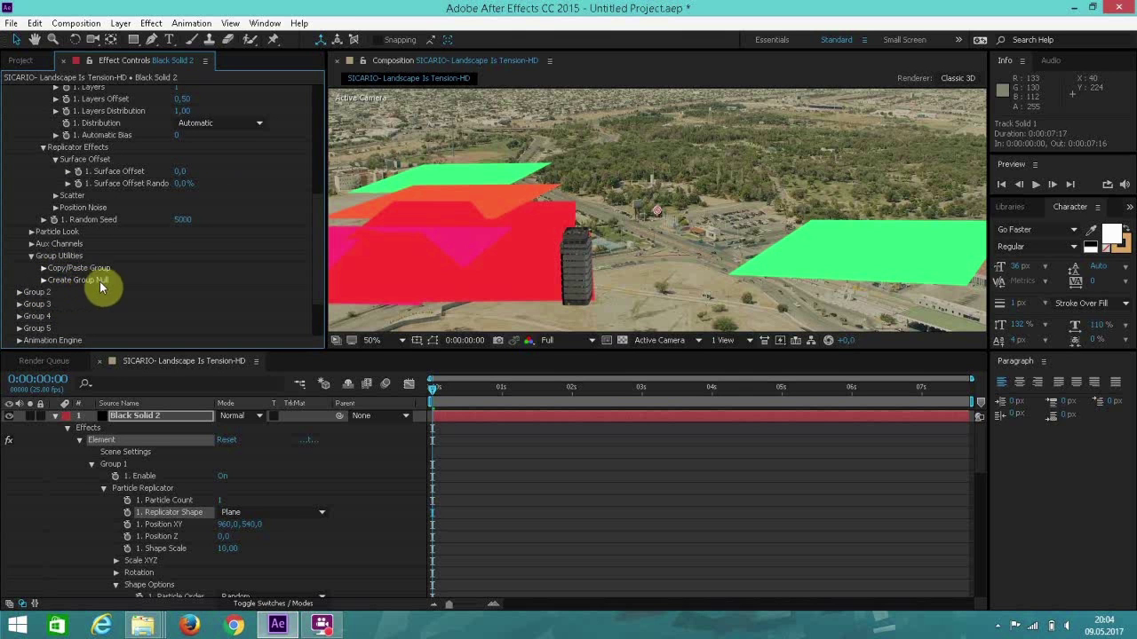
Step: Create a Group 1 Null for the Element group, nudge it right, and collapse Black Solid 2's effects
{"action": "left_click", "coordinate": [43, 281]}
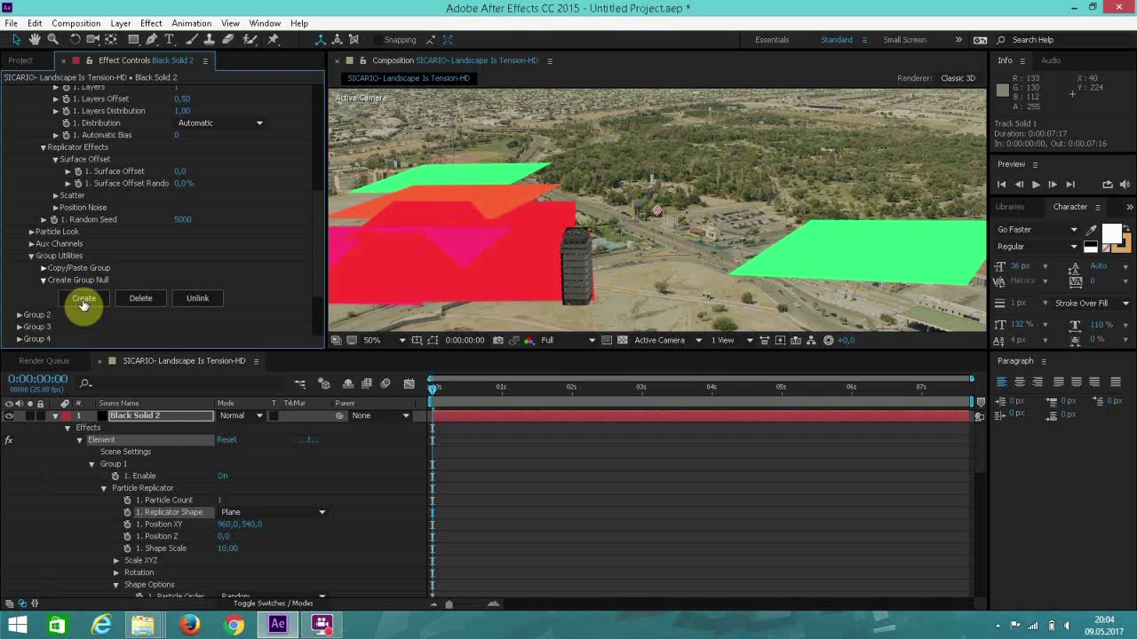
{"action": "left_click", "coordinate": [84, 299]}
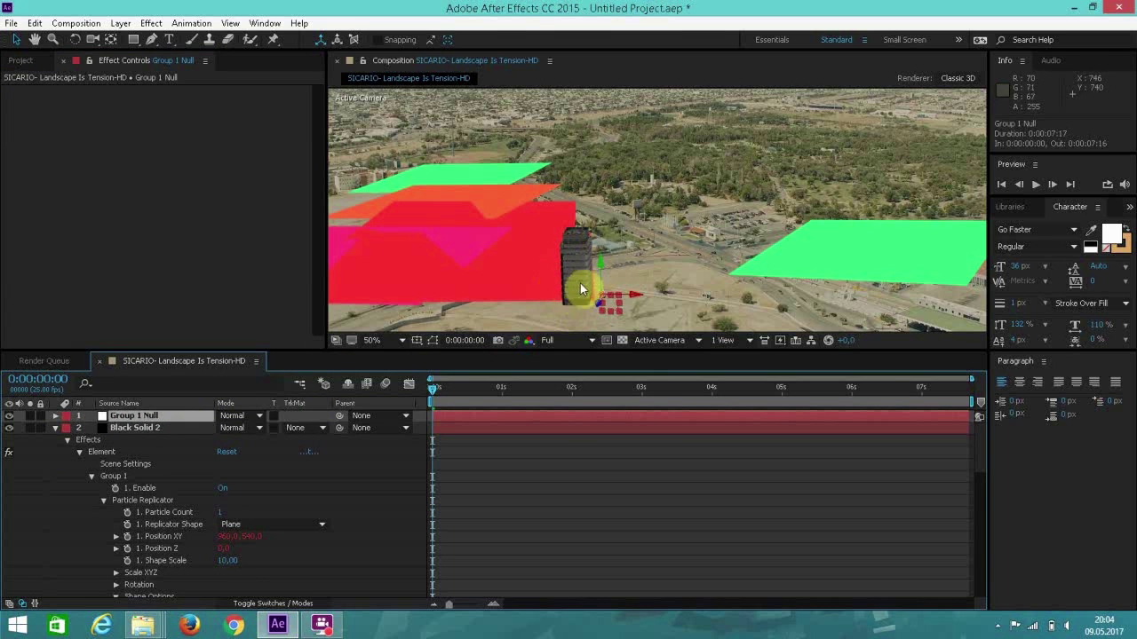
{"action": "left_click_drag", "start_coordinate": [632, 300], "coordinate": [621, 275]}
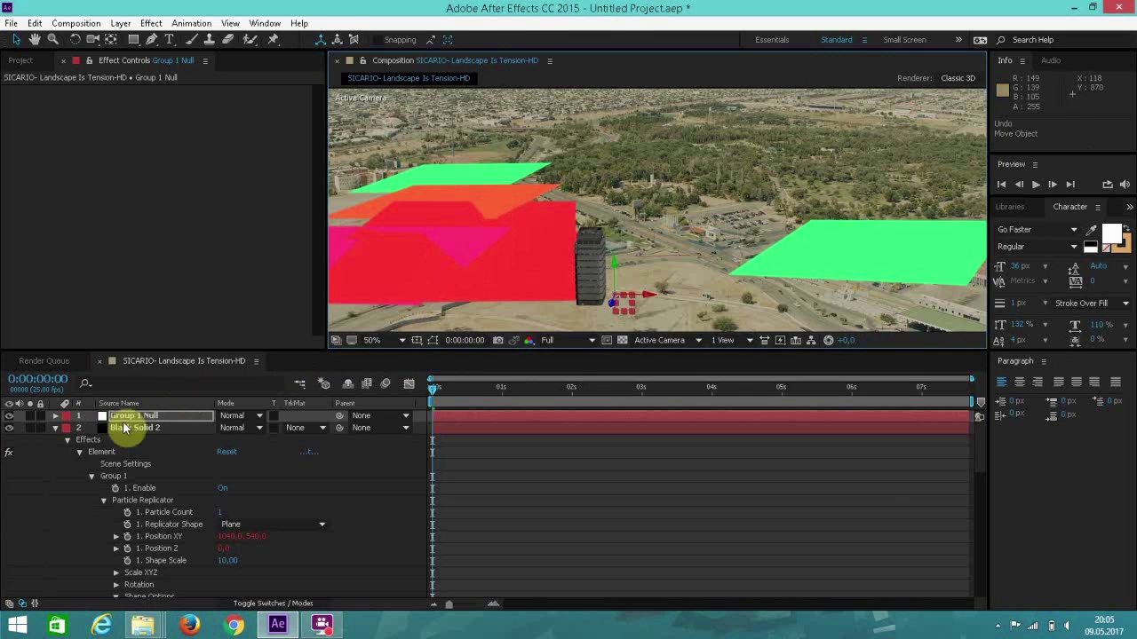
{"action": "left_click", "coordinate": [55, 427]}
{"action": "left_click", "coordinate": [133, 441]}
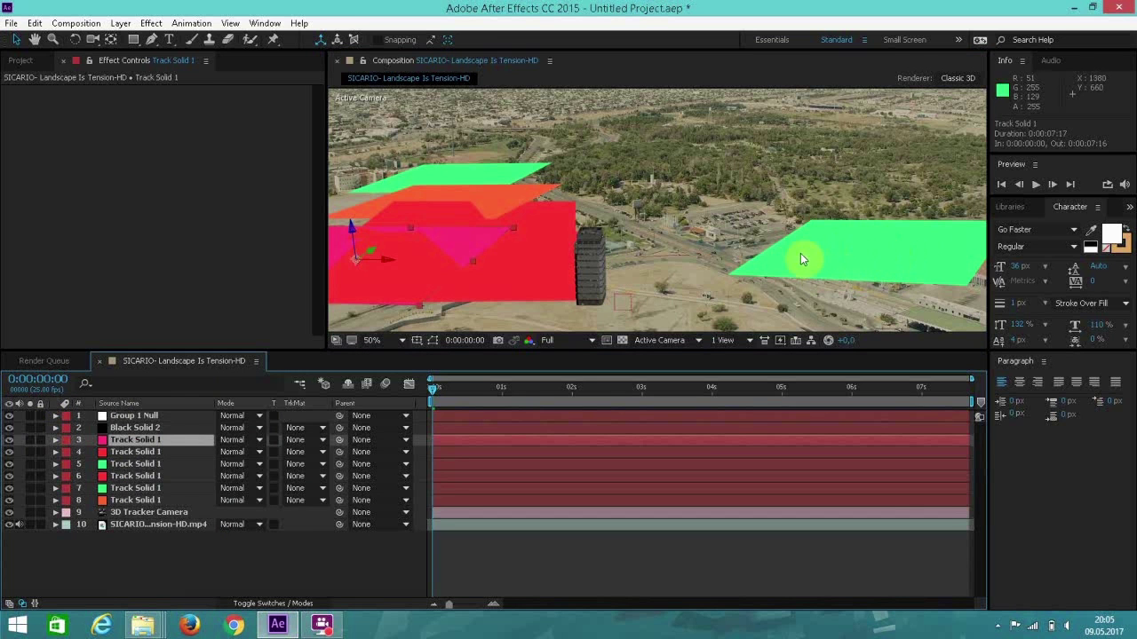
Step: Move the green Track Solid 1 second in the stack and show its and Group 1 Null's Position
{"action": "left_click", "coordinate": [138, 463]}
{"action": "left_click", "coordinate": [134, 488]}
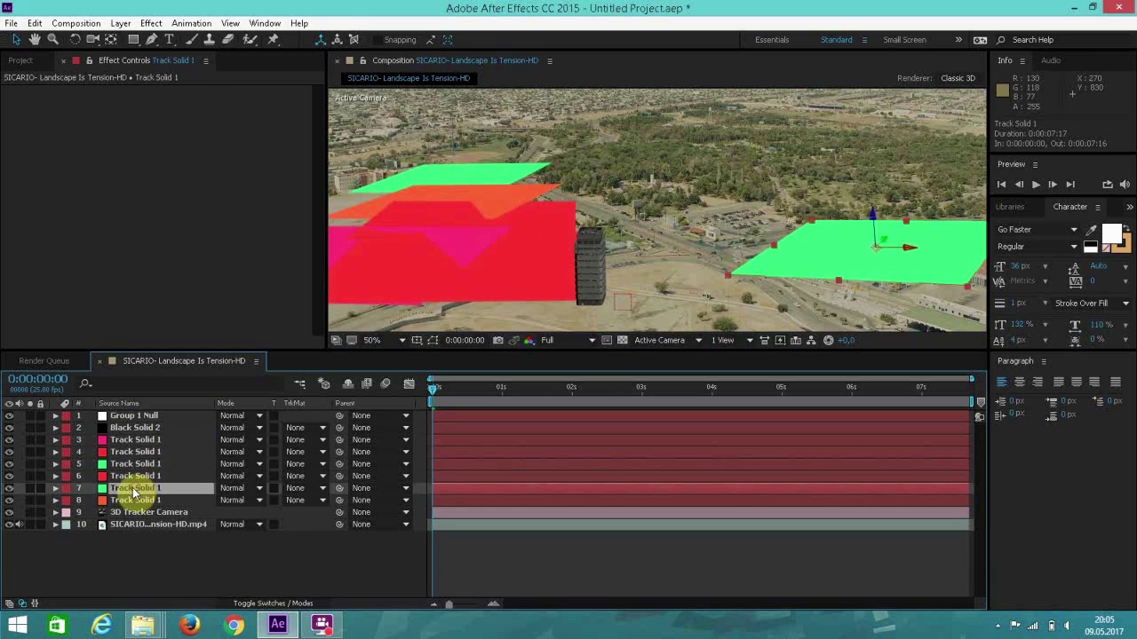
{"action": "left_click_drag", "start_coordinate": [133, 488], "coordinate": [132, 424]}
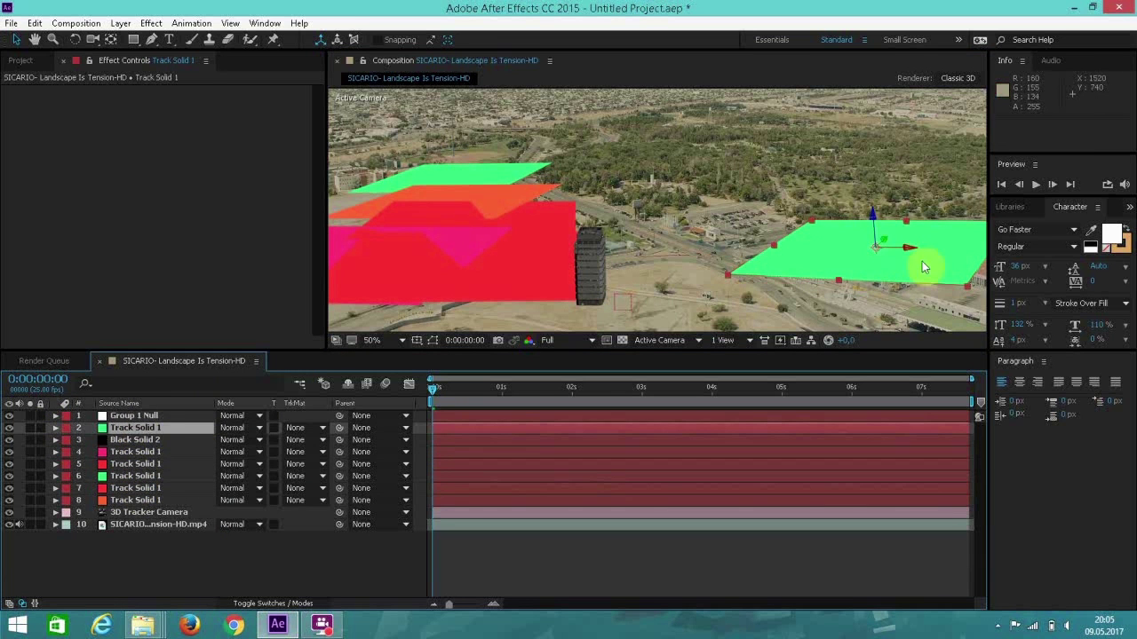
{"action": "key", "text": "p"}
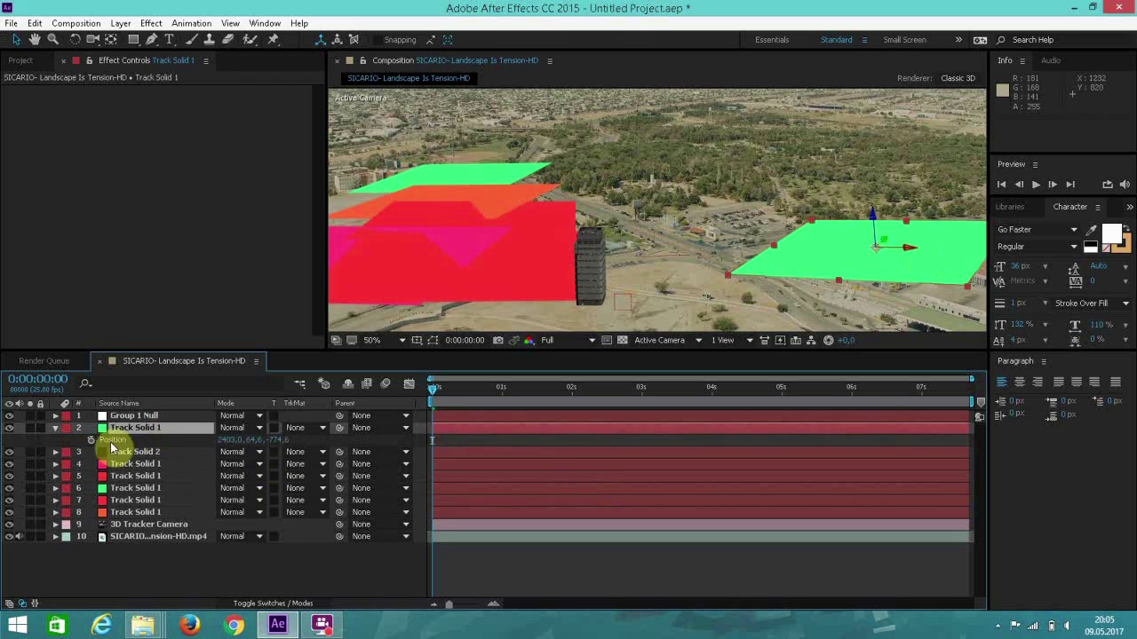
{"action": "left_click", "coordinate": [131, 415]}
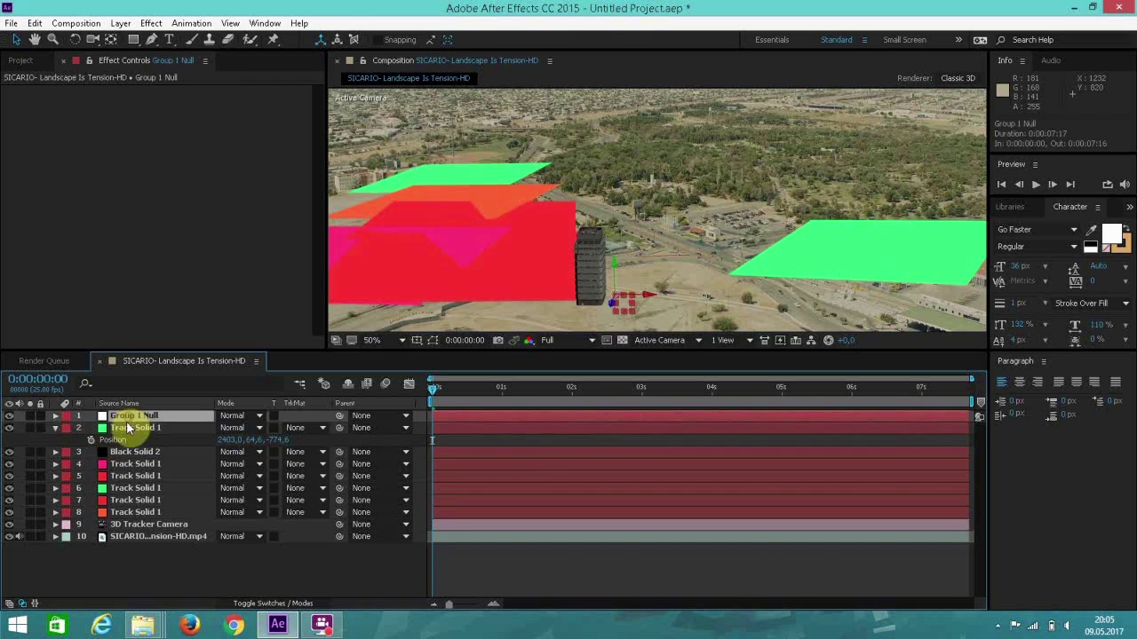
{"action": "key", "text": "p"}
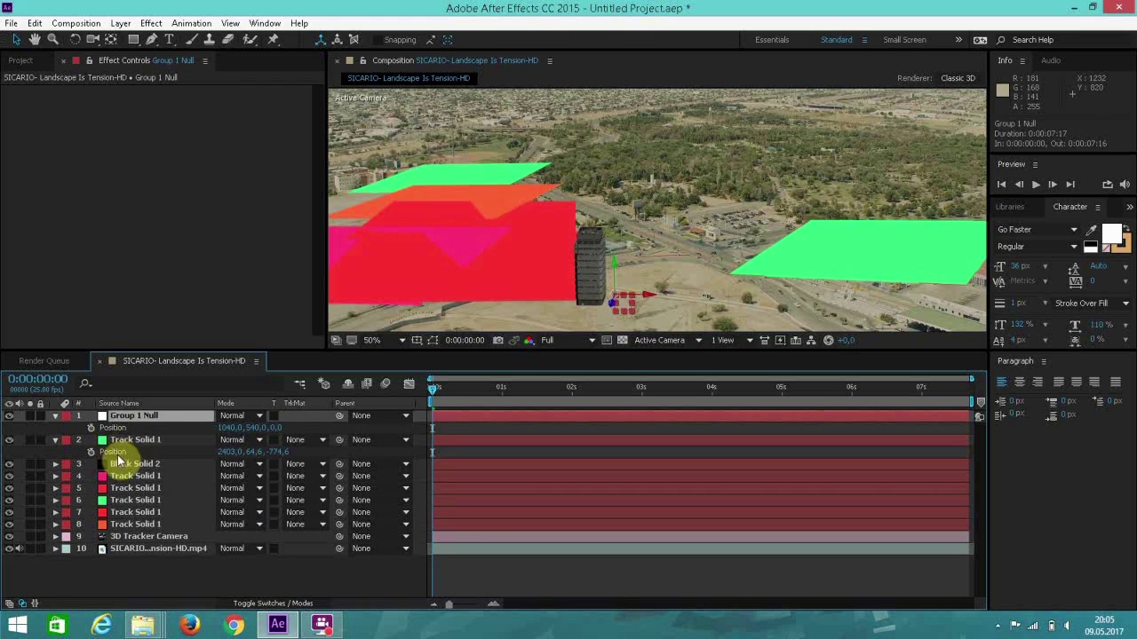
Step: Copy the green track solid's Position (2403.0, 64.6, -774.6) and select Group 1 Null's Position
{"action": "left_click", "coordinate": [115, 454]}
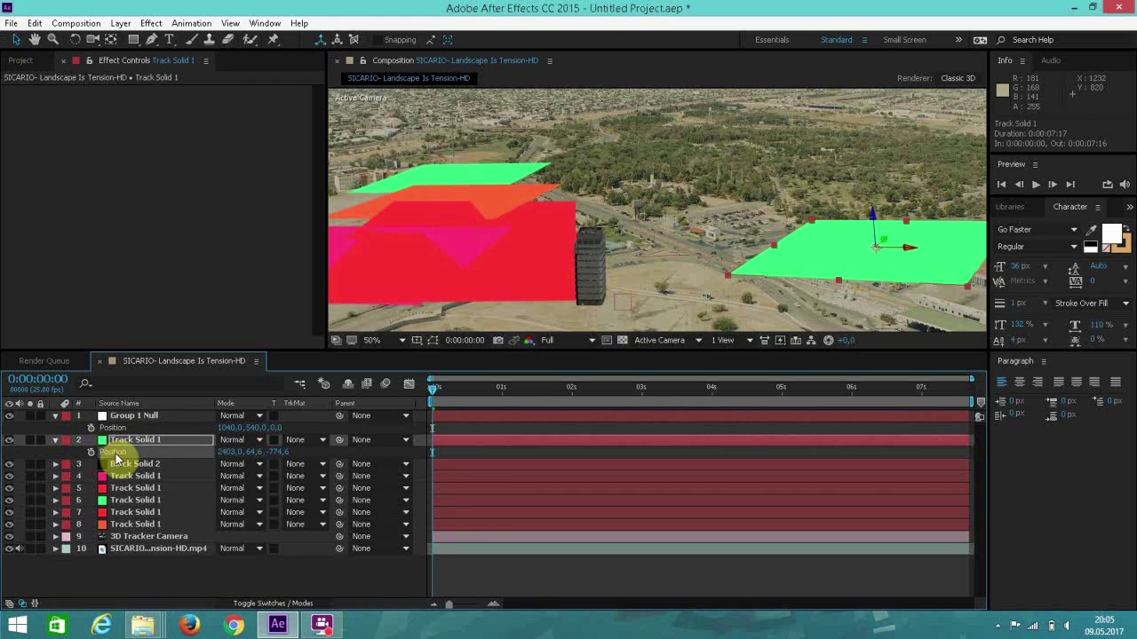
{"action": "left_click", "coordinate": [32, 24]}
{"action": "left_click", "coordinate": [73, 110]}
{"action": "left_click", "coordinate": [138, 416]}
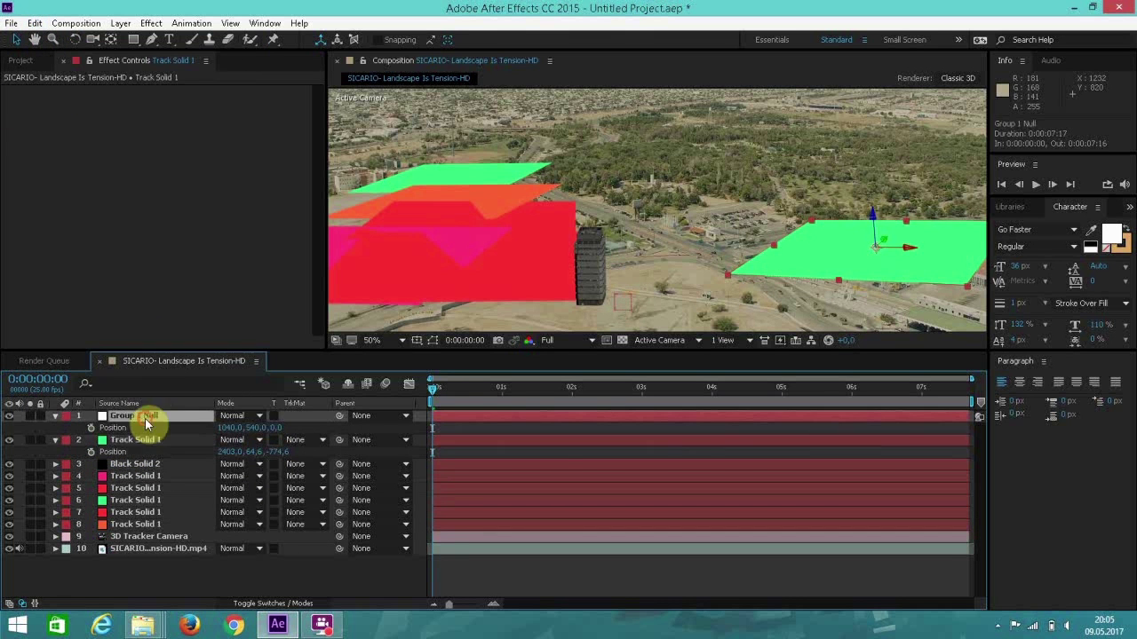
{"action": "left_click", "coordinate": [114, 431]}
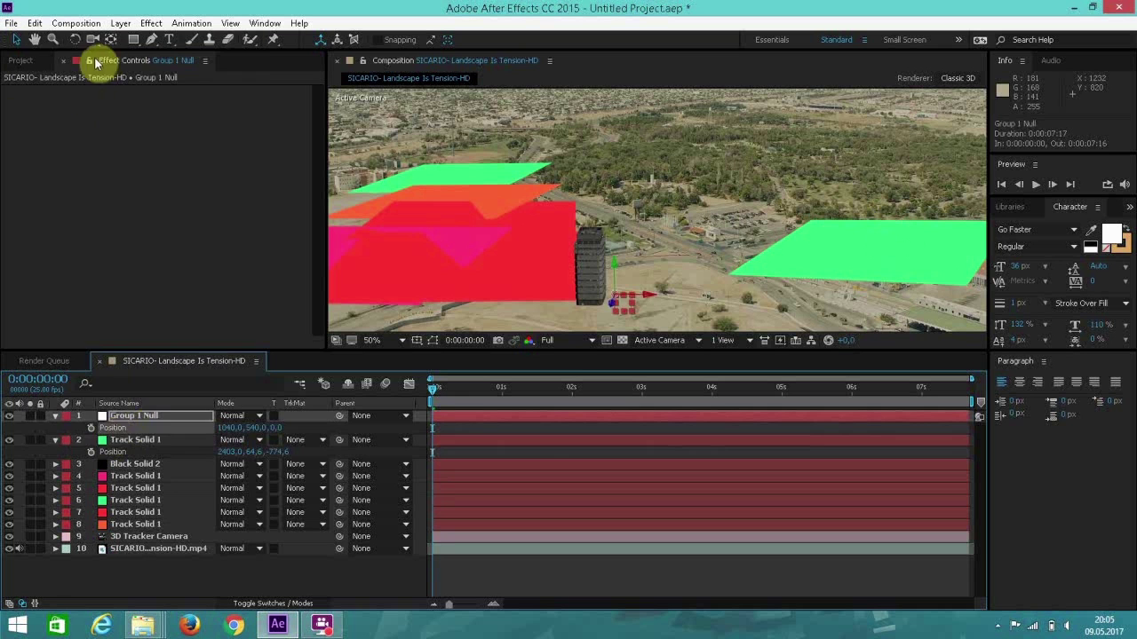
Step: Paste 2403.0, 64.6, -774.6 into Group 1 Null's Position and hide the green Track Solid 1
{"action": "left_click", "coordinate": [34, 23]}
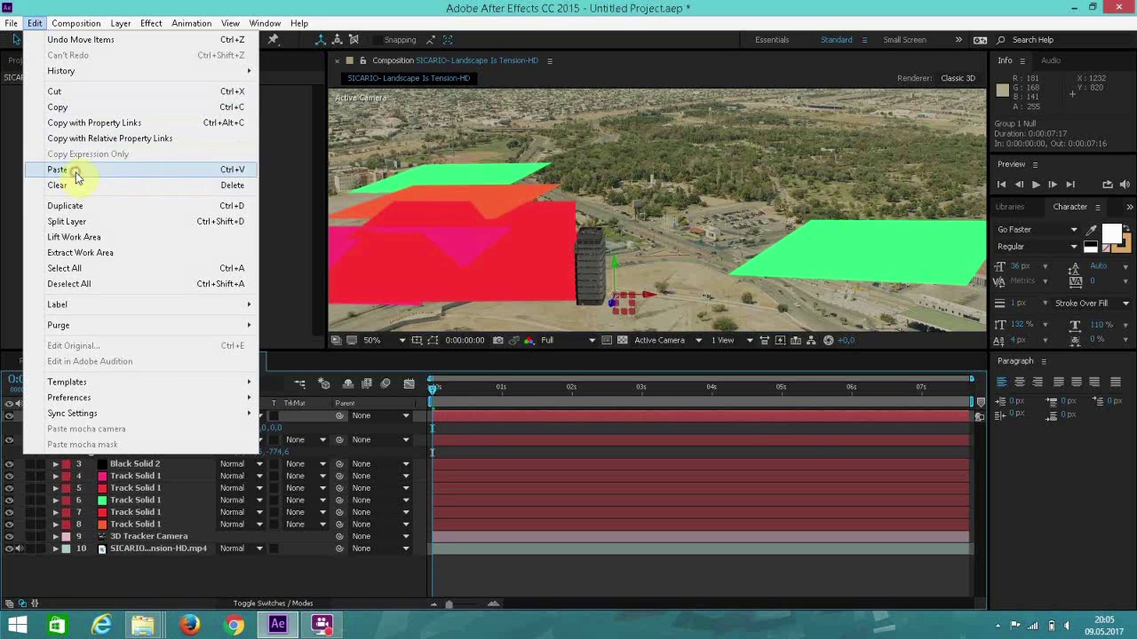
{"action": "left_click", "coordinate": [57, 170]}
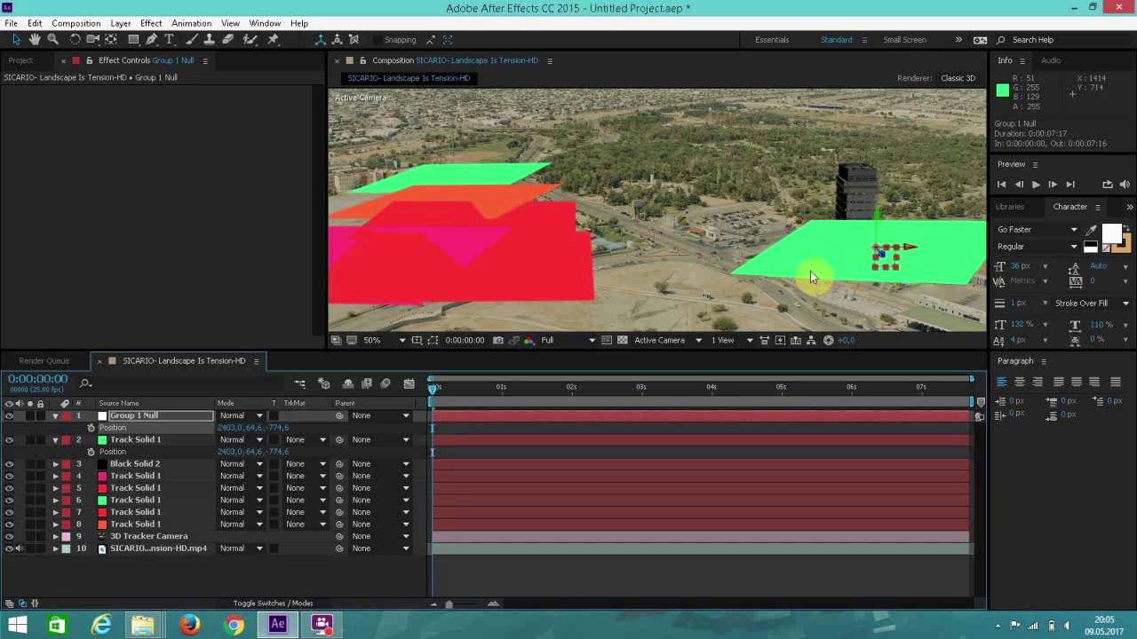
{"action": "left_click", "coordinate": [138, 537]}
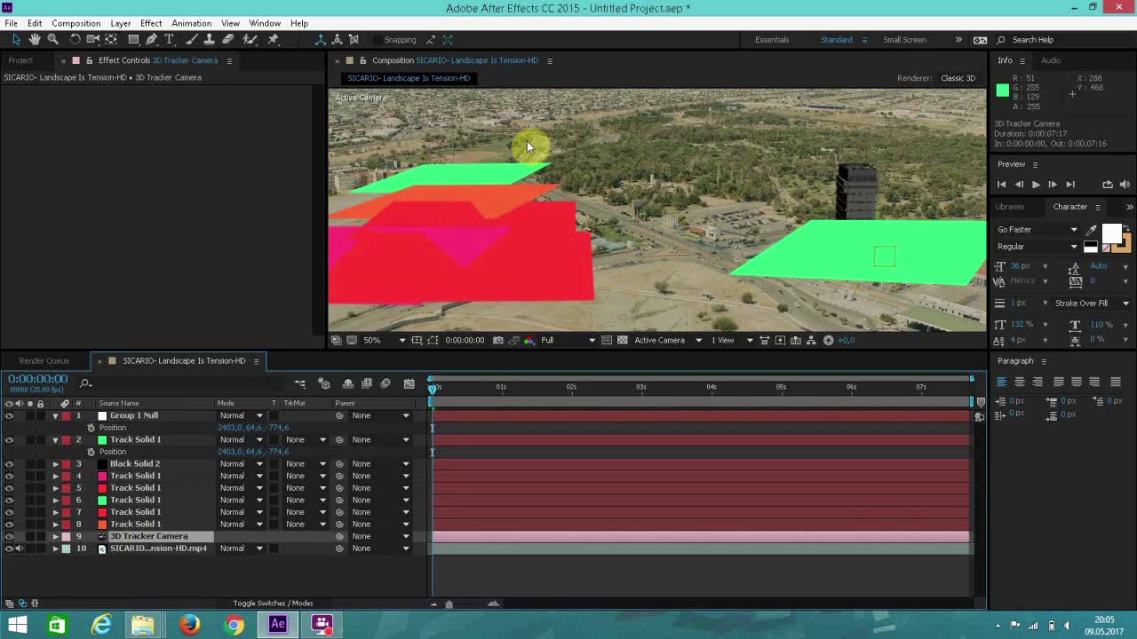
{"action": "left_click", "coordinate": [133, 439]}
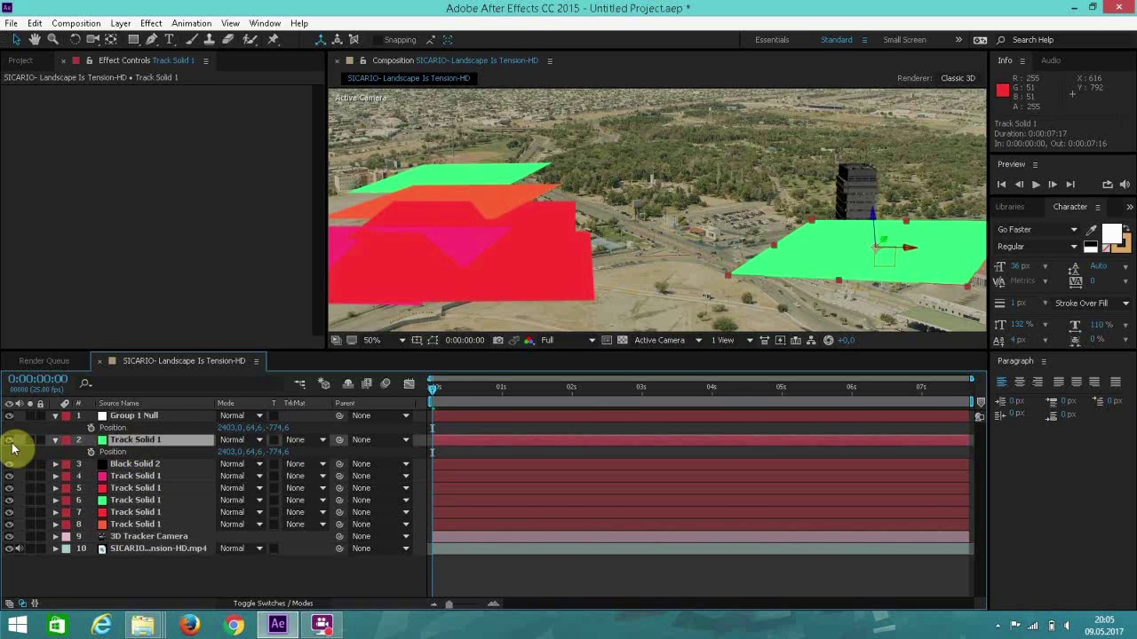
{"action": "left_click", "coordinate": [9, 441]}
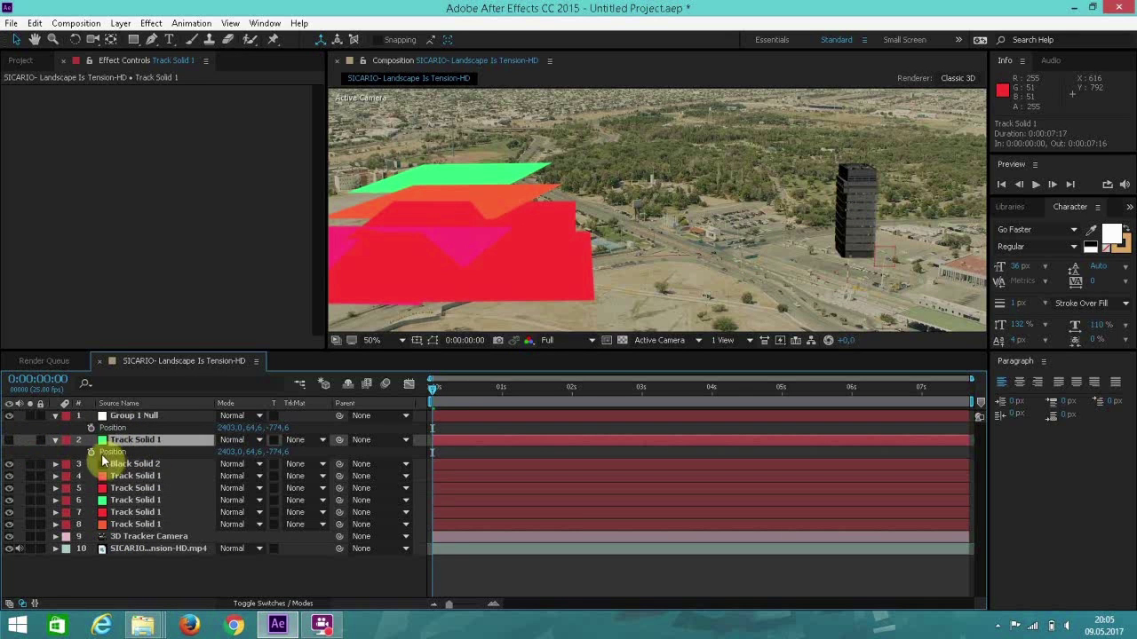
{"action": "left_click", "coordinate": [134, 418]}
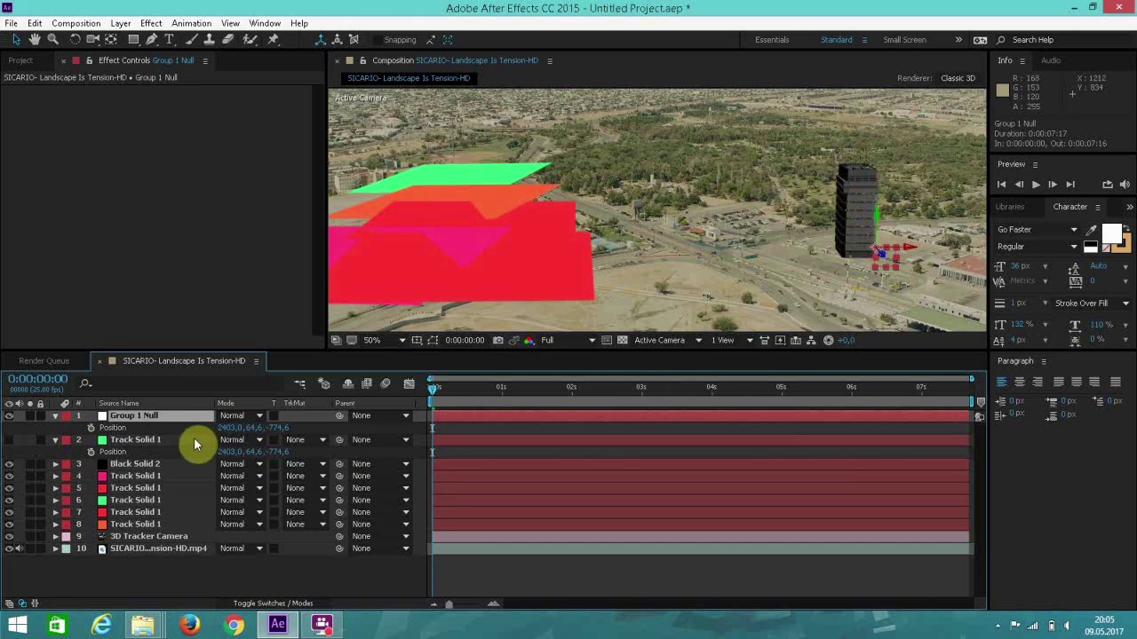
Step: Rotate Group 1 Null to X -6° and Y -16° to align the tower with the ground
{"action": "key", "text": "r"}
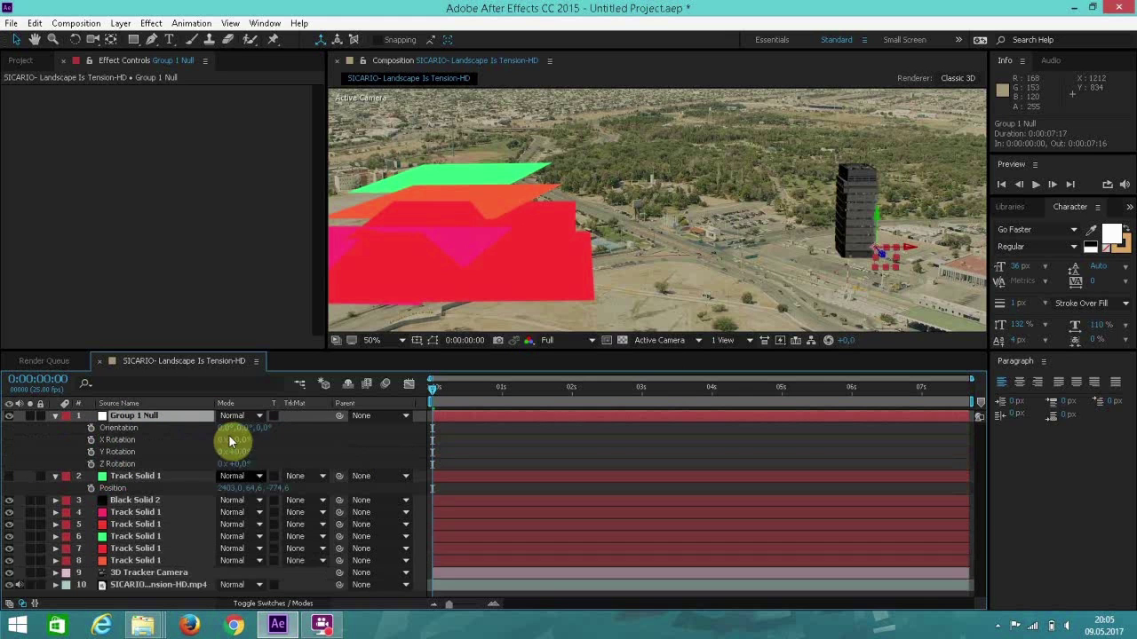
{"action": "mouse_move", "coordinate": [233, 440]}
{"action": "left_mouse_down"}
{"action": "mouse_move", "coordinate": [241, 455]}
{"action": "mouse_move", "coordinate": [227, 452]}
{"action": "left_mouse_up"}
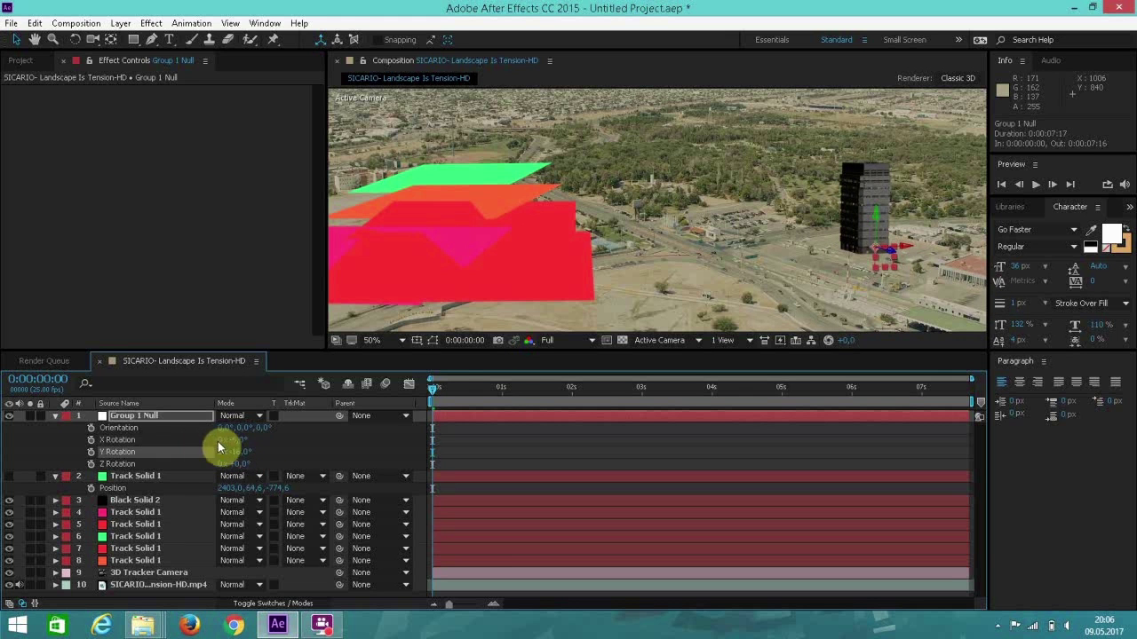
Step: On Black Solid 2, expand Render Settings > Lighting > Additional Lighting and raise Brightness Multiplier to 161%
{"action": "left_click", "coordinate": [56, 417]}
{"action": "left_click", "coordinate": [115, 453]}
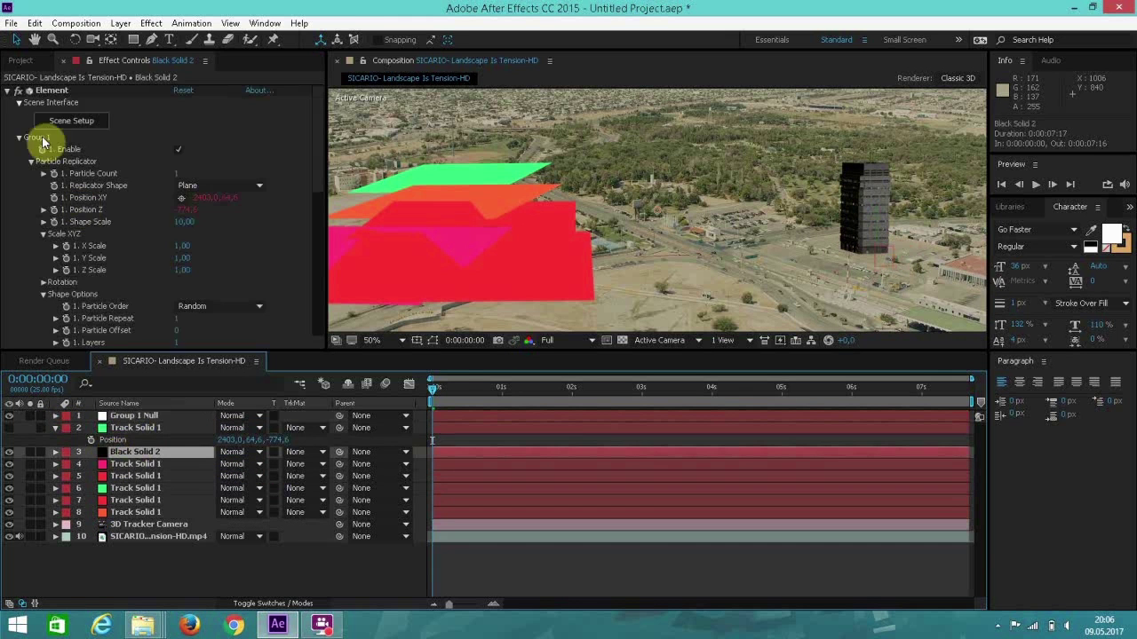
{"action": "scroll", "coordinate": [97, 292], "scroll_direction": "down", "scroll_amount": 10}
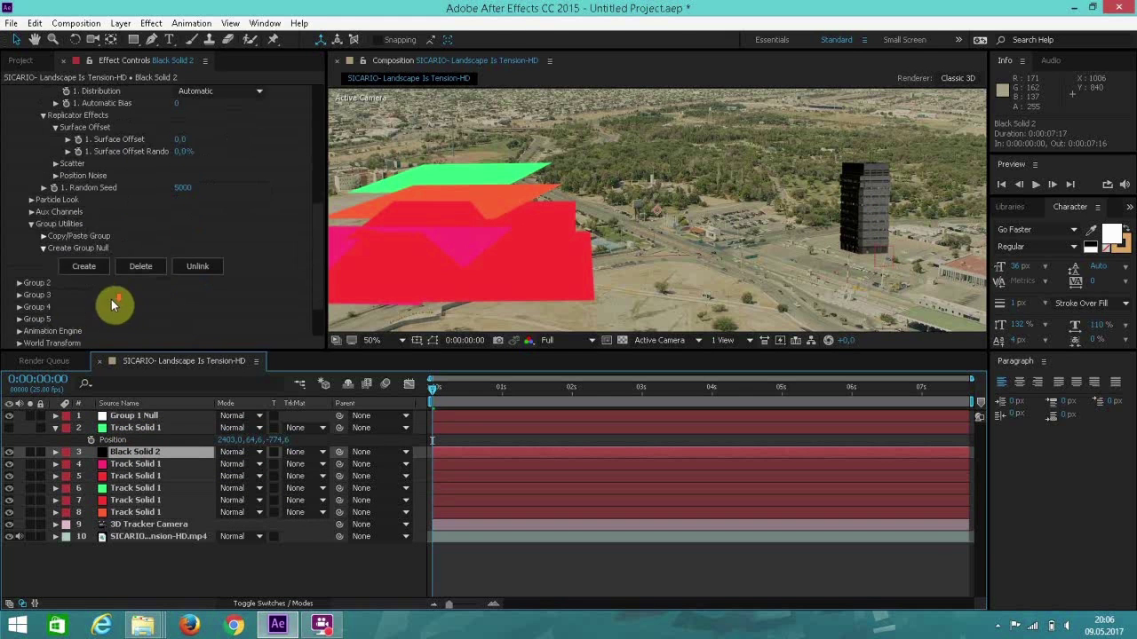
{"action": "scroll", "coordinate": [85, 320], "scroll_direction": "down", "scroll_amount": 3}
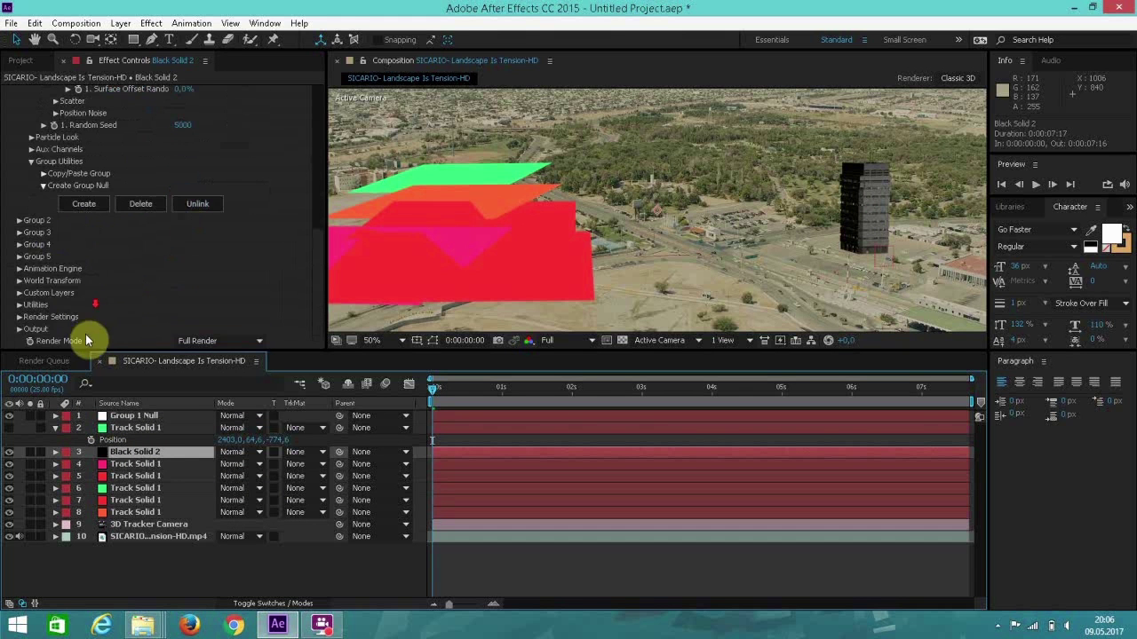
{"action": "left_click", "coordinate": [18, 317]}
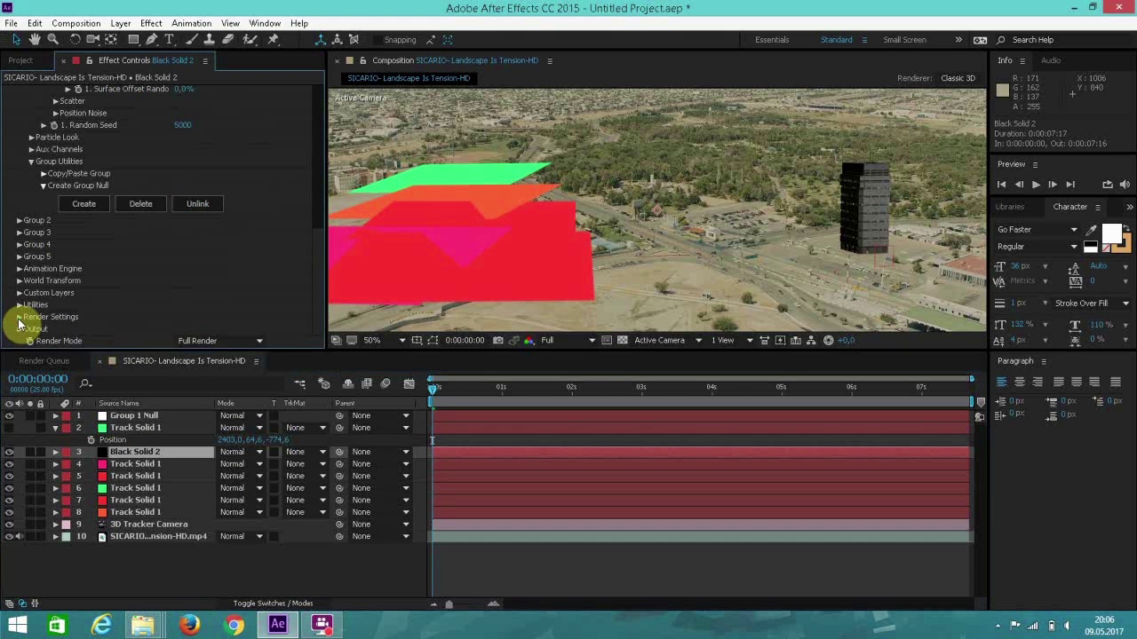
{"action": "scroll", "coordinate": [20, 314], "scroll_direction": "down", "scroll_amount": 7}
{"action": "left_click", "coordinate": [32, 198]}
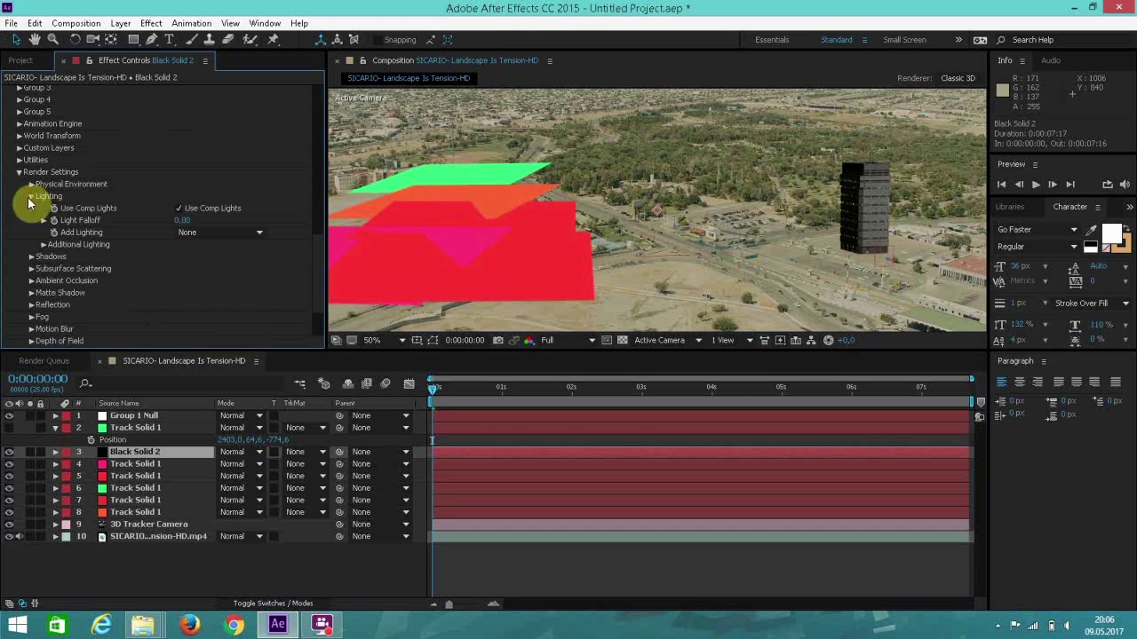
{"action": "left_click", "coordinate": [43, 245]}
{"action": "left_click_drag", "start_coordinate": [187, 254], "coordinate": [226, 257]}
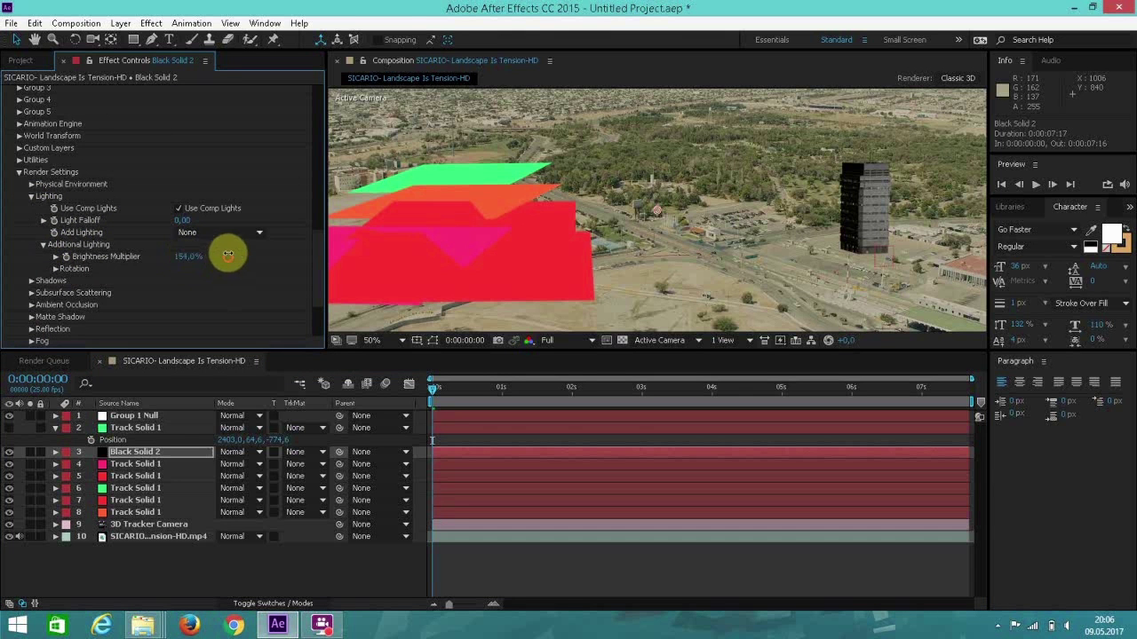
Step: Try the Cinema and Stylized lighting presets, then settle on Dramatic
{"action": "left_click", "coordinate": [218, 232]}
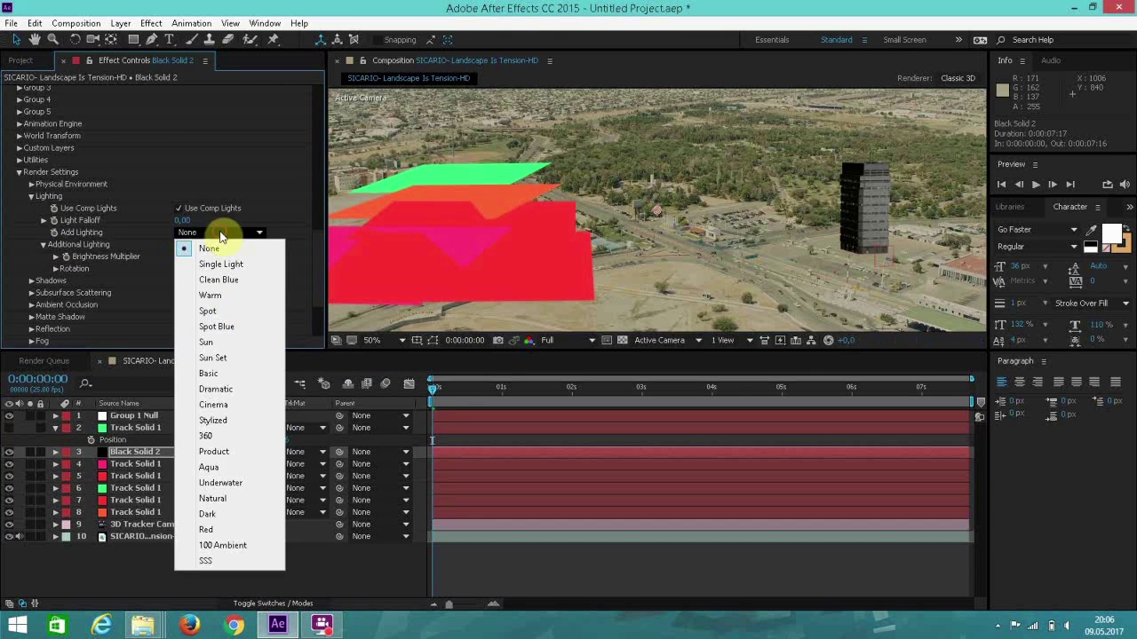
{"action": "left_click", "coordinate": [210, 403]}
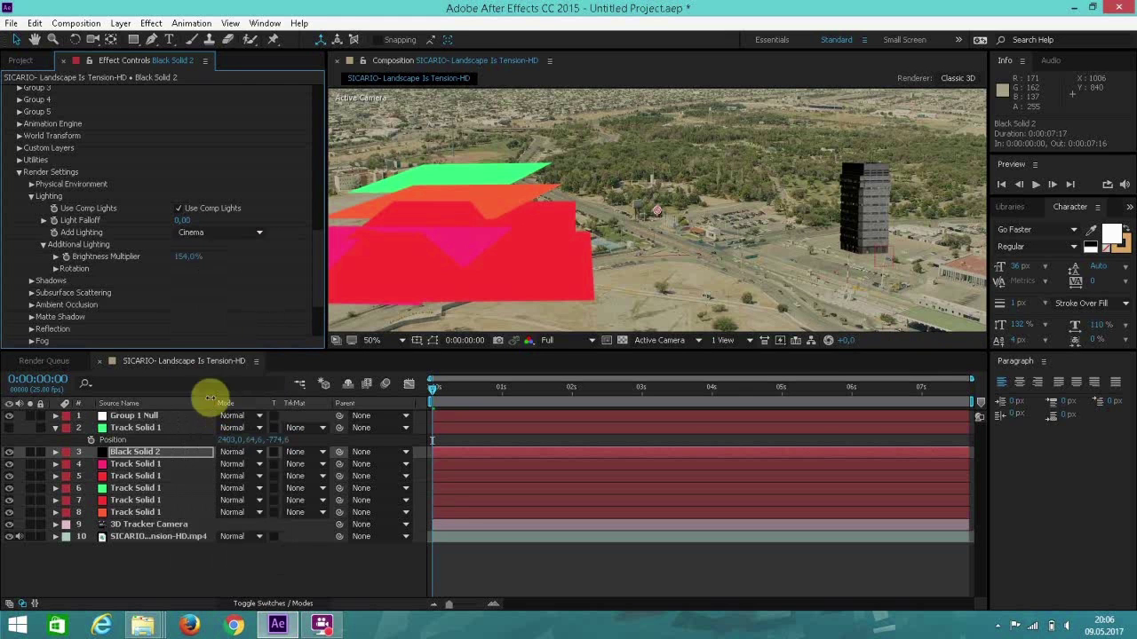
{"action": "left_click", "coordinate": [222, 232]}
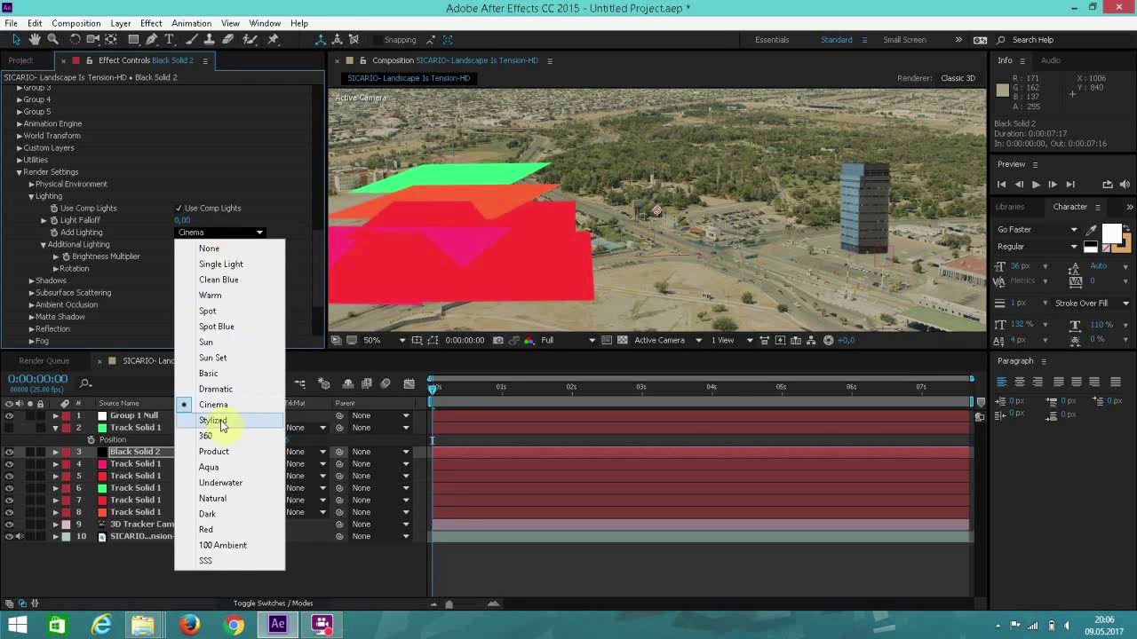
{"action": "left_click", "coordinate": [222, 415]}
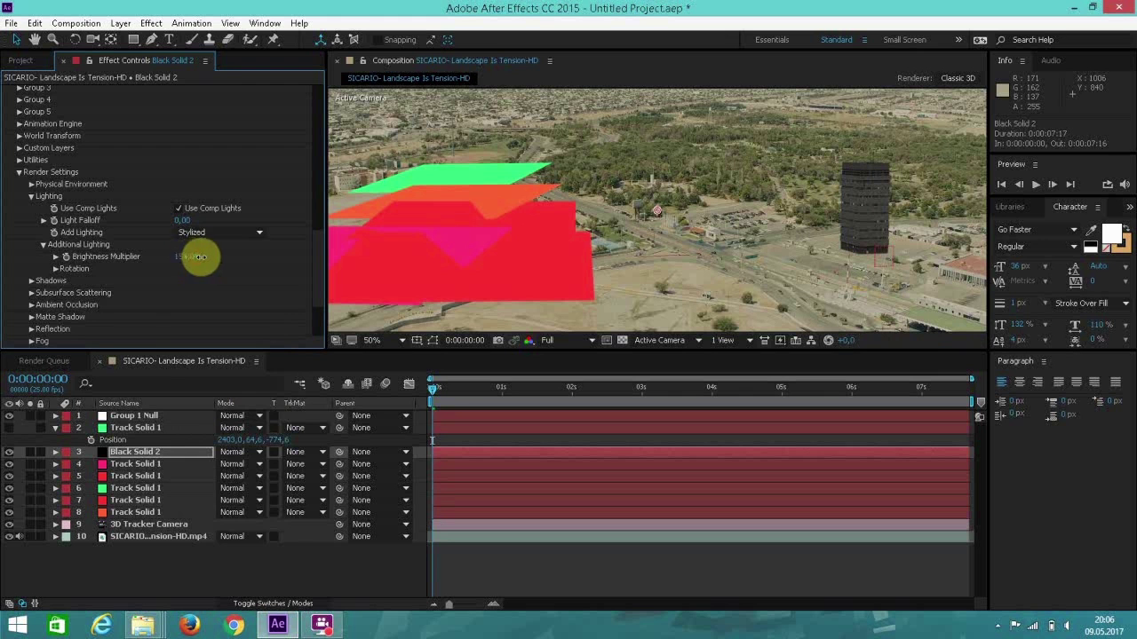
{"action": "left_click", "coordinate": [221, 233]}
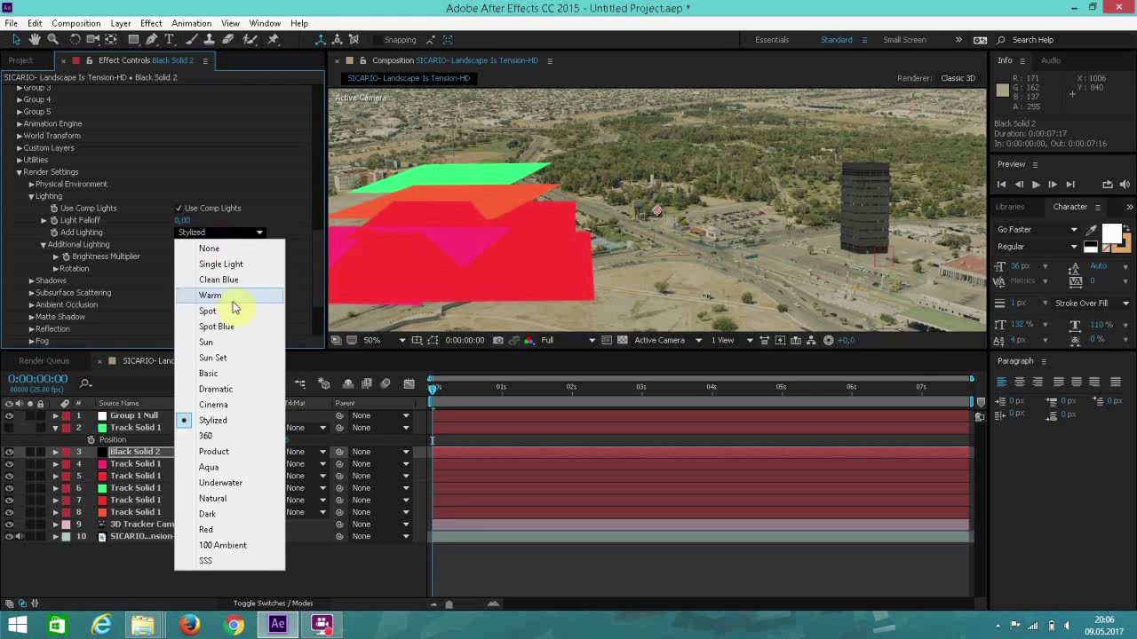
{"action": "left_click", "coordinate": [222, 391]}
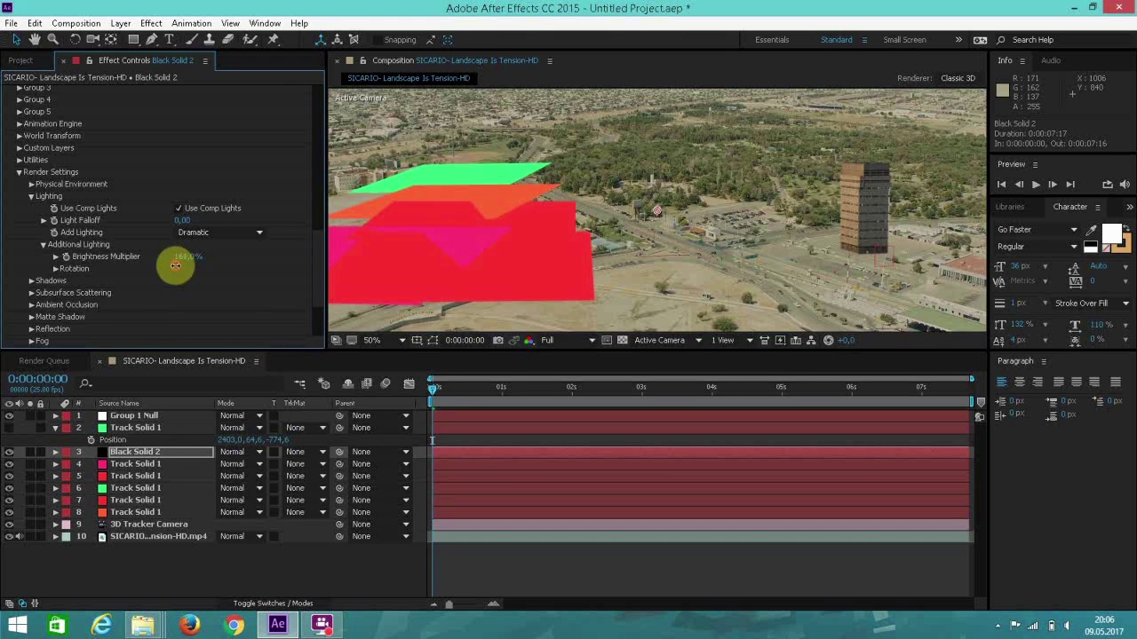
Step: Adjust the additional lighting's X and Z rotation angles
{"action": "left_click", "coordinate": [55, 269]}
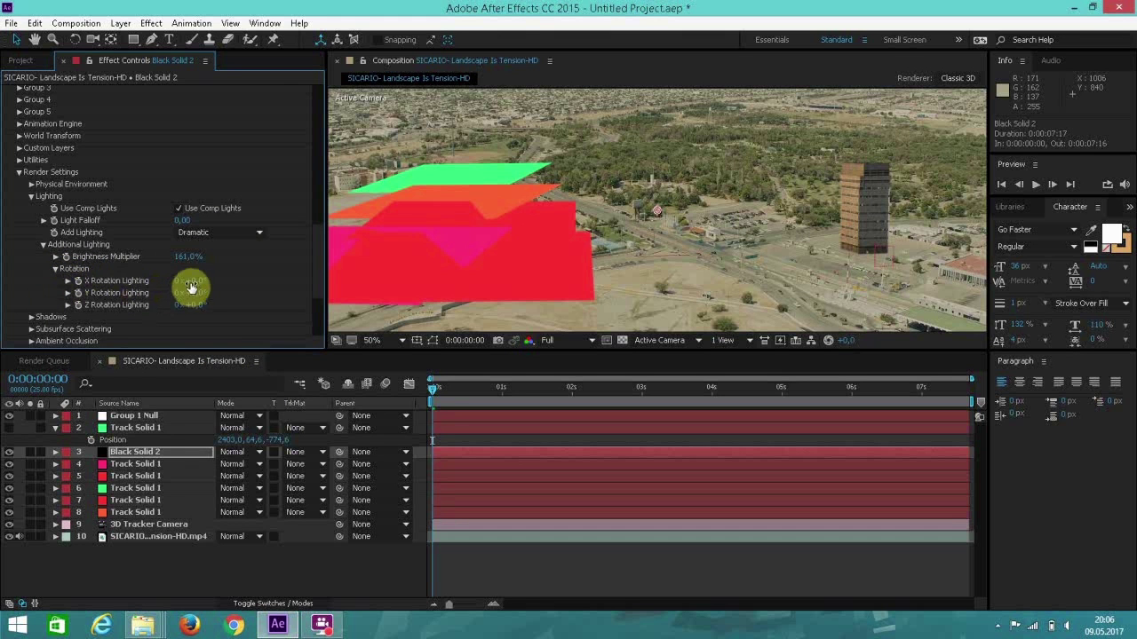
{"action": "mouse_move", "coordinate": [206, 282]}
{"action": "left_mouse_down"}
{"action": "mouse_move", "coordinate": [196, 281]}
{"action": "mouse_move", "coordinate": [213, 293]}
{"action": "left_mouse_up"}
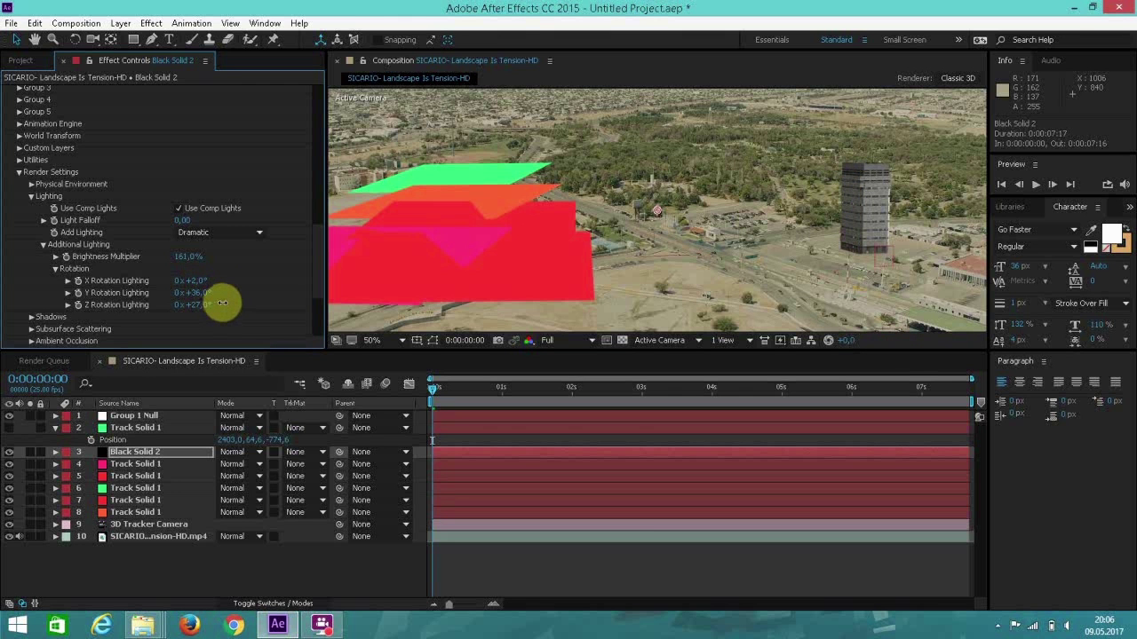
{"action": "mouse_move", "coordinate": [222, 303]}
{"action": "left_mouse_down"}
{"action": "mouse_move", "coordinate": [172, 308]}
{"action": "mouse_move", "coordinate": [235, 306]}
{"action": "left_mouse_up"}
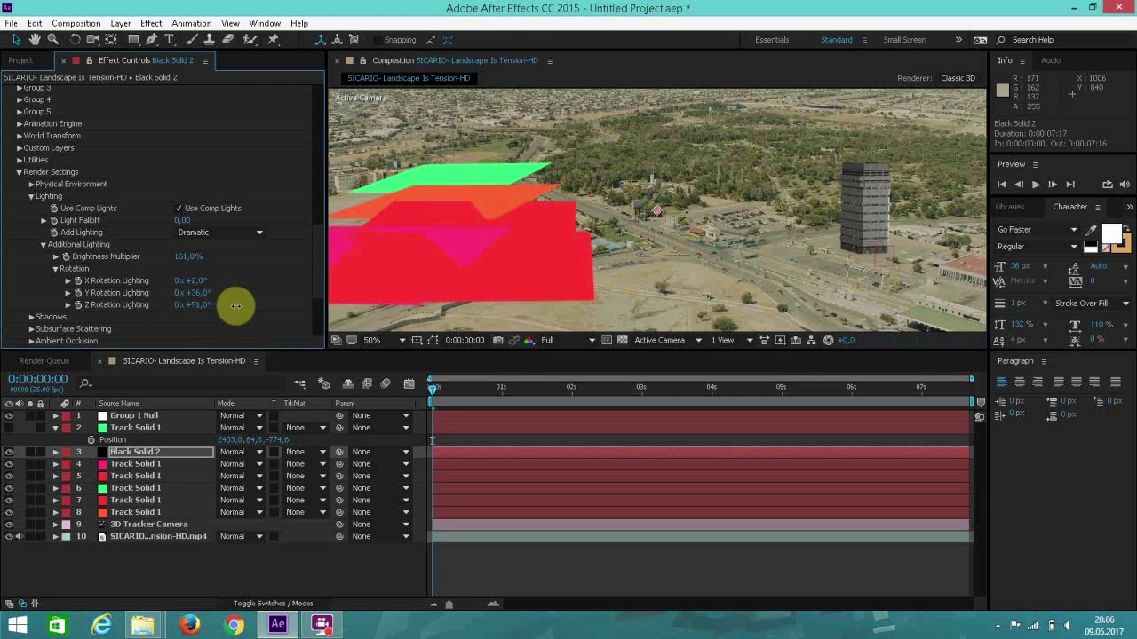
Step: Switch the lighting to the Basic preset, bring Z rotation down to 22°, and widen the viewer
{"action": "left_click", "coordinate": [215, 232]}
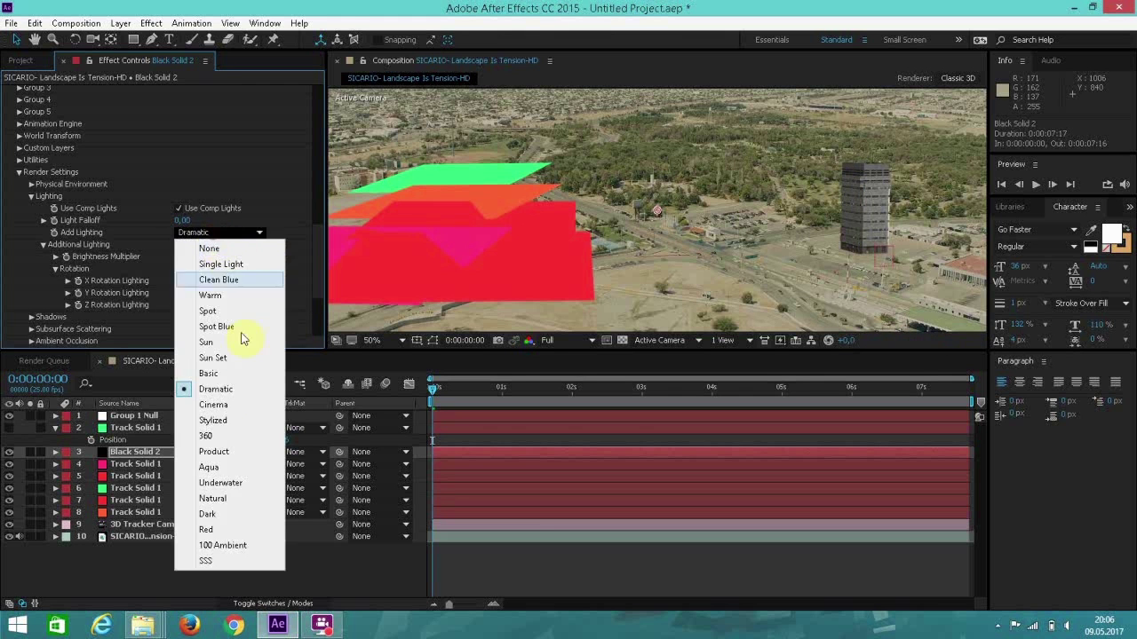
{"action": "left_click", "coordinate": [226, 374]}
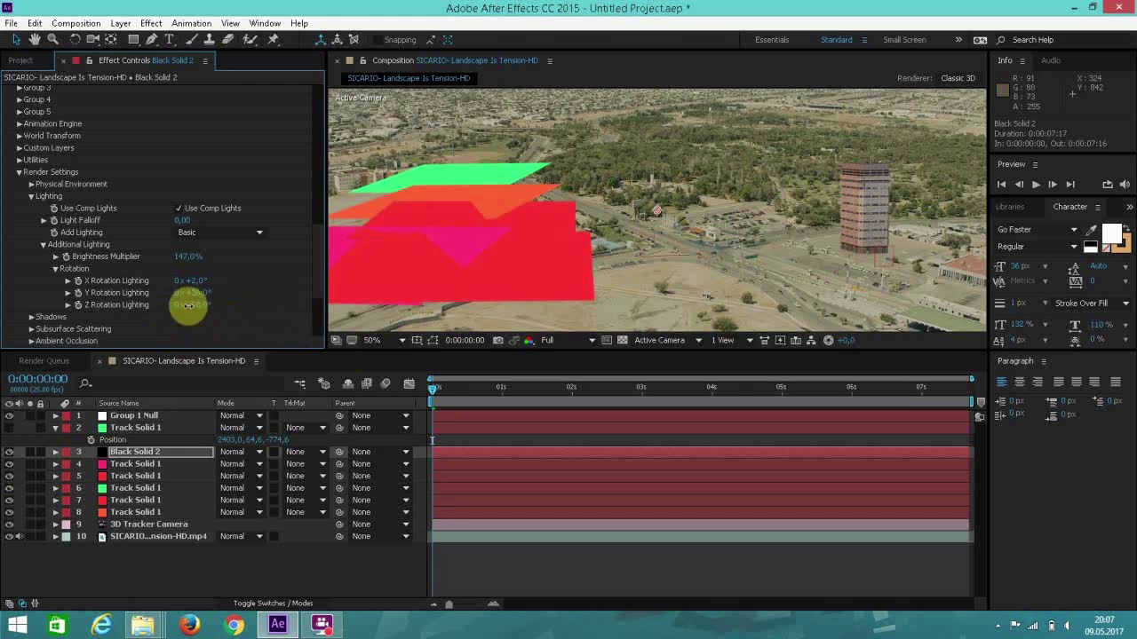
{"action": "left_click_drag", "start_coordinate": [188, 306], "coordinate": [162, 304]}
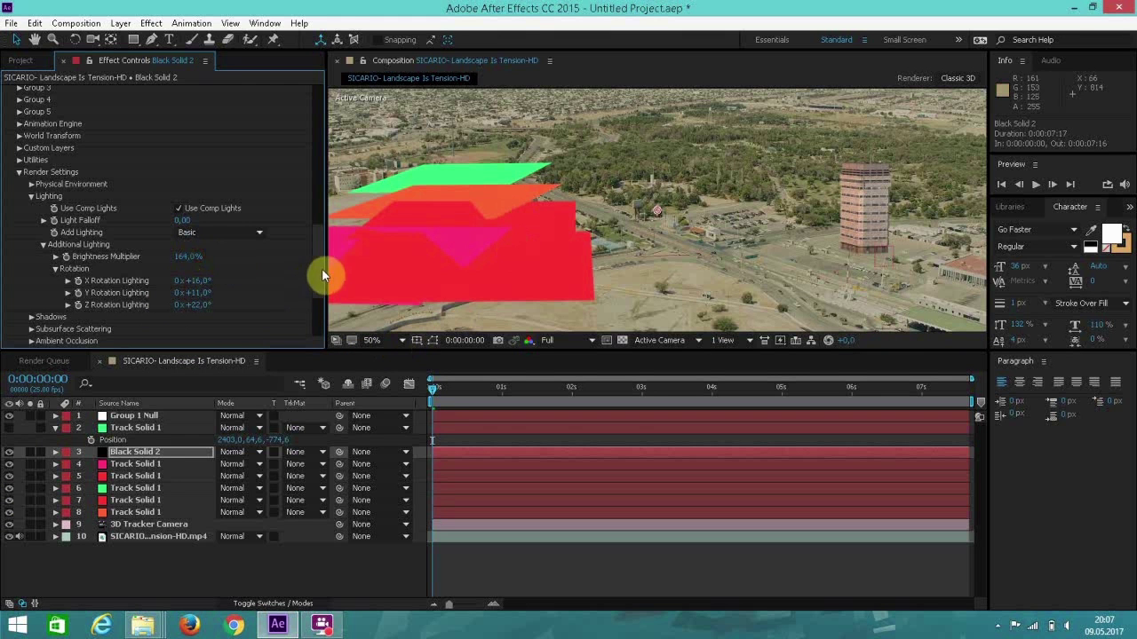
{"action": "left_click_drag", "start_coordinate": [325, 269], "coordinate": [246, 271]}
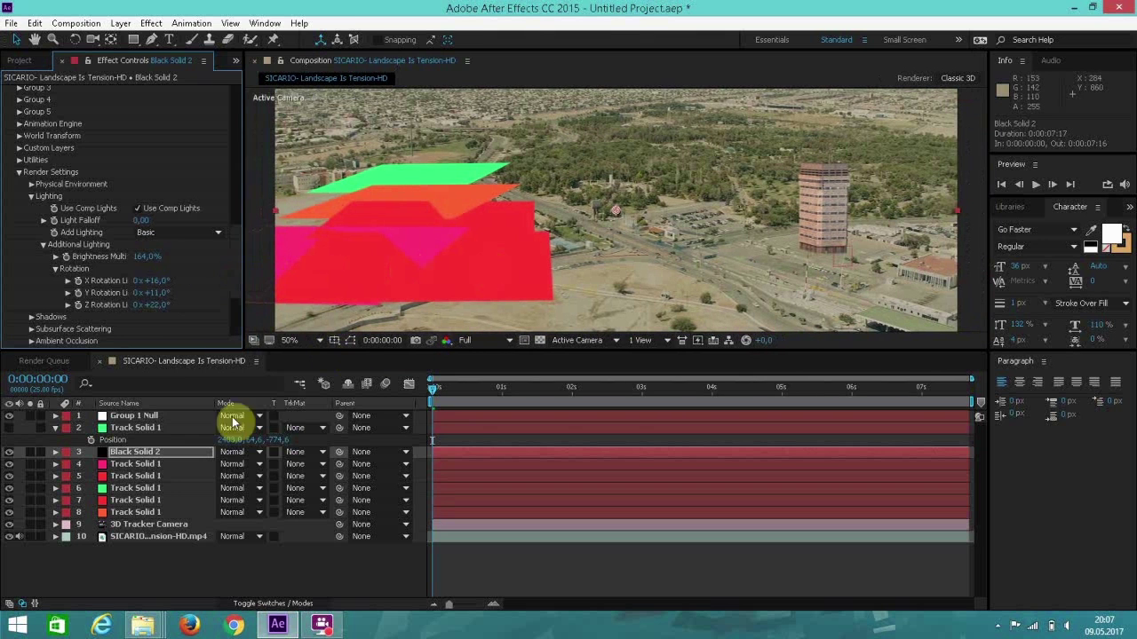
Step: Scale up Group 1 Null to enlarge the tower and track solids
{"action": "left_click", "coordinate": [134, 417]}
{"action": "key", "text": "s"}
{"action": "left_click_drag", "start_coordinate": [236, 434], "coordinate": [240, 418]}
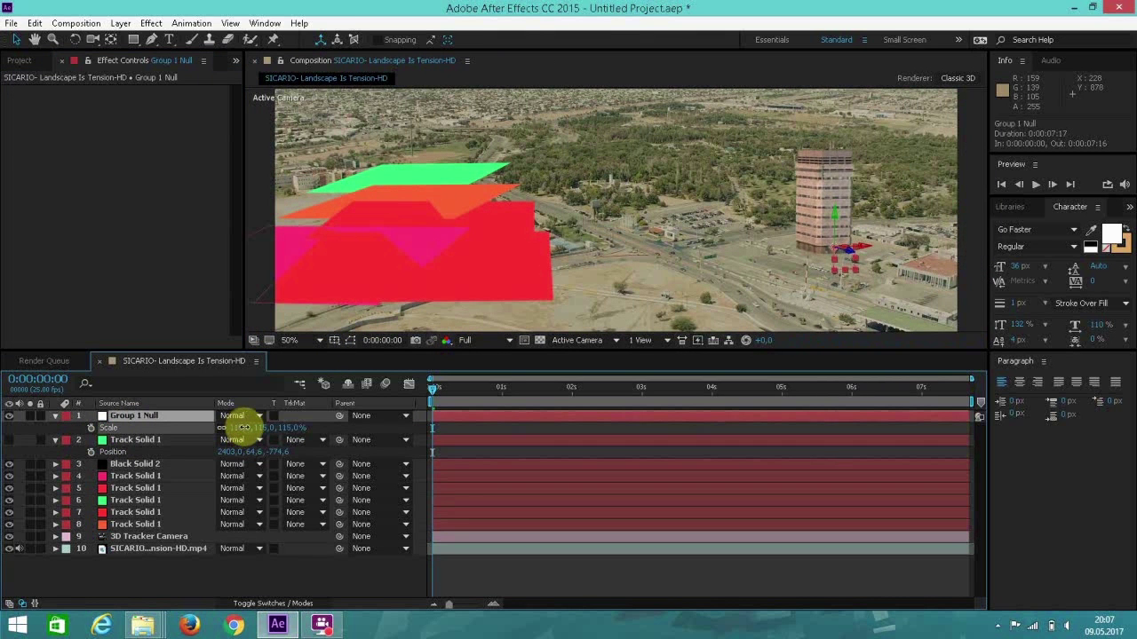
{"action": "scroll", "coordinate": [685, 269], "scroll_direction": "up", "scroll_amount": 1}
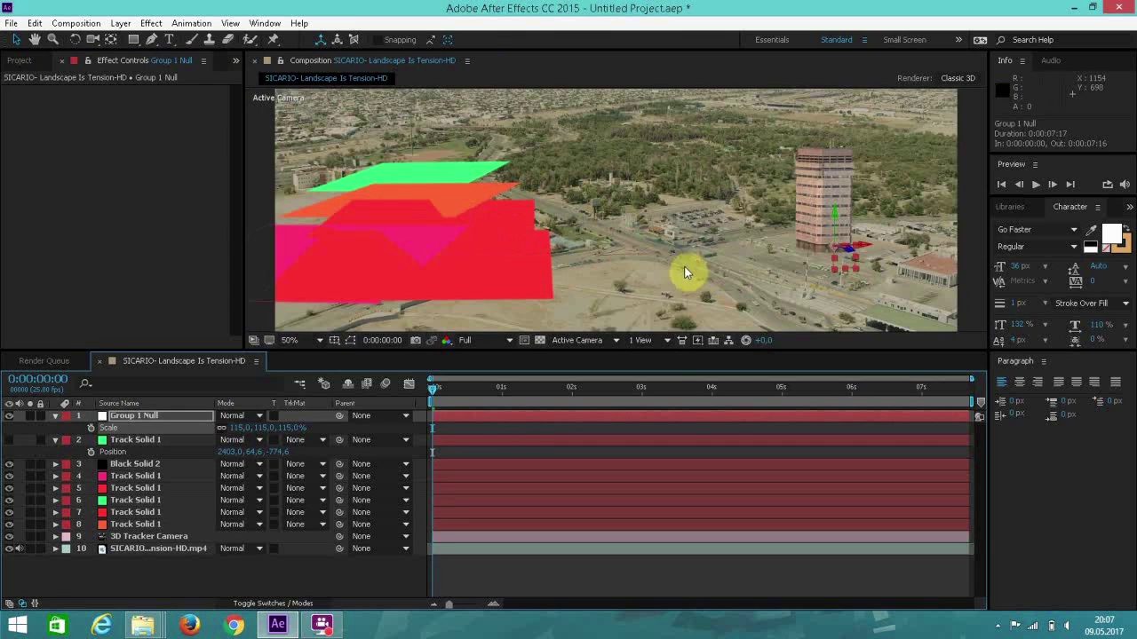
Step: Set the viewer magnification to Fit and enlarge the composition panel
{"action": "left_click", "coordinate": [291, 341]}
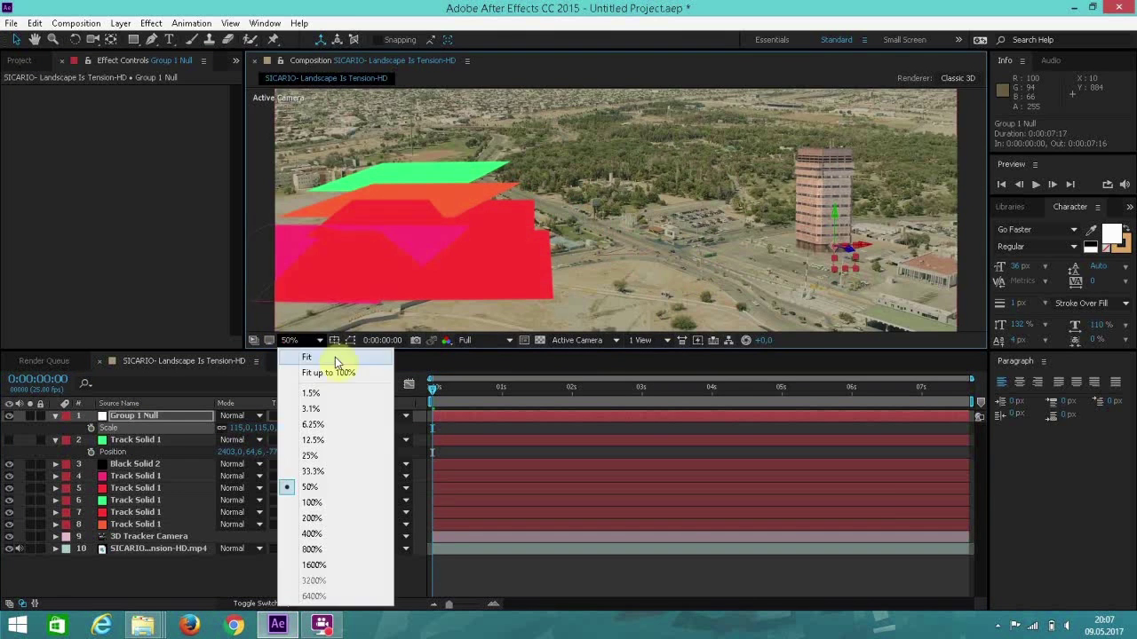
{"action": "left_click", "coordinate": [330, 373]}
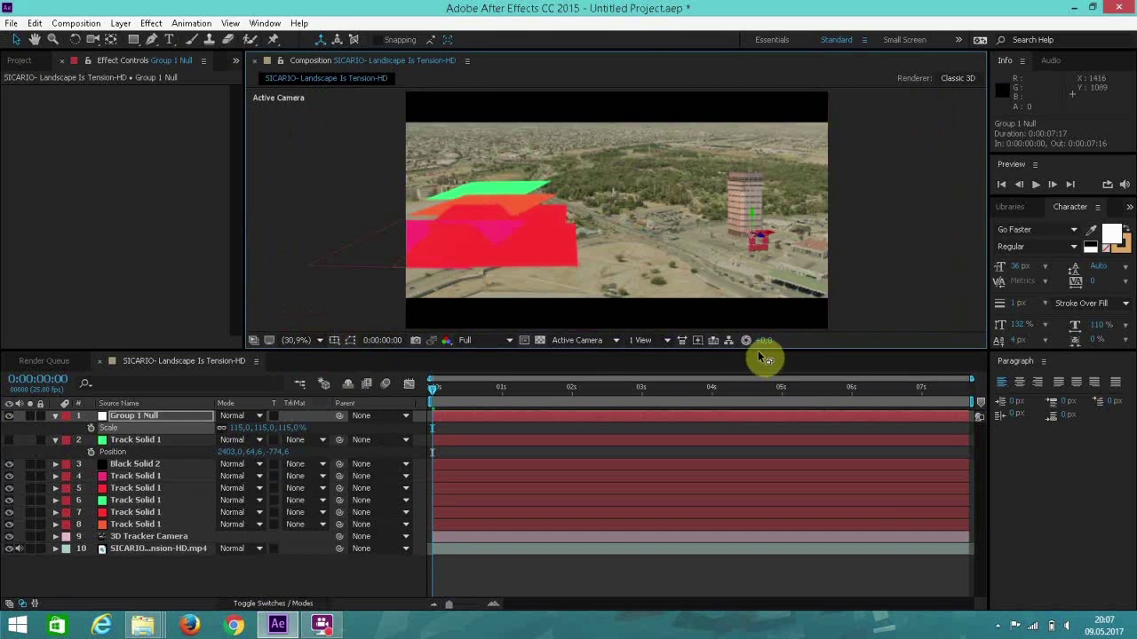
{"action": "left_click_drag", "start_coordinate": [757, 349], "coordinate": [769, 413]}
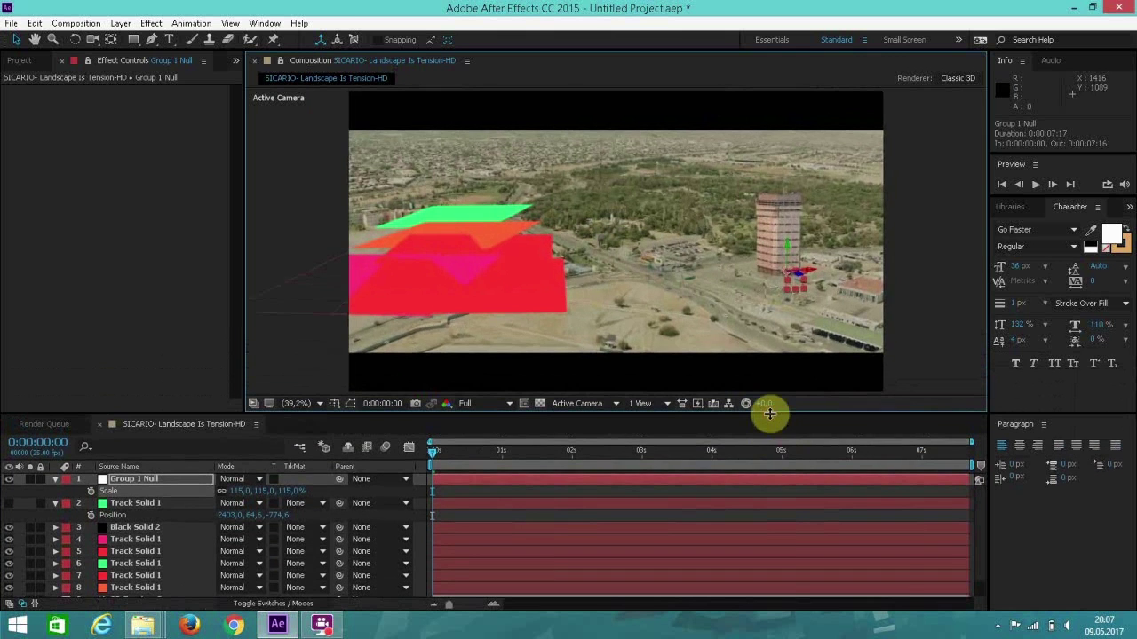
{"action": "scroll", "coordinate": [592, 286], "scroll_direction": "up", "scroll_amount": 1}
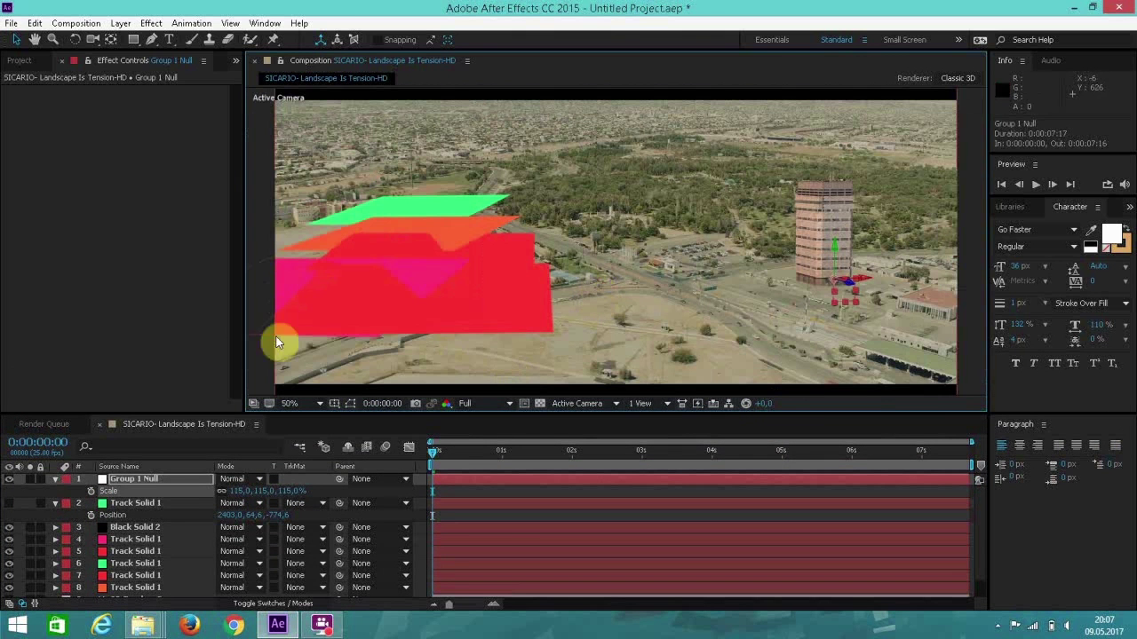
Step: Collapse Group 1 Null and hide the magenta, red and green Track Solid layers 4–7
{"action": "left_click", "coordinate": [55, 480]}
{"action": "scroll", "coordinate": [636, 267], "scroll_direction": "down", "scroll_amount": 2}
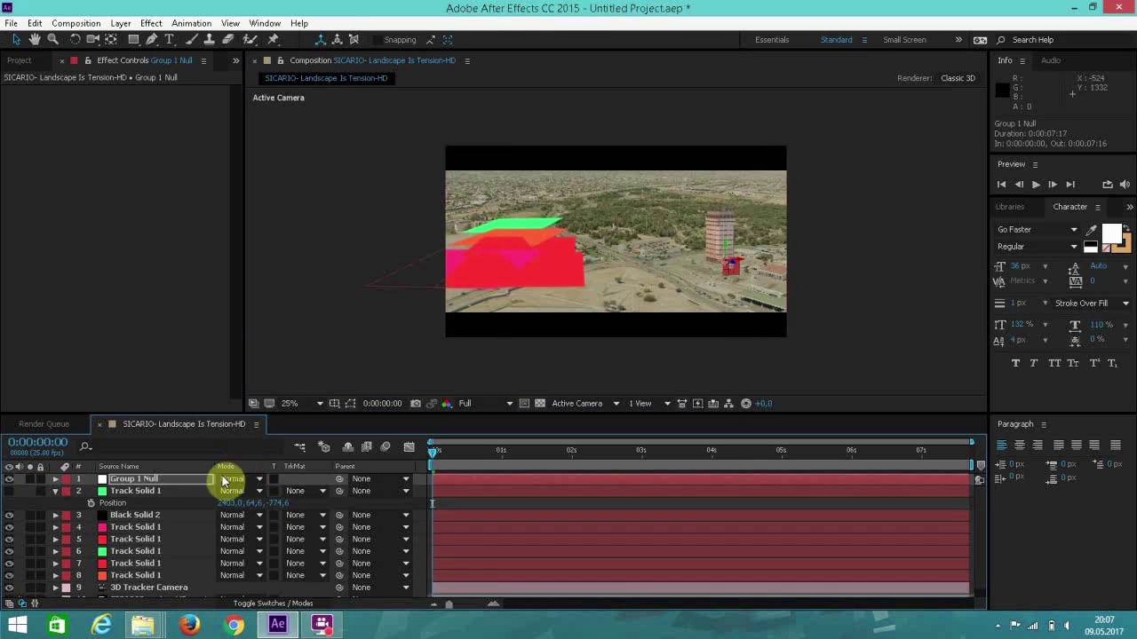
{"action": "left_click", "coordinate": [124, 529]}
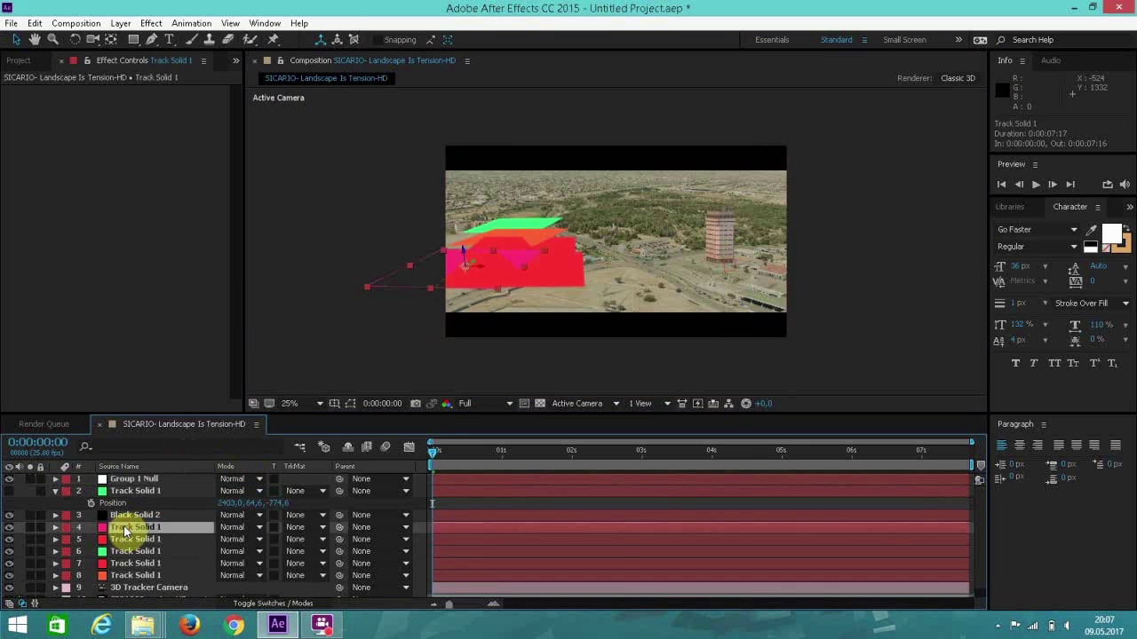
{"action": "scroll", "coordinate": [373, 342], "scroll_direction": "up", "scroll_amount": 2}
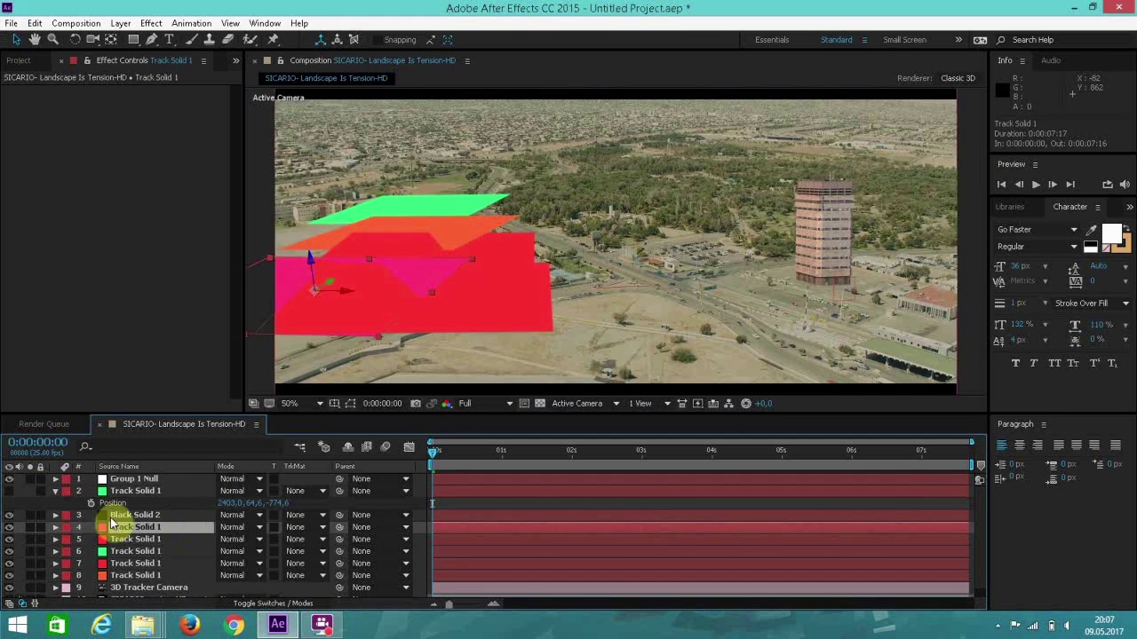
{"action": "left_click", "coordinate": [9, 530]}
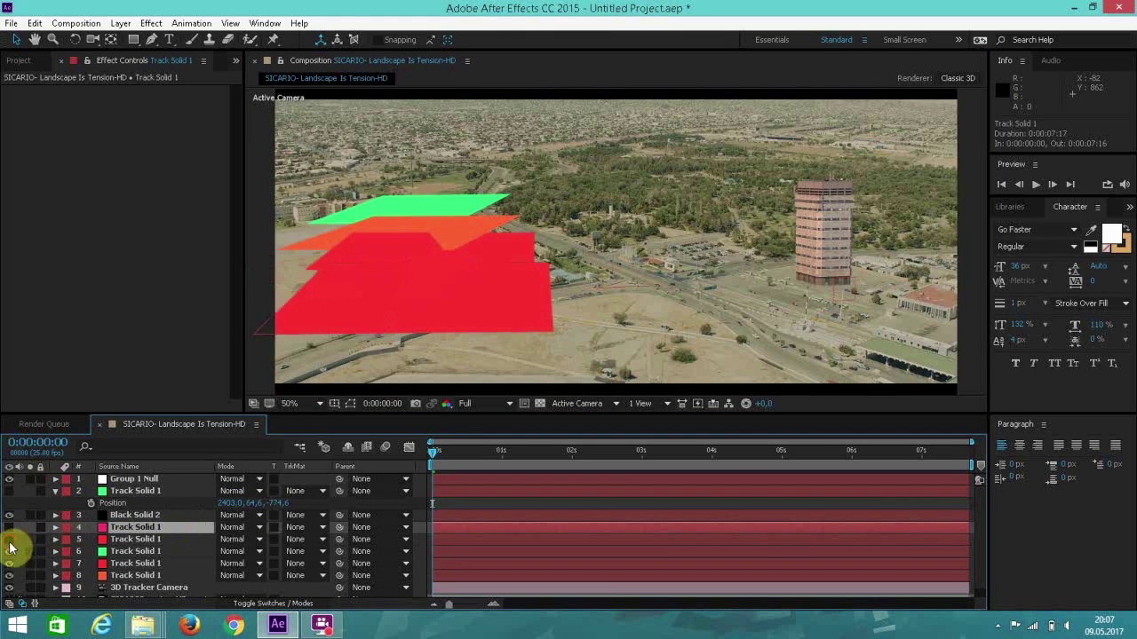
{"action": "left_click", "coordinate": [8, 540]}
{"action": "left_click", "coordinate": [9, 551]}
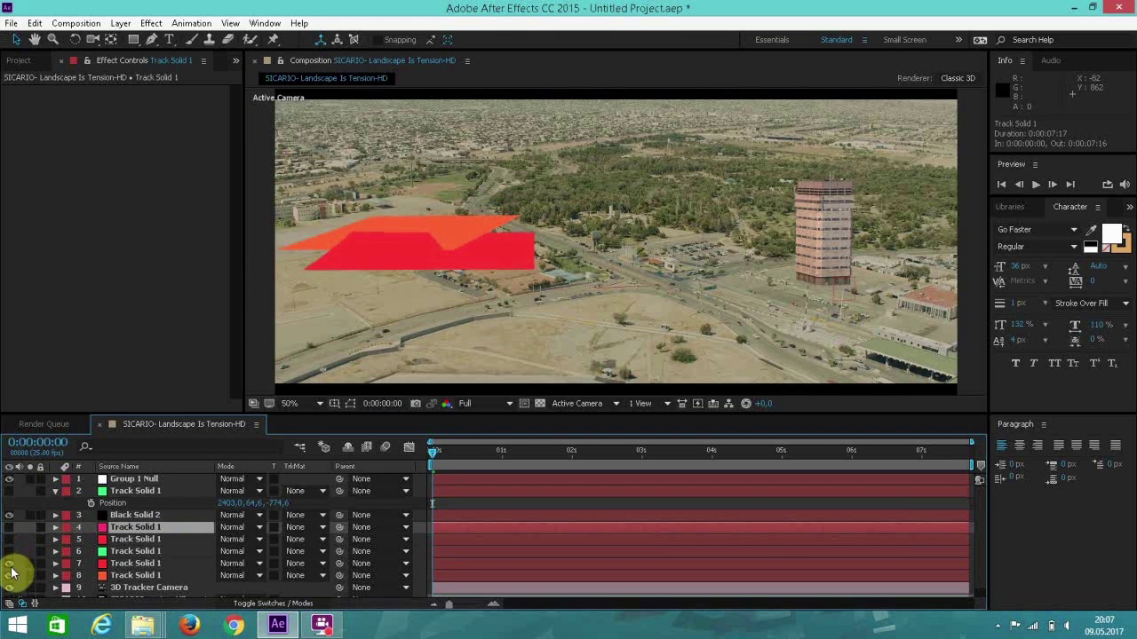
{"action": "left_click", "coordinate": [8, 564]}
{"action": "left_click", "coordinate": [126, 568]}
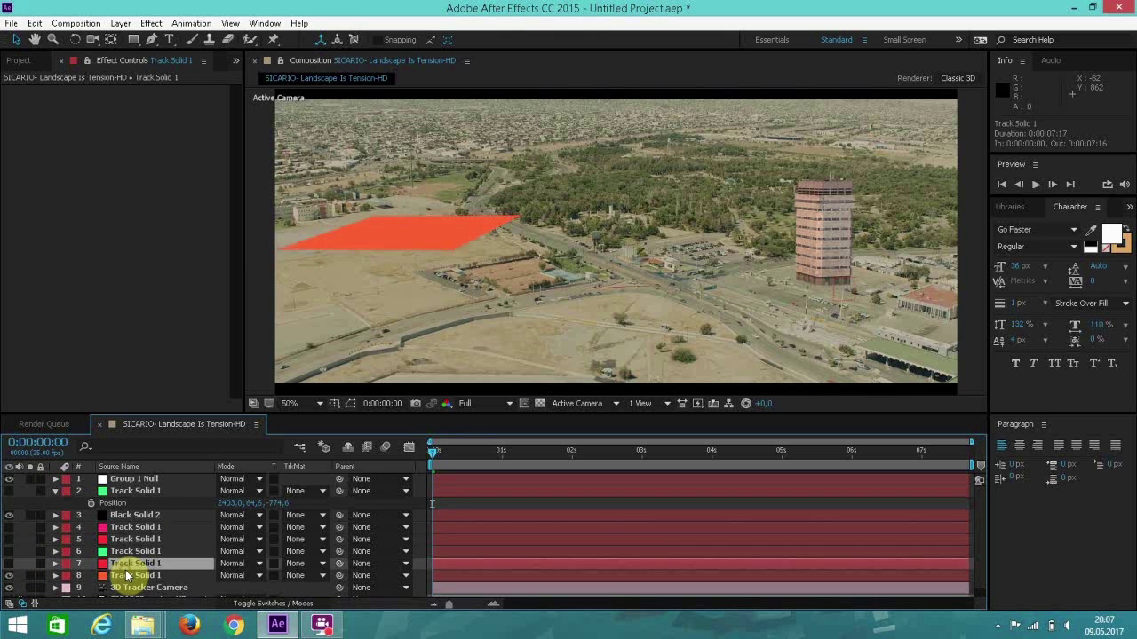
Step: Create a new black solid with default settings and apply the Video Copilot Element effect
{"action": "left_click", "coordinate": [119, 23]}
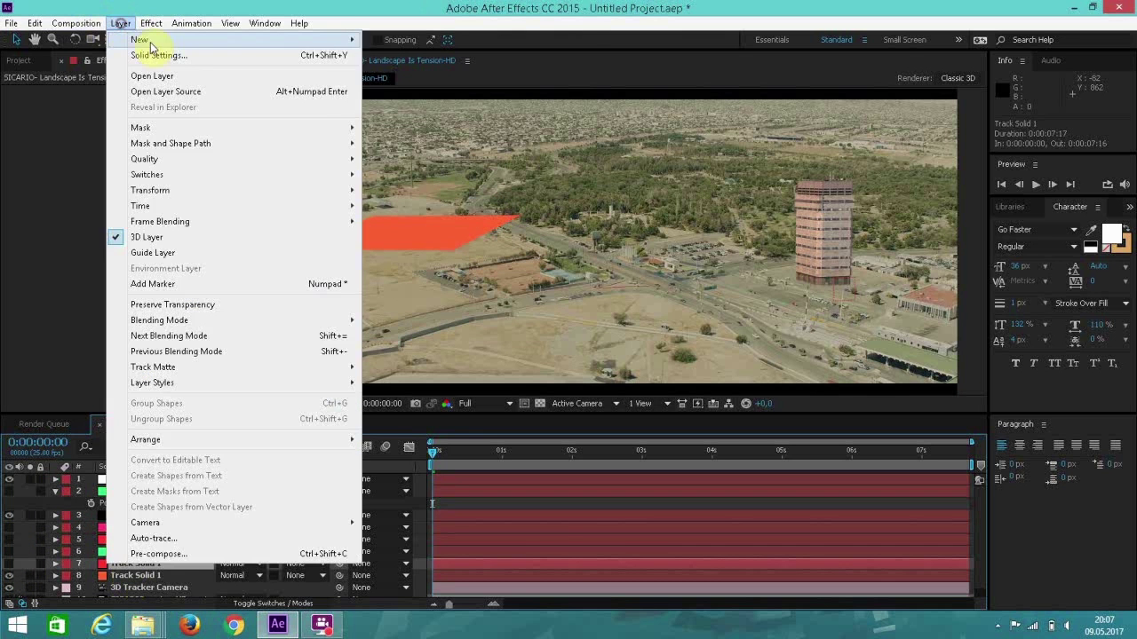
{"action": "mouse_move", "coordinate": [146, 39]}
{"action": "left_click", "coordinate": [426, 52]}
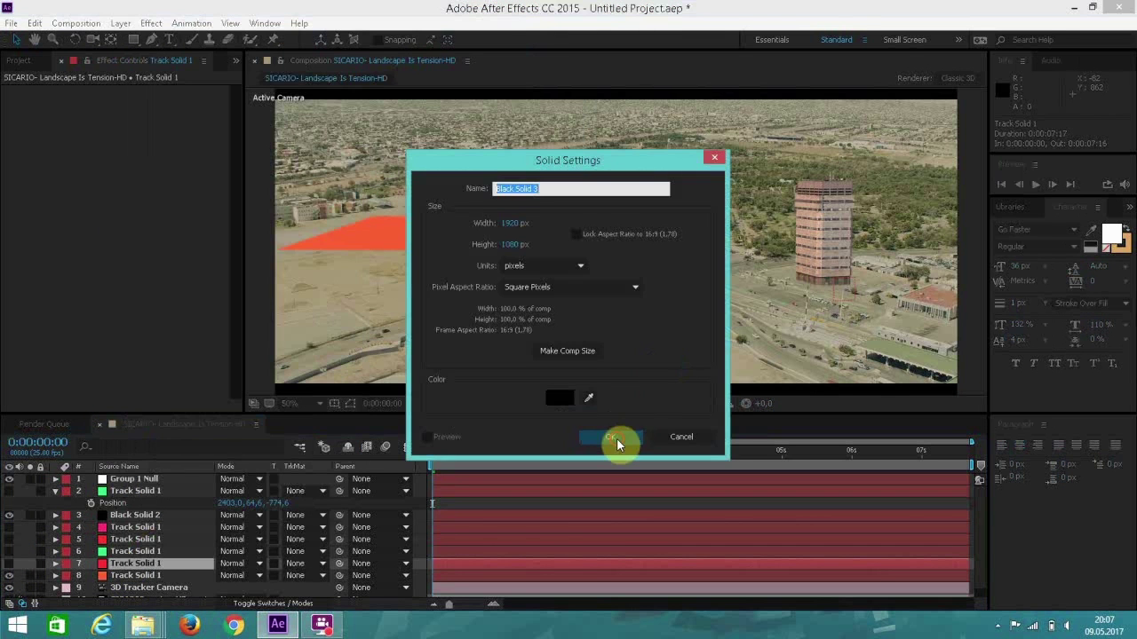
{"action": "left_click", "coordinate": [617, 435]}
{"action": "left_click", "coordinate": [151, 23]}
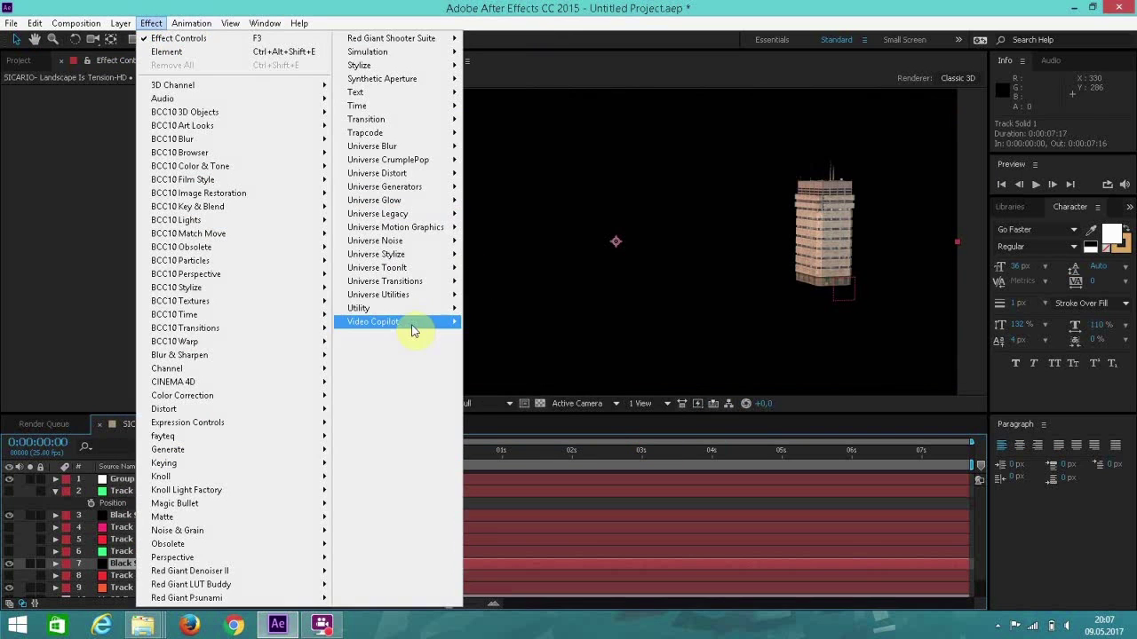
{"action": "mouse_move", "coordinate": [441, 329]}
{"action": "left_click", "coordinate": [482, 323]}
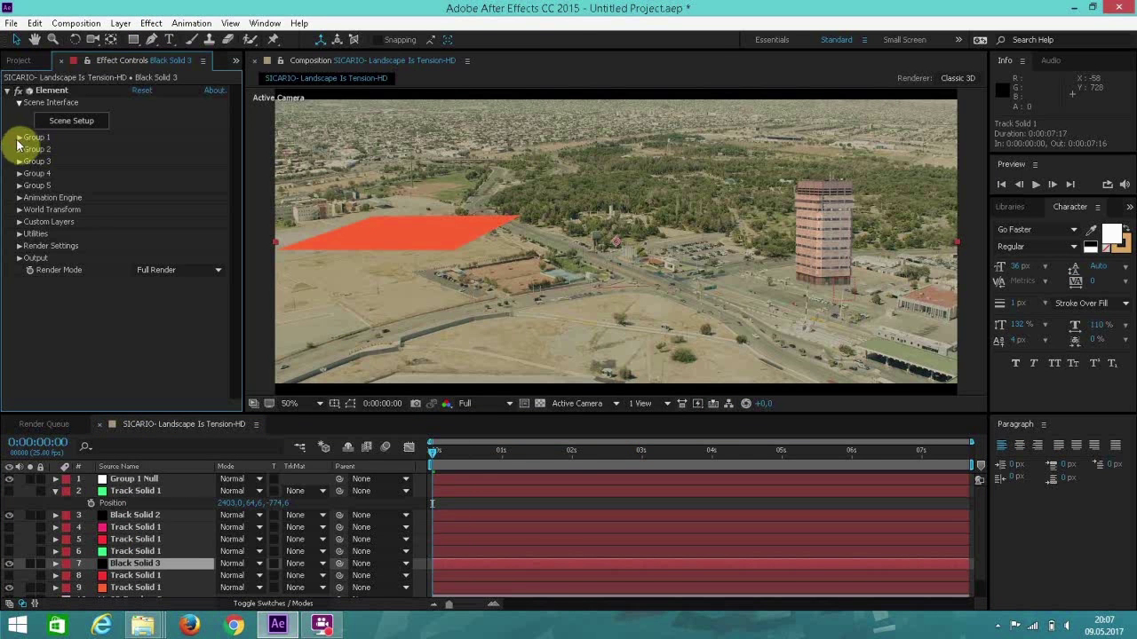
Step: Set Group 1's Particle Replicator shape to Plane
{"action": "left_click", "coordinate": [19, 137]}
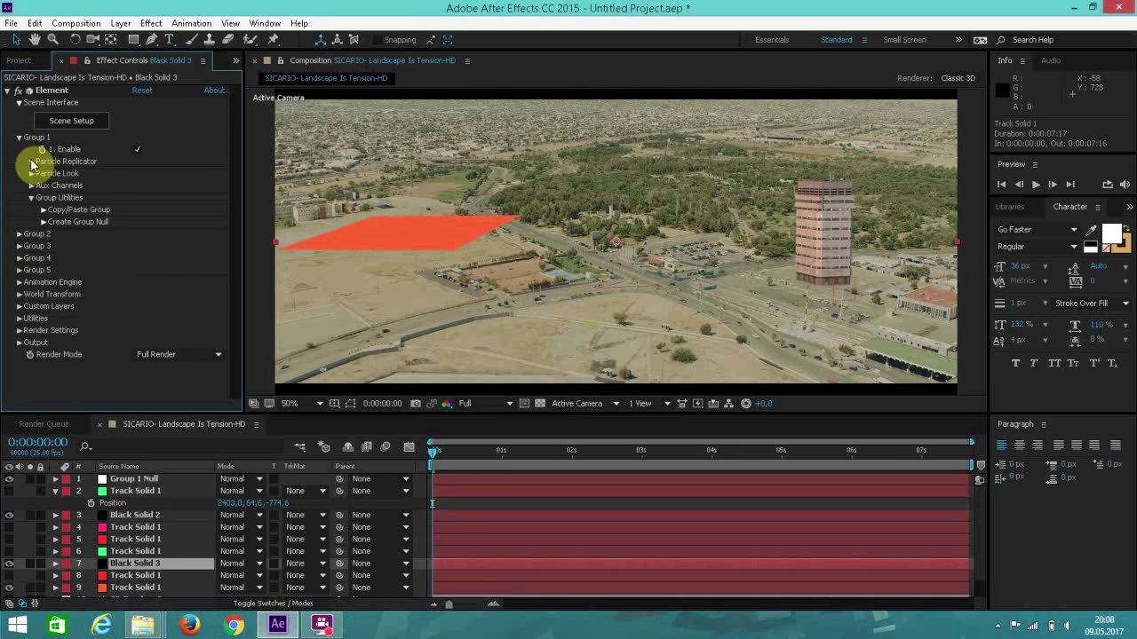
{"action": "left_click", "coordinate": [31, 163]}
{"action": "left_click", "coordinate": [162, 185]}
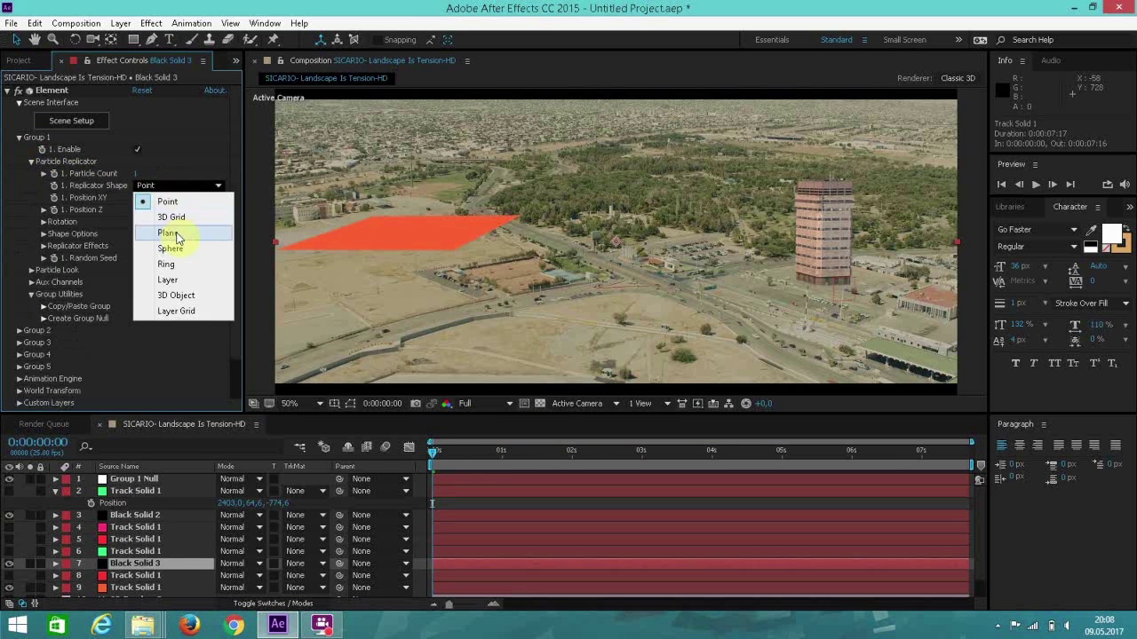
{"action": "left_click", "coordinate": [167, 233]}
Step: In Element's Scene Setup, add office_03 from the Metropolitan models to the scene
{"action": "left_click", "coordinate": [78, 122]}
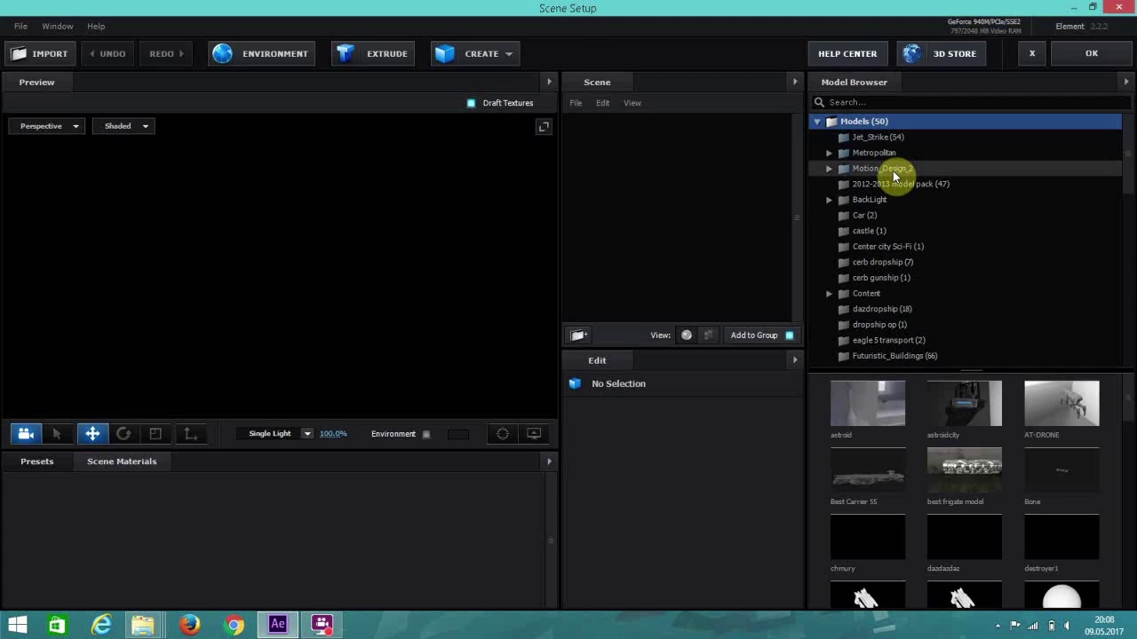
{"action": "double_click", "coordinate": [892, 170]}
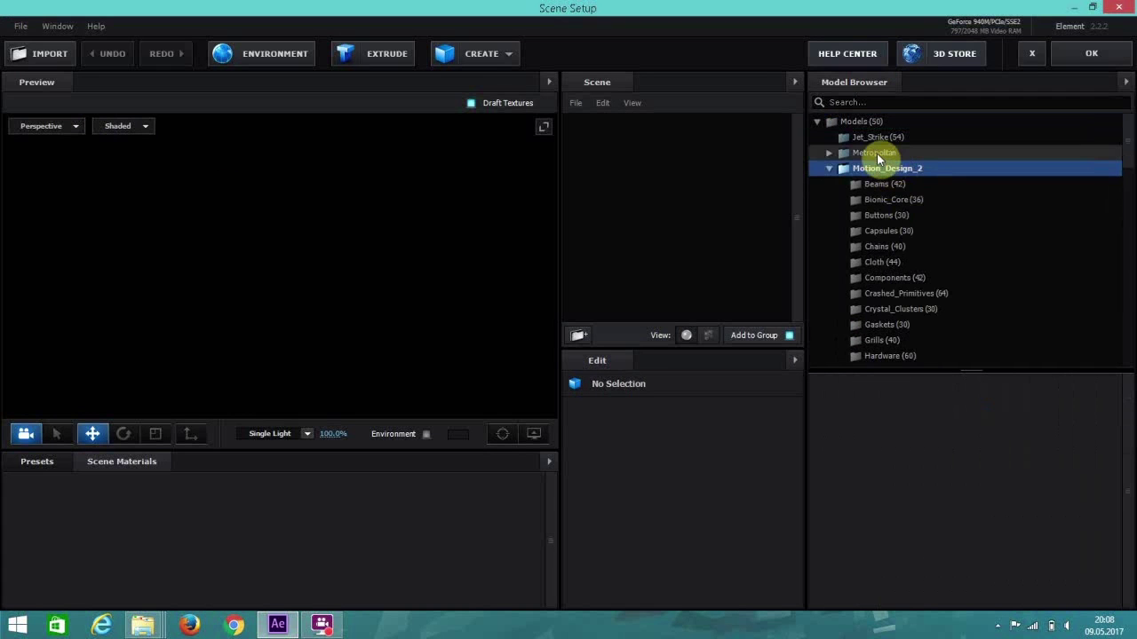
{"action": "double_click", "coordinate": [878, 152]}
{"action": "left_click", "coordinate": [898, 185]}
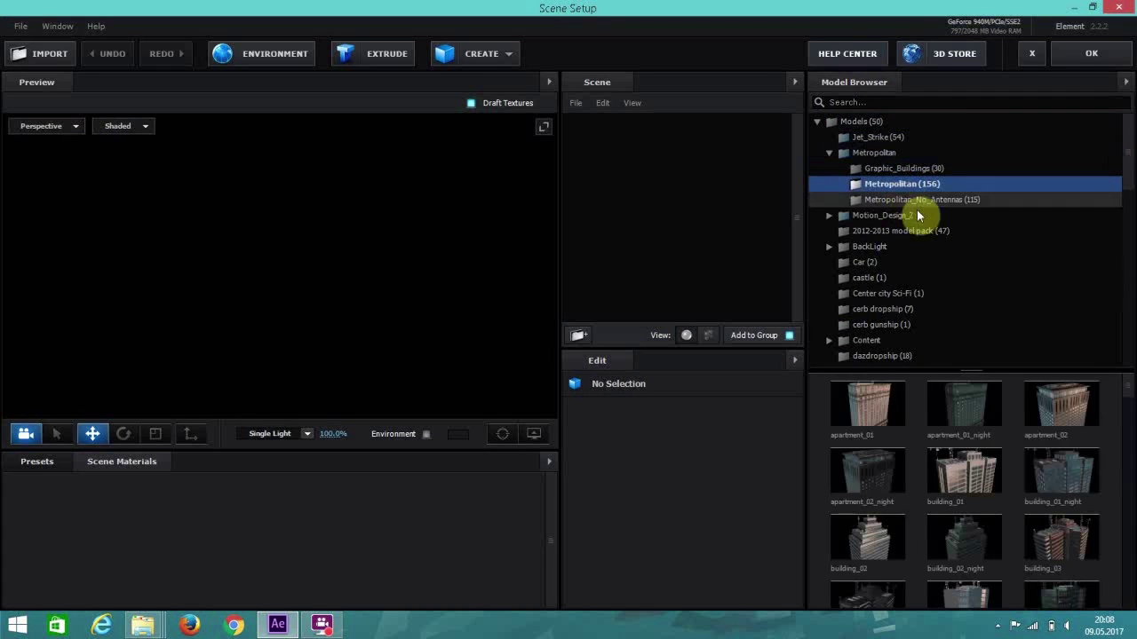
{"action": "scroll", "coordinate": [992, 484], "scroll_direction": "down", "scroll_amount": 5}
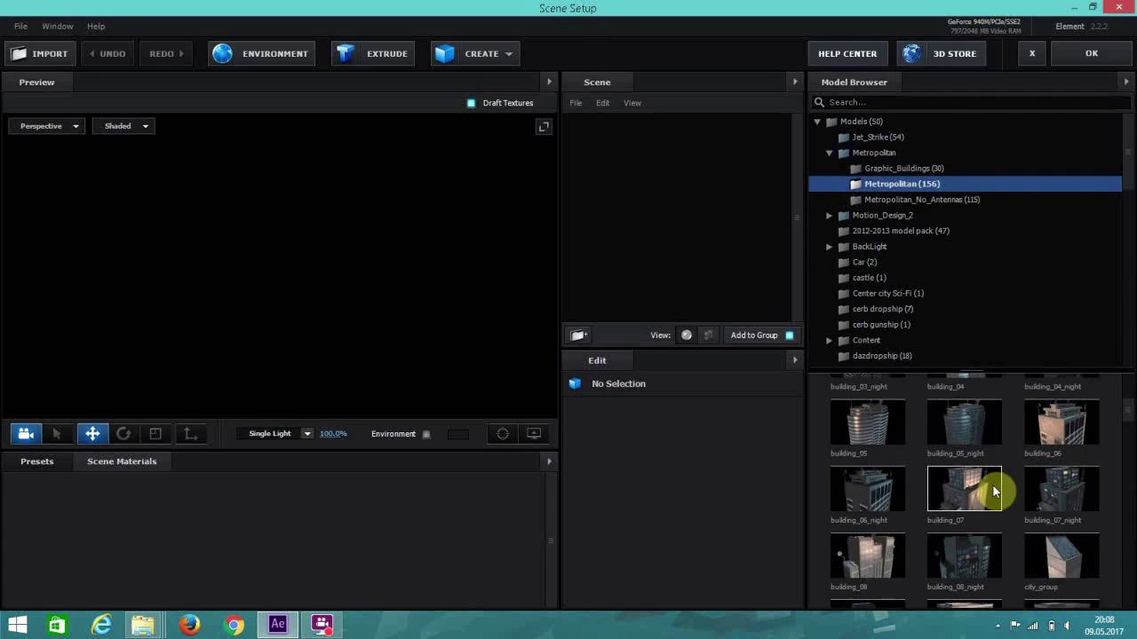
{"action": "scroll", "coordinate": [992, 484], "scroll_direction": "down", "scroll_amount": 10}
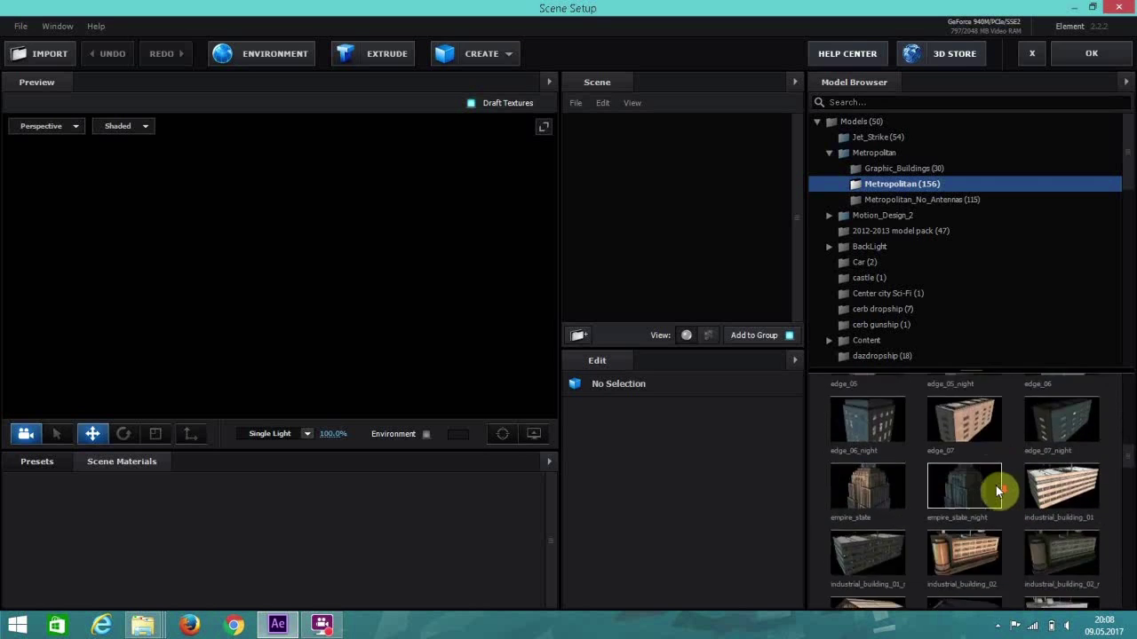
{"action": "scroll", "coordinate": [995, 486], "scroll_direction": "down", "scroll_amount": 10}
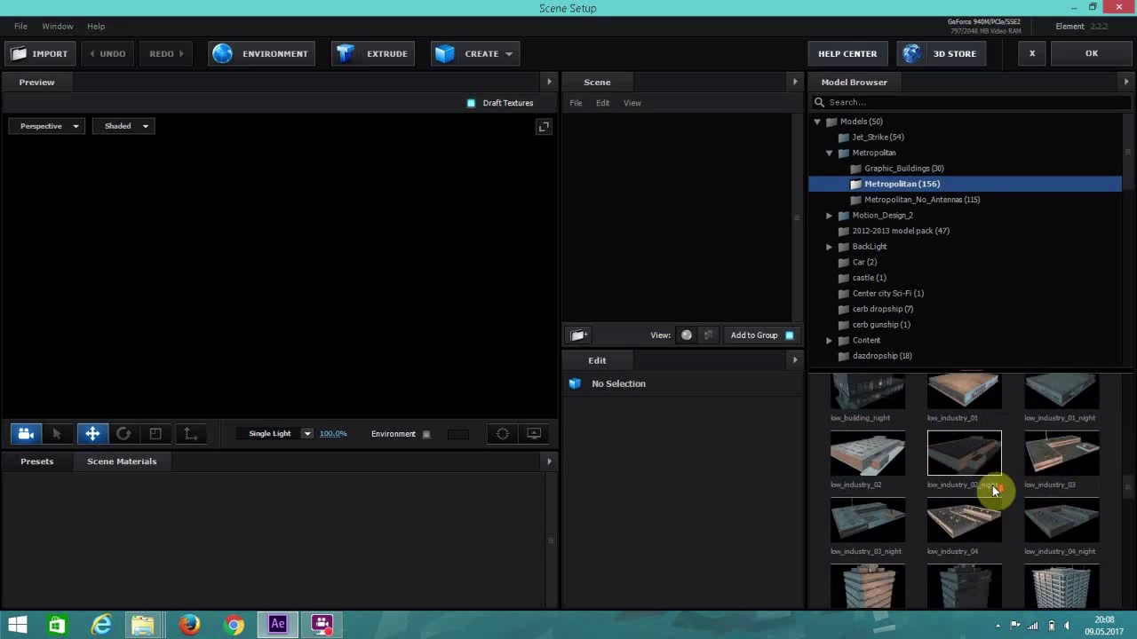
{"action": "scroll", "coordinate": [993, 487], "scroll_direction": "down", "scroll_amount": 10}
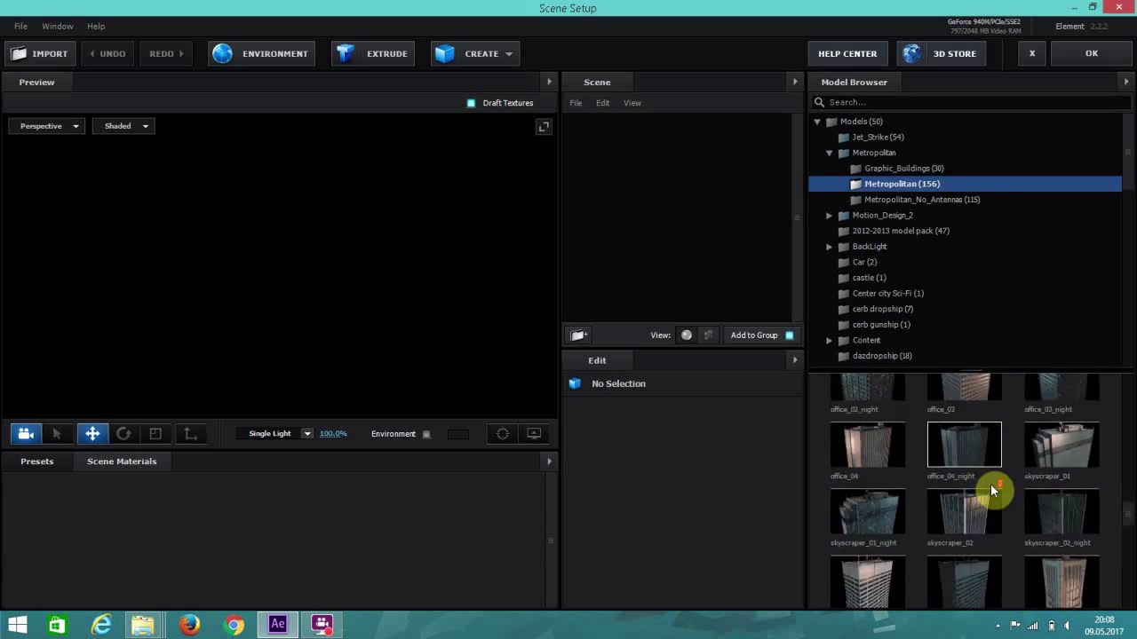
{"action": "scroll", "coordinate": [992, 485], "scroll_direction": "down", "scroll_amount": 10}
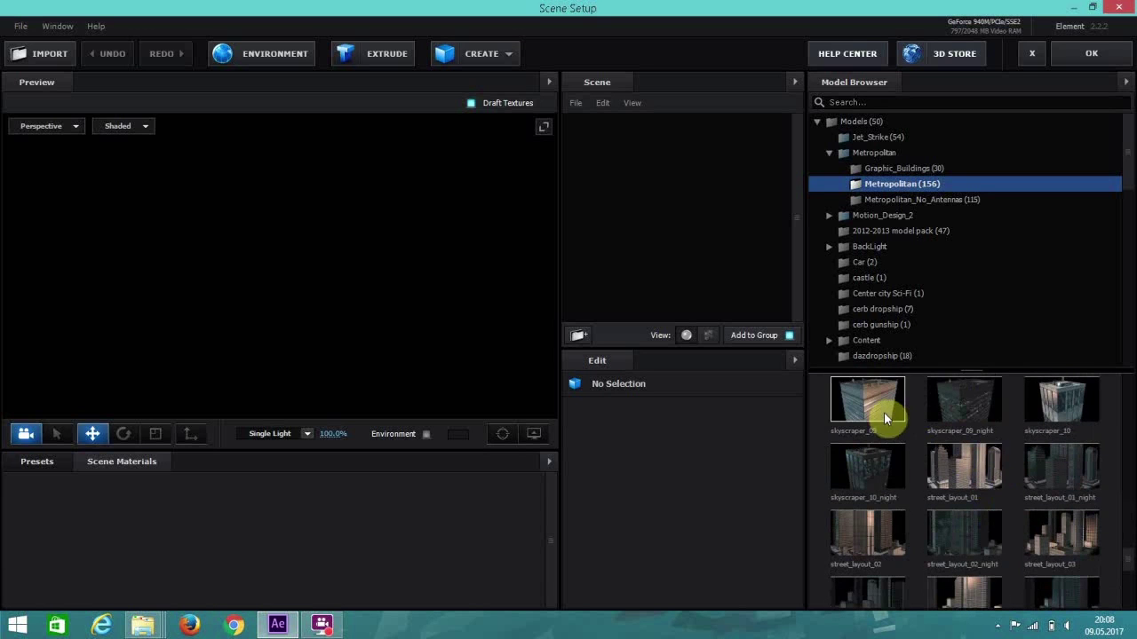
{"action": "scroll", "coordinate": [939, 459], "scroll_direction": "up", "scroll_amount": 12}
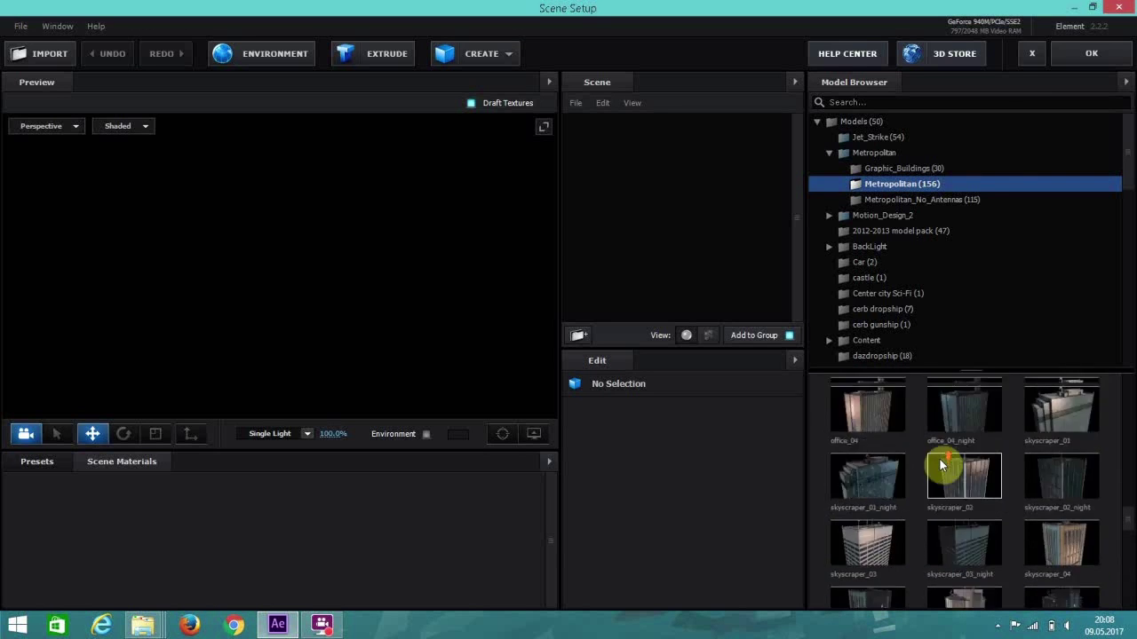
{"action": "scroll", "coordinate": [939, 459], "scroll_direction": "up", "scroll_amount": 2}
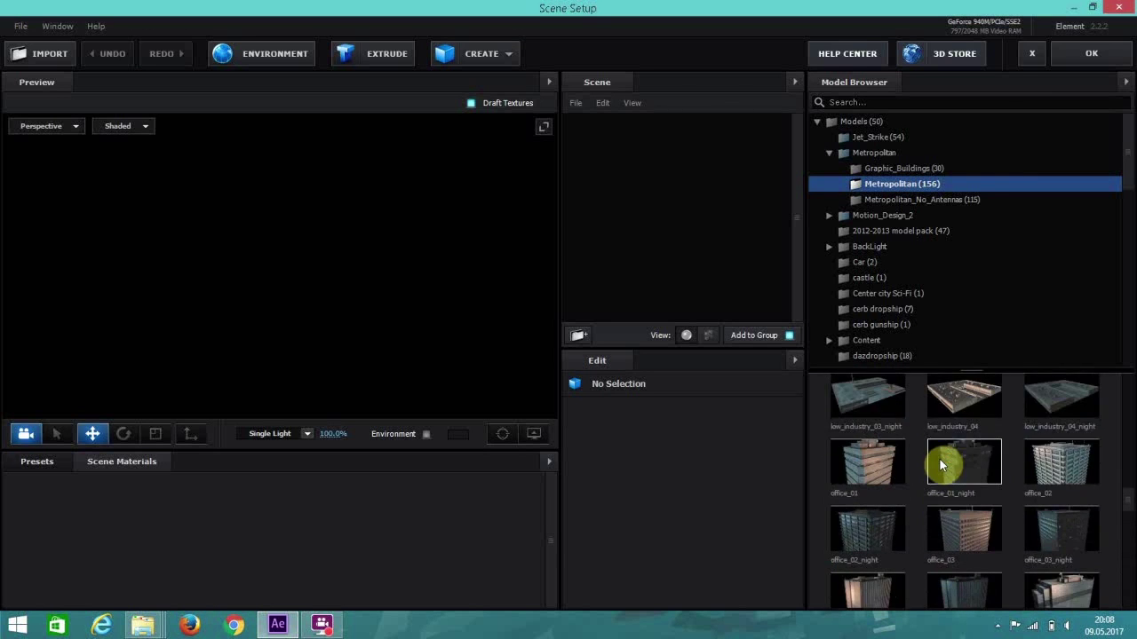
{"action": "left_click", "coordinate": [968, 518]}
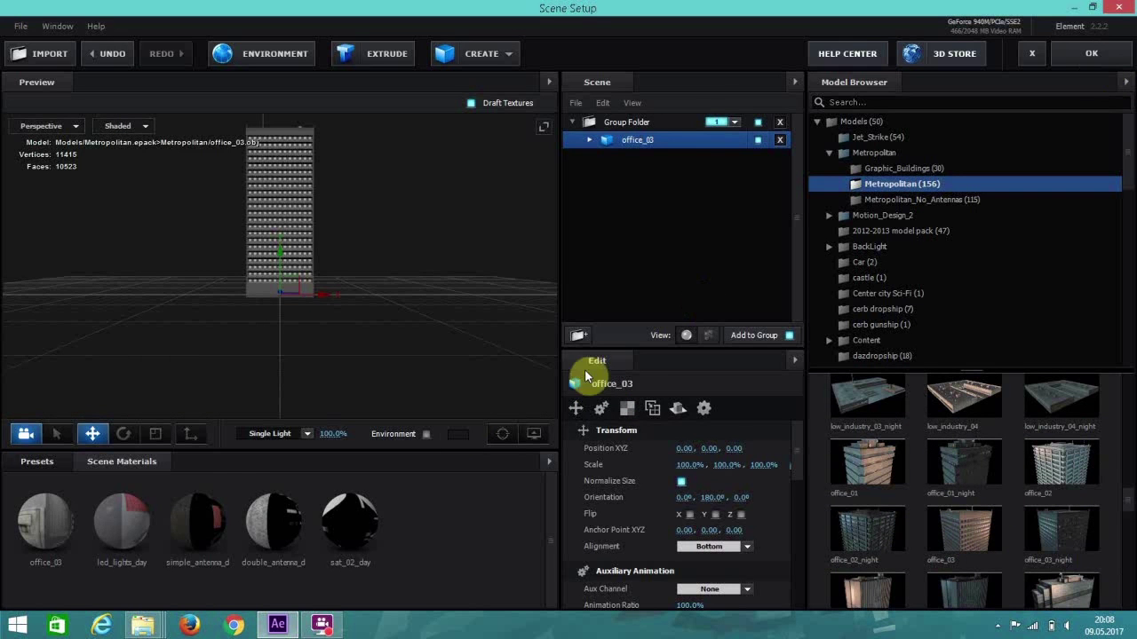
Step: Turn on the environment preview and browse the Environment and BackLight_2K presets
{"action": "left_click", "coordinate": [426, 434]}
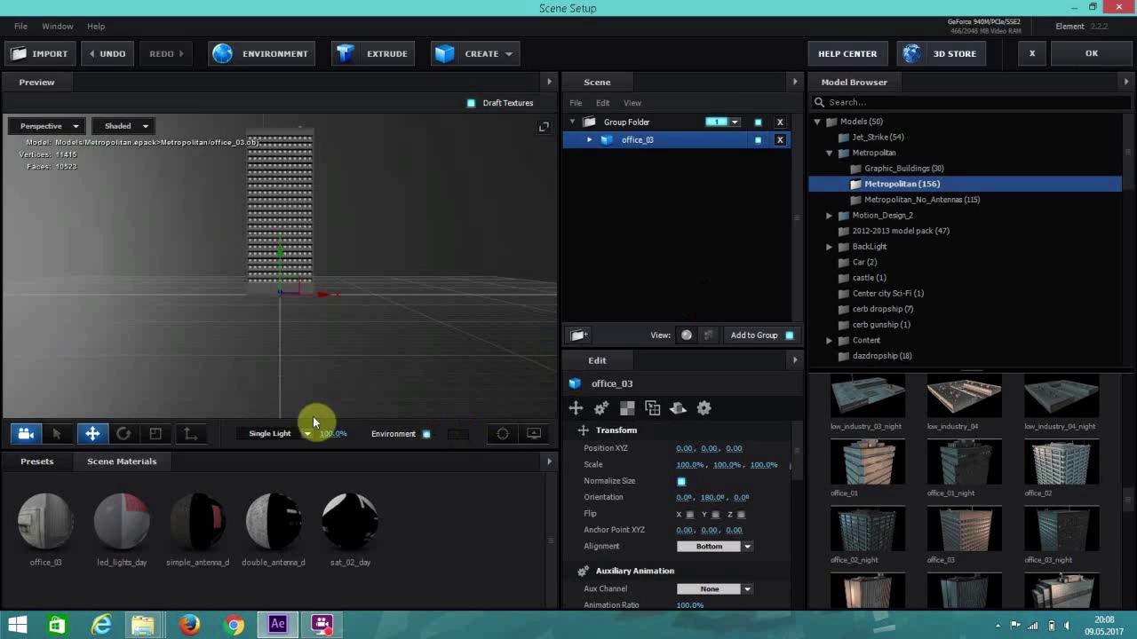
{"action": "left_click", "coordinate": [35, 462]}
{"action": "double_click", "coordinate": [80, 541]}
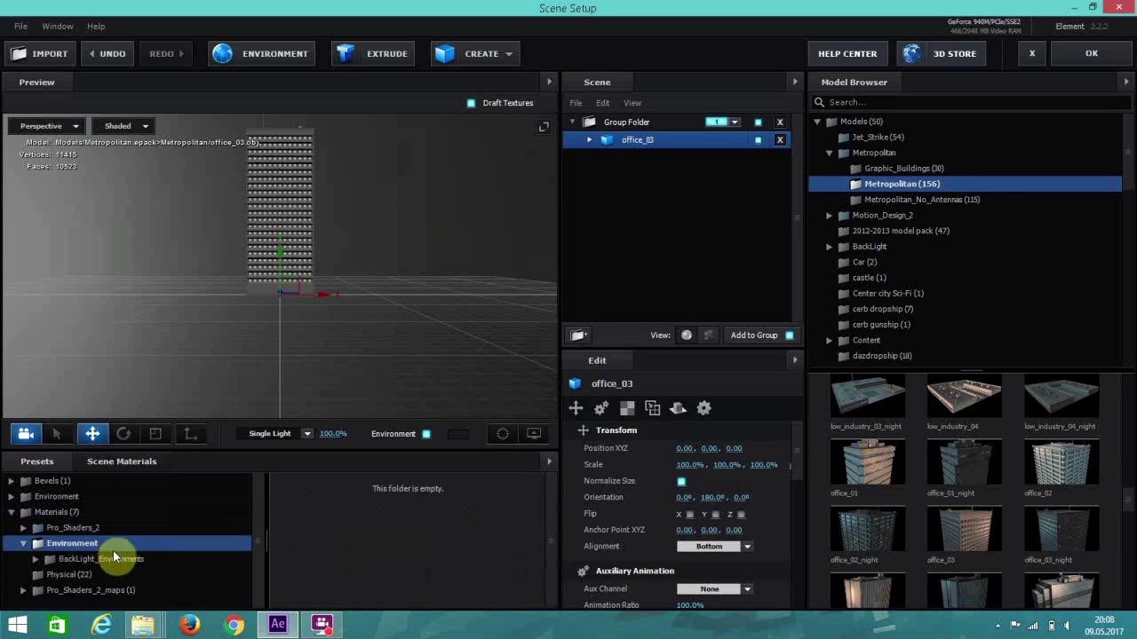
{"action": "left_click", "coordinate": [80, 515]}
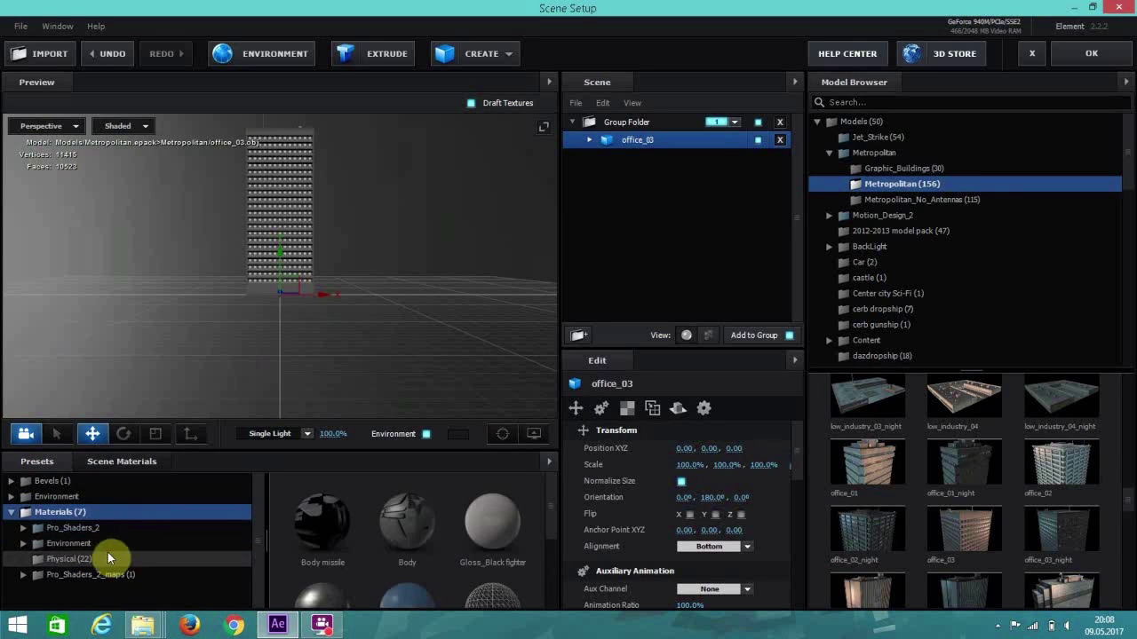
{"action": "double_click", "coordinate": [89, 546]}
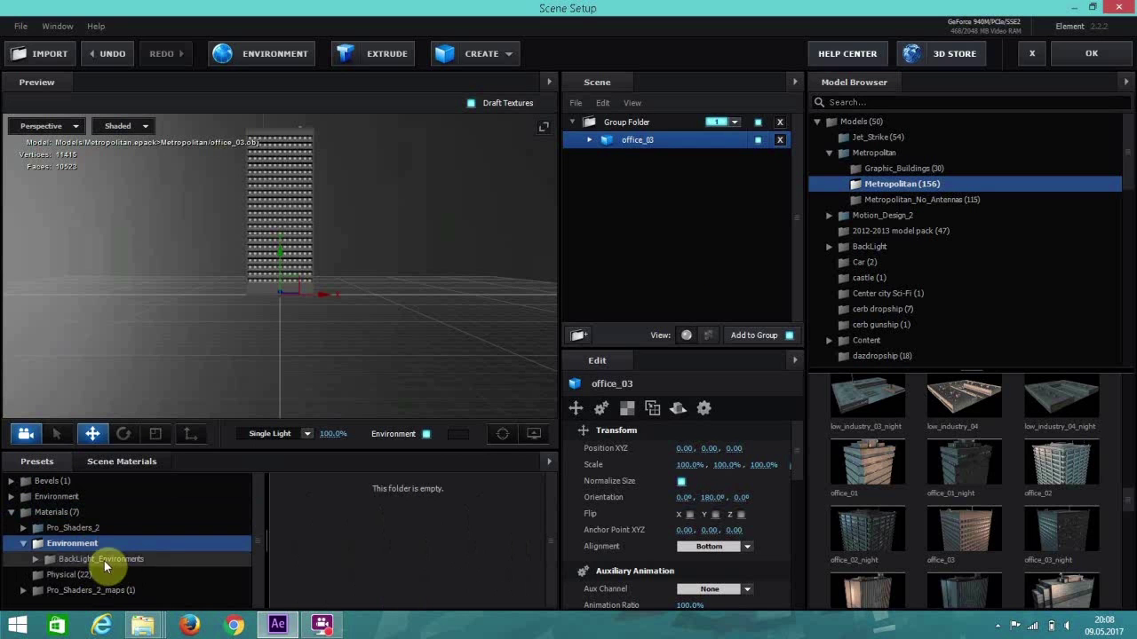
{"action": "double_click", "coordinate": [104, 560]}
{"action": "left_click", "coordinate": [127, 576]}
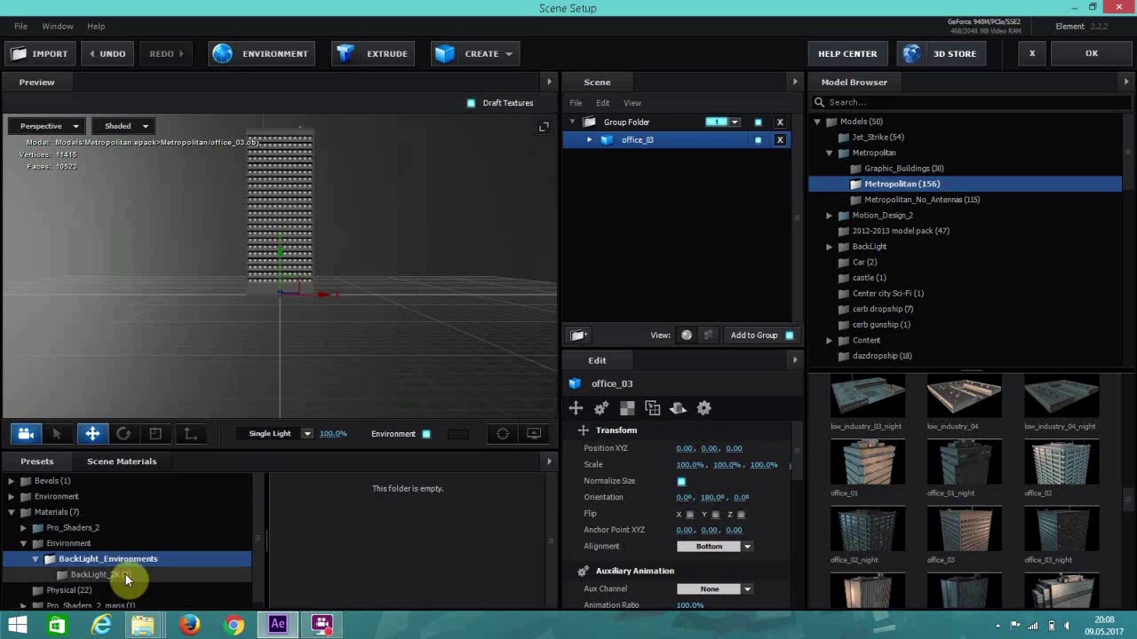
Step: Set the reflection environment to Town from V1_Environment and apply the scene with OK
{"action": "double_click", "coordinate": [69, 502]}
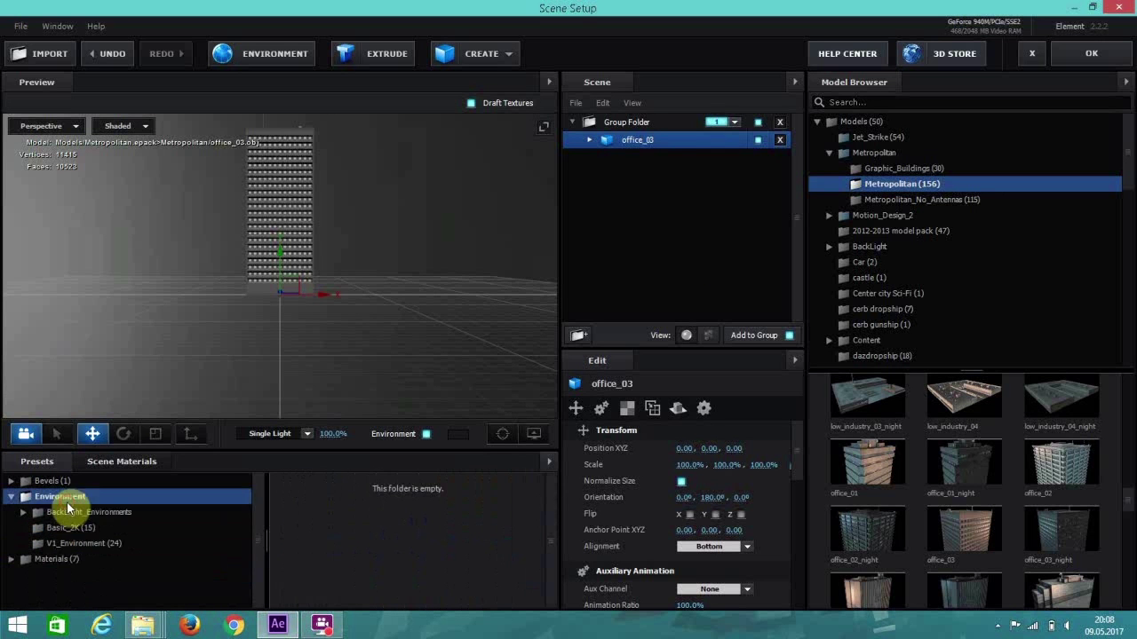
{"action": "left_click", "coordinate": [100, 543]}
{"action": "scroll", "coordinate": [366, 586], "scroll_direction": "down", "scroll_amount": 3}
{"action": "scroll", "coordinate": [373, 586], "scroll_direction": "down", "scroll_amount": 5}
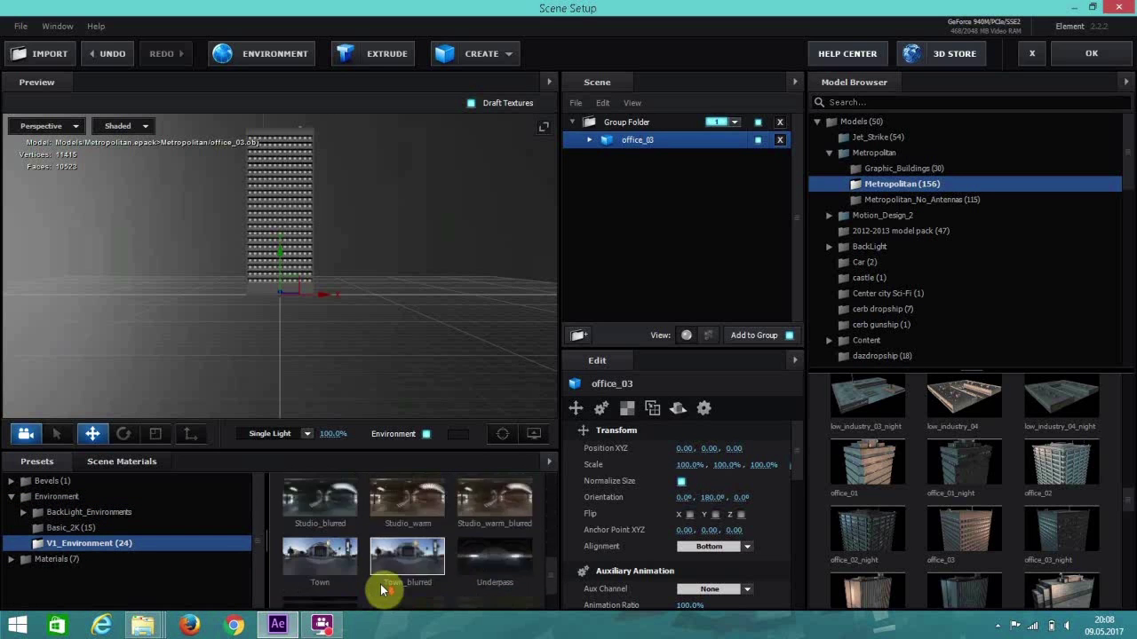
{"action": "left_click", "coordinate": [413, 513]}
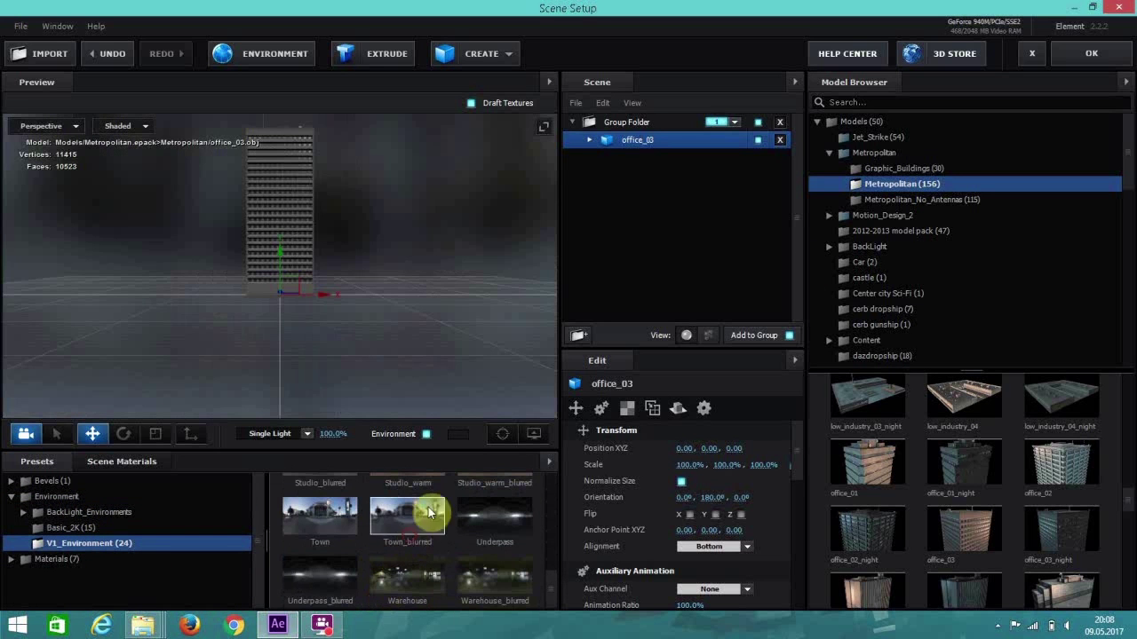
{"action": "left_click", "coordinate": [349, 509]}
{"action": "left_click", "coordinate": [1067, 55]}
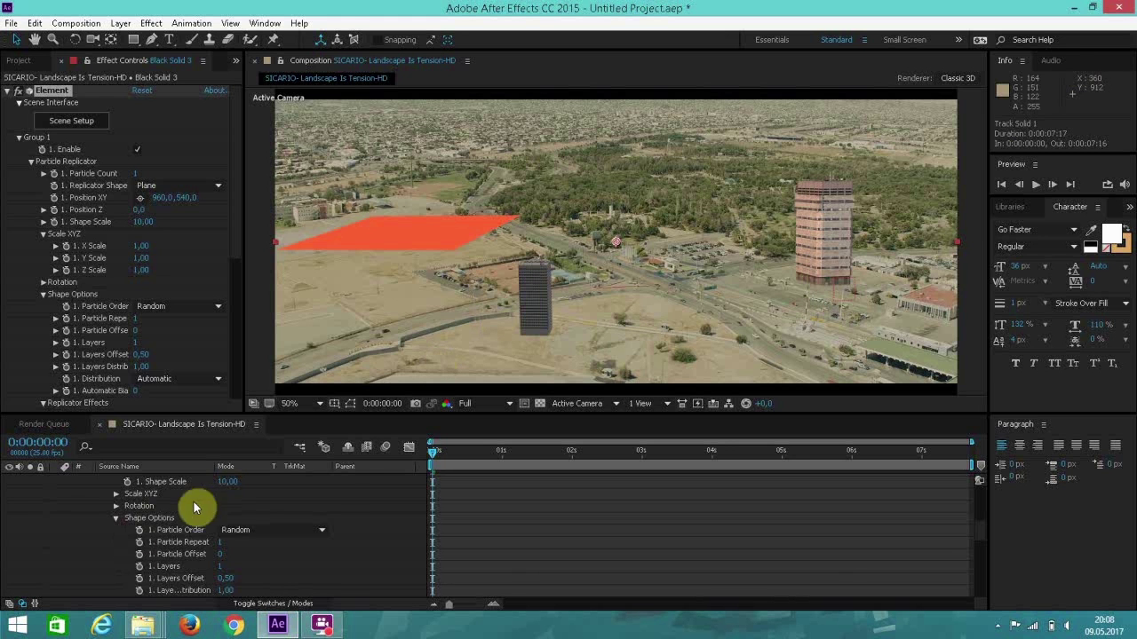
Step: Create a group null for Black Solid 3's building group via Group Utilities
{"action": "scroll", "coordinate": [177, 497], "scroll_direction": "up", "scroll_amount": 1}
{"action": "scroll", "coordinate": [133, 506], "scroll_direction": "up", "scroll_amount": 4}
{"action": "scroll", "coordinate": [240, 238], "scroll_direction": "down", "scroll_amount": 7}
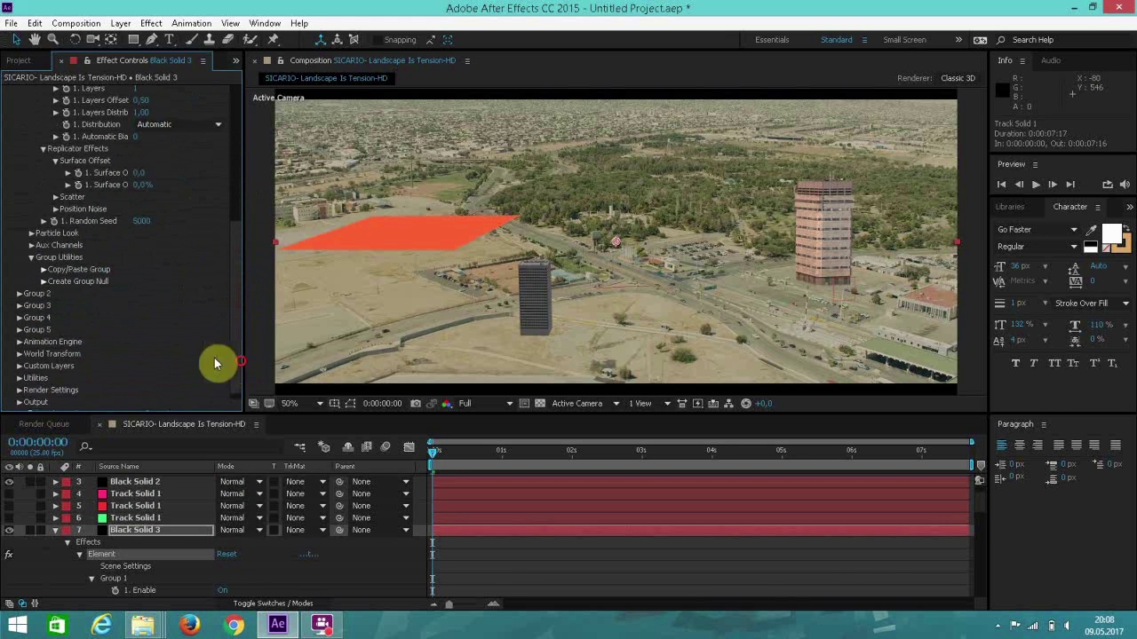
{"action": "left_click", "coordinate": [43, 282]}
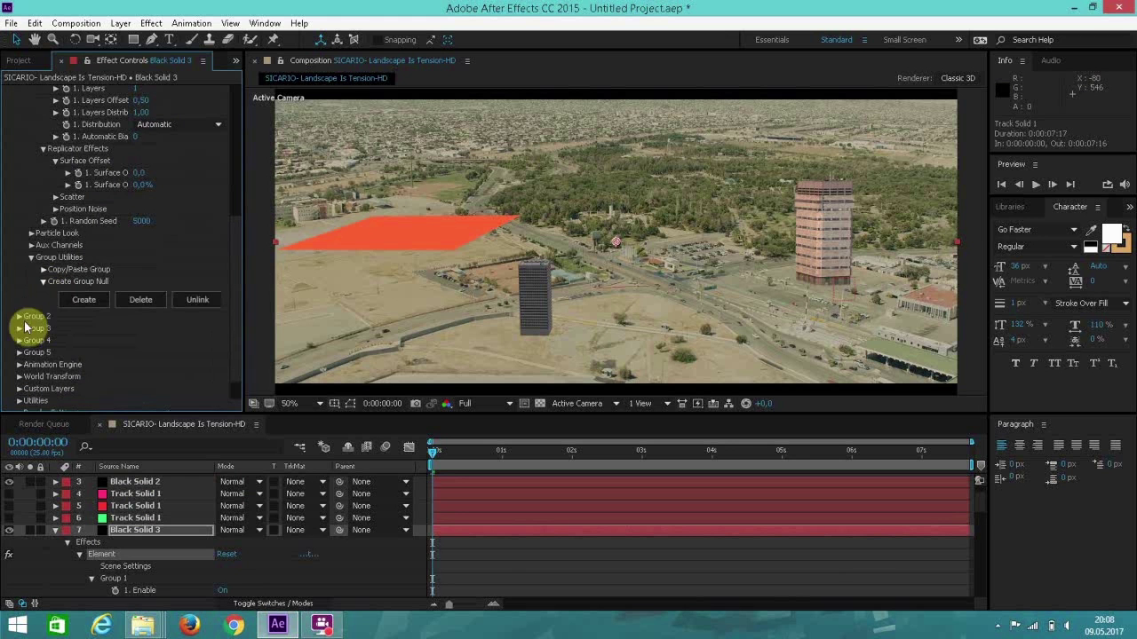
{"action": "left_click", "coordinate": [83, 300]}
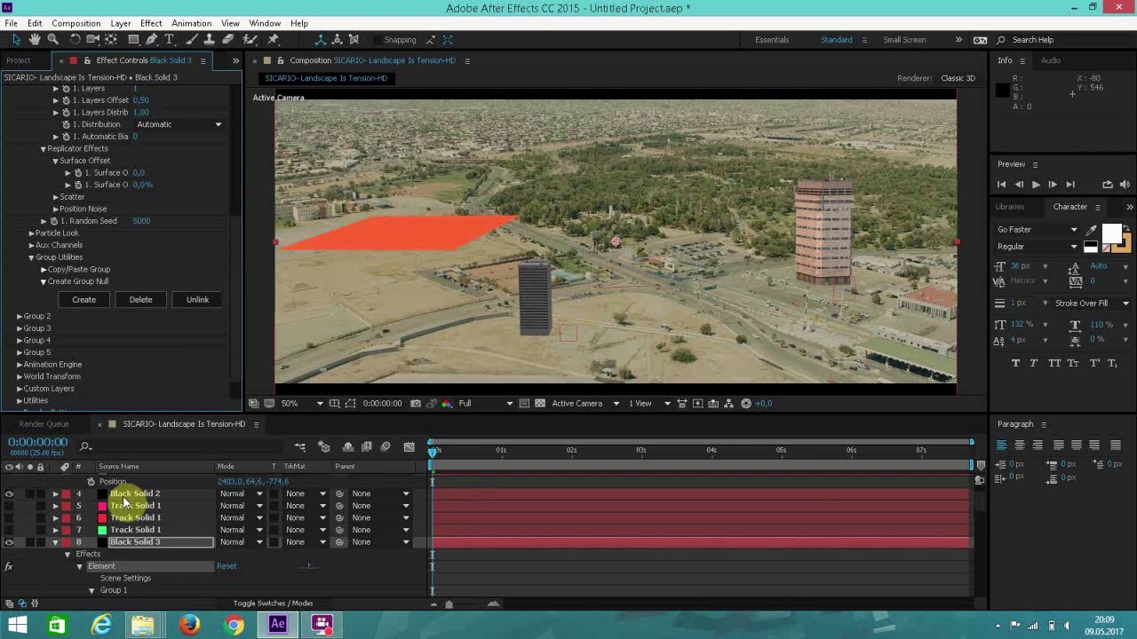
Step: Move the orange Track Solid 1 directly beneath the new Group 1 Null
{"action": "left_click", "coordinate": [125, 479]}
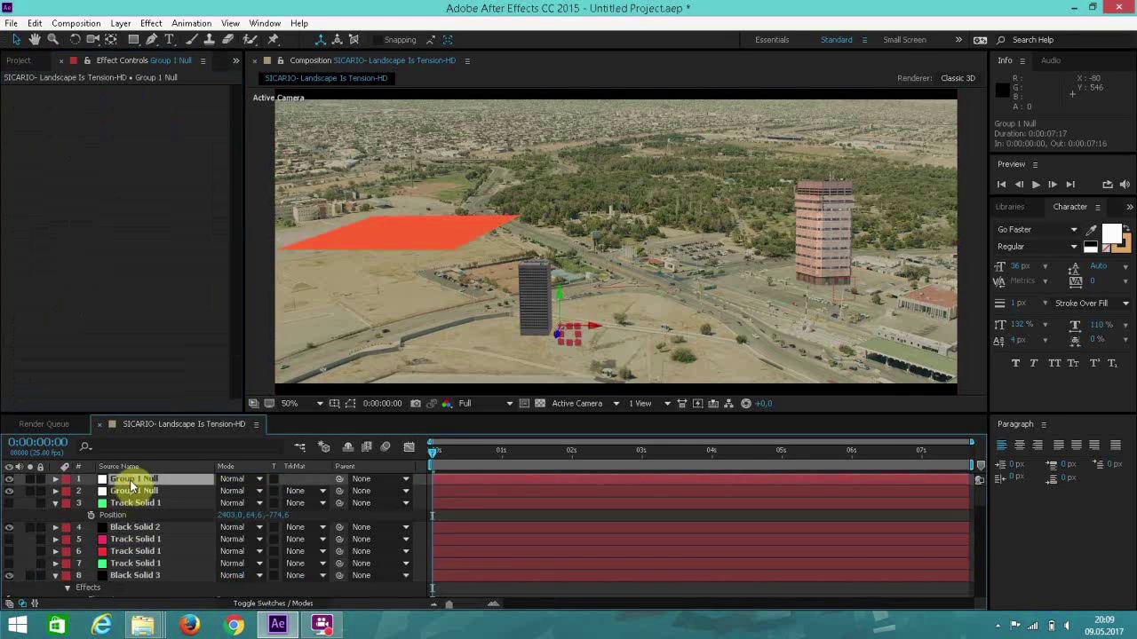
{"action": "left_click", "coordinate": [132, 493]}
{"action": "left_click", "coordinate": [133, 479]}
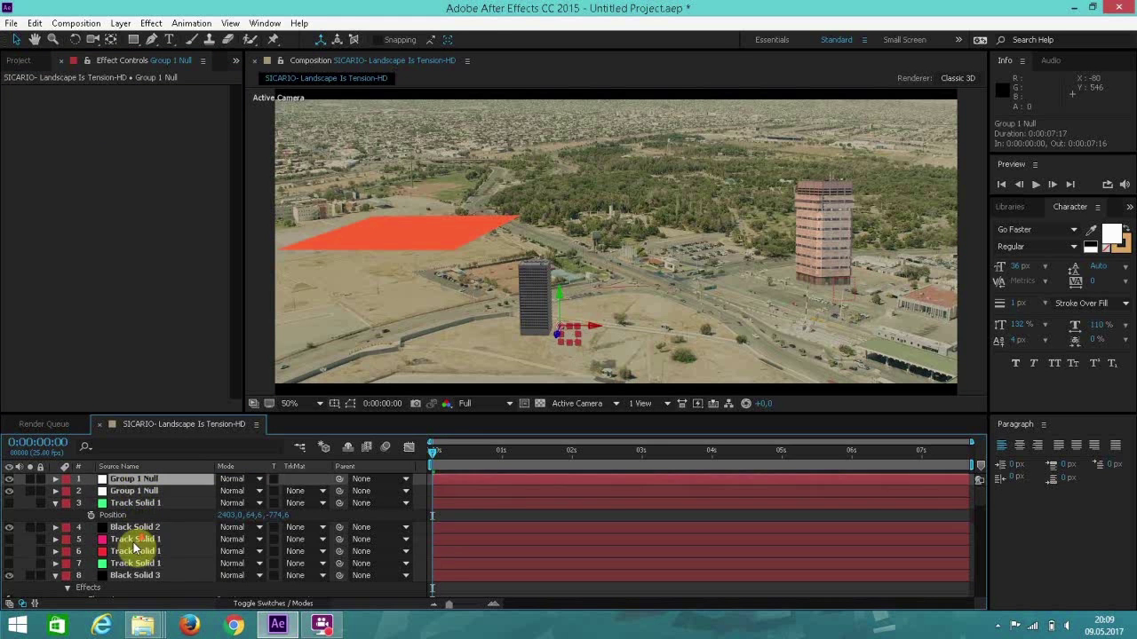
{"action": "scroll", "coordinate": [135, 548], "scroll_direction": "down", "scroll_amount": 10}
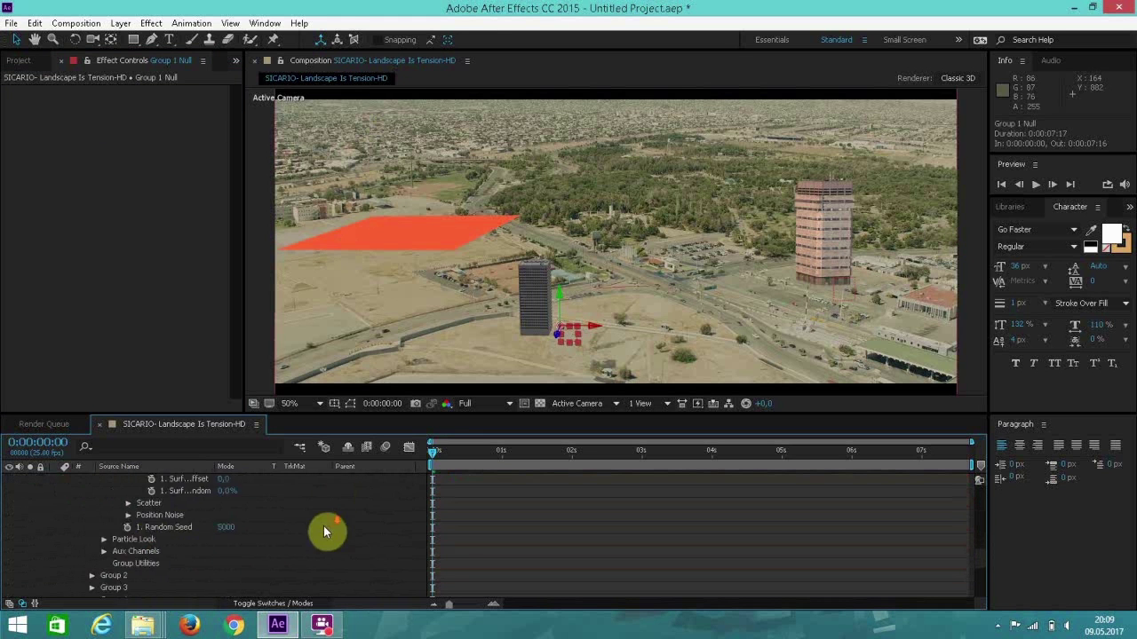
{"action": "scroll", "coordinate": [293, 524], "scroll_direction": "down", "scroll_amount": 5}
{"action": "left_click_drag", "start_coordinate": [165, 567], "coordinate": [147, 490]}
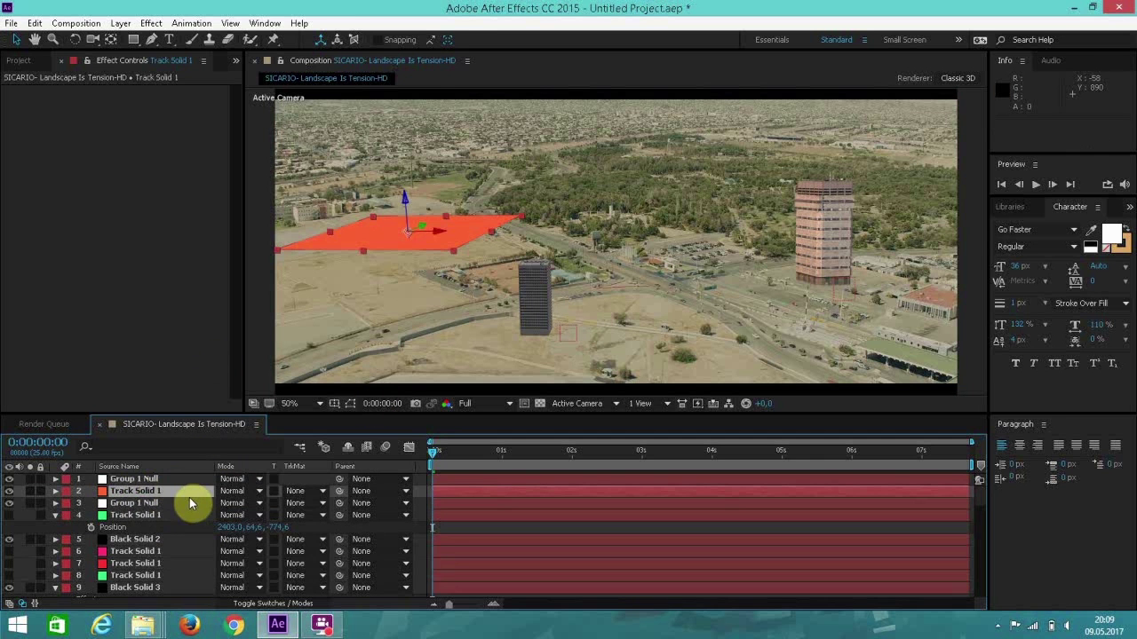
Step: Copy Track Solid 1's Position and paste it onto the new Group 1 Null
{"action": "key", "text": "p"}
{"action": "left_click", "coordinate": [130, 481]}
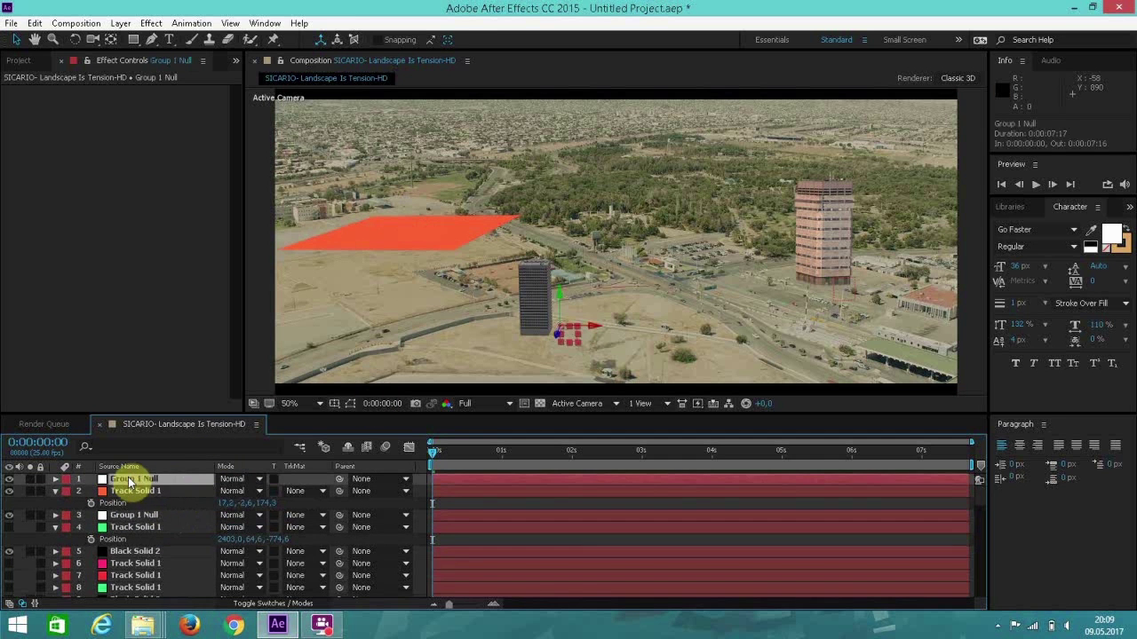
{"action": "key", "text": "p"}
{"action": "left_click", "coordinate": [115, 506]}
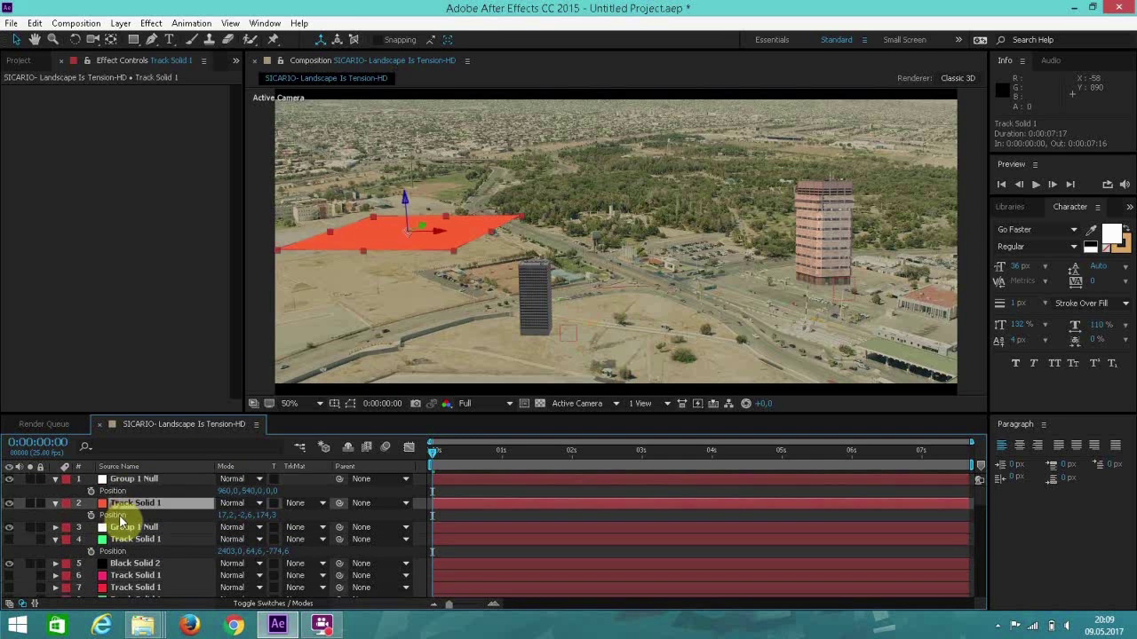
{"action": "left_click", "coordinate": [33, 22]}
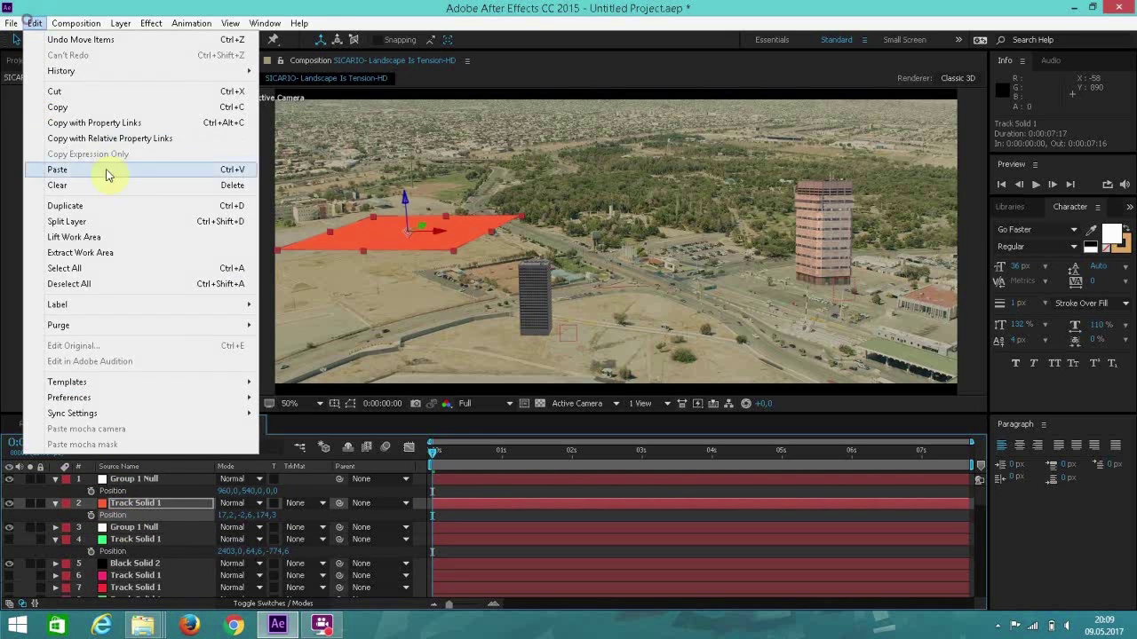
{"action": "left_click", "coordinate": [75, 111]}
{"action": "left_click", "coordinate": [144, 481]}
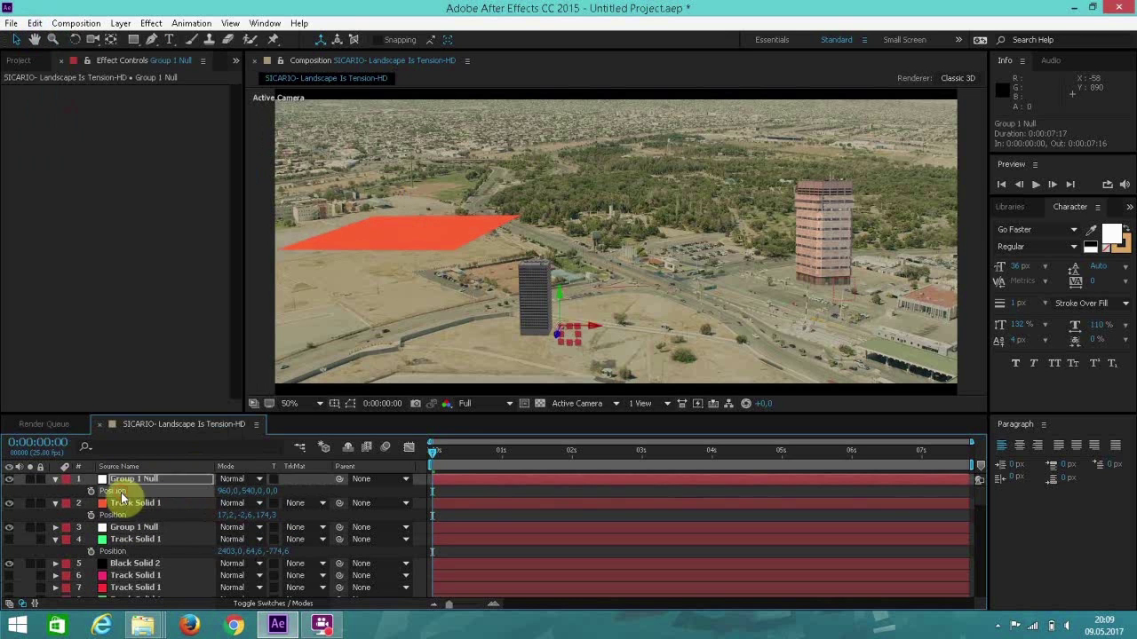
{"action": "left_click", "coordinate": [34, 22]}
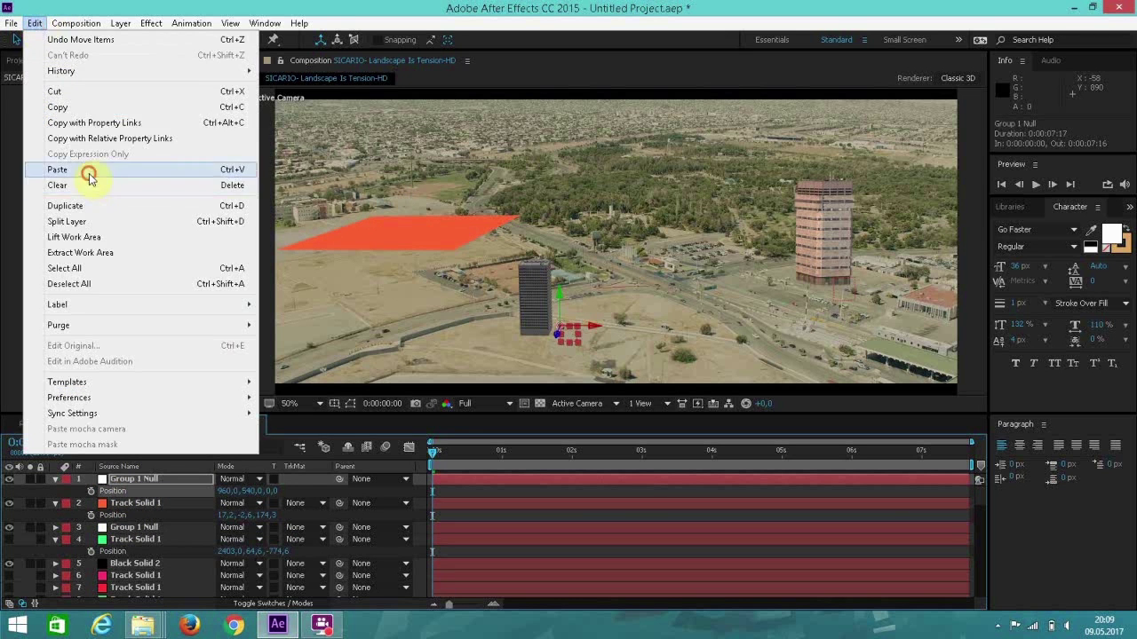
{"action": "left_click", "coordinate": [58, 168]}
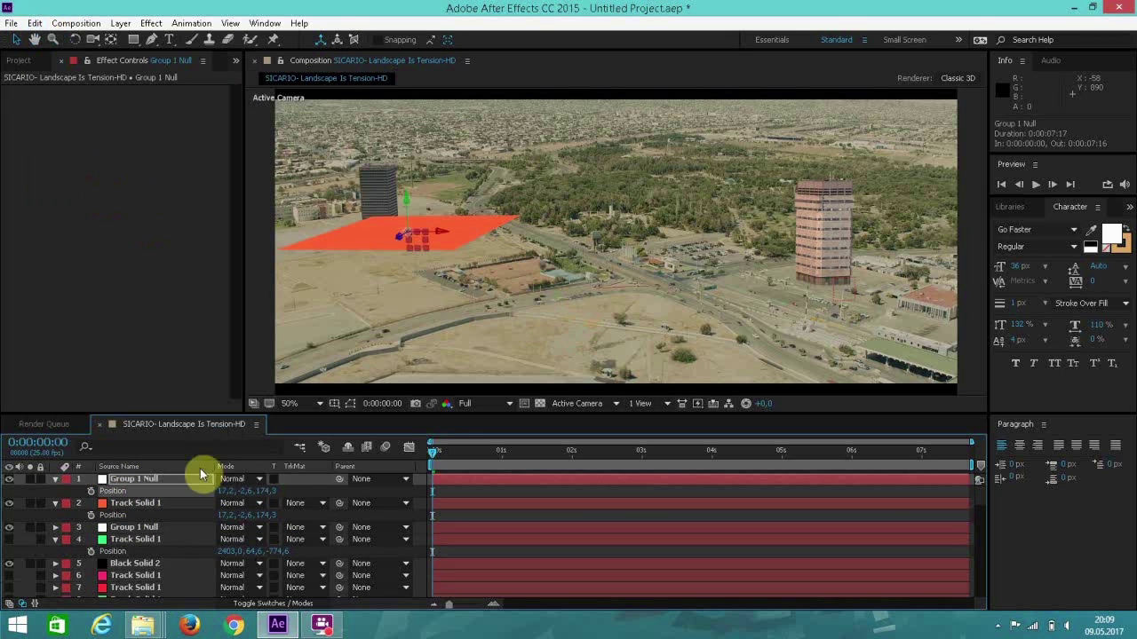
Step: Hide the red track solid, scale the null to 123% and shift the building along Z
{"action": "left_click", "coordinate": [9, 502]}
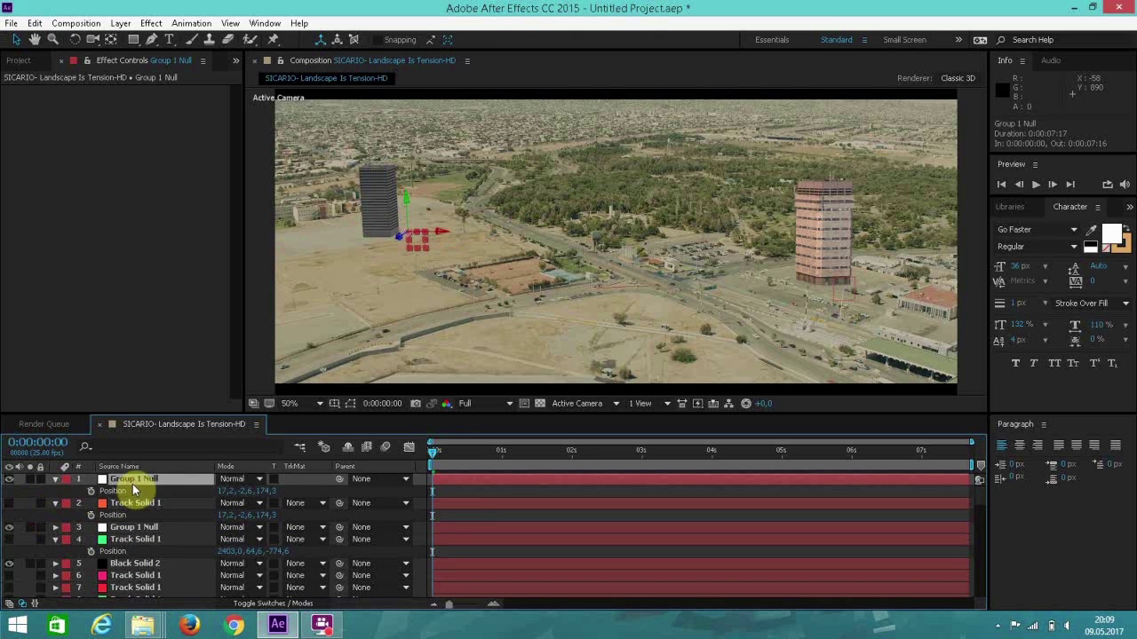
{"action": "key", "text": "s"}
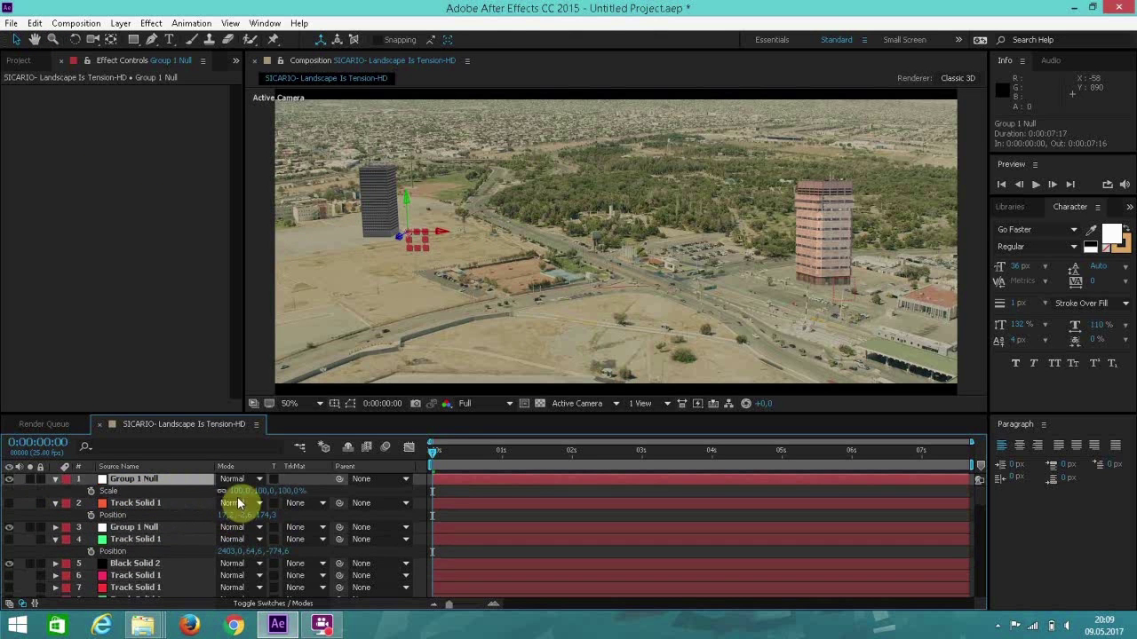
{"action": "left_click_drag", "start_coordinate": [235, 492], "coordinate": [266, 490]}
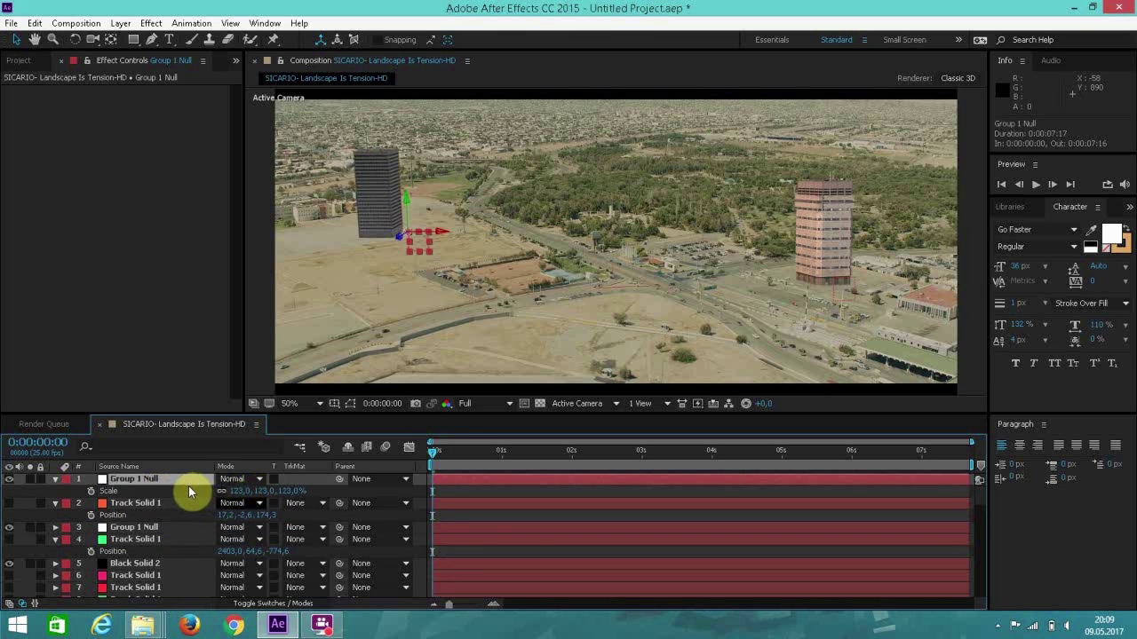
{"action": "key", "text": "r"}
{"action": "left_click_drag", "start_coordinate": [236, 504], "coordinate": [268, 514]}
{"action": "key", "text": "ctrl+z"}
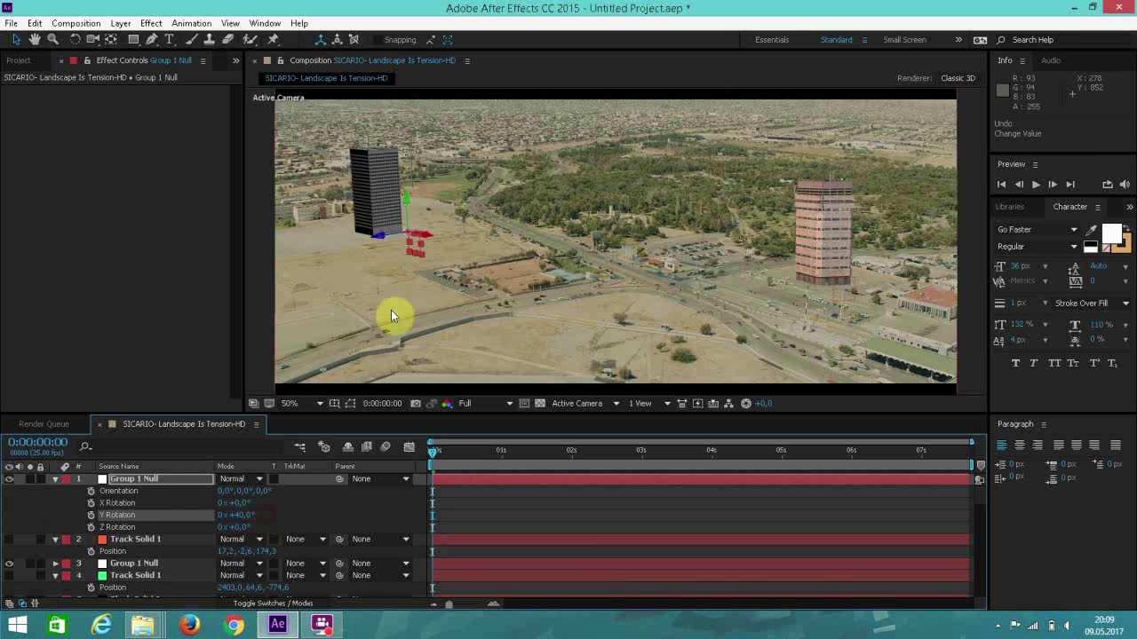
{"action": "left_click_drag", "start_coordinate": [379, 235], "coordinate": [393, 238]}
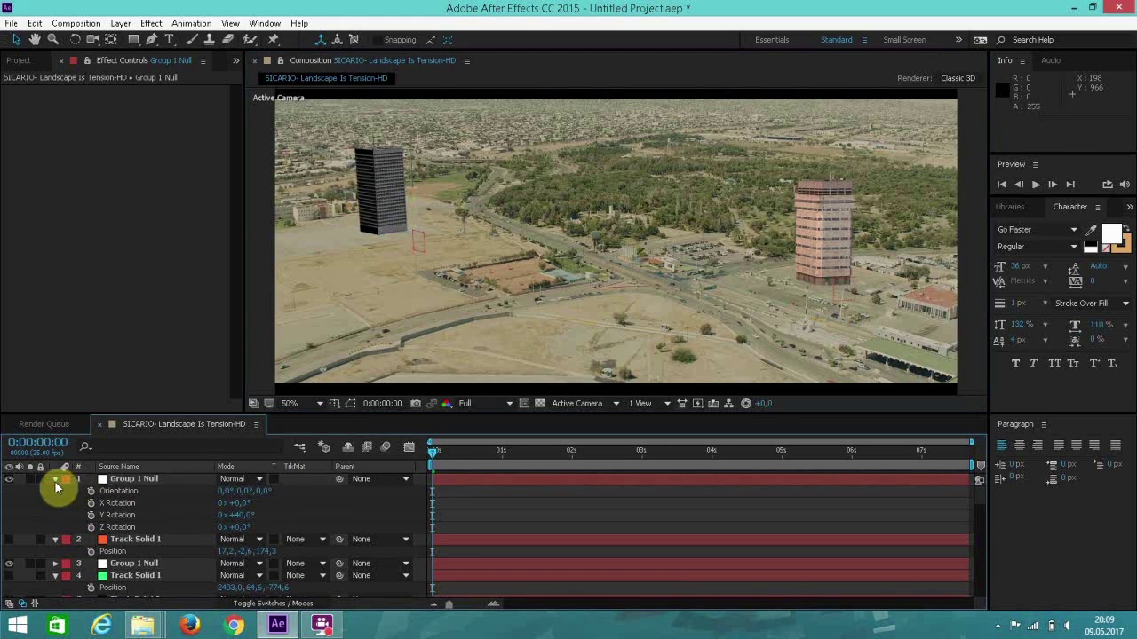
Step: Delete the extra Track Solid 1 layers from the timeline
{"action": "left_click", "coordinate": [55, 479]}
{"action": "left_click", "coordinate": [115, 552]}
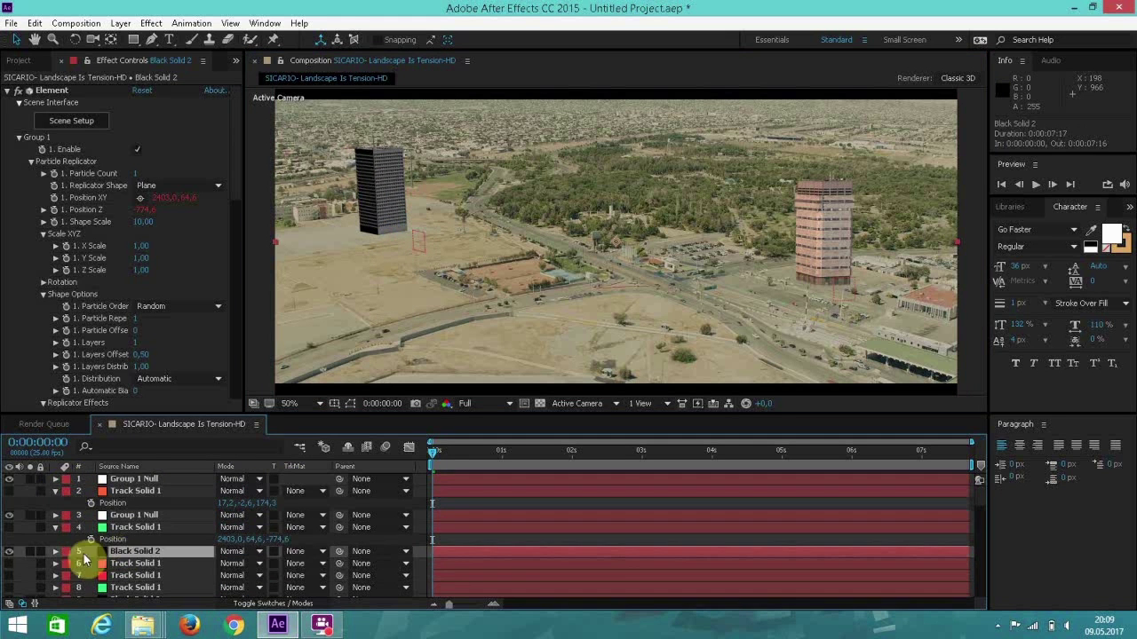
{"action": "left_click", "coordinate": [9, 551]}
{"action": "left_click", "coordinate": [8, 551]}
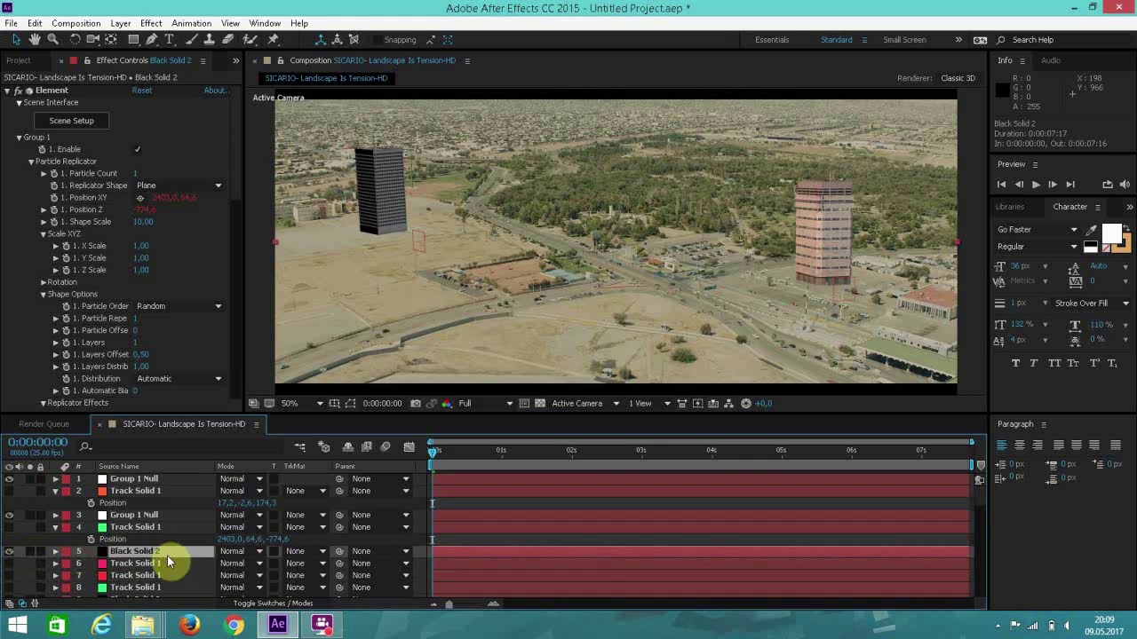
{"action": "scroll", "coordinate": [147, 578], "scroll_direction": "down", "scroll_amount": 1}
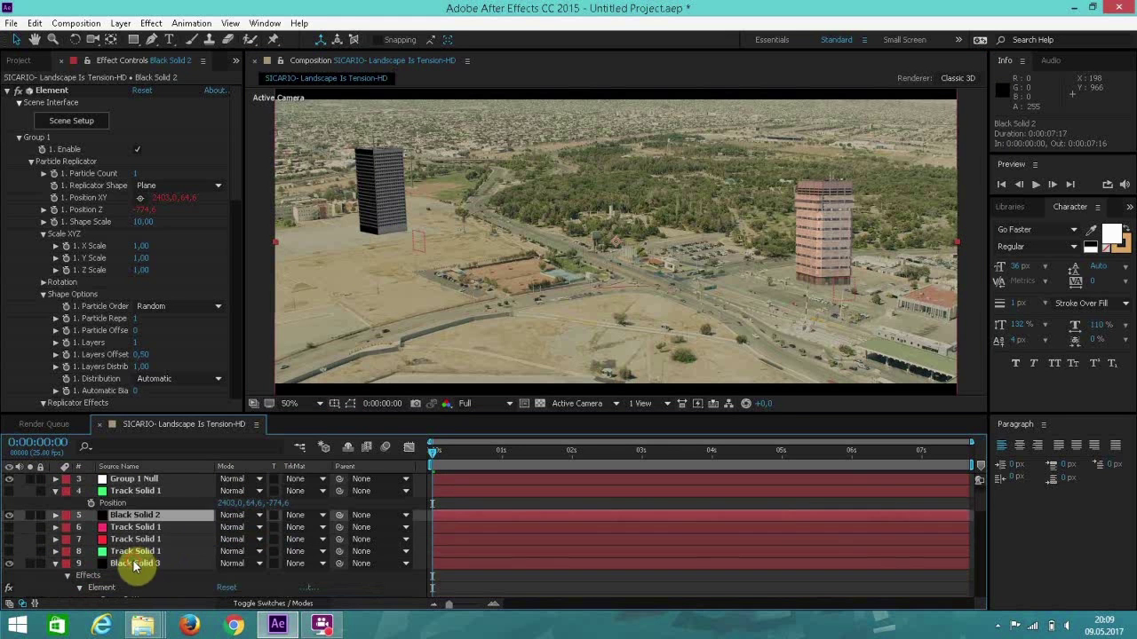
{"action": "left_click", "coordinate": [133, 564]}
{"action": "left_click", "coordinate": [133, 551]}
{"action": "left_click", "coordinate": [134, 526], "text": "shift"}
{"action": "key", "text": "Delete"}
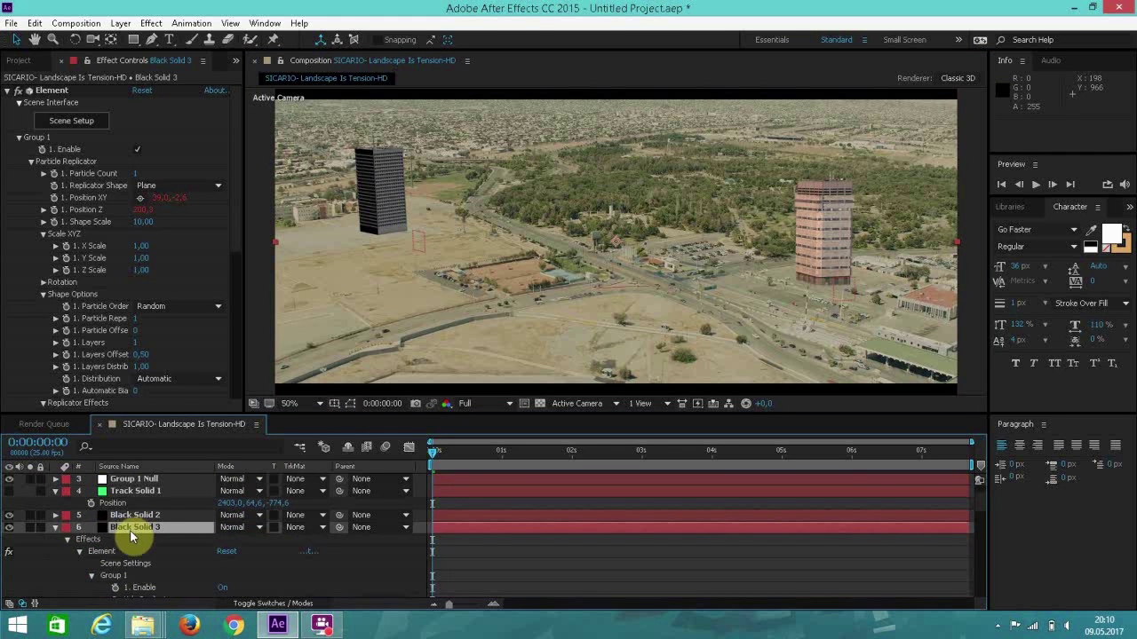
Step: Try the Cinema, Stylized and 360 lighting presets in Element's Render Settings
{"action": "left_click_drag", "start_coordinate": [236, 178], "coordinate": [259, 355]}
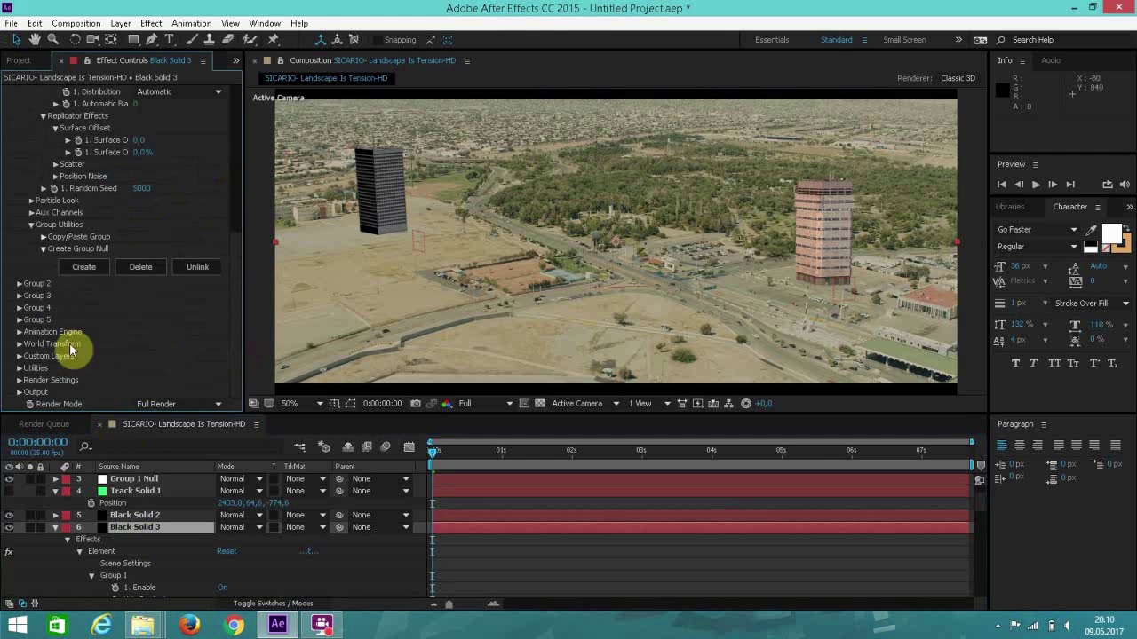
{"action": "left_click", "coordinate": [19, 380]}
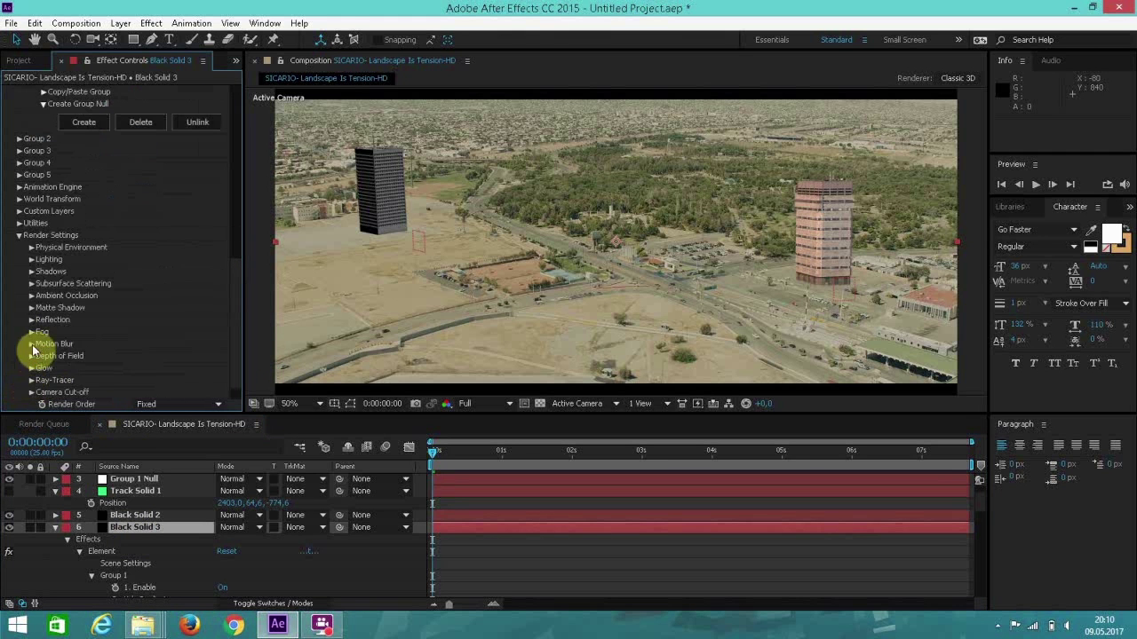
{"action": "left_click", "coordinate": [31, 259]}
{"action": "left_click", "coordinate": [153, 296]}
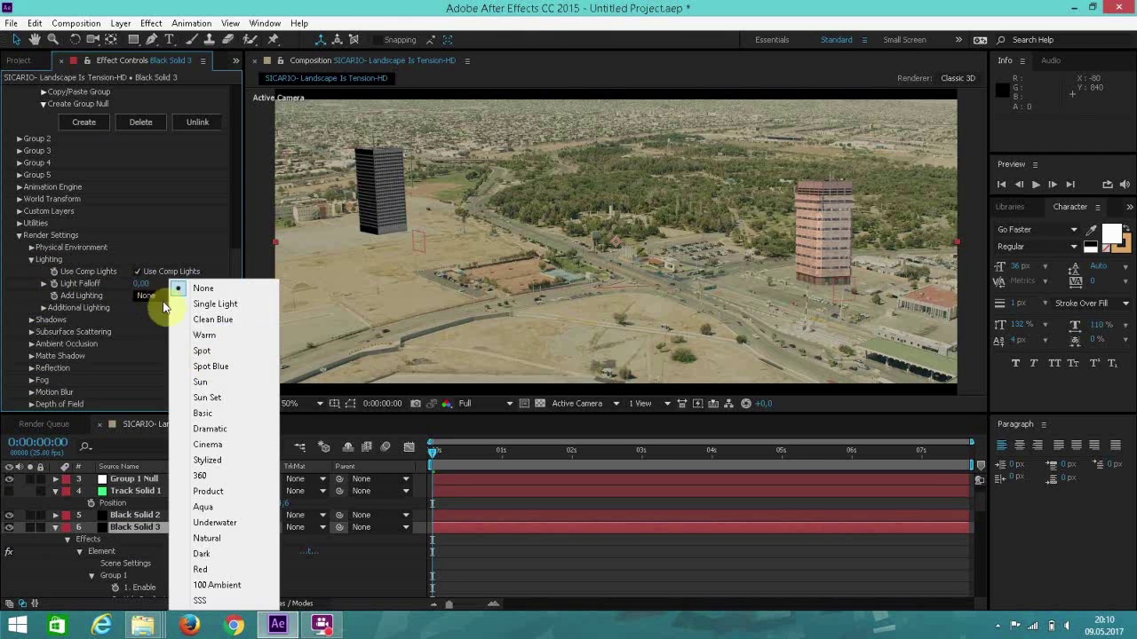
{"action": "left_click", "coordinate": [207, 444]}
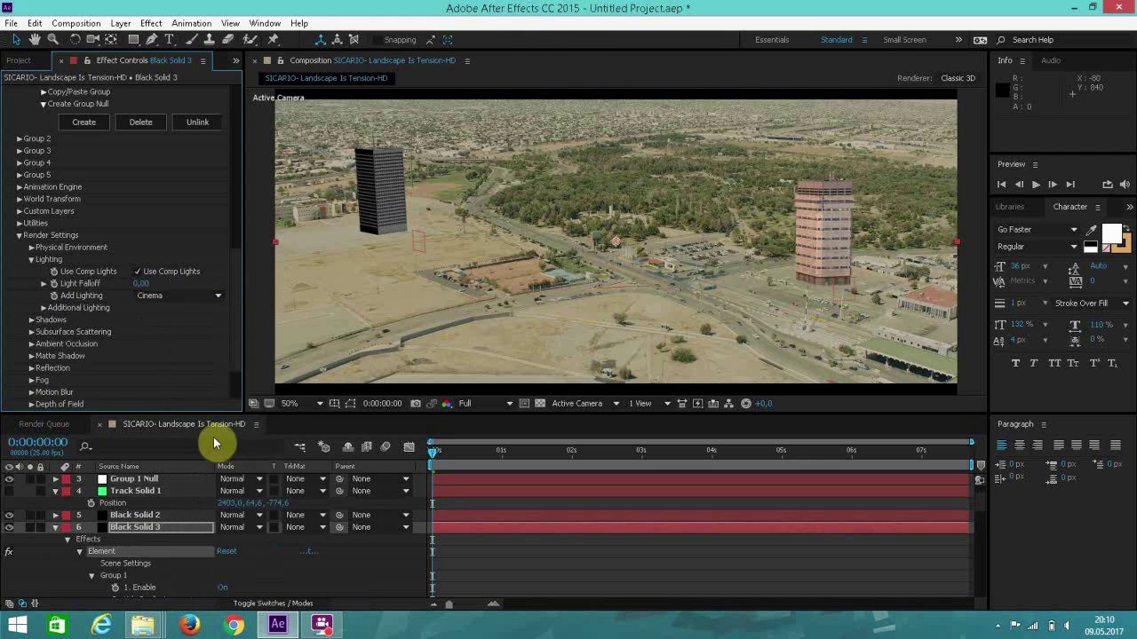
{"action": "left_click", "coordinate": [182, 296]}
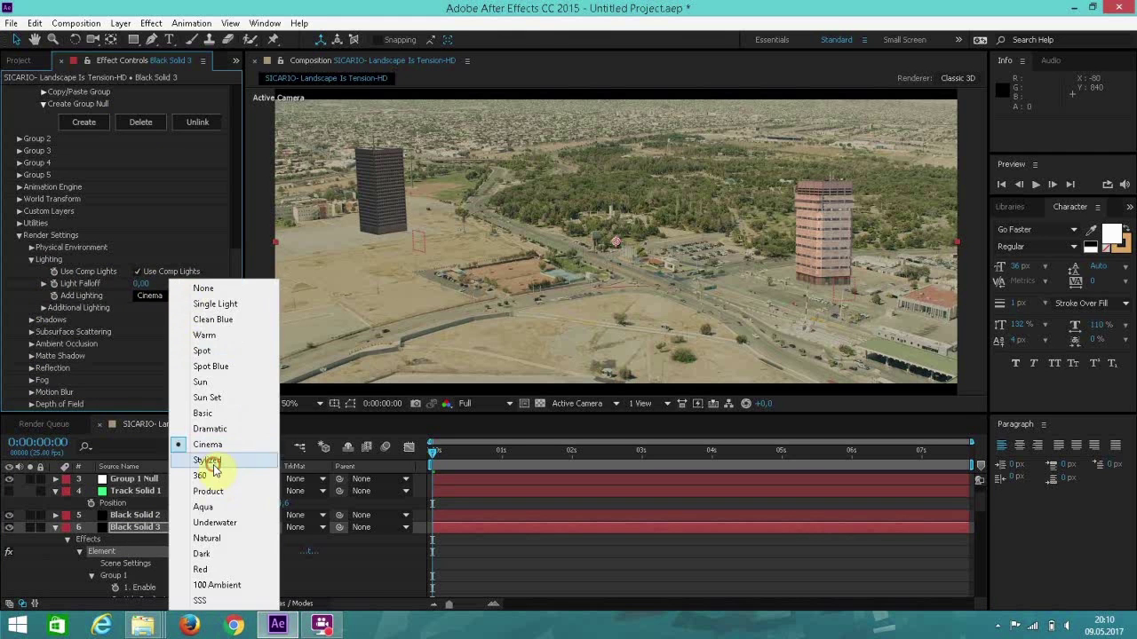
{"action": "left_click", "coordinate": [210, 460]}
{"action": "left_click", "coordinate": [204, 296]}
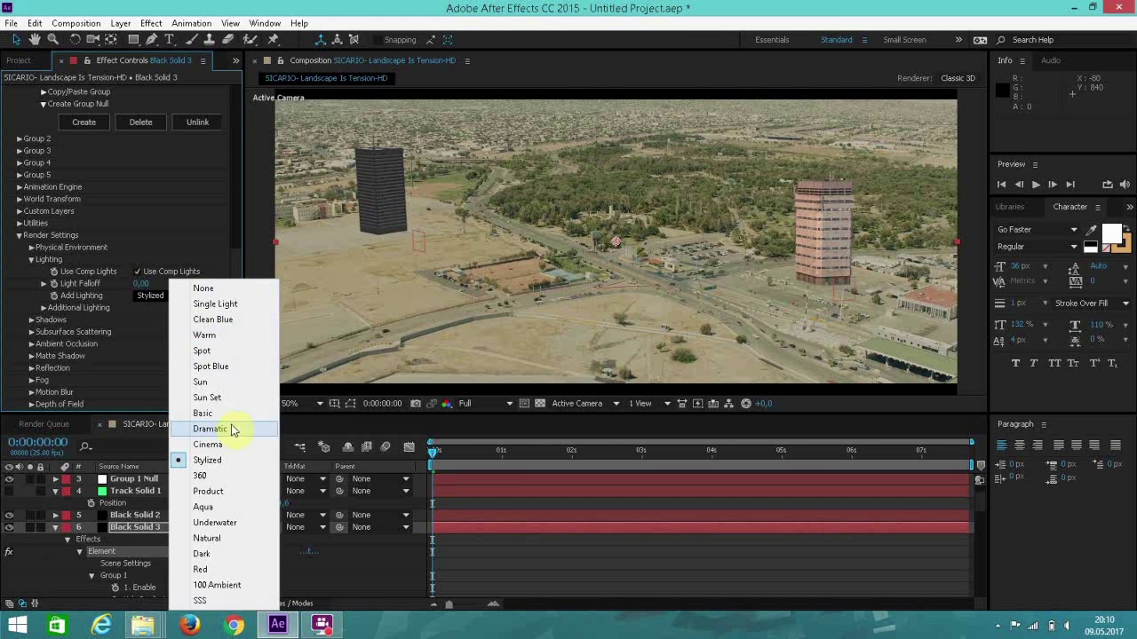
{"action": "left_click", "coordinate": [211, 477]}
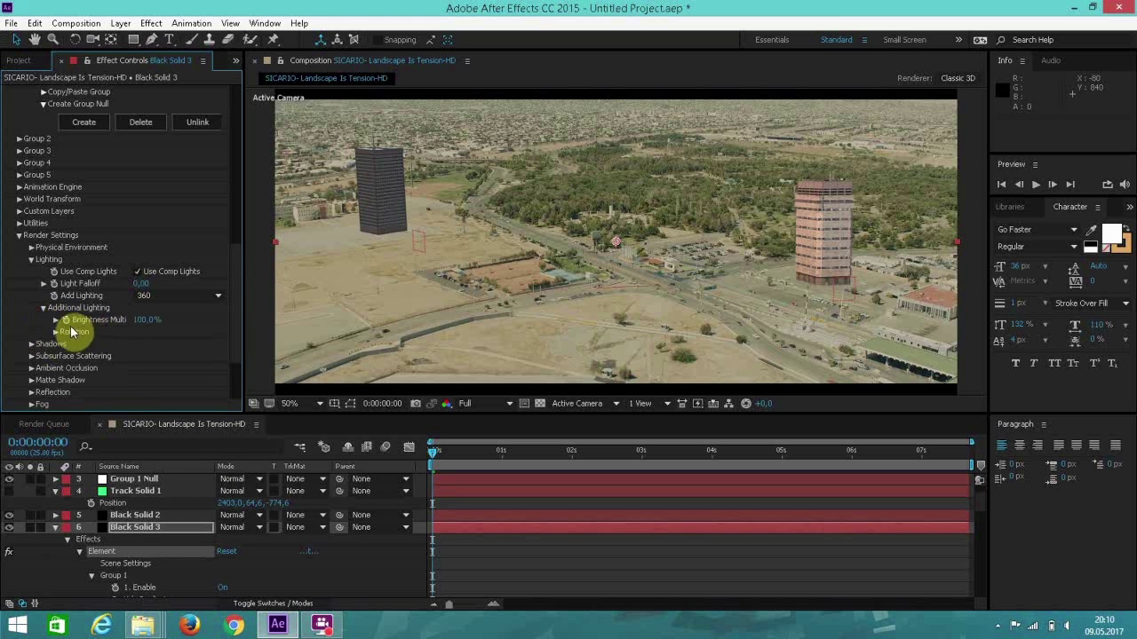
Step: Raise the light Brightness Multiplier to 122.4% and rotate it to X 35°, Y 37°, Z 44°
{"action": "left_click", "coordinate": [56, 320]}
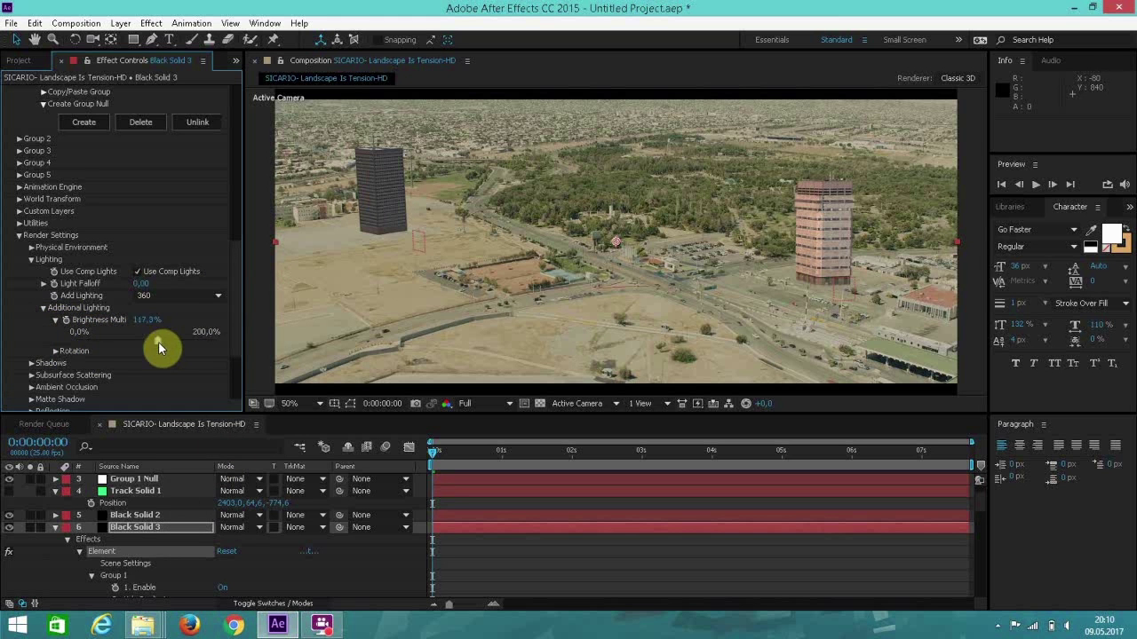
{"action": "mouse_move", "coordinate": [160, 348]}
{"action": "left_mouse_down"}
{"action": "mouse_move", "coordinate": [151, 344]}
{"action": "mouse_move", "coordinate": [163, 346]}
{"action": "left_mouse_up"}
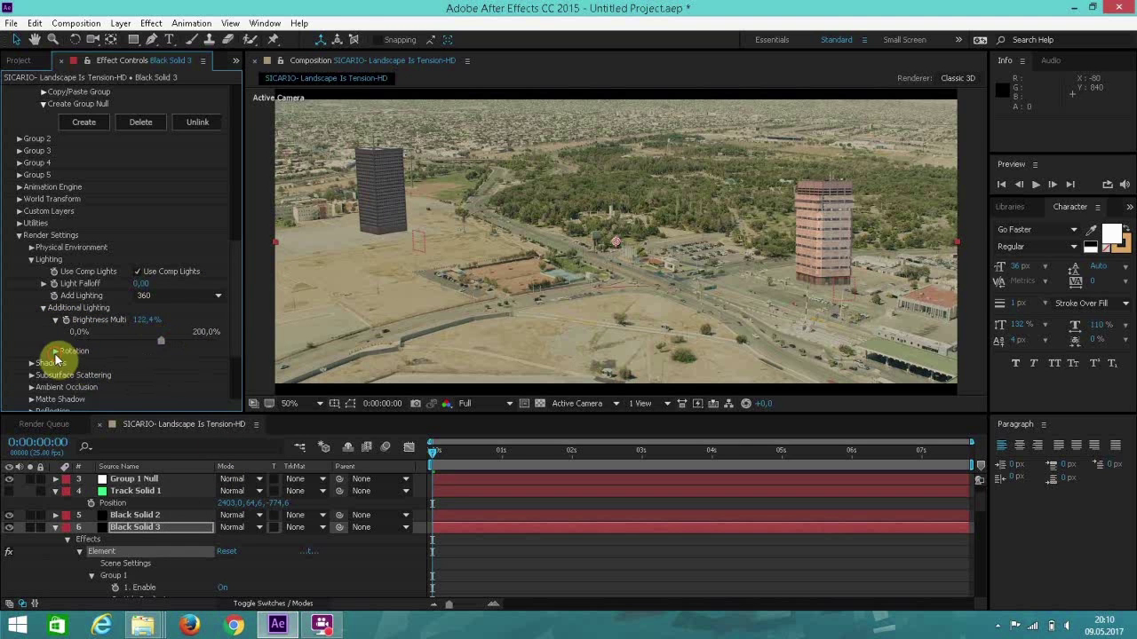
{"action": "left_click", "coordinate": [55, 351]}
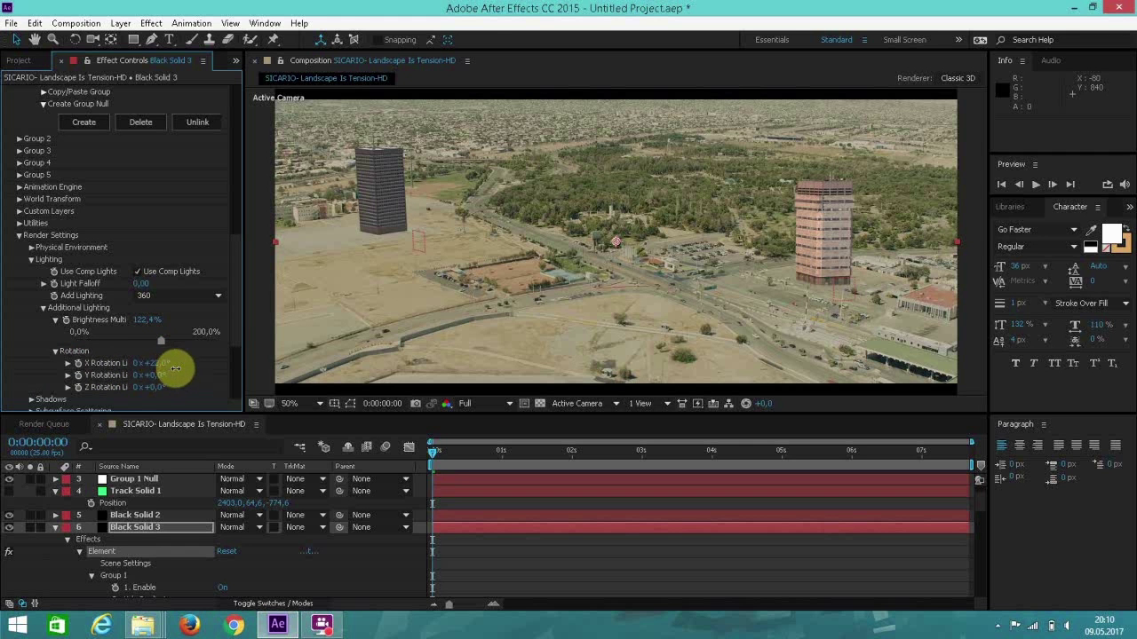
{"action": "mouse_move", "coordinate": [186, 368]}
{"action": "left_mouse_down"}
{"action": "mouse_move", "coordinate": [173, 376]}
{"action": "mouse_move", "coordinate": [190, 377]}
{"action": "mouse_move", "coordinate": [167, 382]}
{"action": "left_mouse_up"}
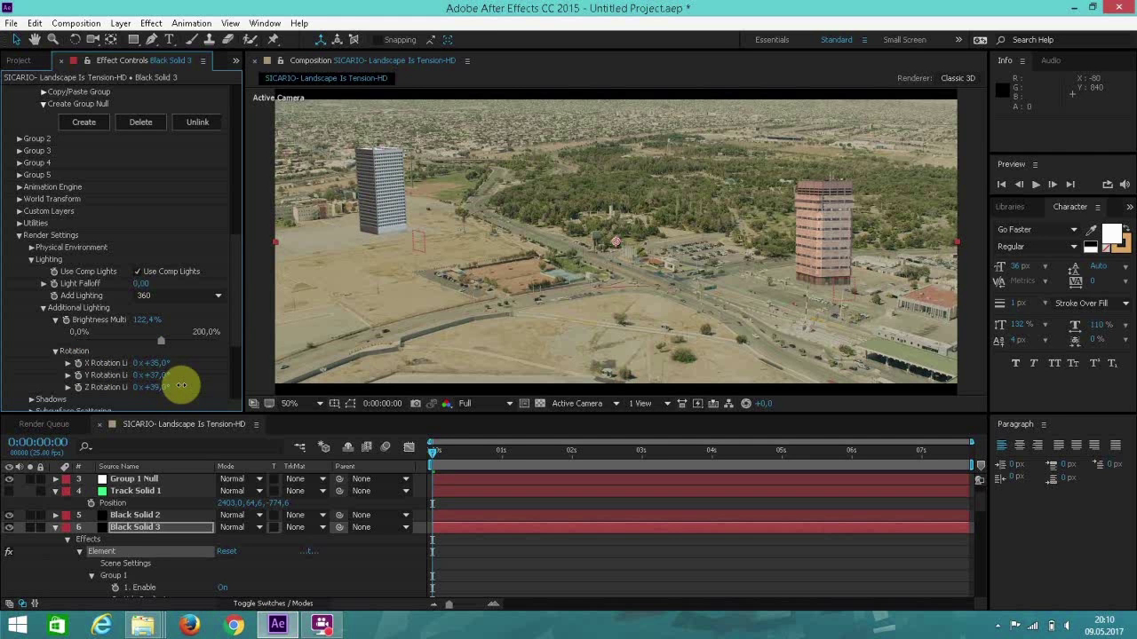
{"action": "left_click_drag", "start_coordinate": [234, 281], "coordinate": [239, 313]}
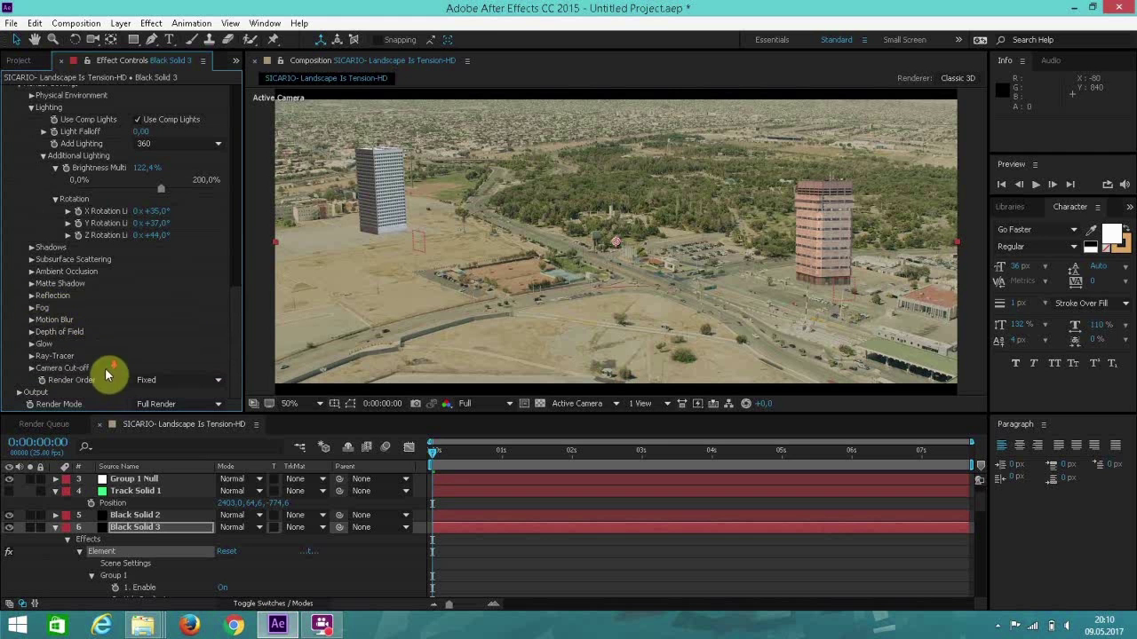
Step: Set SSAO Multisample to 2 and SSAO Contrast to 0.95
{"action": "left_click", "coordinate": [31, 271]}
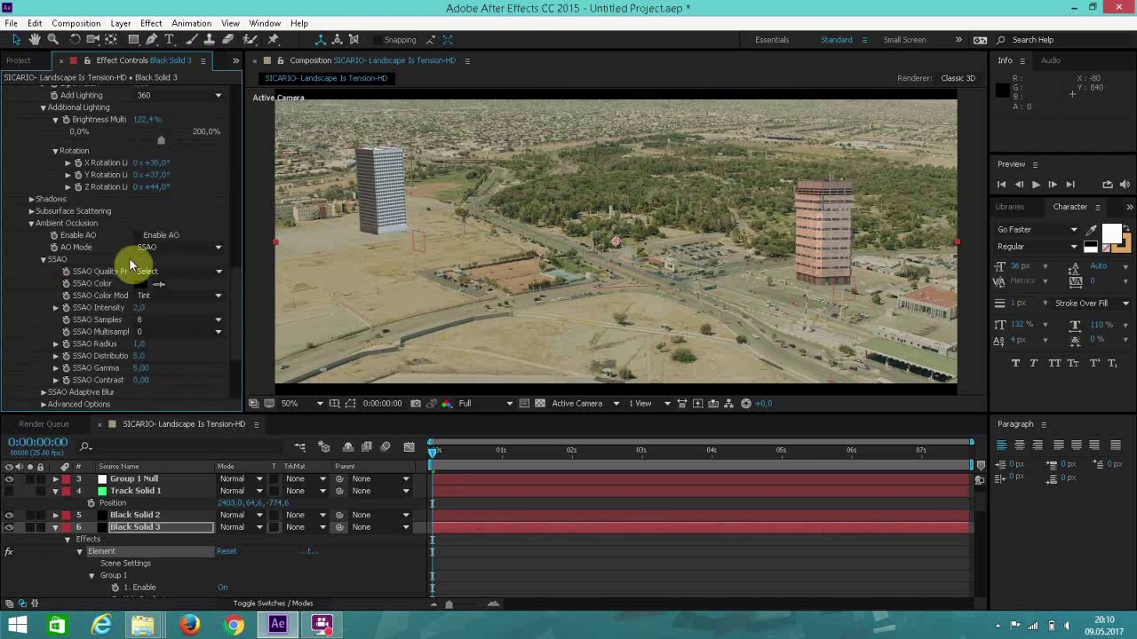
{"action": "left_click", "coordinate": [143, 332]}
{"action": "left_click", "coordinate": [159, 376]}
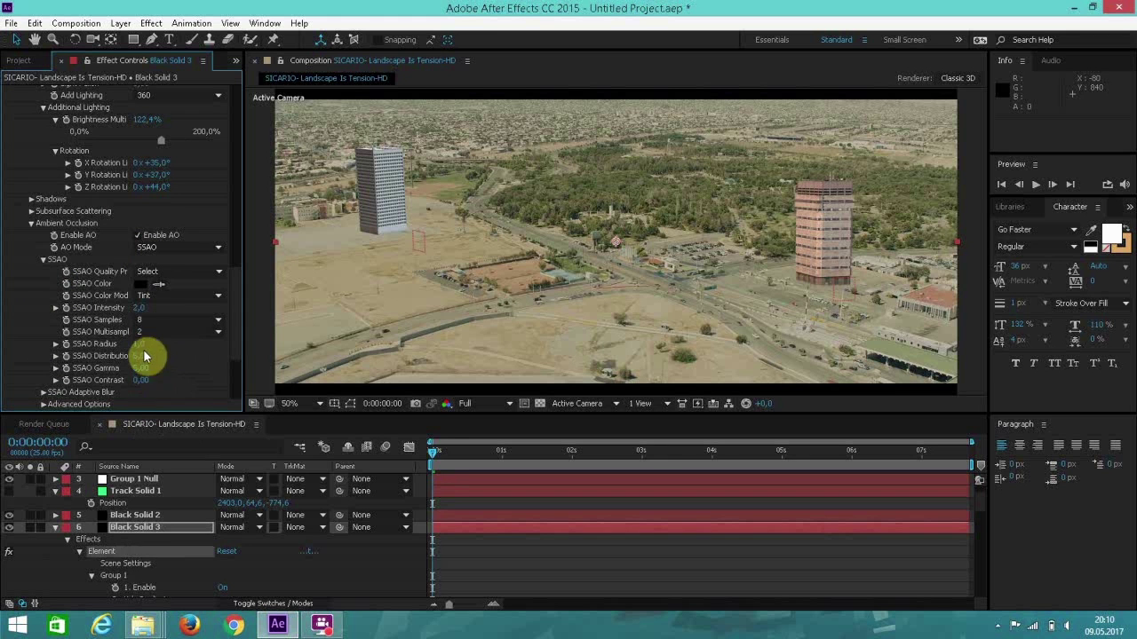
{"action": "left_click_drag", "start_coordinate": [163, 379], "coordinate": [200, 376]}
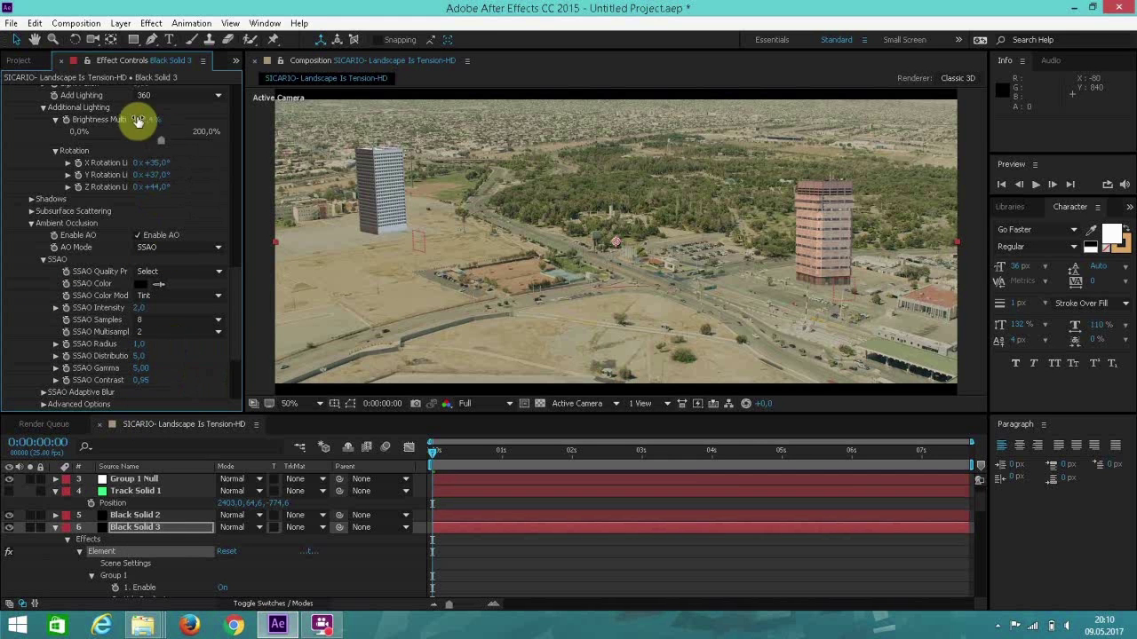
Step: Retune the additional light's rotation to X 16°, Y 23°, Z 22°
{"action": "left_click", "coordinate": [154, 176]}
{"action": "mouse_move", "coordinate": [160, 163]}
{"action": "left_mouse_down"}
{"action": "mouse_move", "coordinate": [178, 165]}
{"action": "mouse_move", "coordinate": [145, 168]}
{"action": "mouse_move", "coordinate": [163, 183]}
{"action": "left_mouse_up"}
{"action": "left_click", "coordinate": [162, 192]}
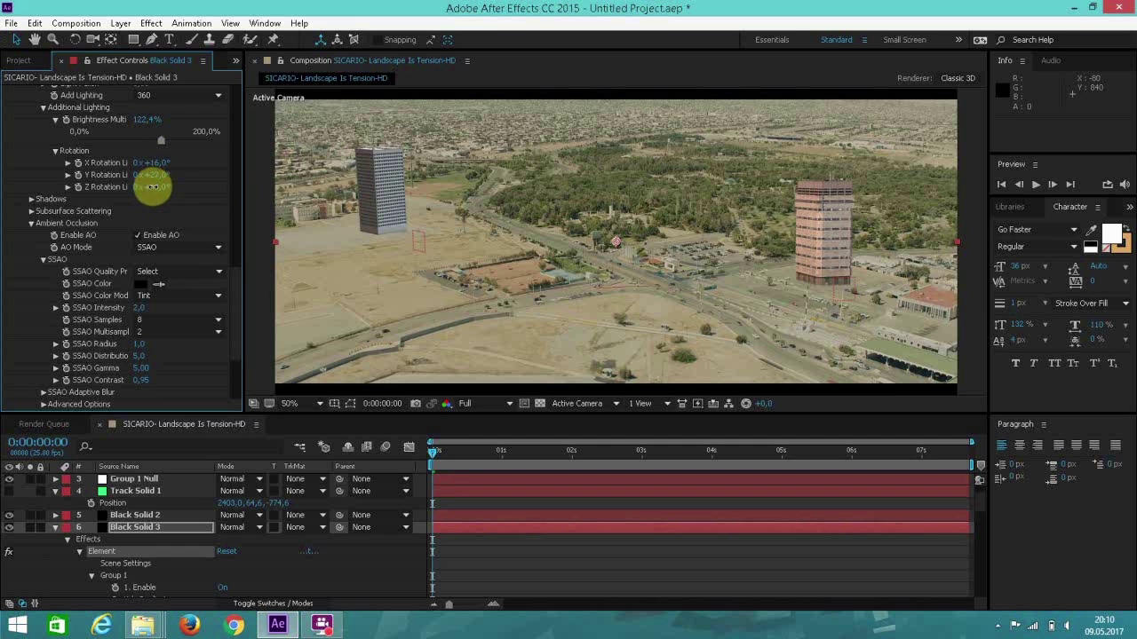
{"action": "left_click_drag", "start_coordinate": [153, 188], "coordinate": [155, 199]}
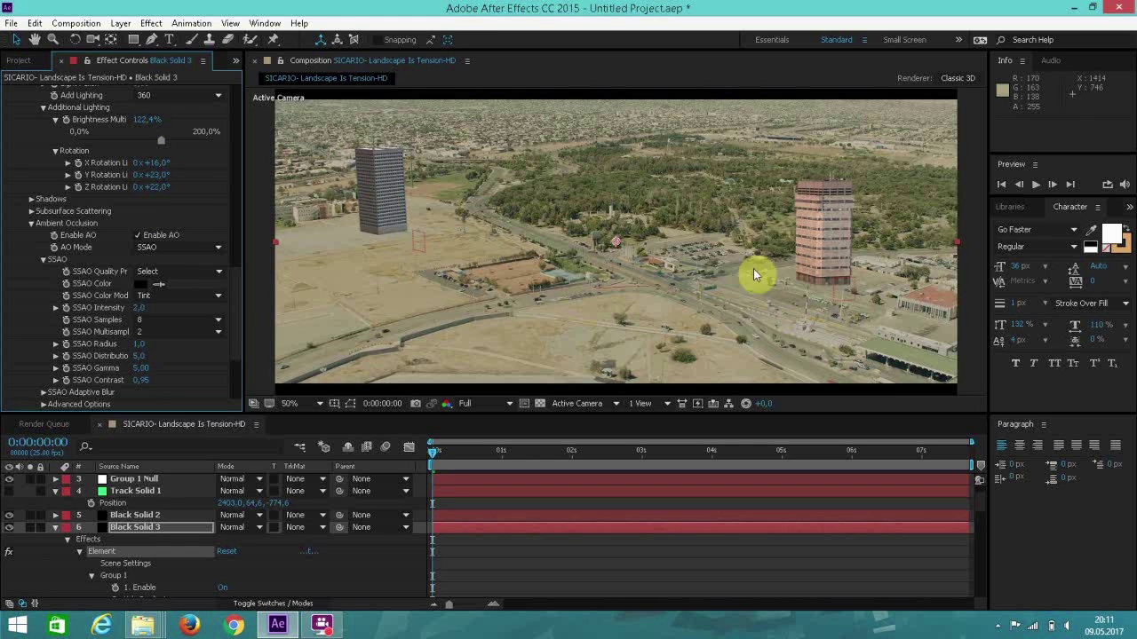
Step: Scale up the right tower's null and the top Group 1 Null to 140%
{"action": "key", "text": "comma"}
{"action": "key", "text": "comma"}
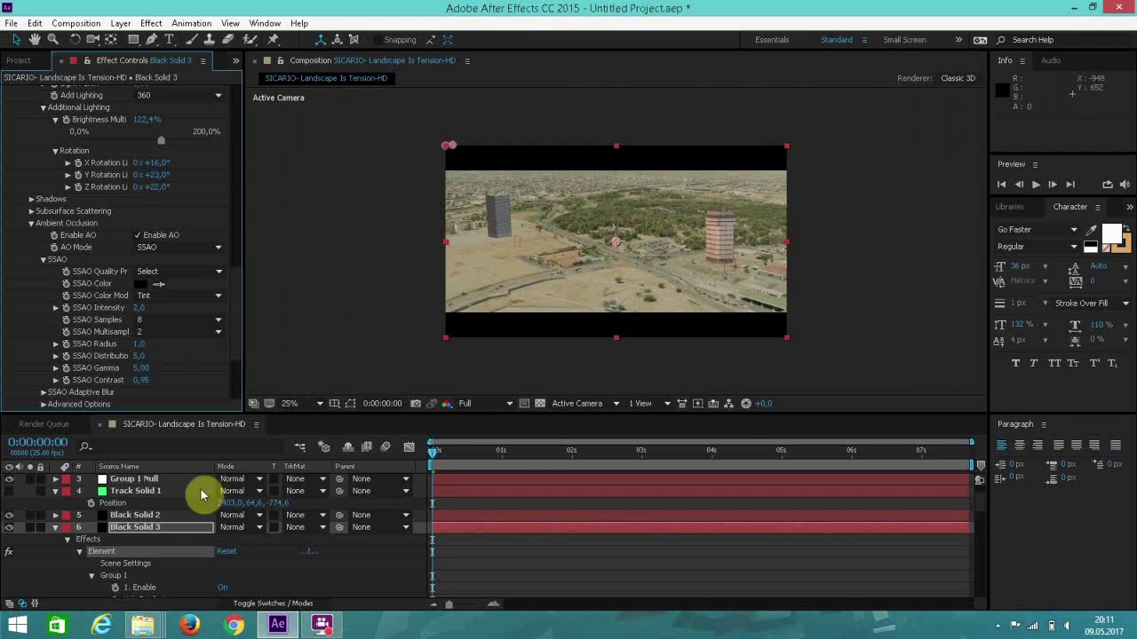
{"action": "left_click", "coordinate": [134, 480]}
{"action": "key", "text": "s"}
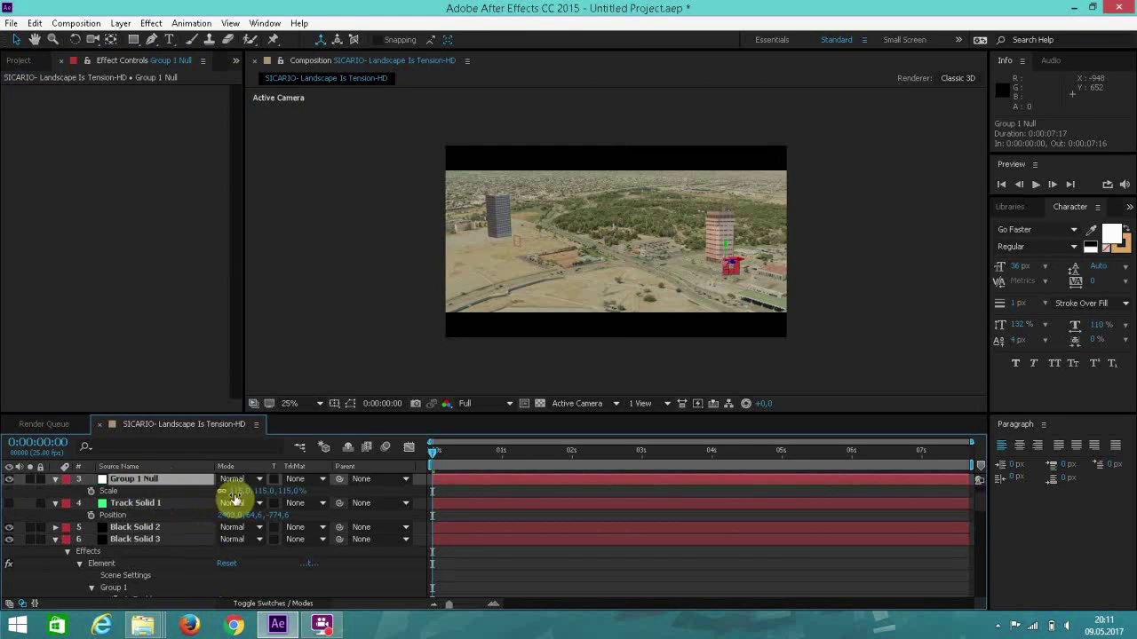
{"action": "left_click_drag", "start_coordinate": [232, 502], "coordinate": [266, 477]}
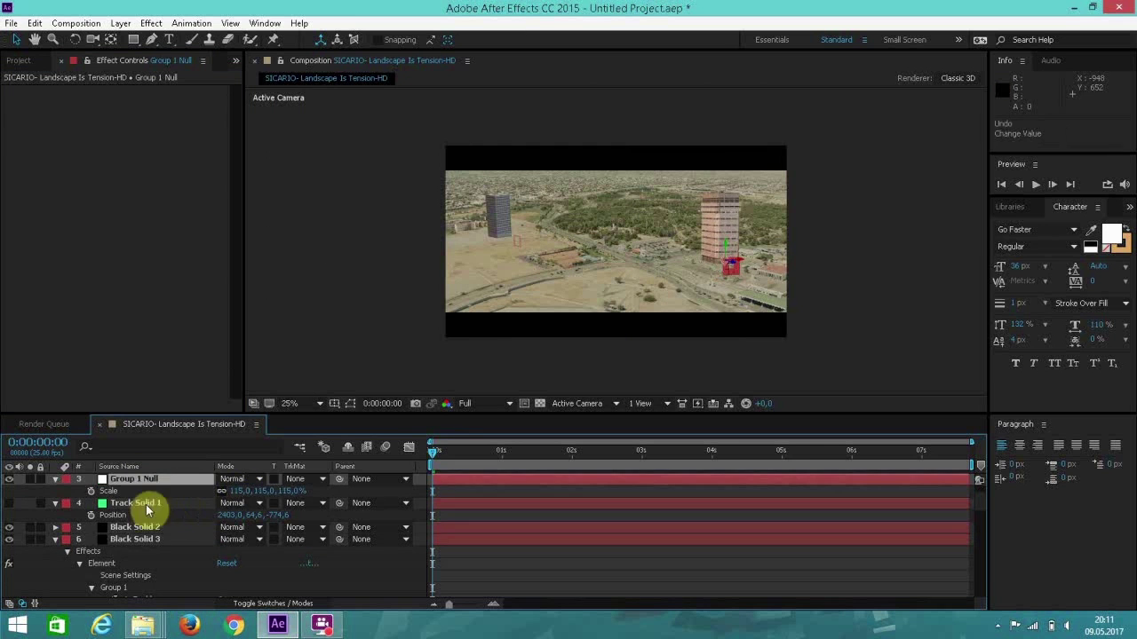
{"action": "scroll", "coordinate": [172, 533], "scroll_direction": "up", "scroll_amount": 1}
{"action": "left_click", "coordinate": [138, 480]}
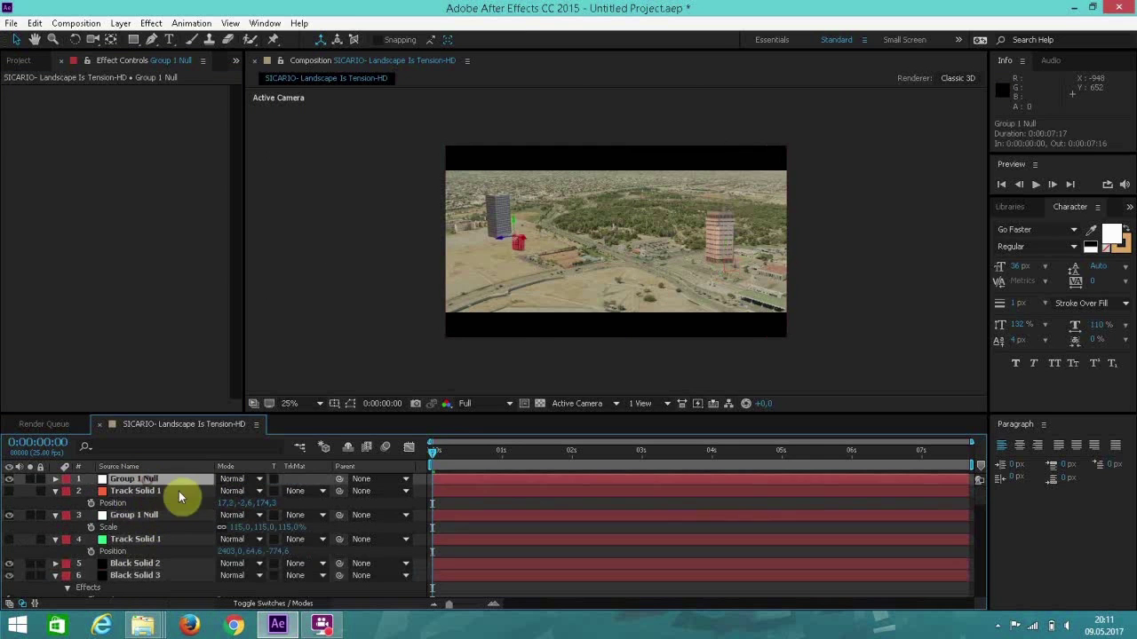
{"action": "key", "text": "s"}
{"action": "left_click_drag", "start_coordinate": [235, 491], "coordinate": [241, 490]}
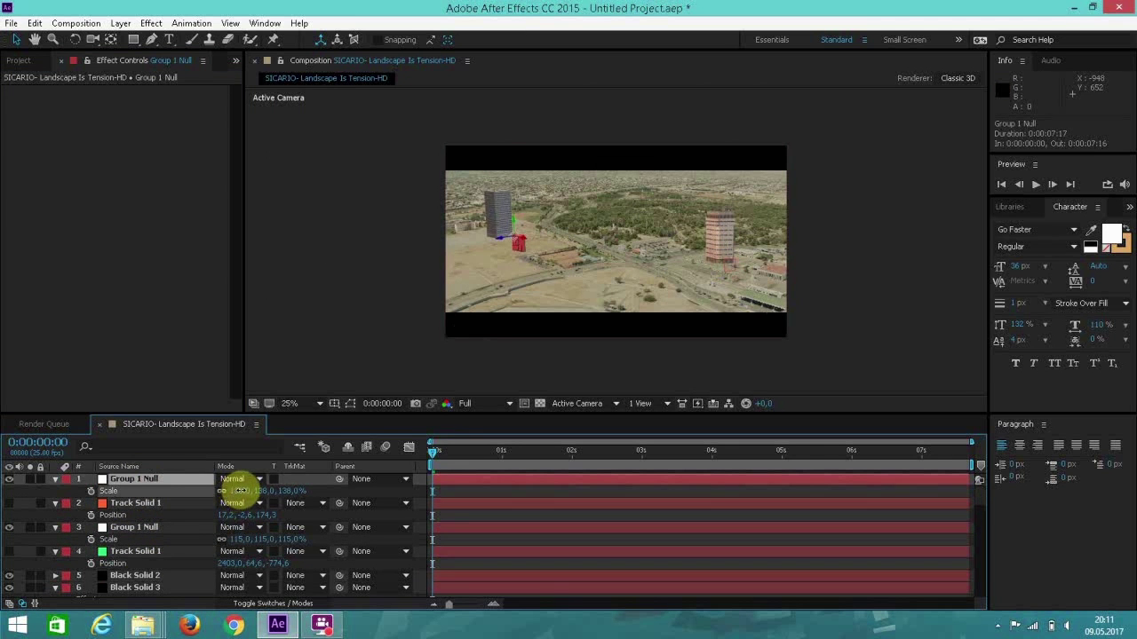
Step: Fit the composition in the viewer and resize panels to enlarge it
{"action": "scroll", "coordinate": [705, 292], "scroll_direction": "up", "scroll_amount": 4}
{"action": "scroll", "coordinate": [705, 292], "scroll_direction": "down", "scroll_amount": 2}
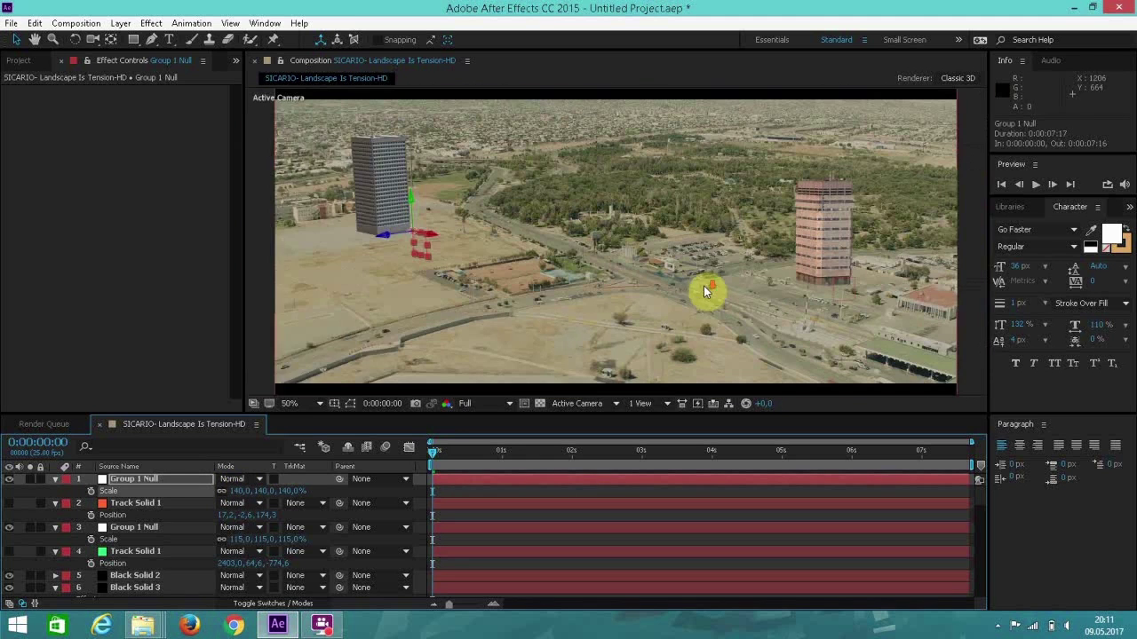
{"action": "left_click", "coordinate": [307, 404]}
{"action": "left_click", "coordinate": [333, 165]}
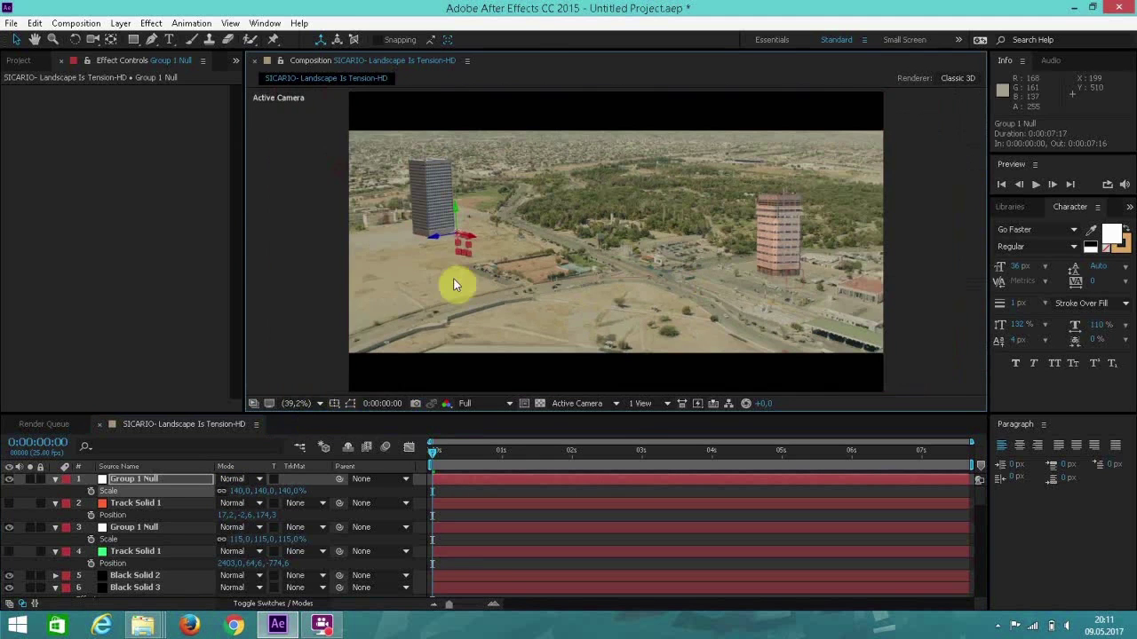
{"action": "left_click_drag", "start_coordinate": [613, 414], "coordinate": [616, 520]}
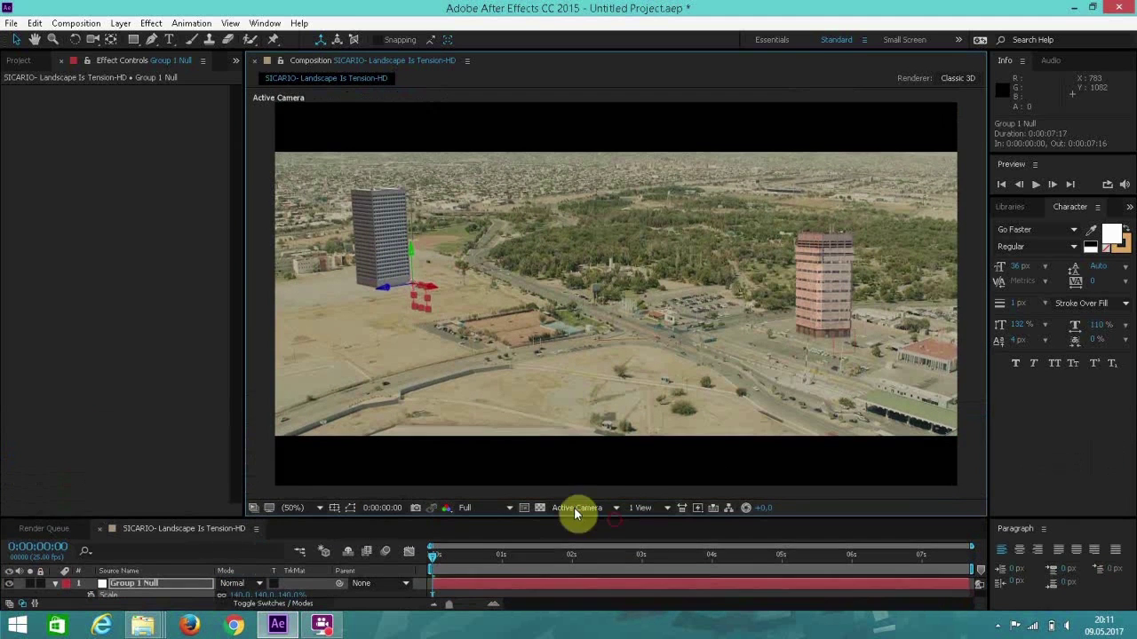
{"action": "left_click_drag", "start_coordinate": [243, 301], "coordinate": [63, 317]}
Step: RAM-preview the shot repeatedly with an enlarged viewer, stopping at 0:00:04:13
{"action": "left_click", "coordinate": [1032, 186]}
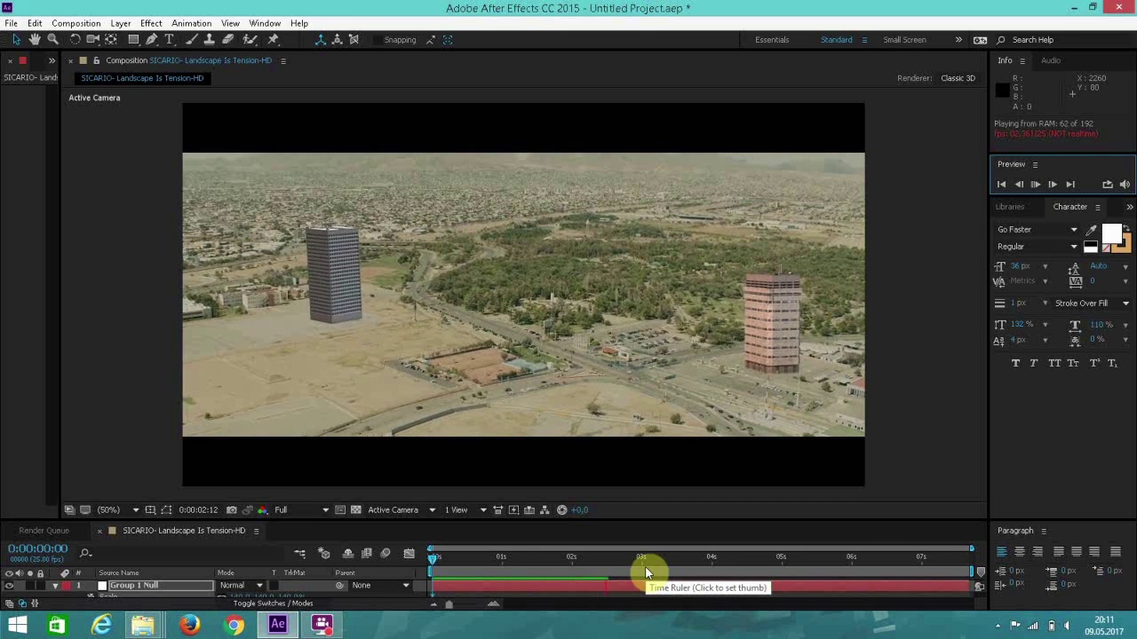
{"action": "left_click", "coordinate": [1039, 185]}
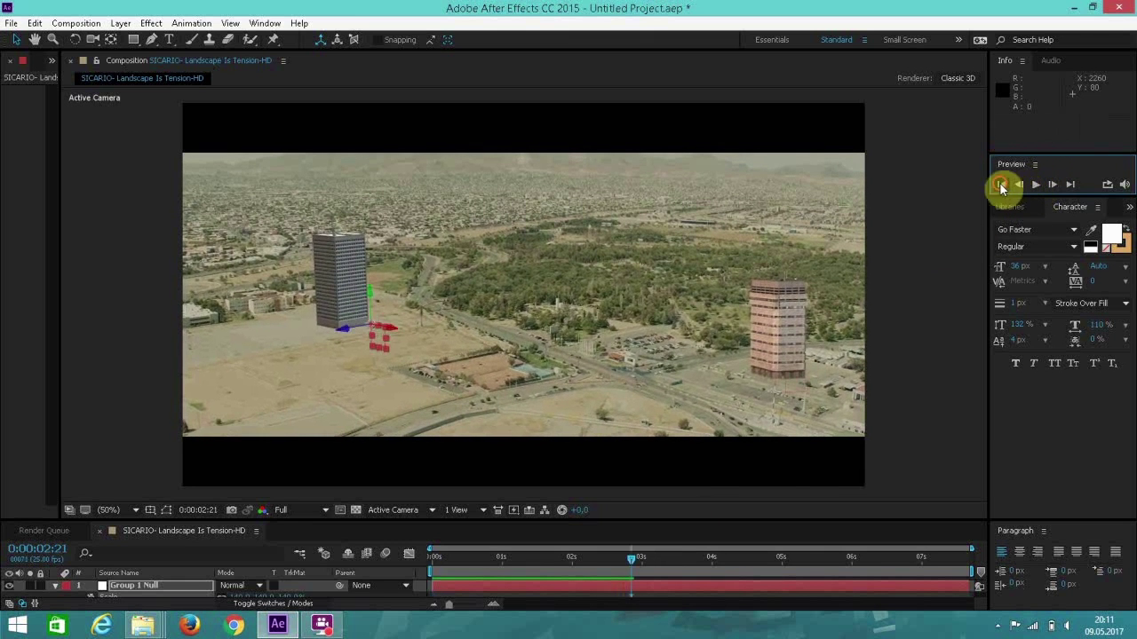
{"action": "left_click", "coordinate": [1002, 184]}
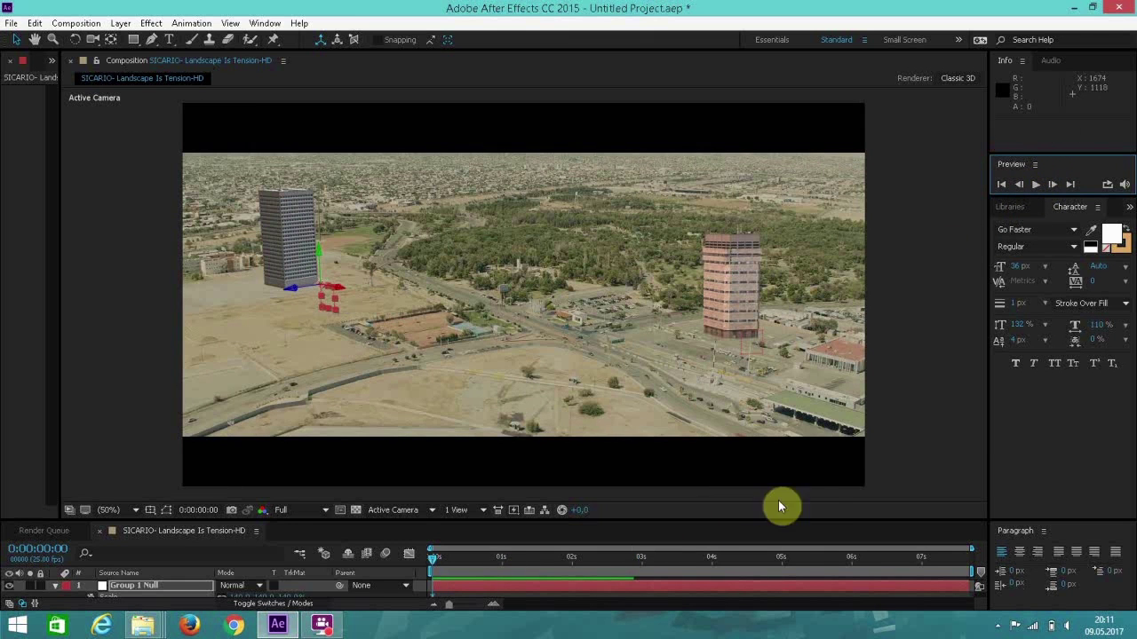
{"action": "left_click_drag", "start_coordinate": [810, 520], "coordinate": [879, 588]}
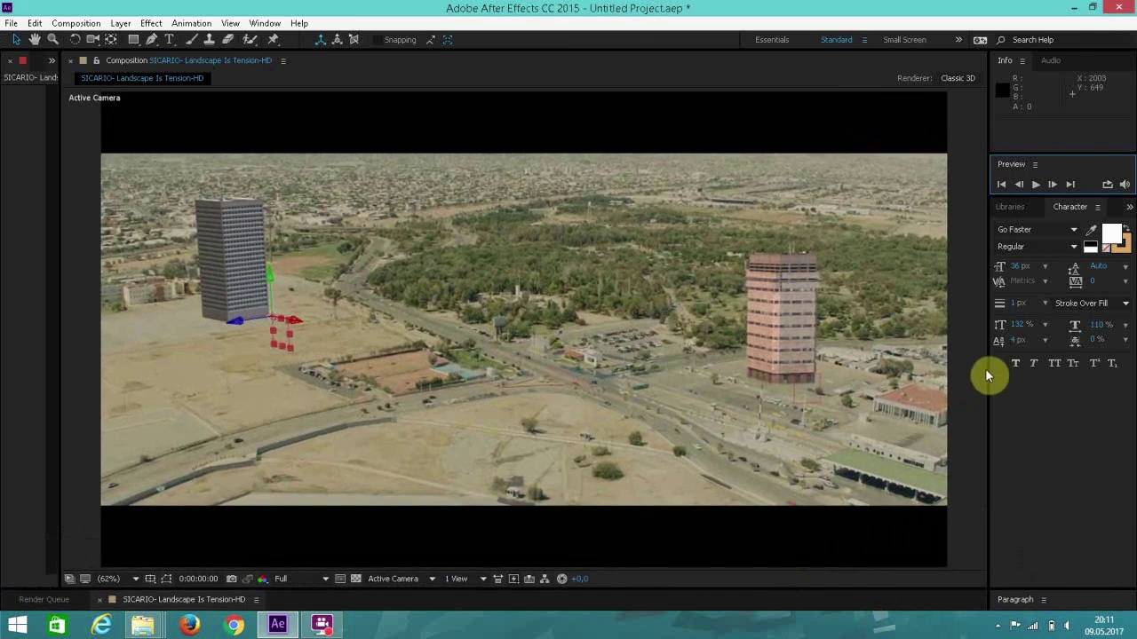
{"action": "left_click_drag", "start_coordinate": [992, 381], "coordinate": [1041, 284]}
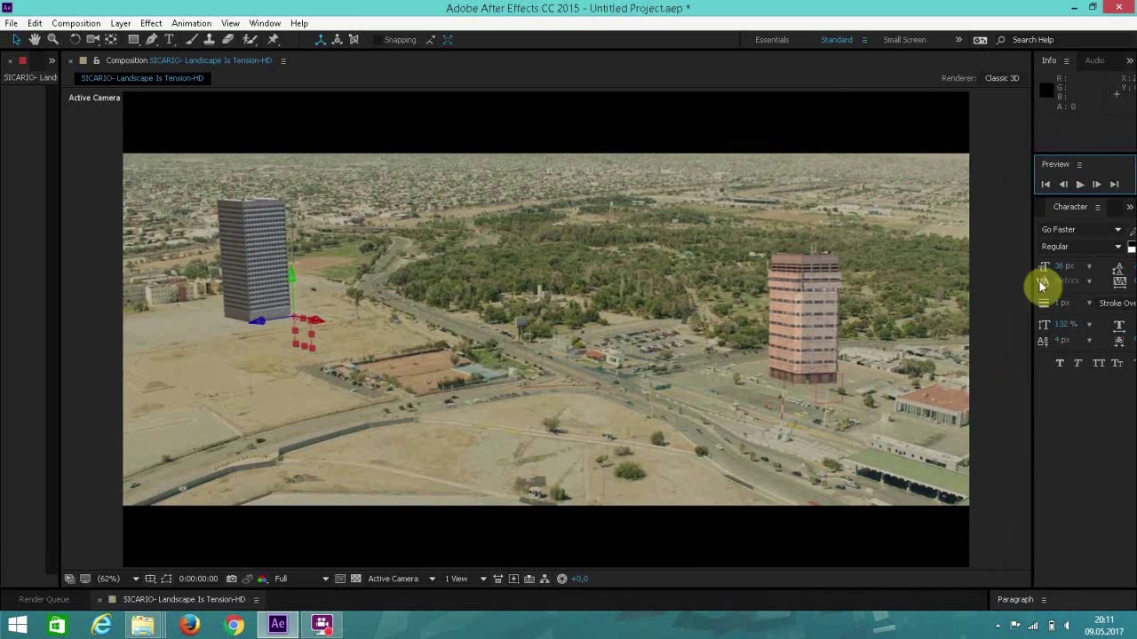
{"action": "left_click", "coordinate": [1075, 186]}
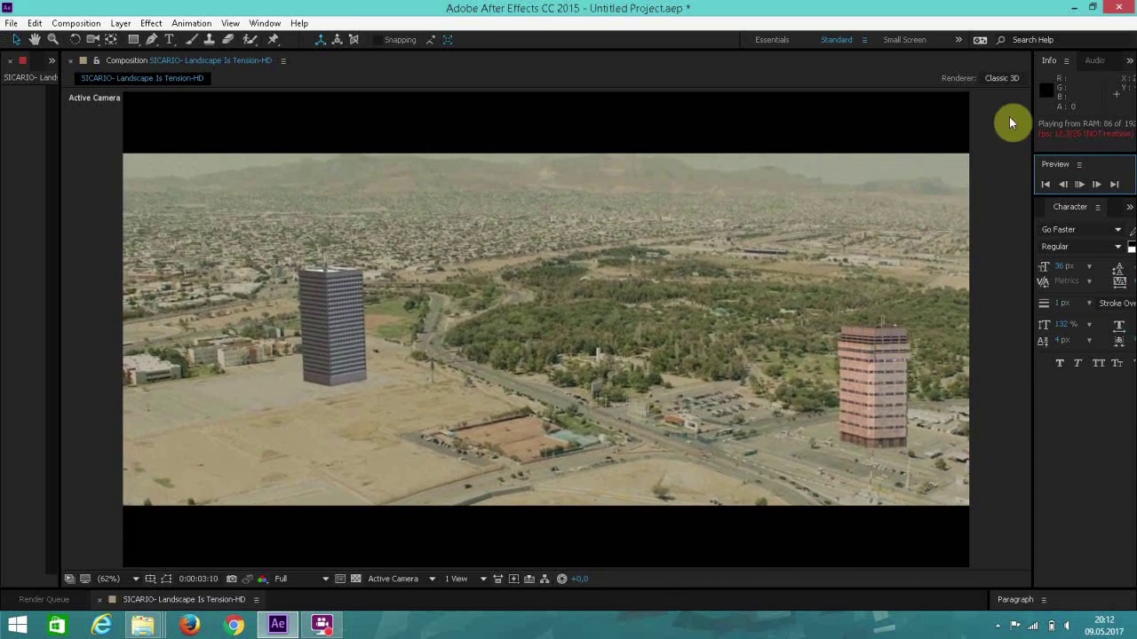
{"action": "left_click", "coordinate": [1082, 186]}
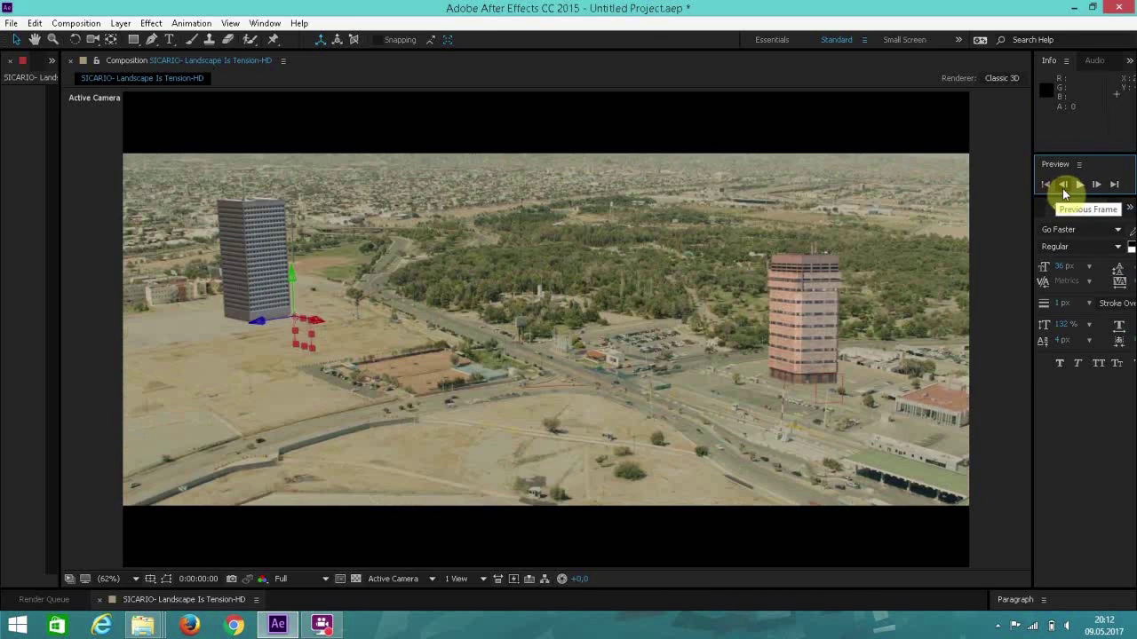
{"action": "left_click", "coordinate": [1078, 186]}
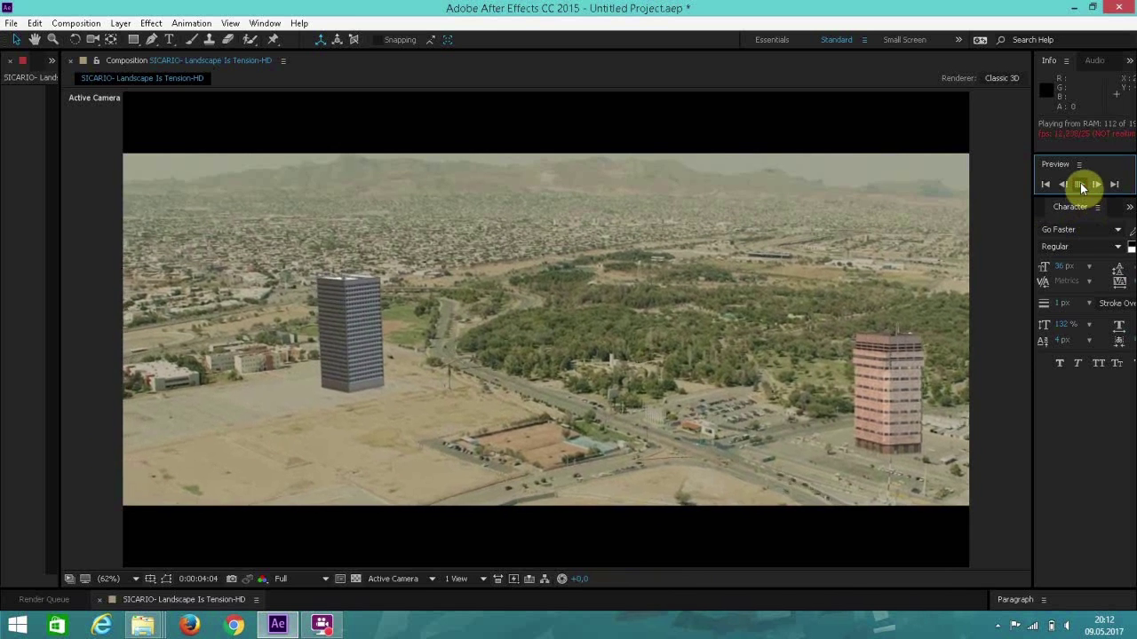
{"action": "left_click", "coordinate": [1080, 183]}
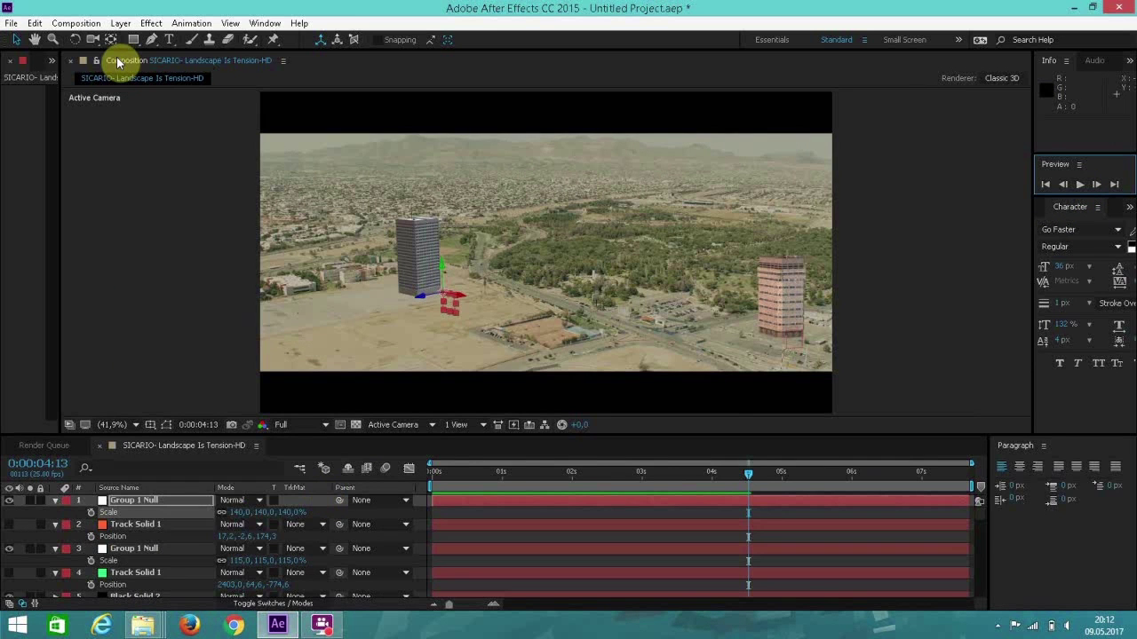
Step: Create a new Black Solid 4 and move it just above Track Solid 1
{"action": "left_click", "coordinate": [120, 23]}
{"action": "left_click", "coordinate": [395, 56]}
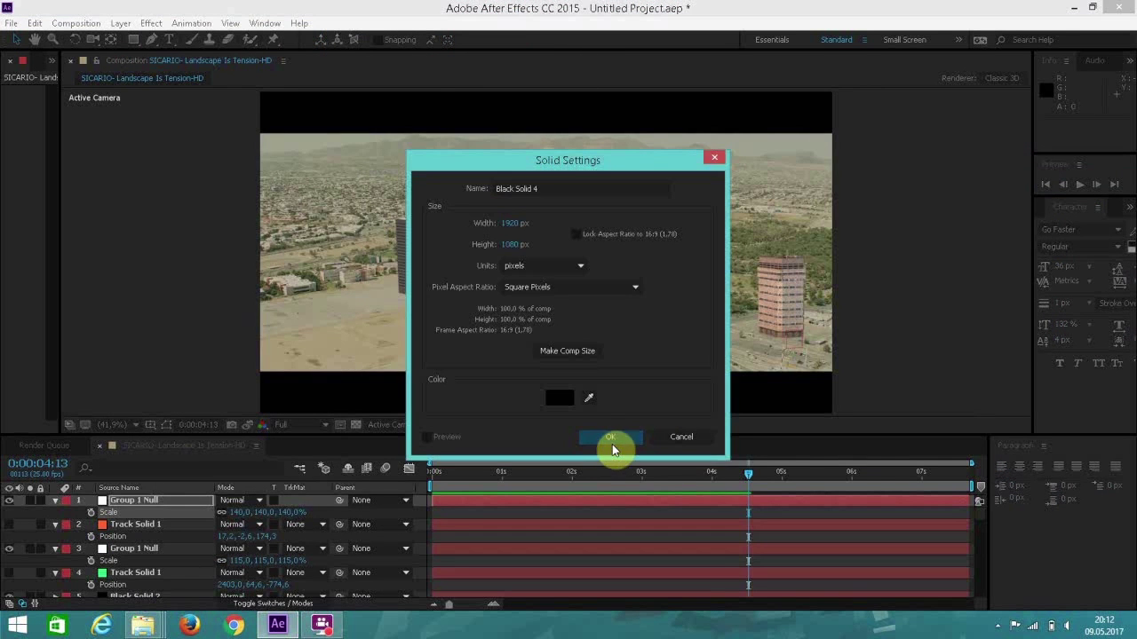
{"action": "left_click", "coordinate": [611, 440]}
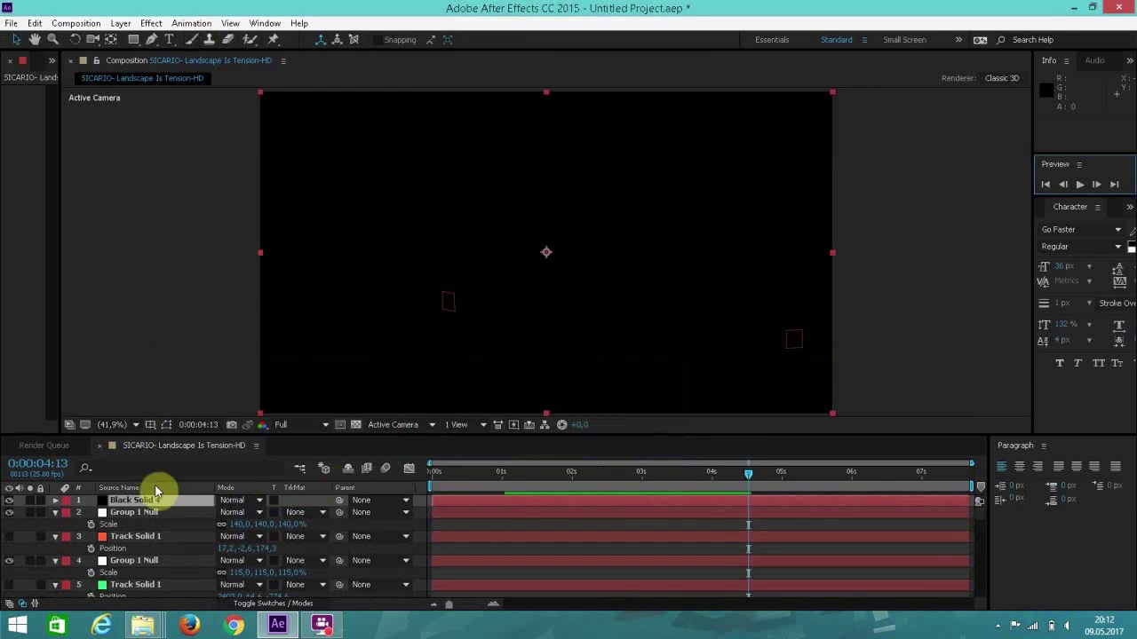
{"action": "left_click_drag", "start_coordinate": [155, 491], "coordinate": [160, 586]}
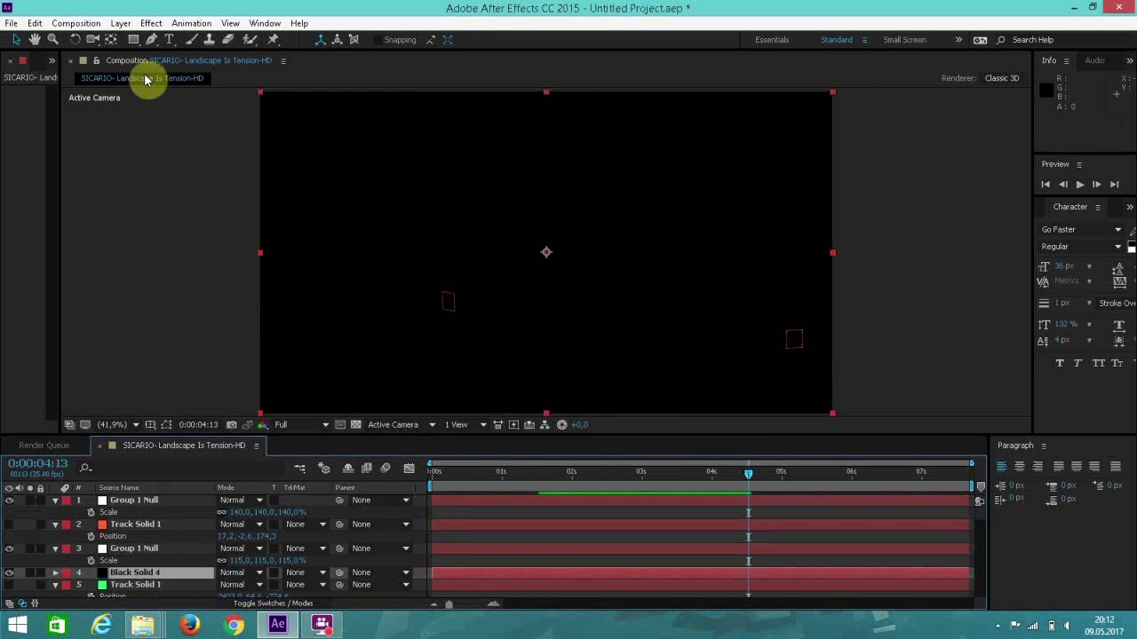
Step: Apply the Element effect to Black Solid 4 and set Group 1's Replicator Shape to Plane
{"action": "left_click", "coordinate": [153, 24]}
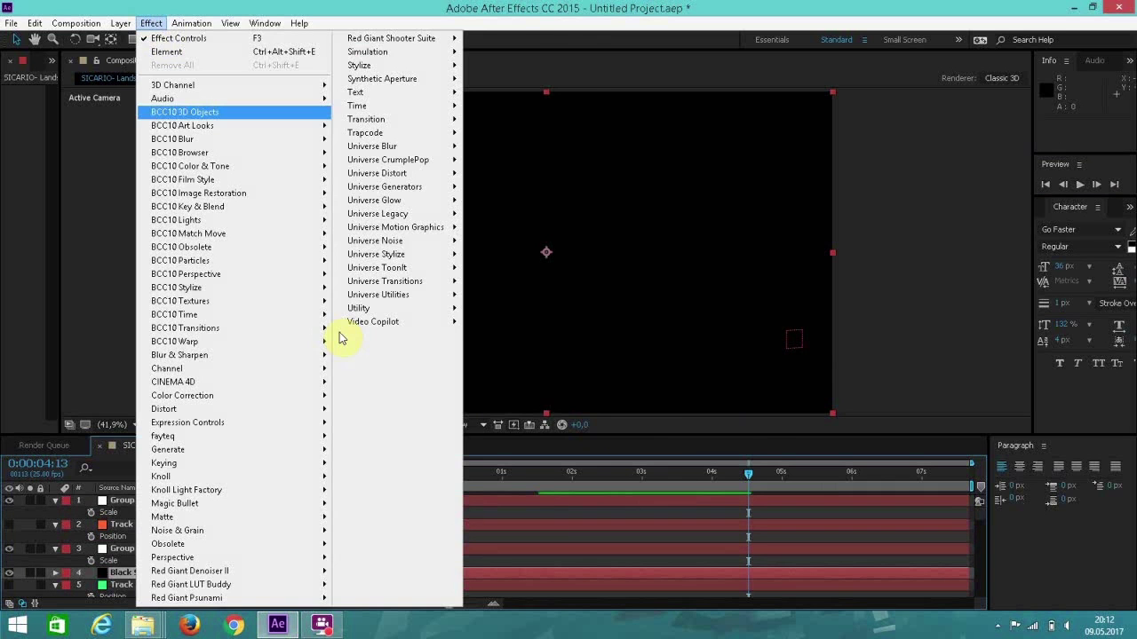
{"action": "left_click", "coordinate": [454, 309]}
{"action": "left_click_drag", "start_coordinate": [57, 152], "coordinate": [299, 165]}
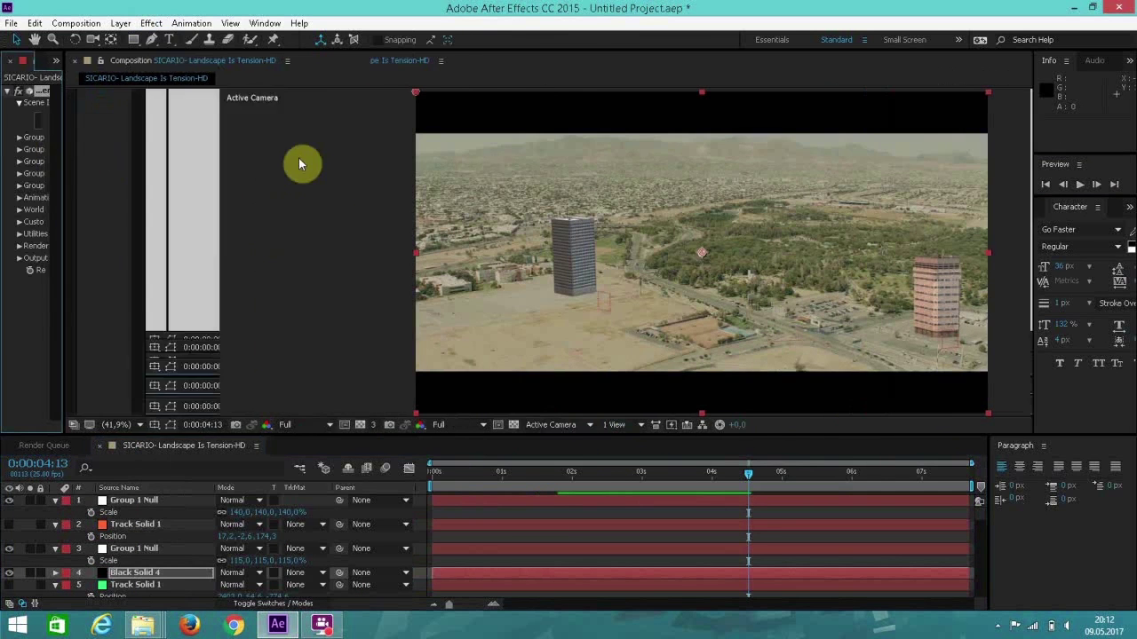
{"action": "left_click", "coordinate": [19, 138]}
{"action": "left_click", "coordinate": [31, 162]}
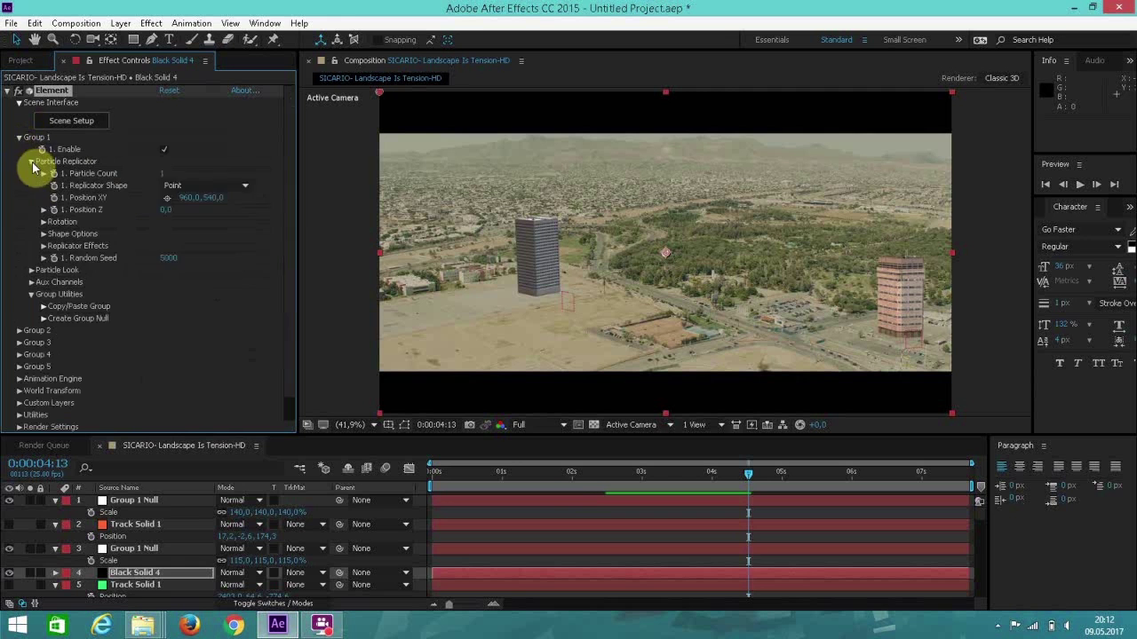
{"action": "left_click", "coordinate": [183, 185]}
{"action": "left_click", "coordinate": [126, 145]}
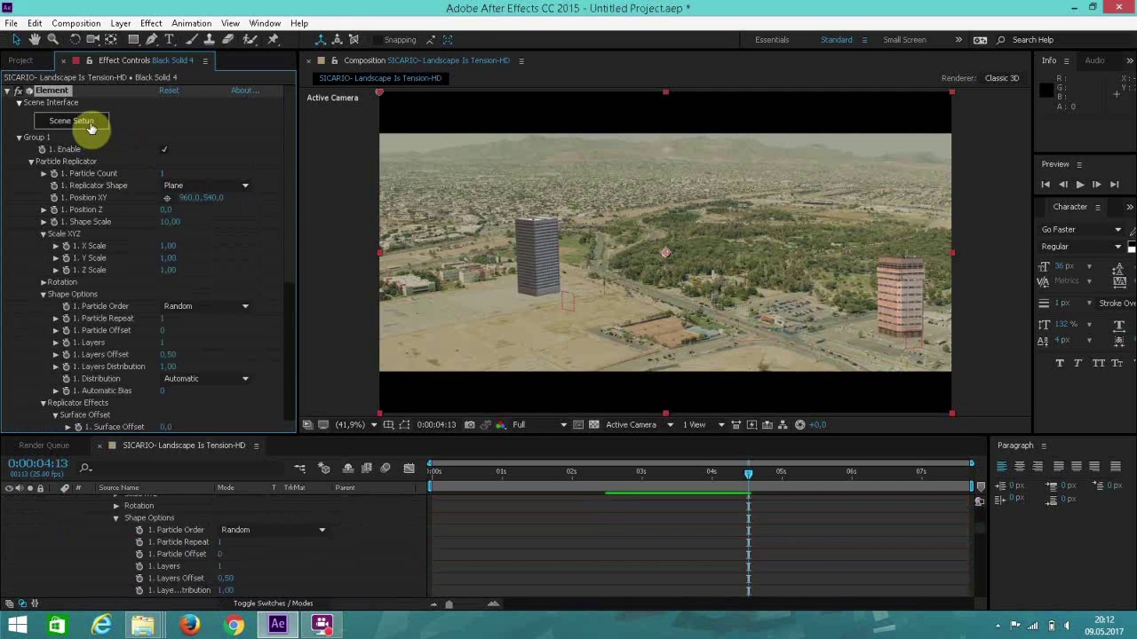
{"action": "left_click", "coordinate": [90, 124]}
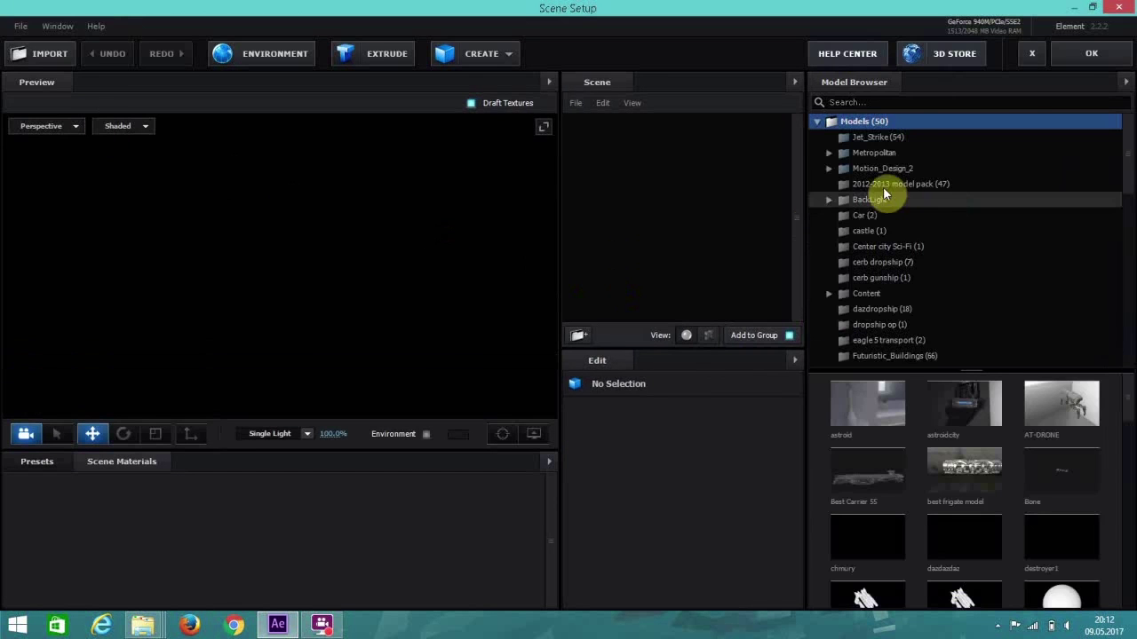
Step: Load the building_03 model from the Metropolitan (156) pack into the scene
{"action": "left_click", "coordinate": [874, 154]}
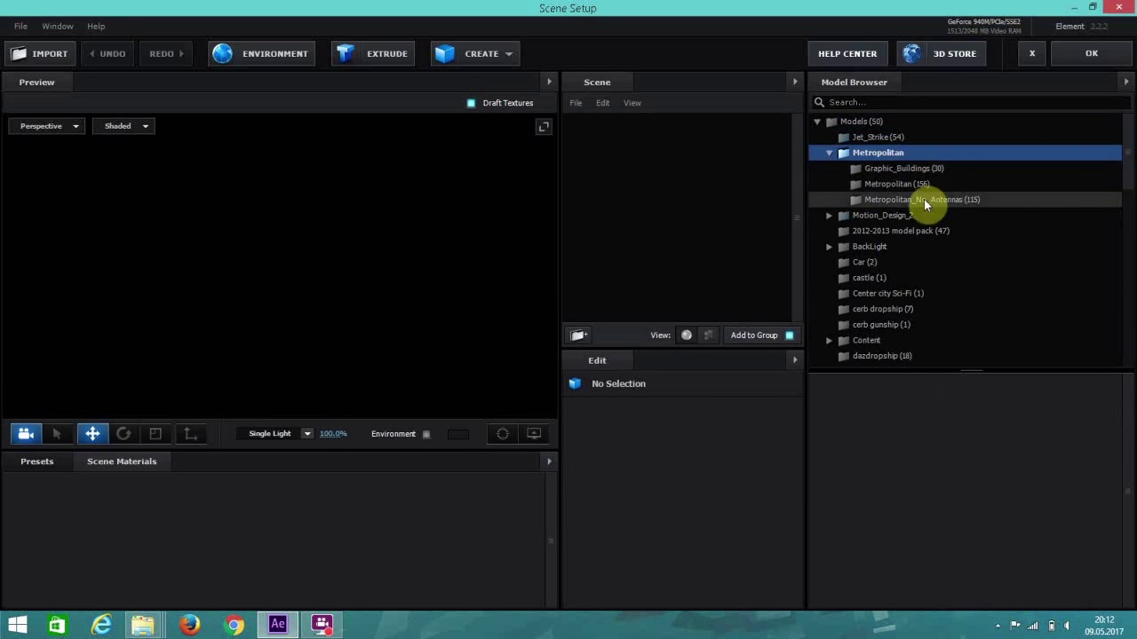
{"action": "left_click", "coordinate": [900, 185]}
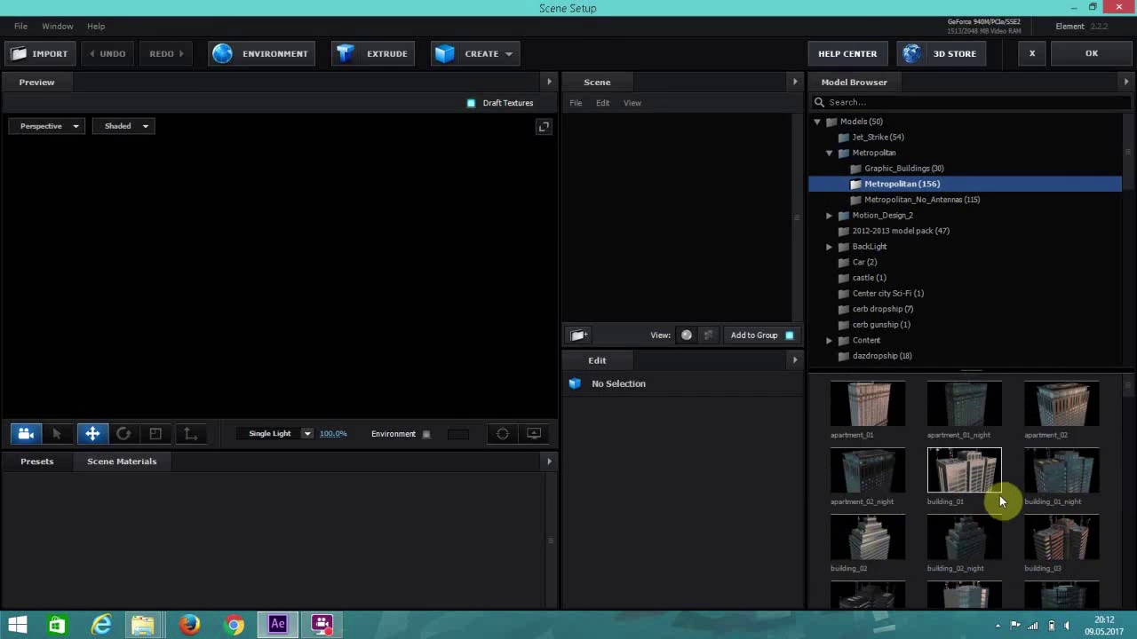
{"action": "scroll", "coordinate": [992, 488], "scroll_direction": "down", "scroll_amount": 1}
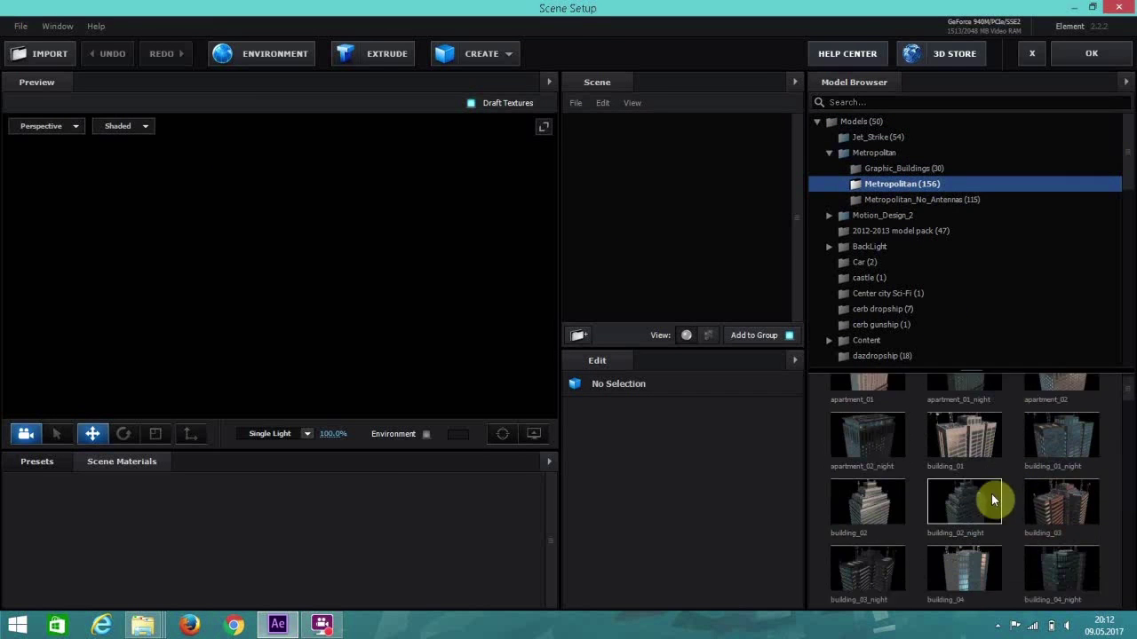
{"action": "left_click", "coordinate": [1058, 472]}
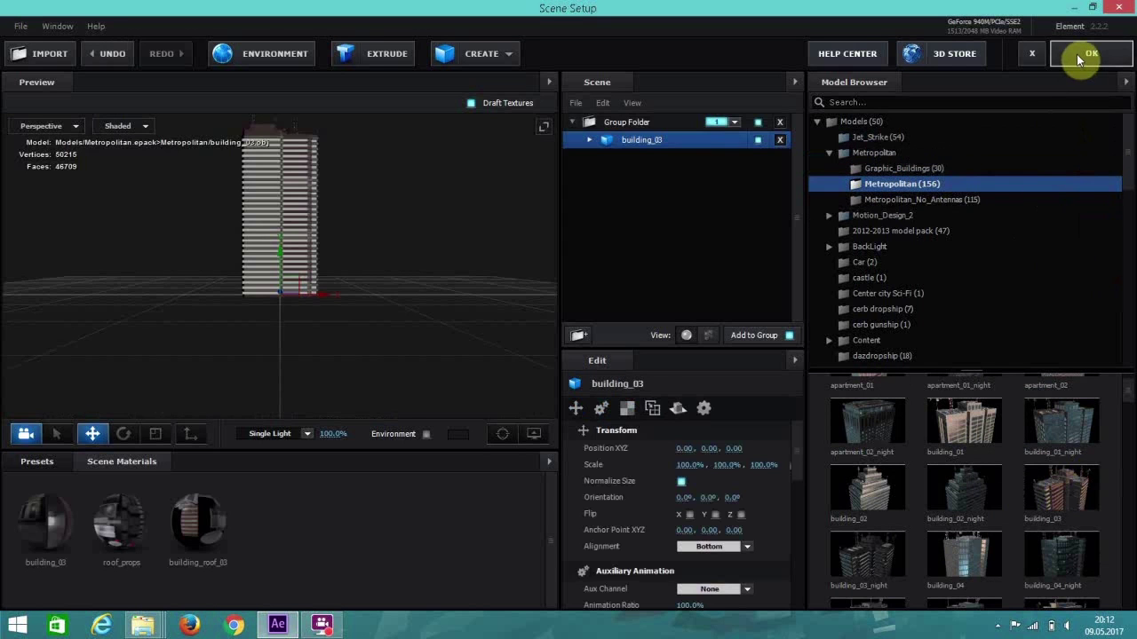
Step: Enable environment lighting with the V1_Environment Town_blurred preset and accept the scene
{"action": "left_click", "coordinate": [426, 434]}
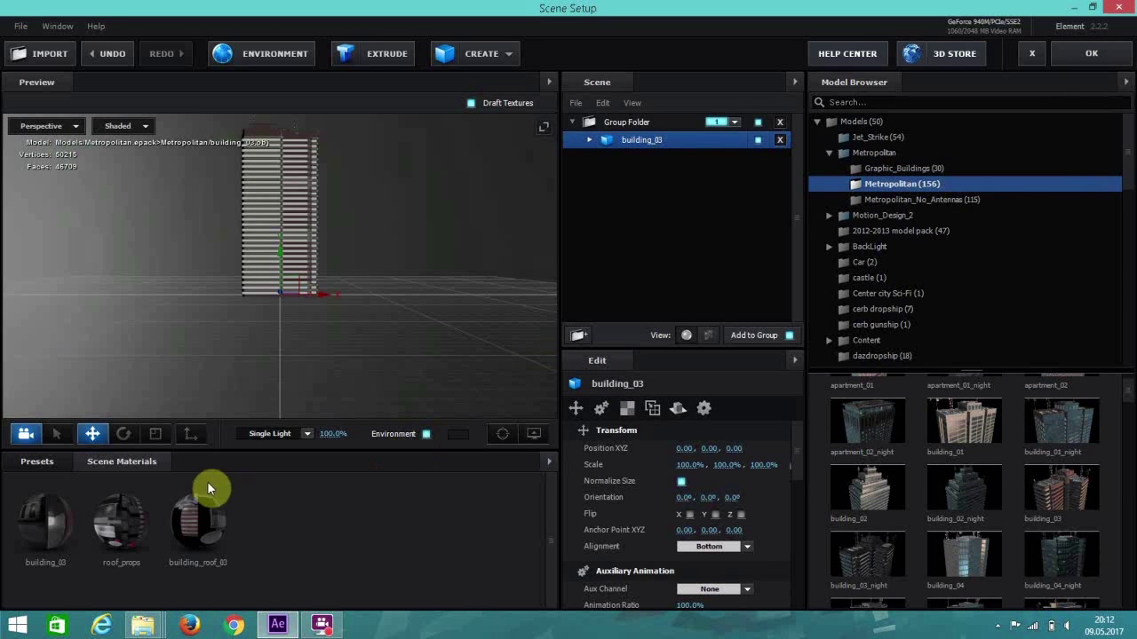
{"action": "left_click", "coordinate": [42, 461]}
{"action": "left_click", "coordinate": [86, 495]}
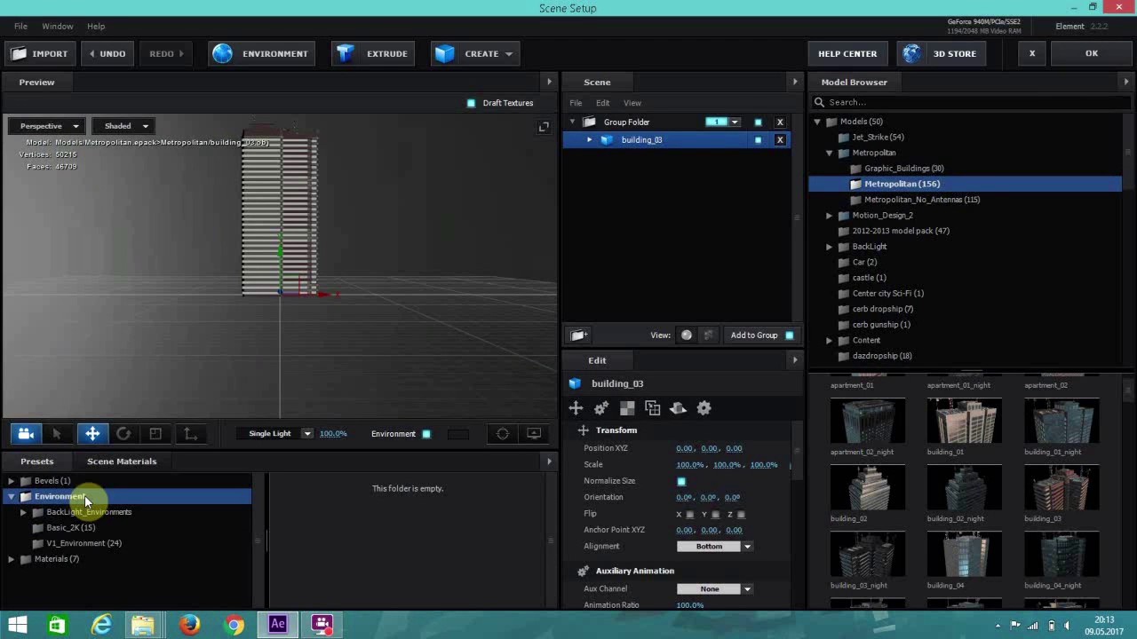
{"action": "left_click", "coordinate": [93, 543]}
{"action": "scroll", "coordinate": [459, 571], "scroll_direction": "down", "scroll_amount": 2}
{"action": "scroll", "coordinate": [452, 566], "scroll_direction": "down", "scroll_amount": 1}
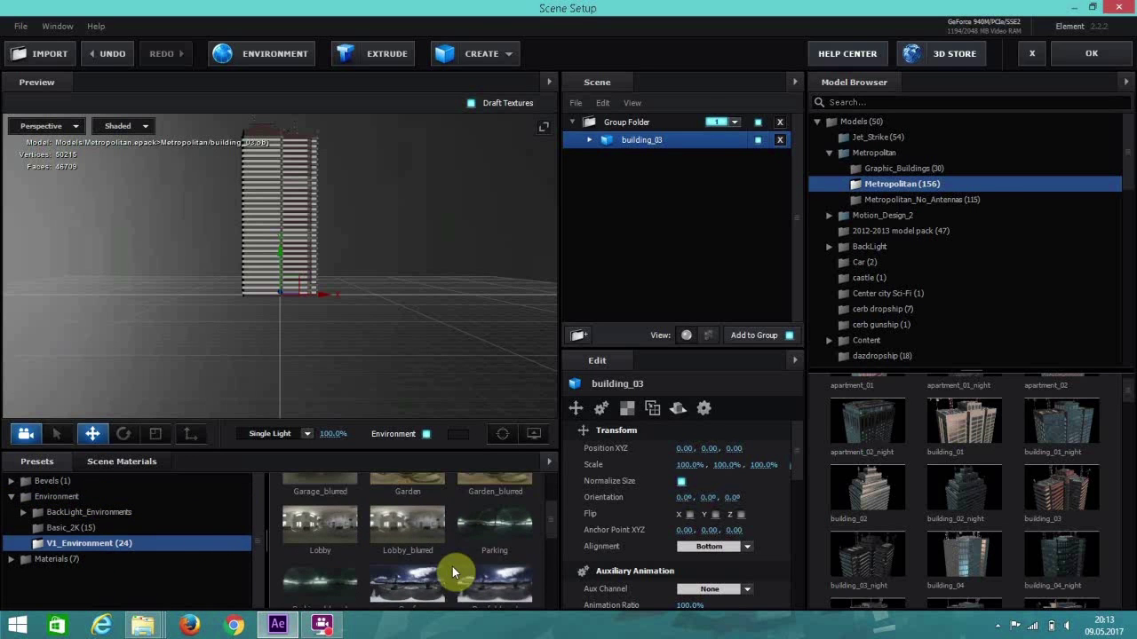
{"action": "scroll", "coordinate": [421, 553], "scroll_direction": "down", "scroll_amount": 2}
{"action": "scroll", "coordinate": [419, 553], "scroll_direction": "down", "scroll_amount": 1}
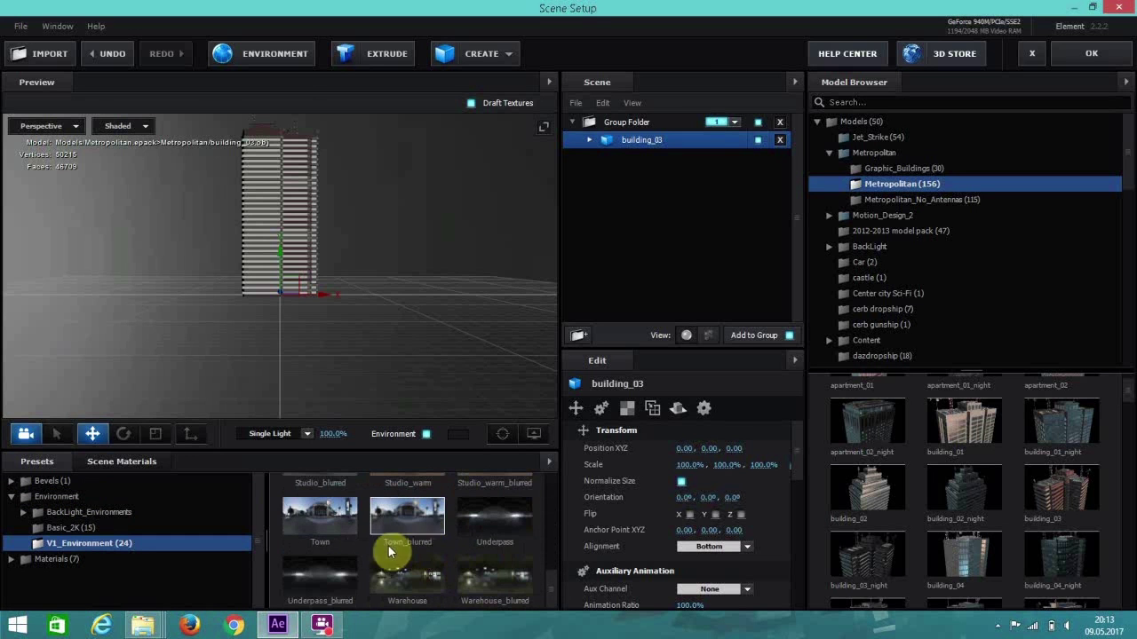
{"action": "left_click", "coordinate": [294, 521]}
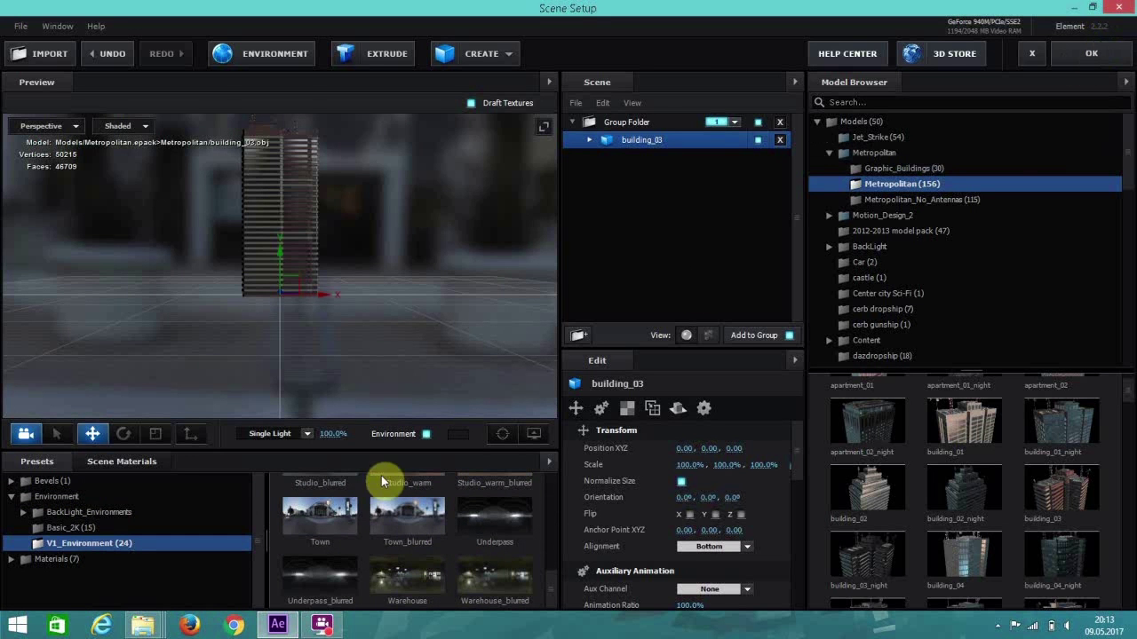
{"action": "left_click", "coordinate": [1063, 53]}
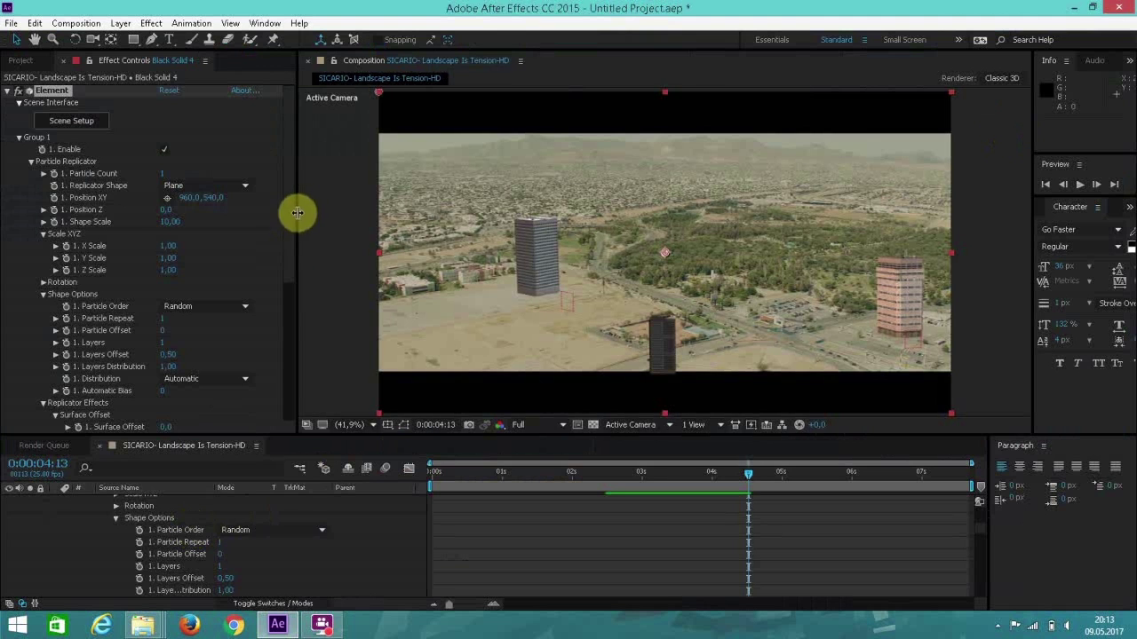
Step: Create a Group Null for Black Solid 4's Group 1 from Group Utilities
{"action": "left_click_drag", "start_coordinate": [293, 214], "coordinate": [296, 355]}
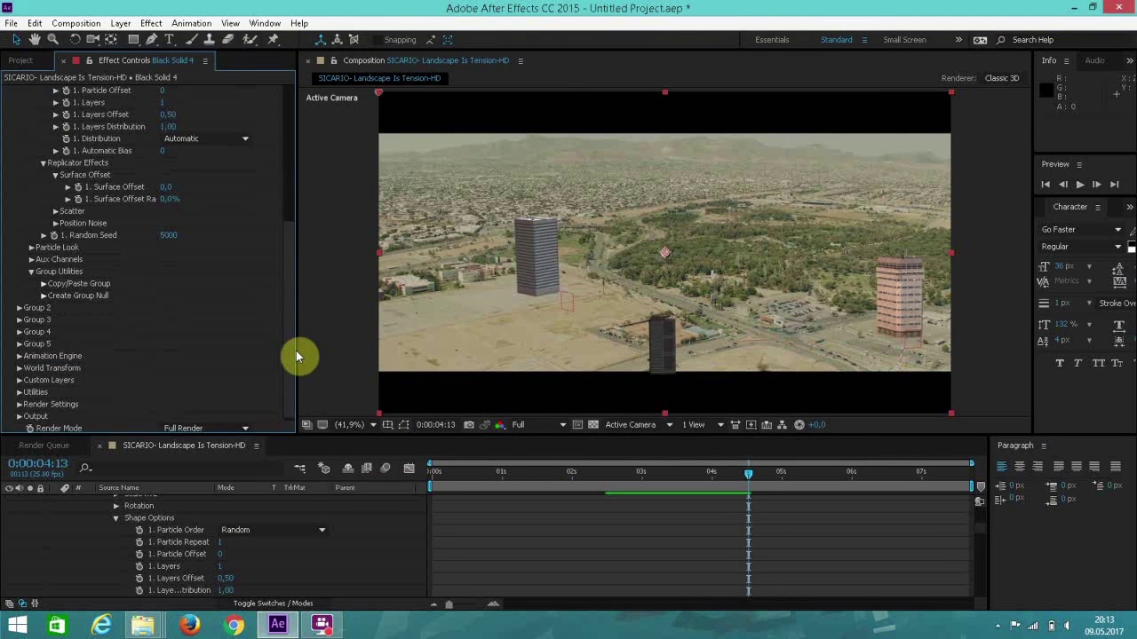
{"action": "left_click", "coordinate": [42, 296]}
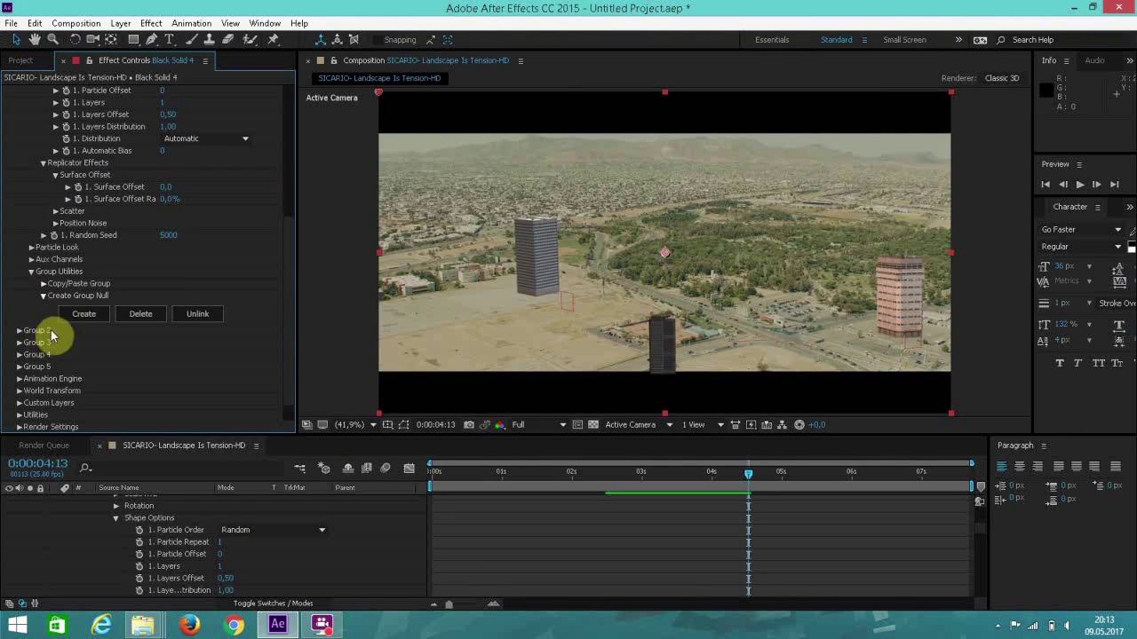
{"action": "left_click", "coordinate": [84, 317]}
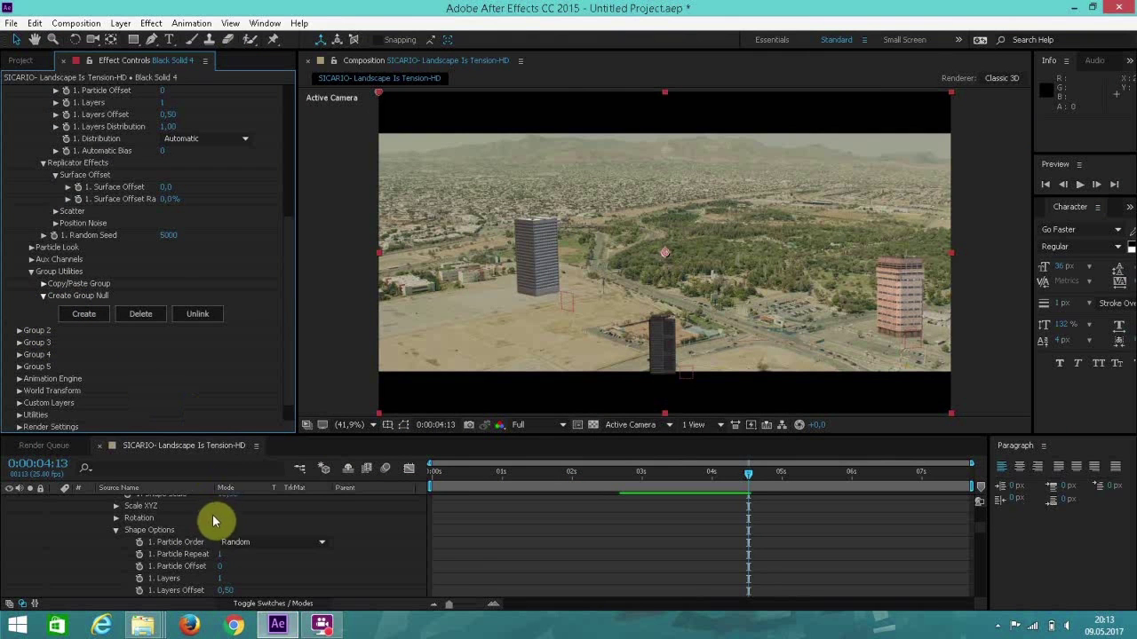
Step: Reorder the Group 1 Nulls so the newly created null sits at the top of the timeline
{"action": "scroll", "coordinate": [212, 515], "scroll_direction": "up", "scroll_amount": 2}
{"action": "scroll", "coordinate": [219, 525], "scroll_direction": "up", "scroll_amount": 3}
{"action": "left_click", "coordinate": [177, 504]}
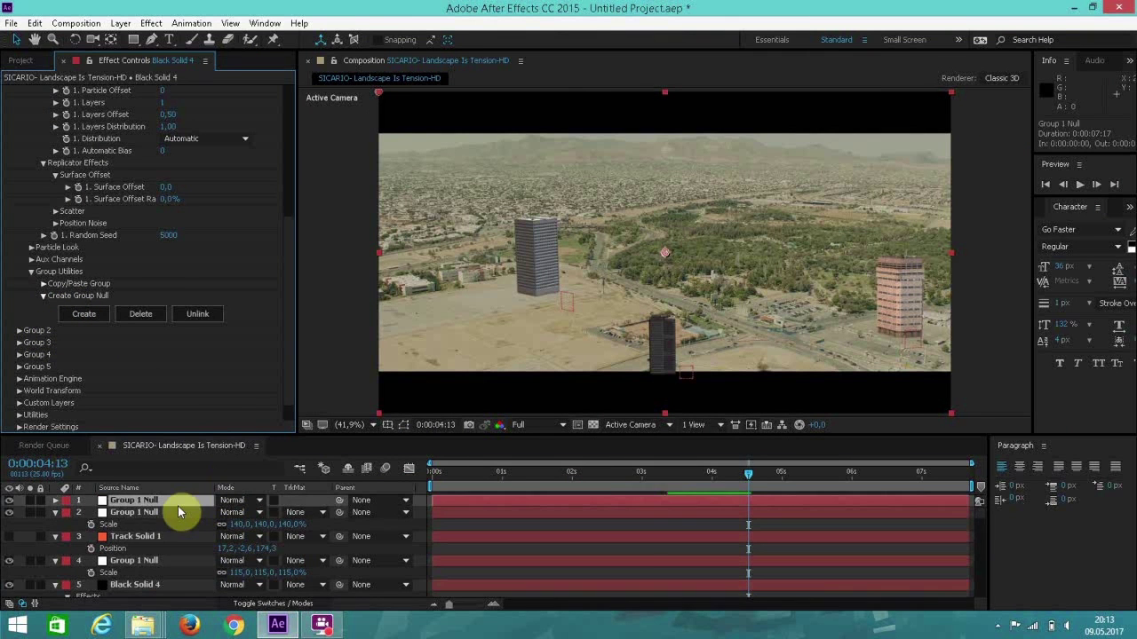
{"action": "left_click", "coordinate": [142, 513]}
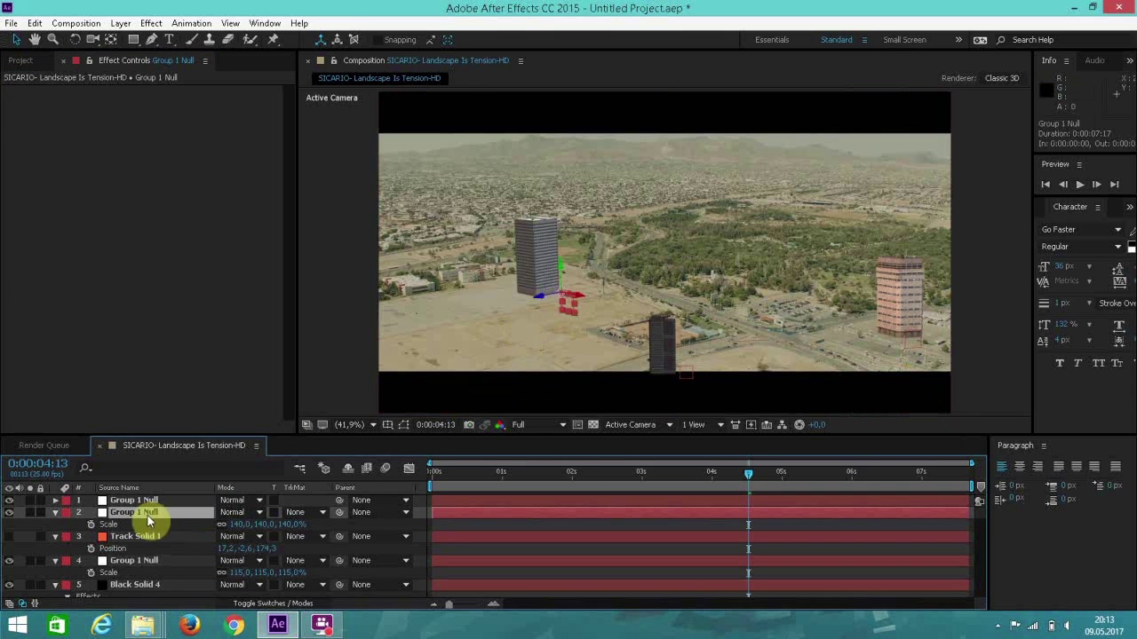
{"action": "left_click_drag", "start_coordinate": [148, 521], "coordinate": [151, 497]}
{"action": "left_click", "coordinate": [145, 540]}
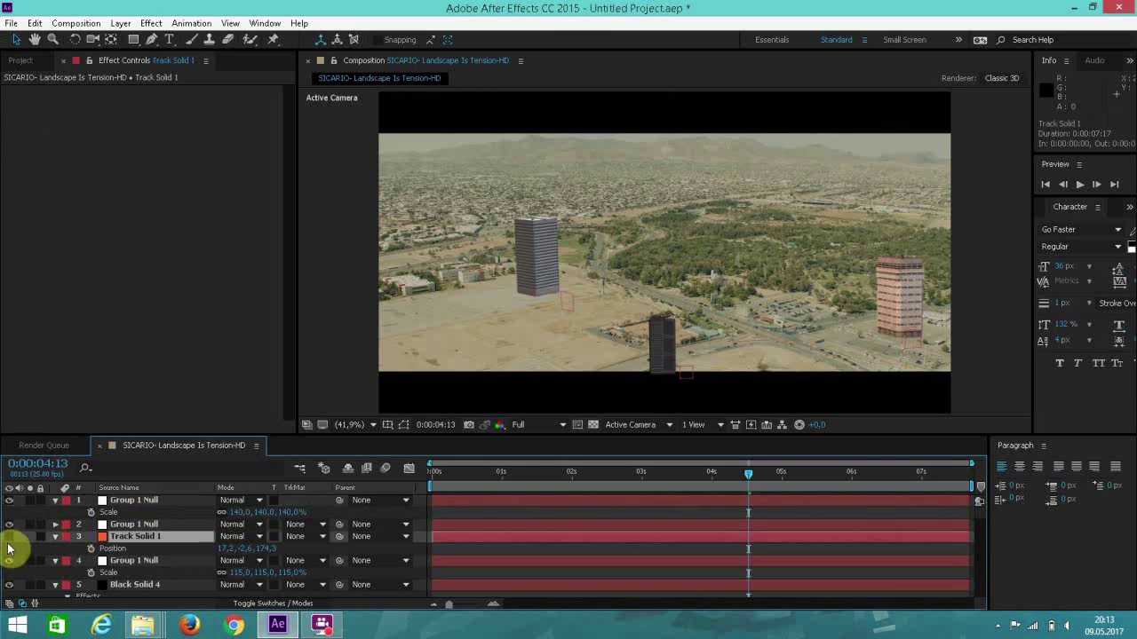
{"action": "left_click", "coordinate": [8, 538]}
{"action": "left_click", "coordinate": [9, 538]}
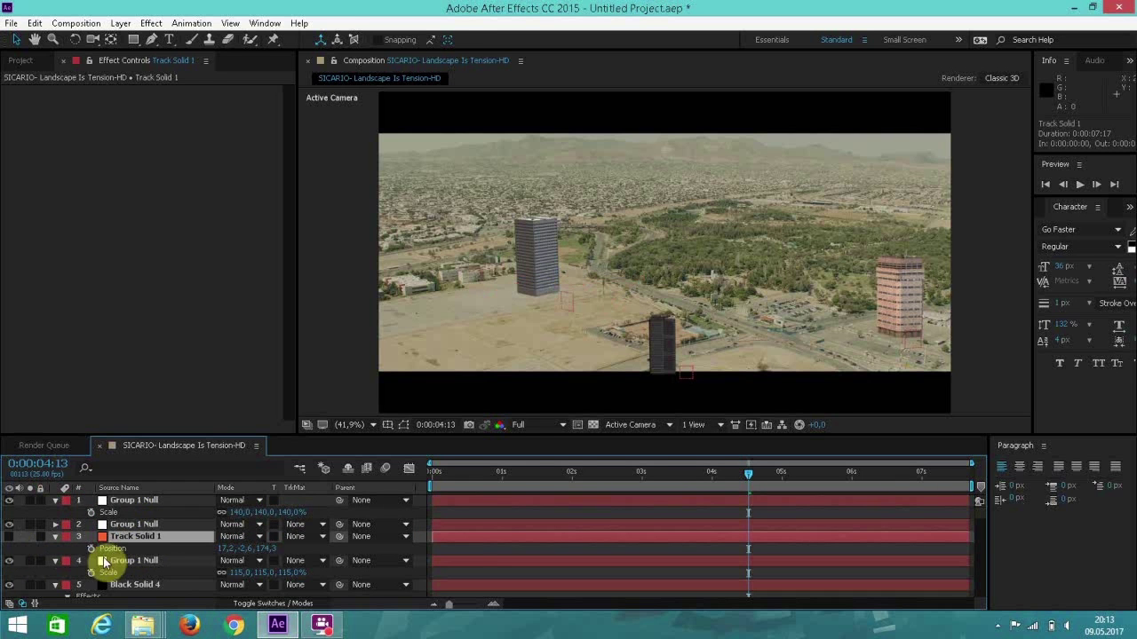
{"action": "left_click", "coordinate": [135, 502]}
{"action": "left_click", "coordinate": [135, 527]}
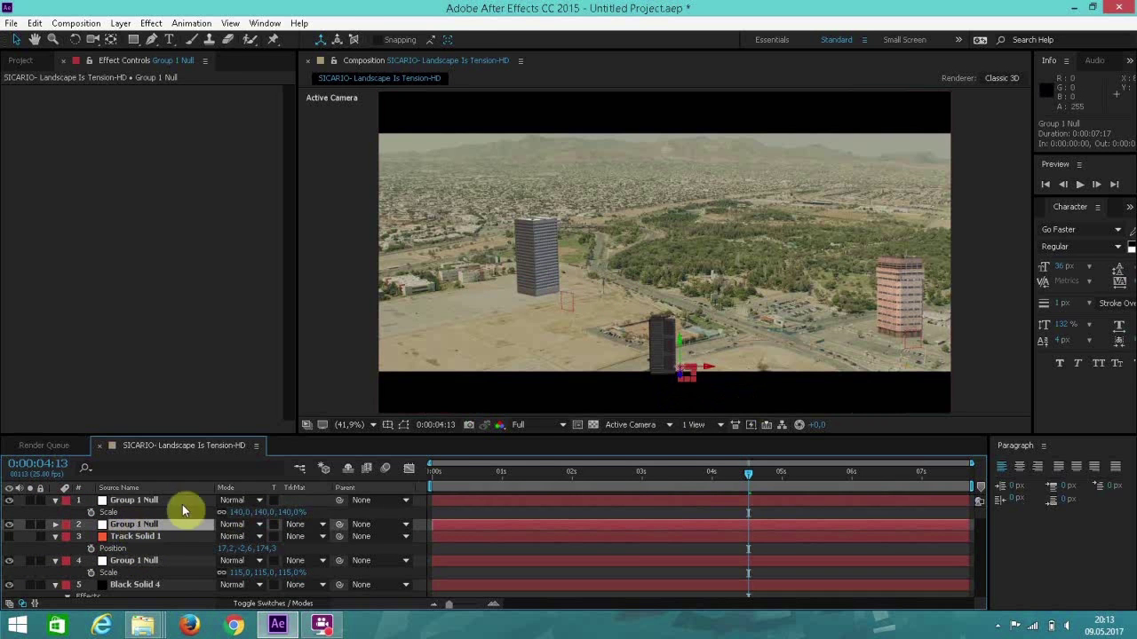
{"action": "left_click_drag", "start_coordinate": [151, 531], "coordinate": [151, 499]}
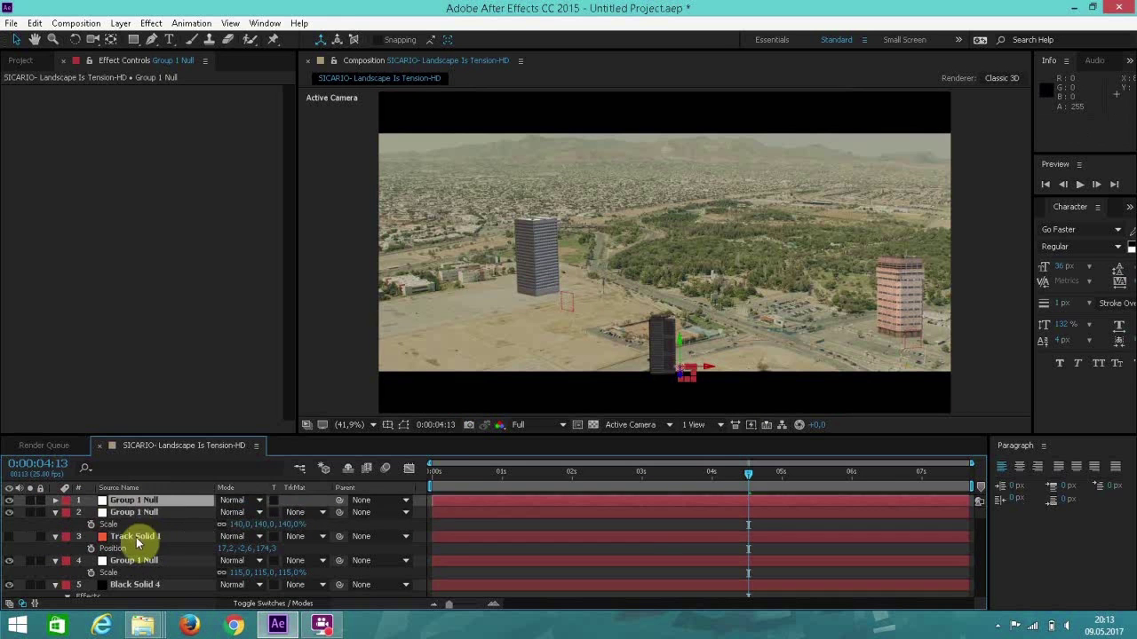
Step: Enlarge the timeline panel to display all 14 layers
{"action": "scroll", "coordinate": [102, 555], "scroll_direction": "down", "scroll_amount": 3}
{"action": "scroll", "coordinate": [105, 549], "scroll_direction": "down", "scroll_amount": 10}
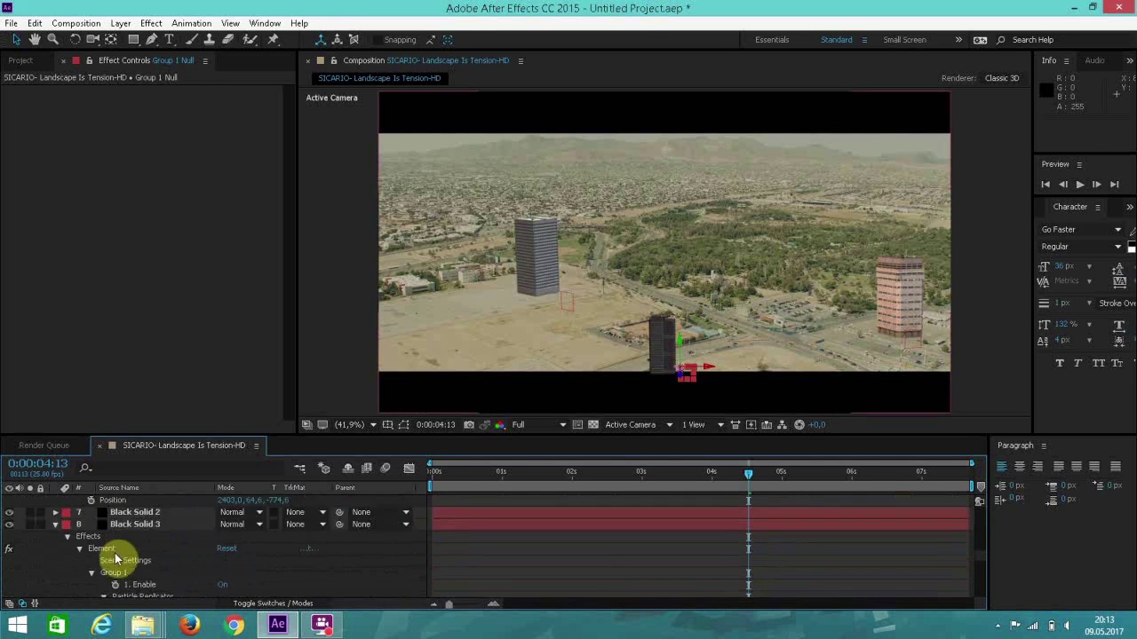
{"action": "scroll", "coordinate": [116, 559], "scroll_direction": "down", "scroll_amount": 8}
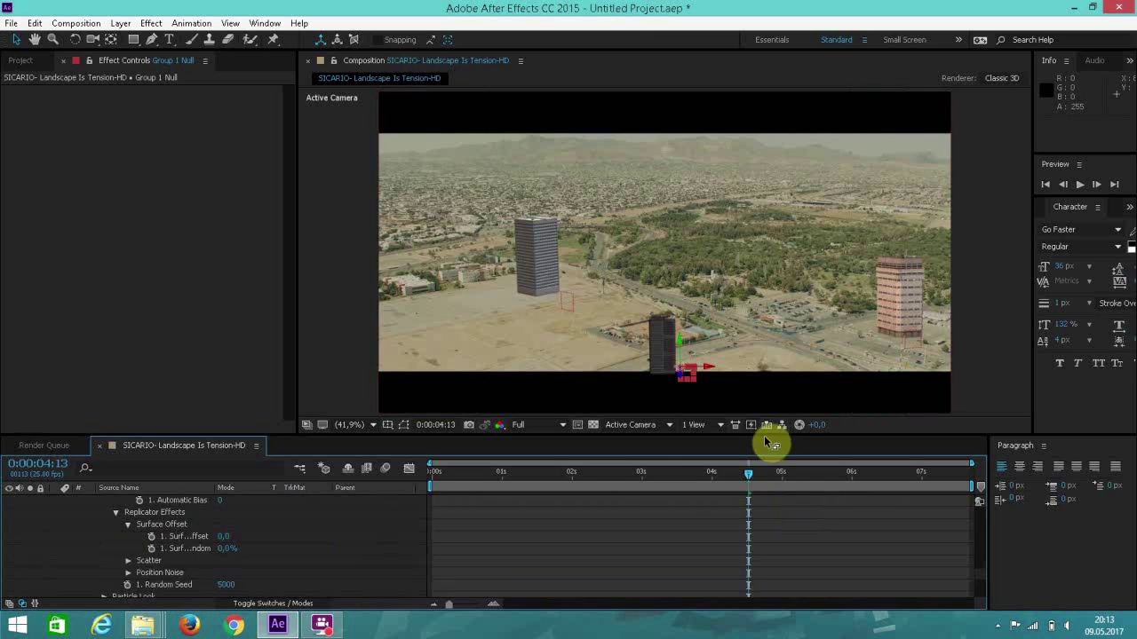
{"action": "left_click_drag", "start_coordinate": [764, 435], "coordinate": [764, 317]}
{"action": "scroll", "coordinate": [985, 557], "scroll_direction": "down", "scroll_amount": 5}
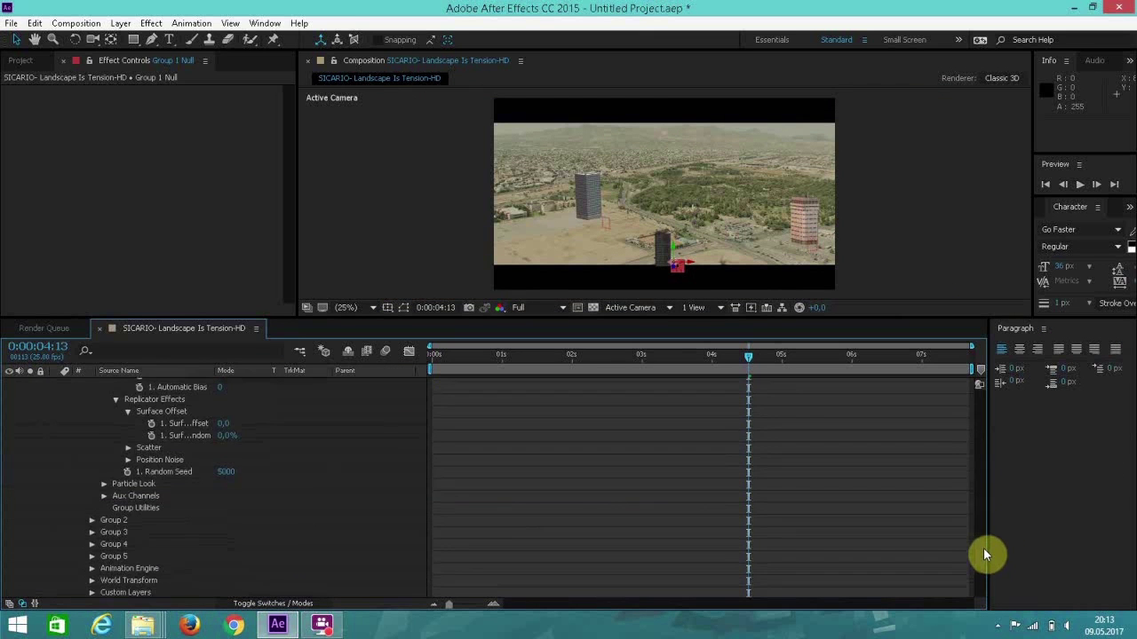
{"action": "scroll", "coordinate": [968, 461], "scroll_direction": "up", "scroll_amount": 10}
{"action": "scroll", "coordinate": [966, 418], "scroll_direction": "up", "scroll_amount": 10}
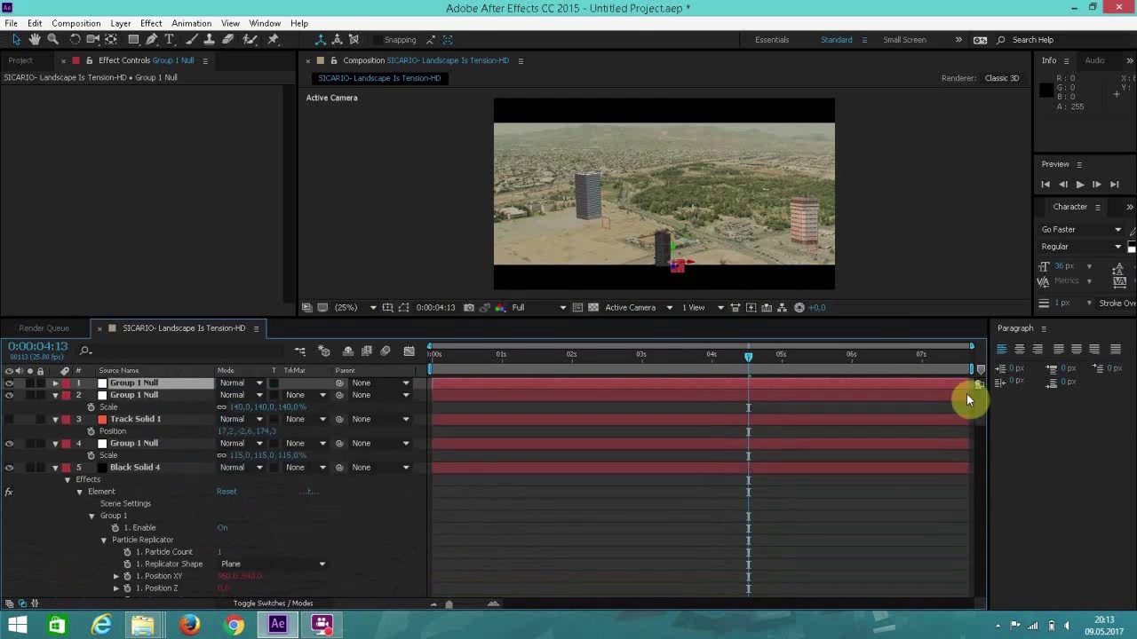
{"action": "scroll", "coordinate": [977, 498], "scroll_direction": "down", "scroll_amount": 12}
{"action": "scroll", "coordinate": [981, 573], "scroll_direction": "down", "scroll_amount": 3}
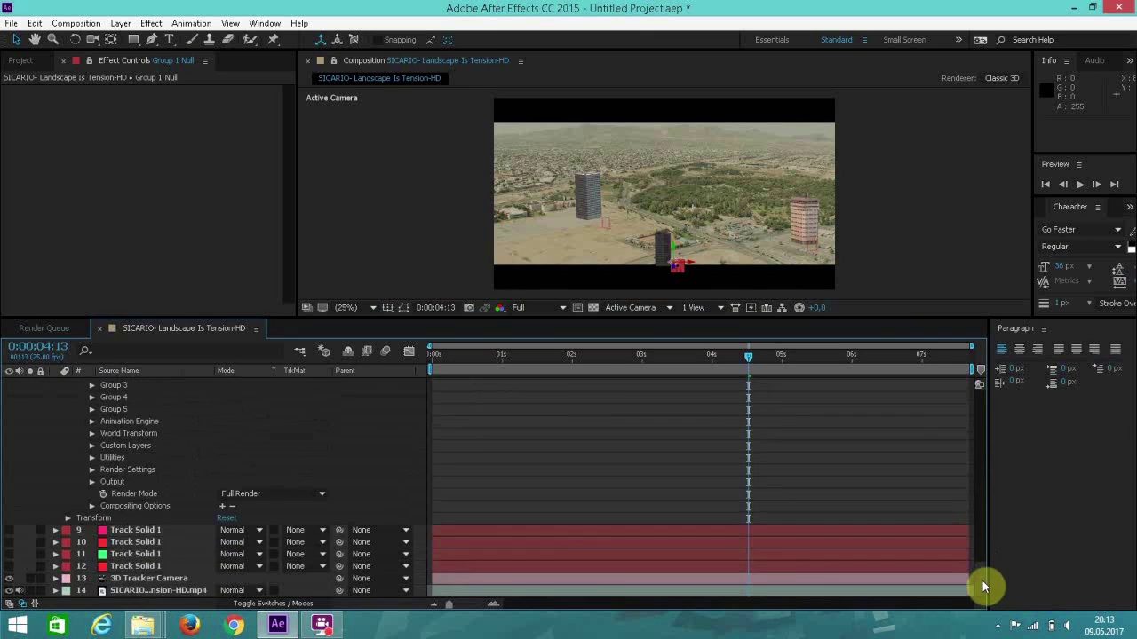
Step: Hide the green Track Solid 1, show the red track solid on layer 12, and raise it
{"action": "left_click", "coordinate": [129, 554]}
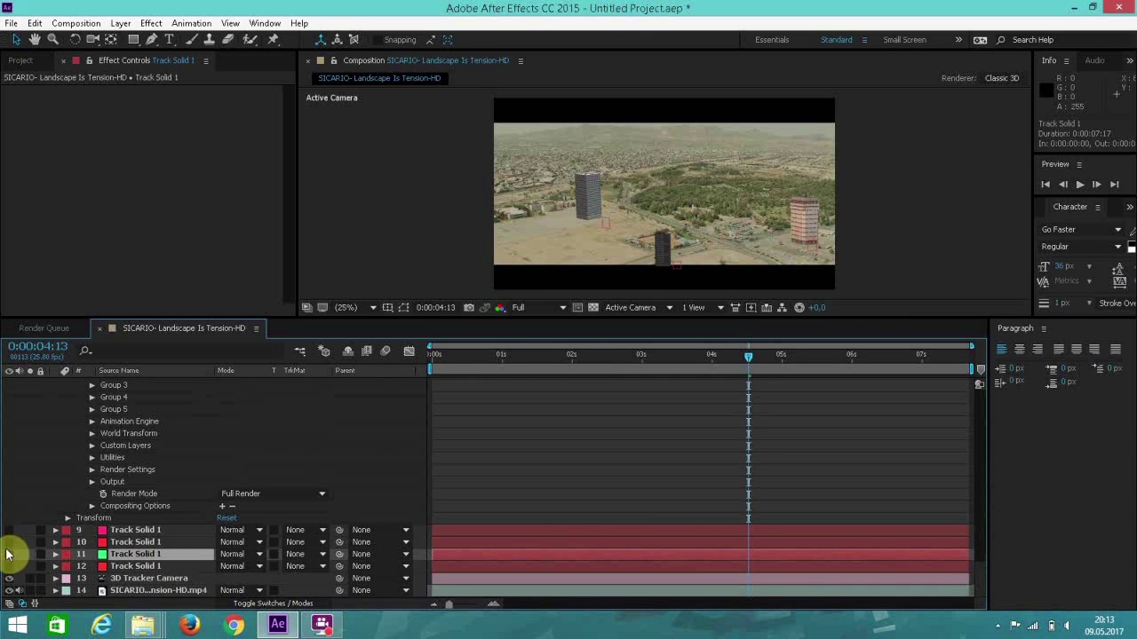
{"action": "left_click", "coordinate": [10, 556]}
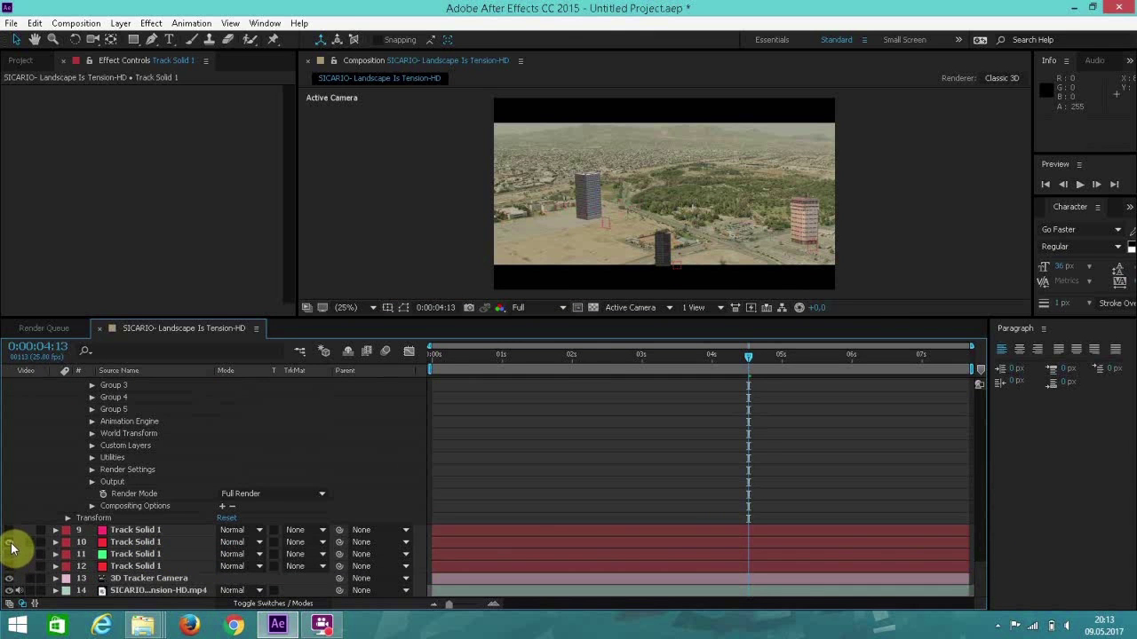
{"action": "left_click", "coordinate": [10, 566]}
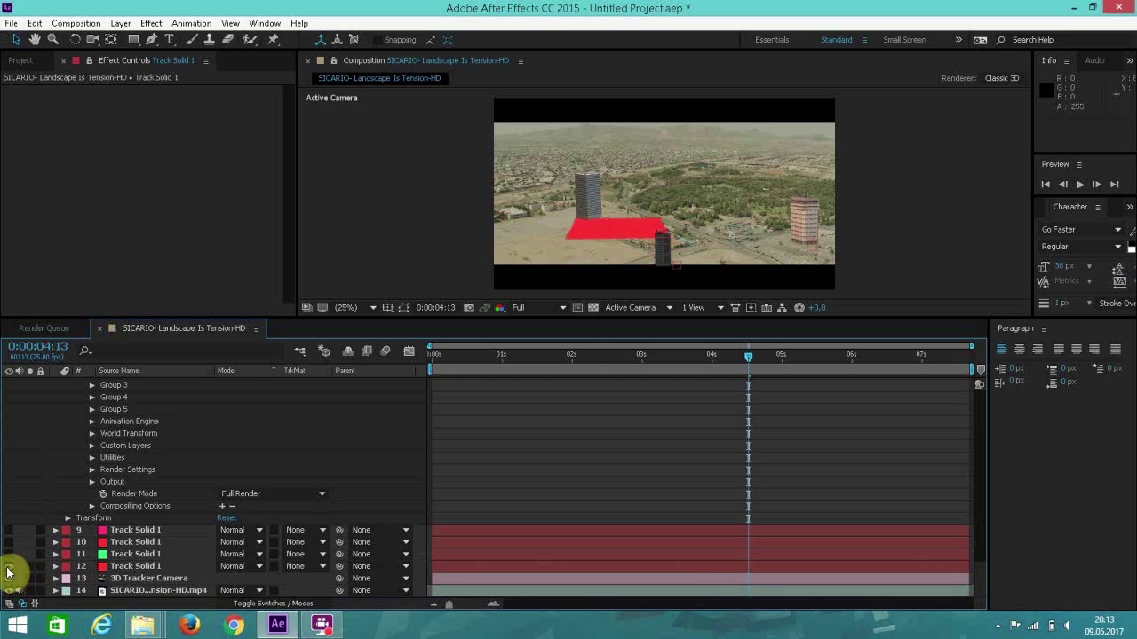
{"action": "left_click", "coordinate": [112, 567]}
{"action": "left_click_drag", "start_coordinate": [113, 570], "coordinate": [127, 540]}
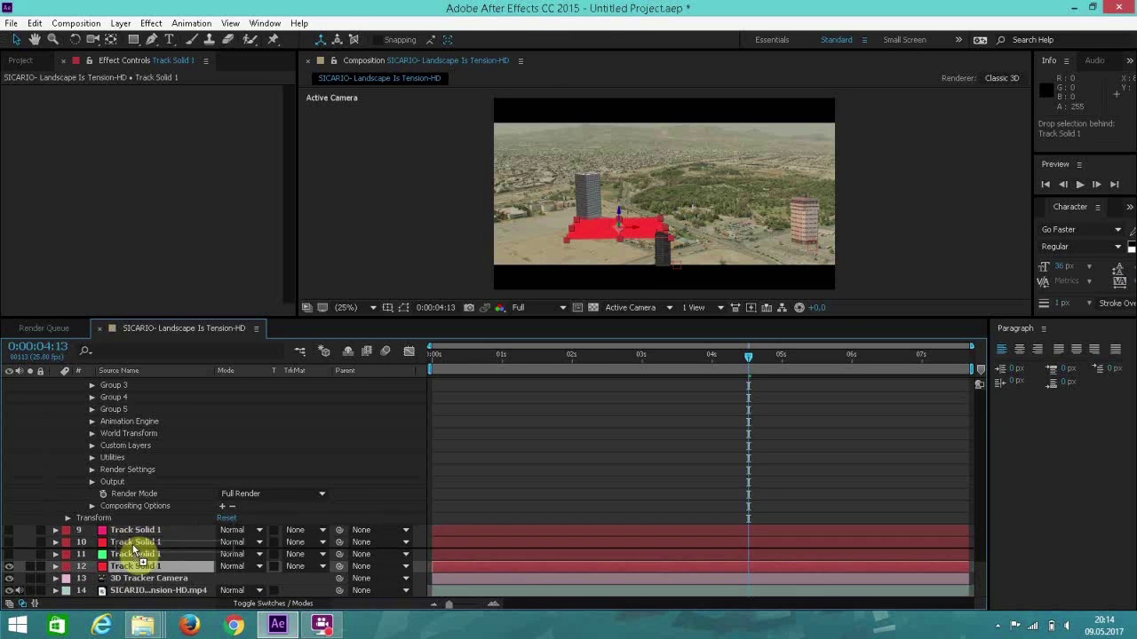
Step: Collapse the expanded properties and place the red Track Solid 1 at layer 3, below the Group 1 Nulls
{"action": "left_click", "coordinate": [101, 465]}
{"action": "left_click", "coordinate": [105, 457]}
{"action": "left_click", "coordinate": [101, 467]}
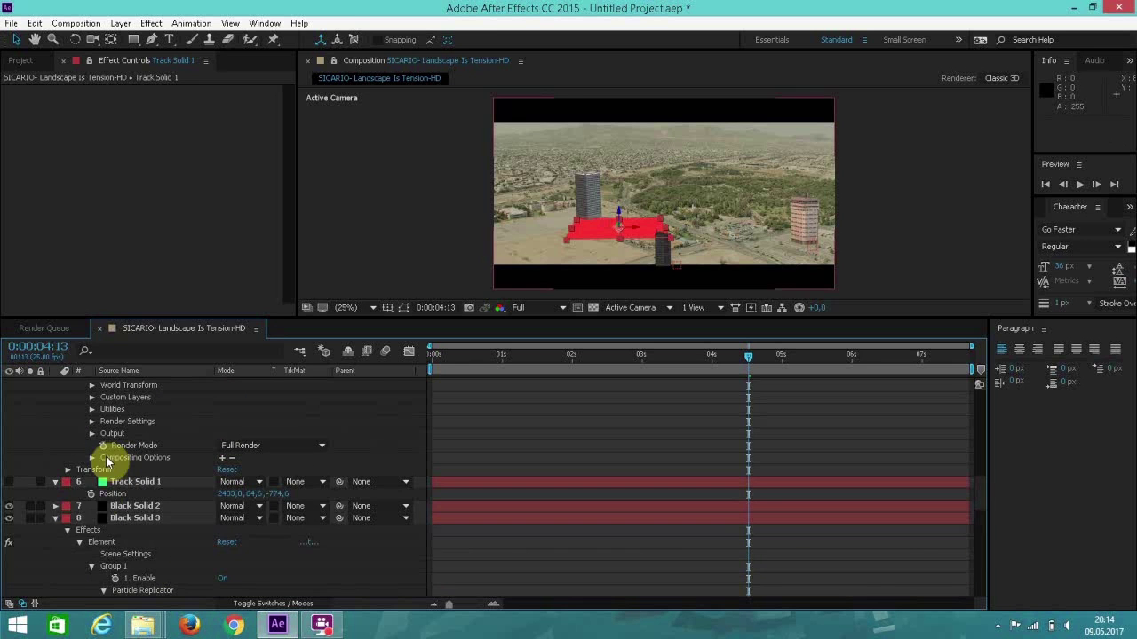
{"action": "left_click", "coordinate": [56, 529]}
{"action": "left_click_drag", "start_coordinate": [133, 554], "coordinate": [152, 411]}
{"action": "scroll", "coordinate": [161, 433], "scroll_direction": "up", "scroll_amount": 3}
{"action": "scroll", "coordinate": [161, 434], "scroll_direction": "up", "scroll_amount": 8}
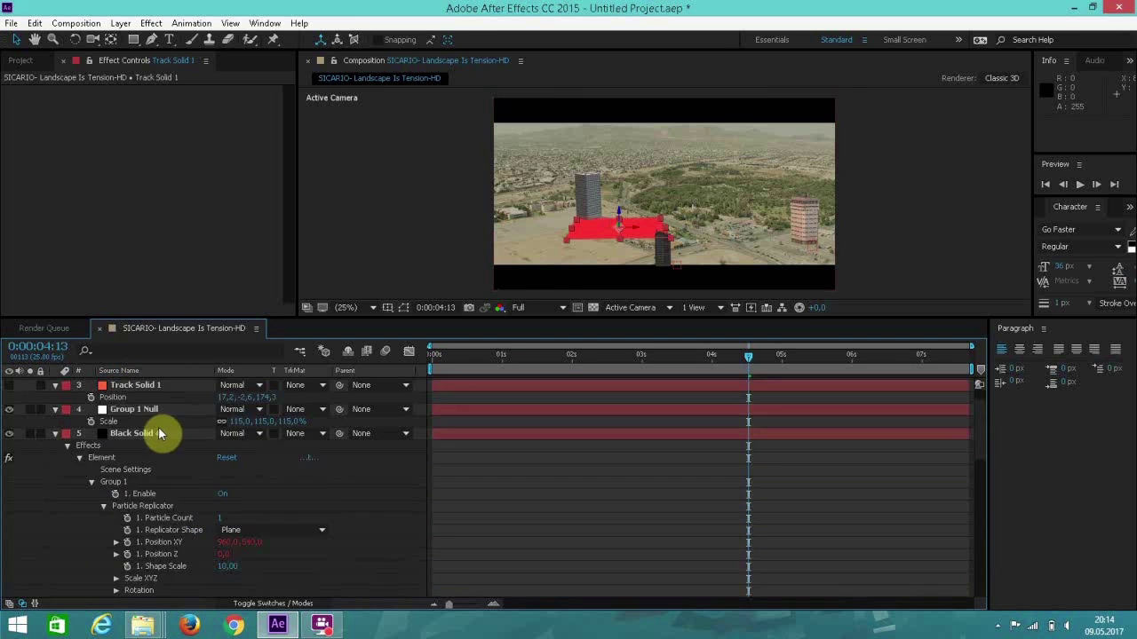
{"action": "left_click", "coordinate": [55, 470]}
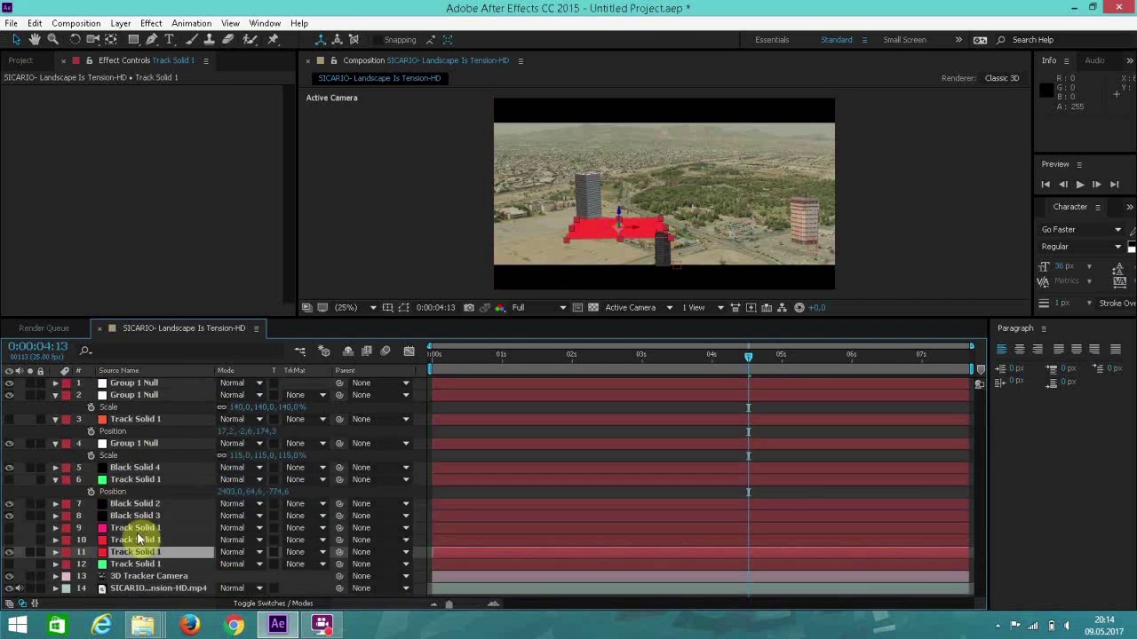
{"action": "left_click_drag", "start_coordinate": [138, 554], "coordinate": [130, 412]}
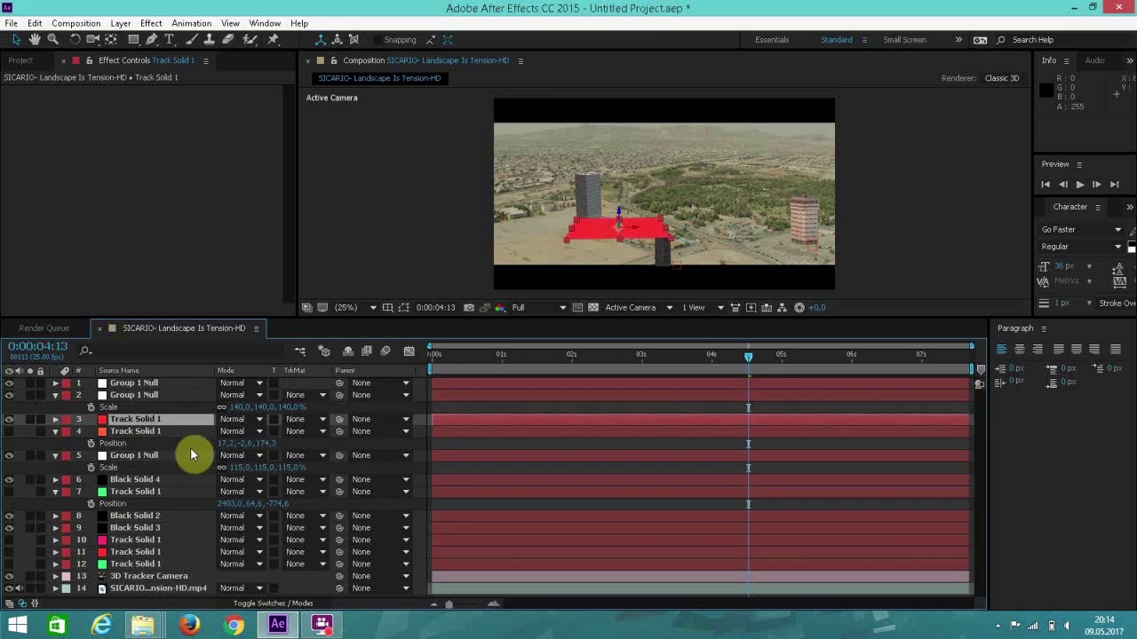
Step: Paste Track Solid 1's position (331.8, -9.2, -416.9) into the top Group 1 Null and hide the red solid
{"action": "key", "text": "p"}
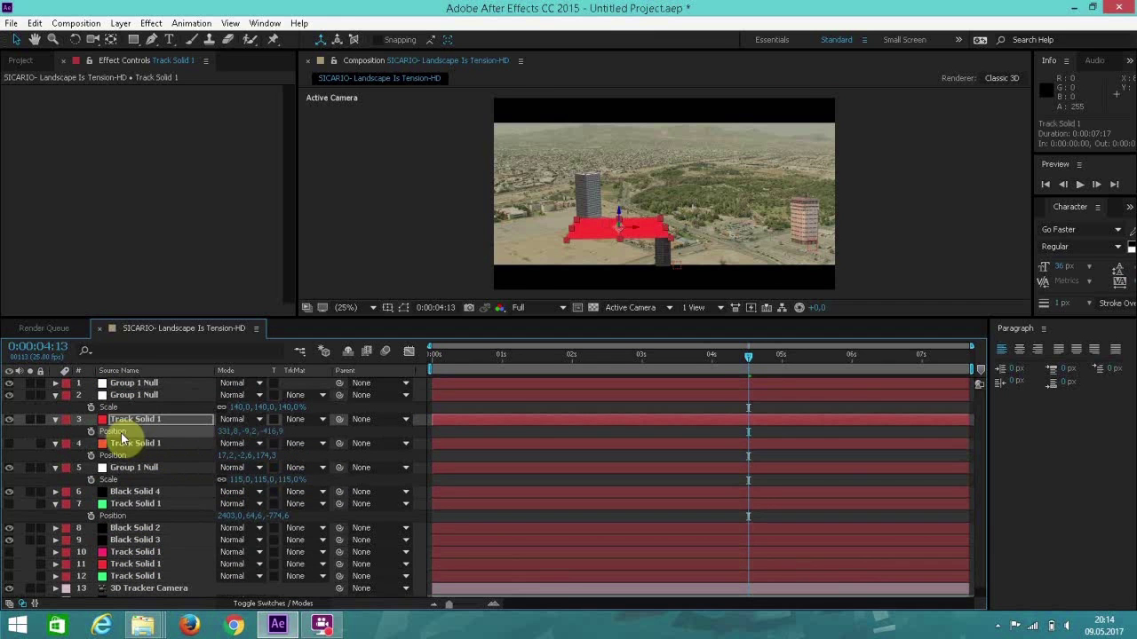
{"action": "left_click", "coordinate": [142, 384]}
{"action": "key", "text": "p"}
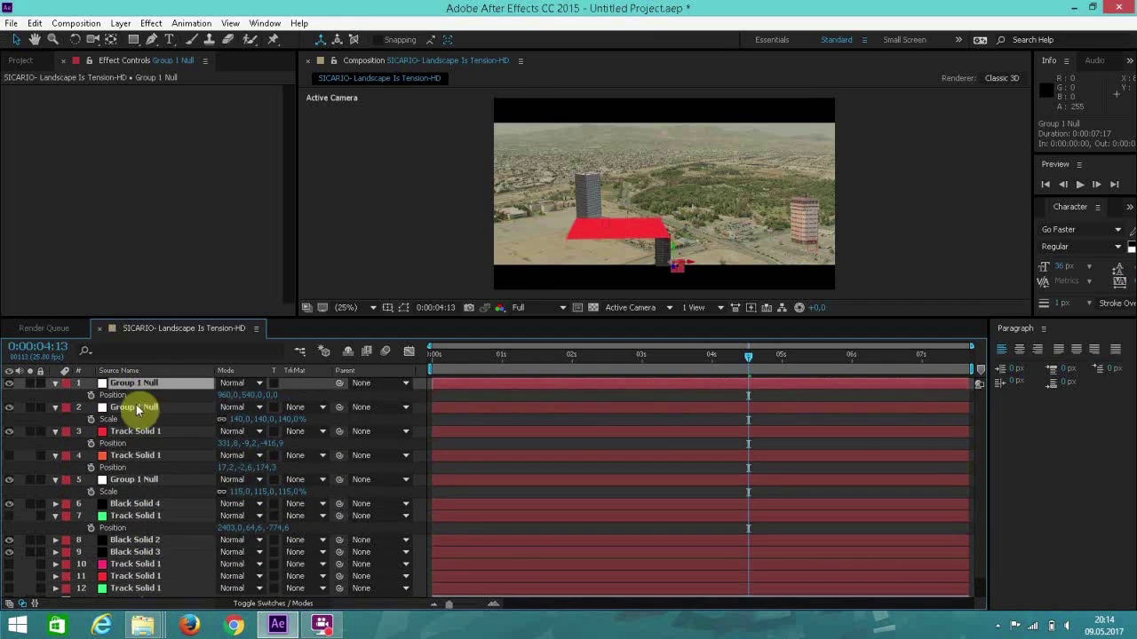
{"action": "left_click", "coordinate": [127, 431]}
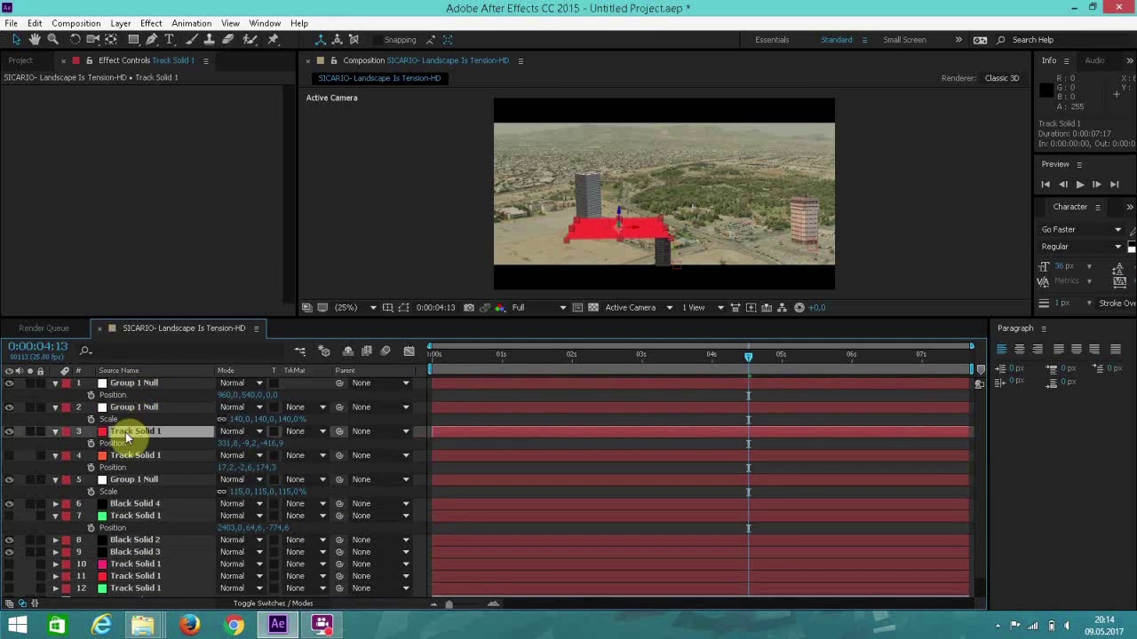
{"action": "left_click", "coordinate": [35, 23]}
{"action": "left_click", "coordinate": [101, 108]}
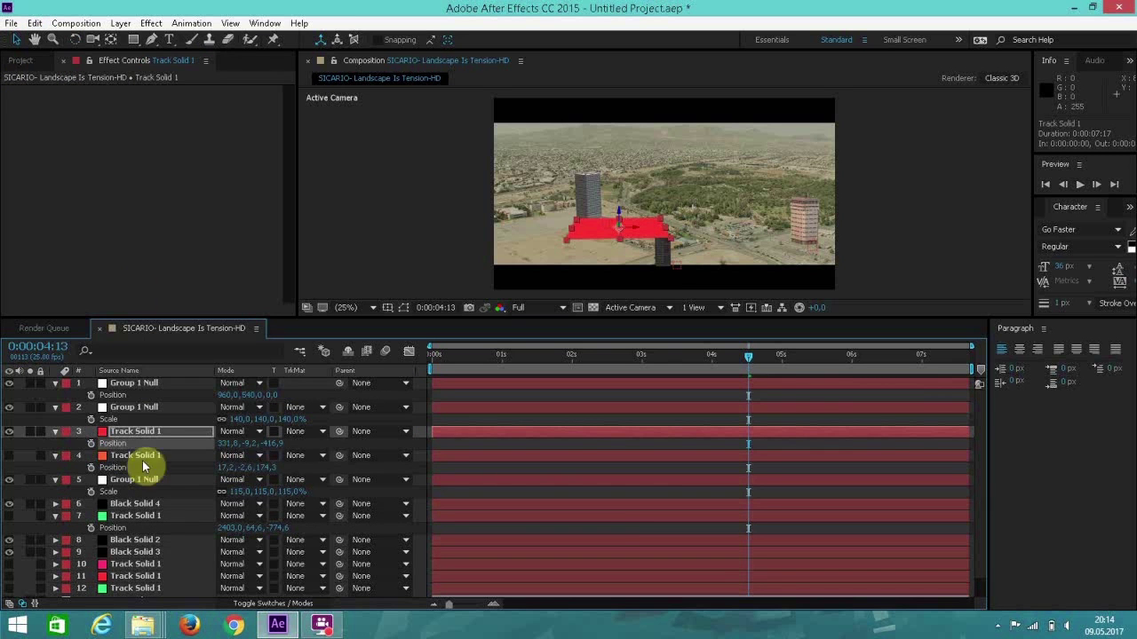
{"action": "left_click", "coordinate": [134, 386]}
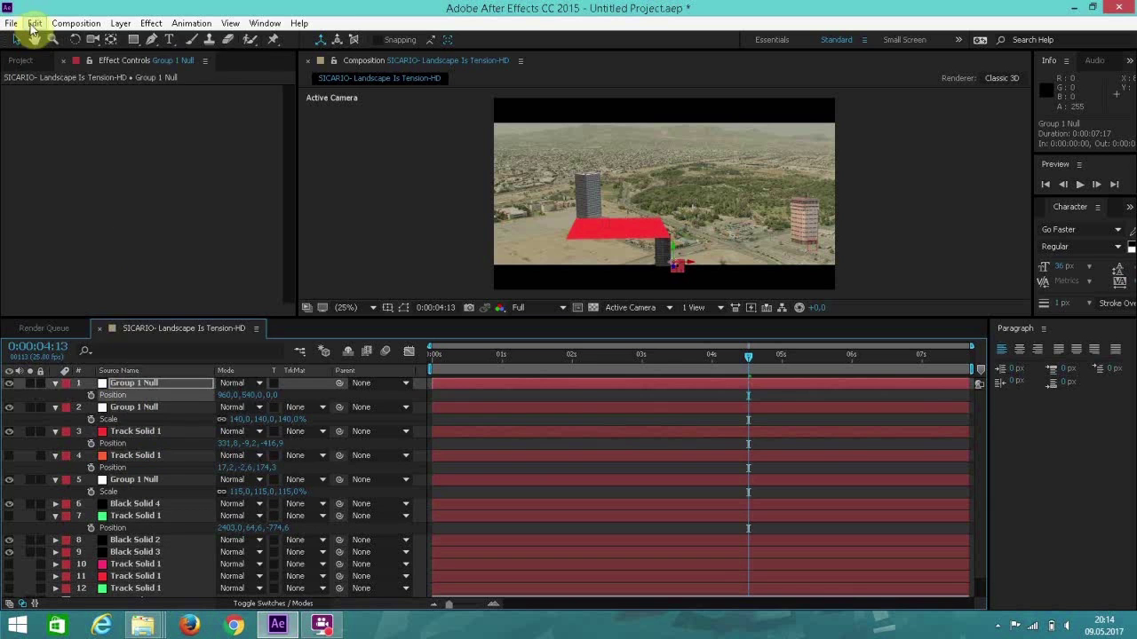
{"action": "left_click", "coordinate": [35, 23]}
{"action": "left_click", "coordinate": [82, 171]}
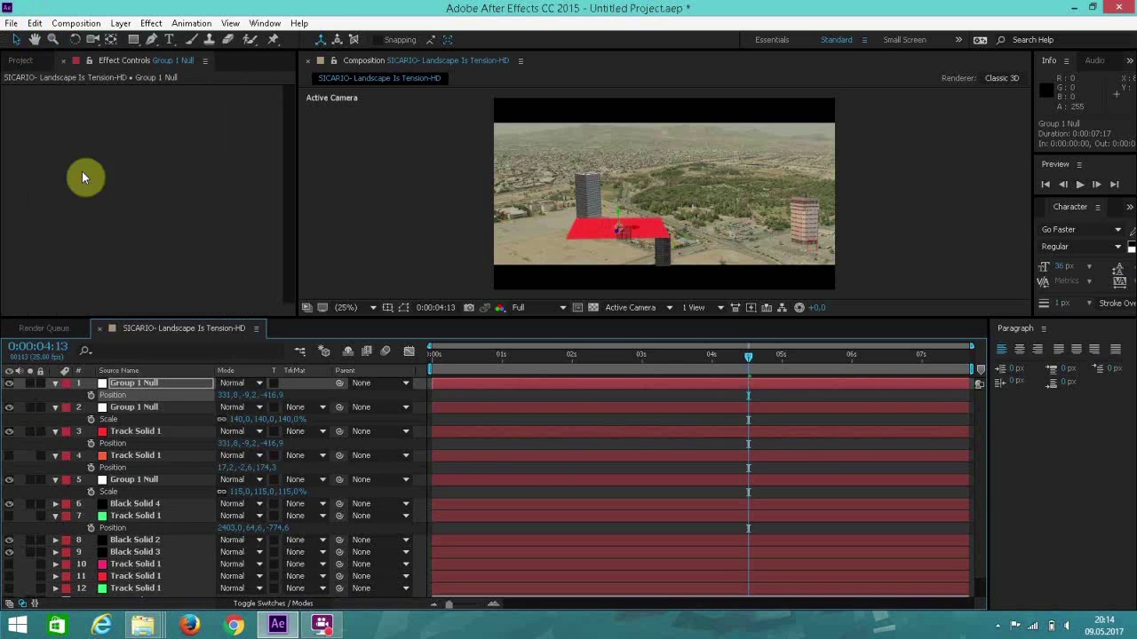
{"action": "left_click", "coordinate": [9, 432]}
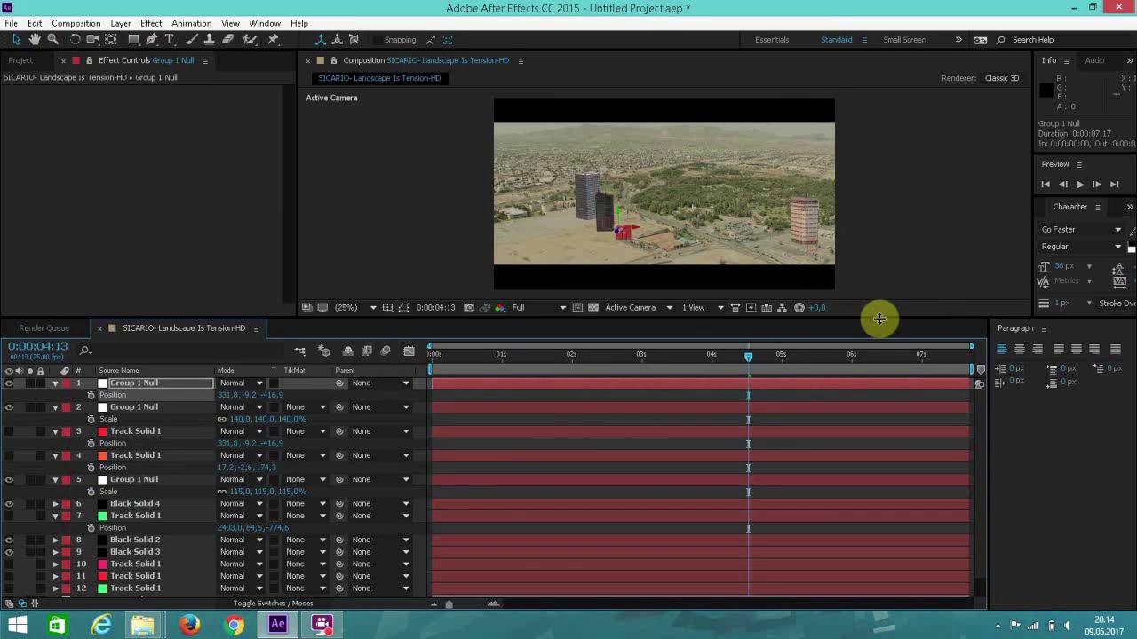
{"action": "left_click_drag", "start_coordinate": [879, 325], "coordinate": [883, 417]}
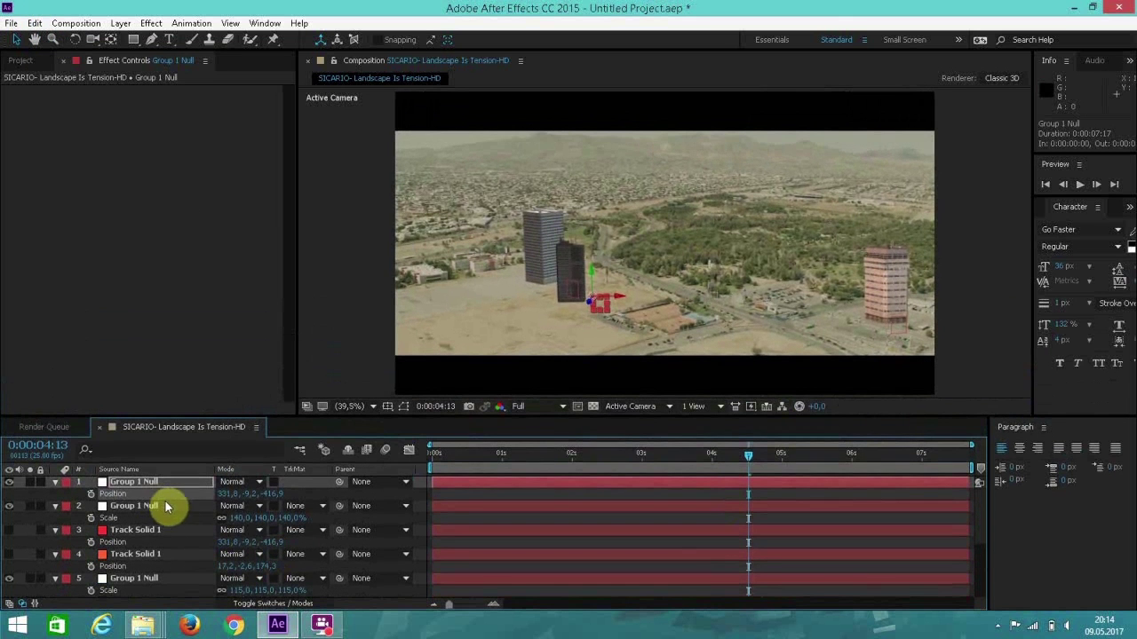
Step: Scale up the top Group 1 Null and slide the skyscraper slightly sideways along x
{"action": "key", "text": "s"}
{"action": "left_click_drag", "start_coordinate": [247, 494], "coordinate": [200, 518]}
{"action": "key", "text": "r"}
{"action": "key", "text": "ctrl+z"}
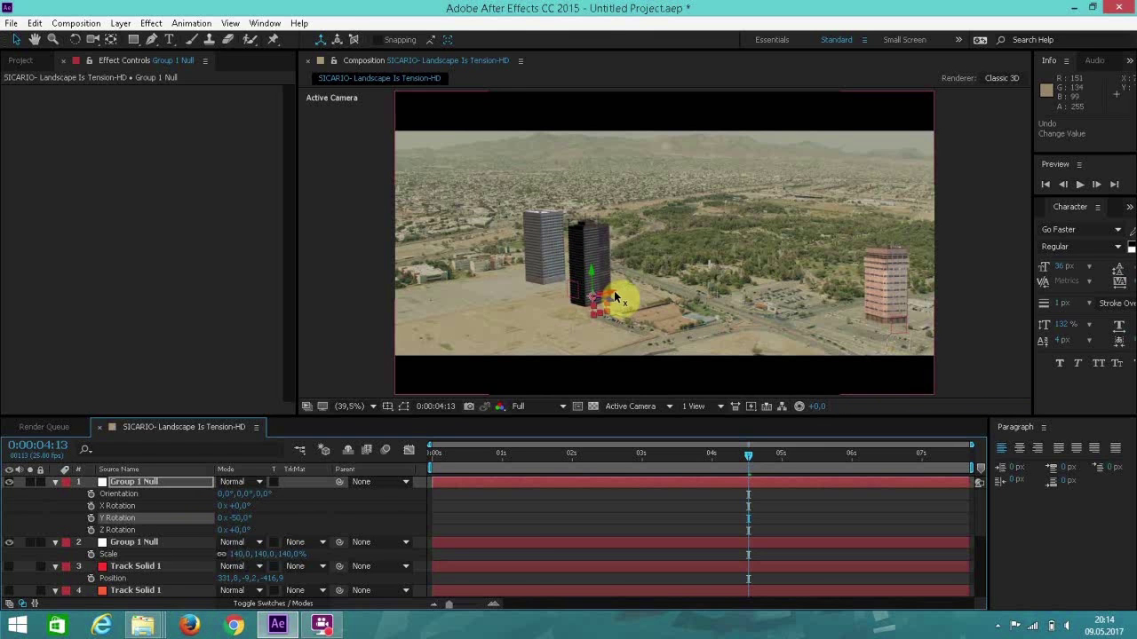
{"action": "left_click_drag", "start_coordinate": [613, 290], "coordinate": [620, 293]}
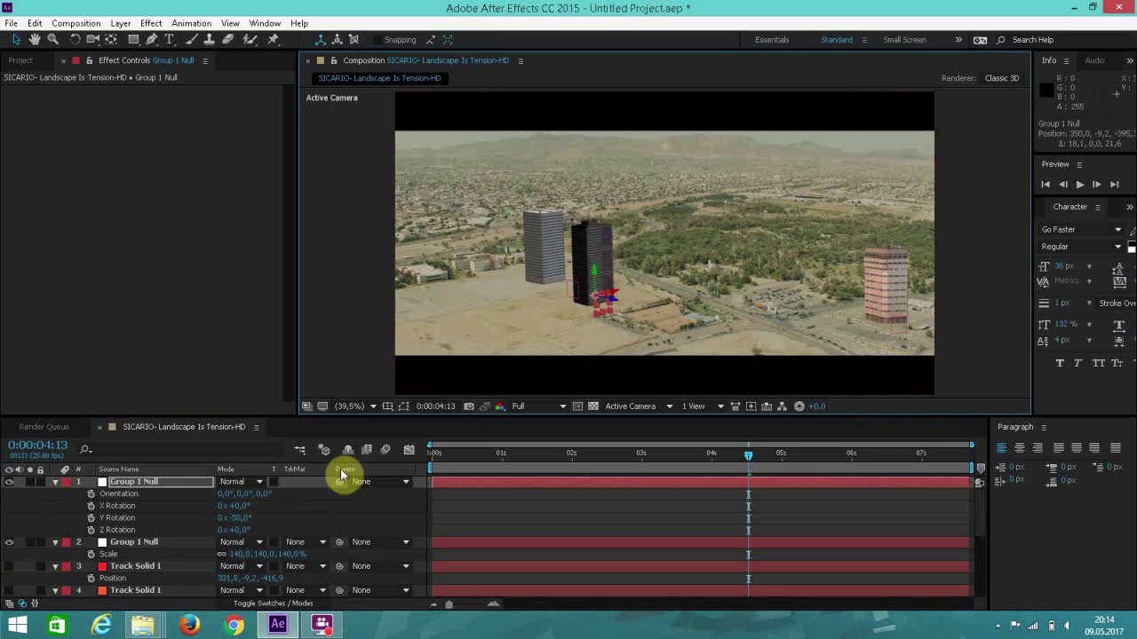
Step: Settle the Group 1 Null's scale at 143% and collapse its properties
{"action": "left_click", "coordinate": [172, 489]}
{"action": "key", "text": "u"}
{"action": "key", "text": "u"}
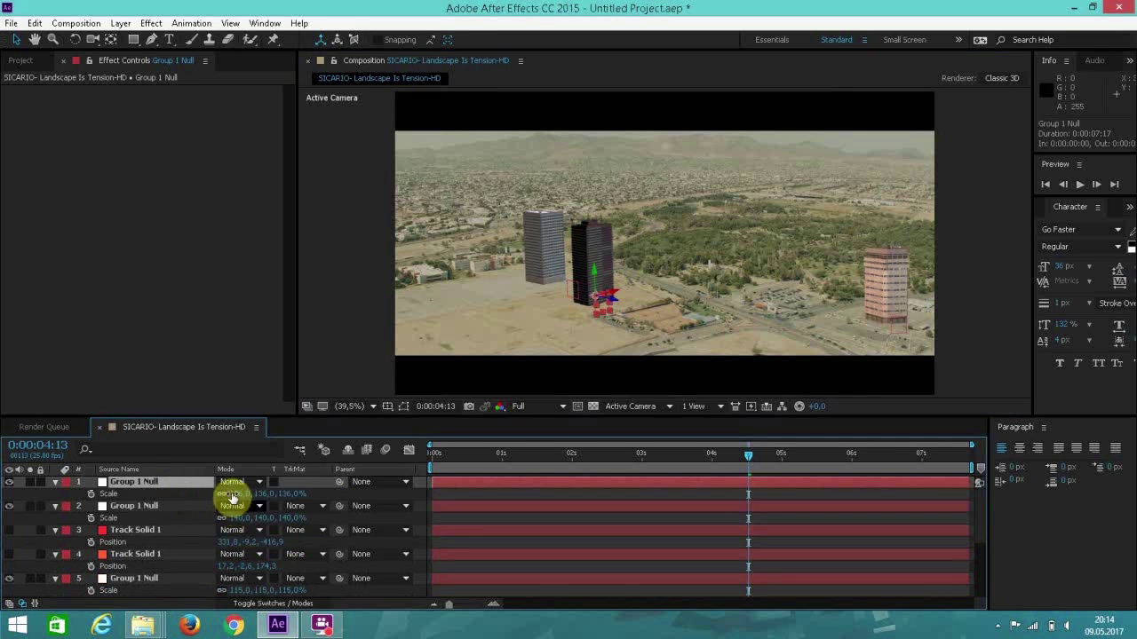
{"action": "left_click_drag", "start_coordinate": [230, 494], "coordinate": [271, 488]}
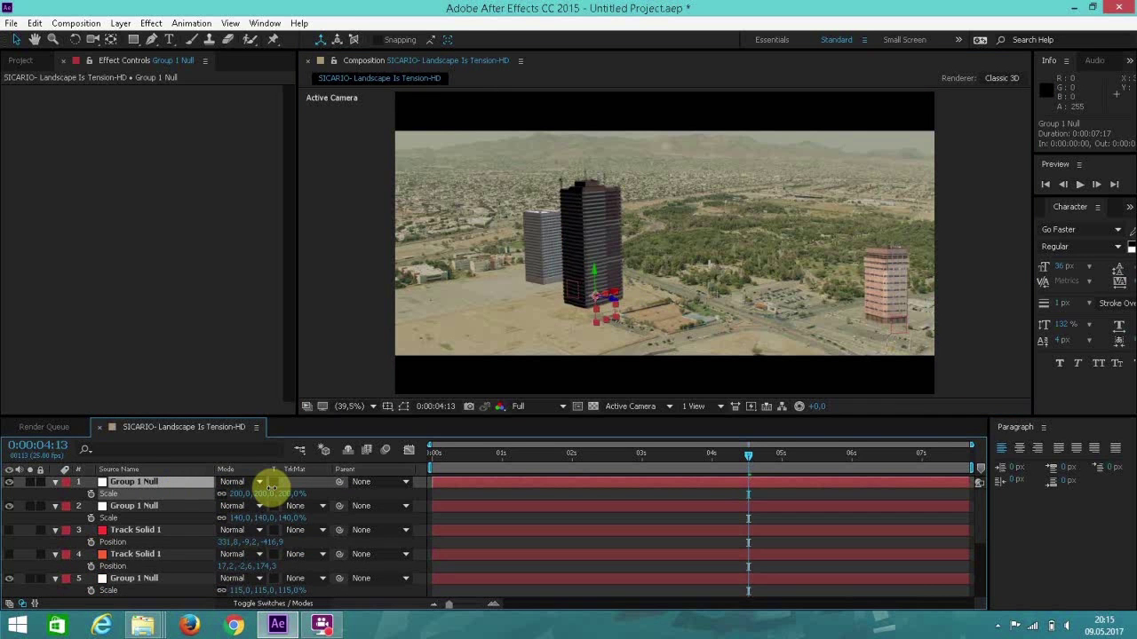
{"action": "key", "text": "ctrl+z"}
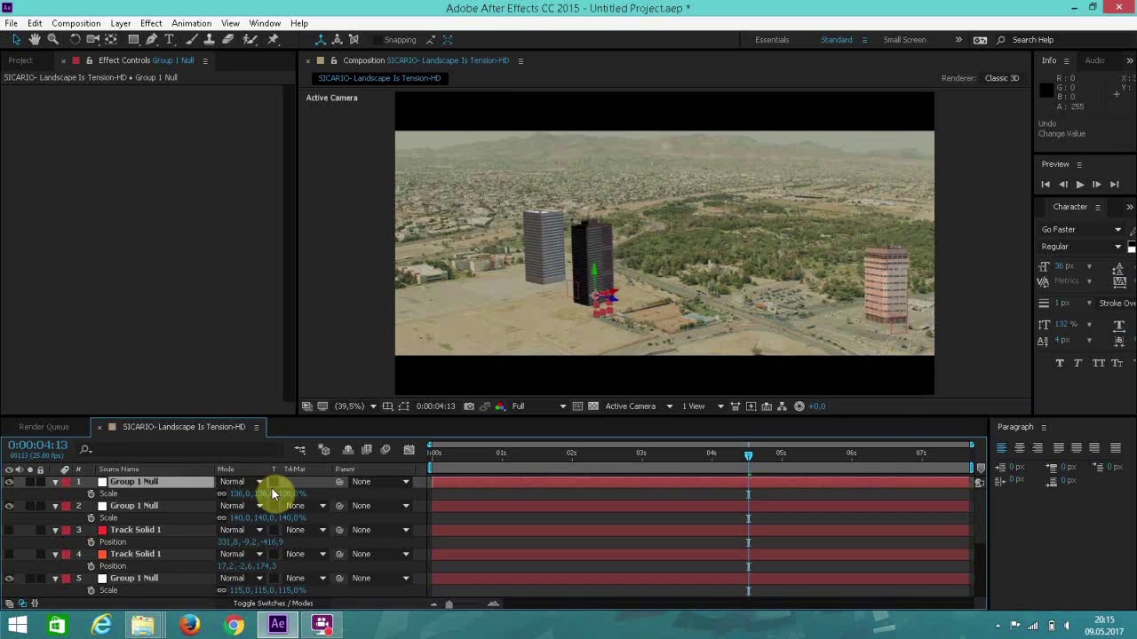
{"action": "left_click_drag", "start_coordinate": [248, 493], "coordinate": [252, 494]}
{"action": "left_click", "coordinate": [186, 479]}
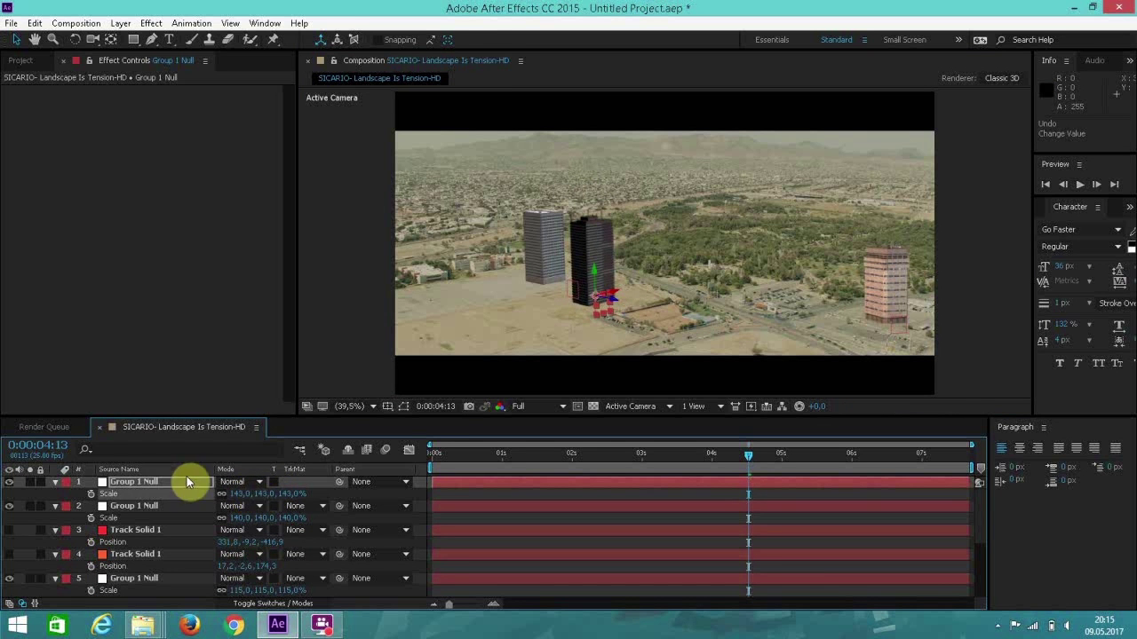
{"action": "left_click", "coordinate": [55, 481]}
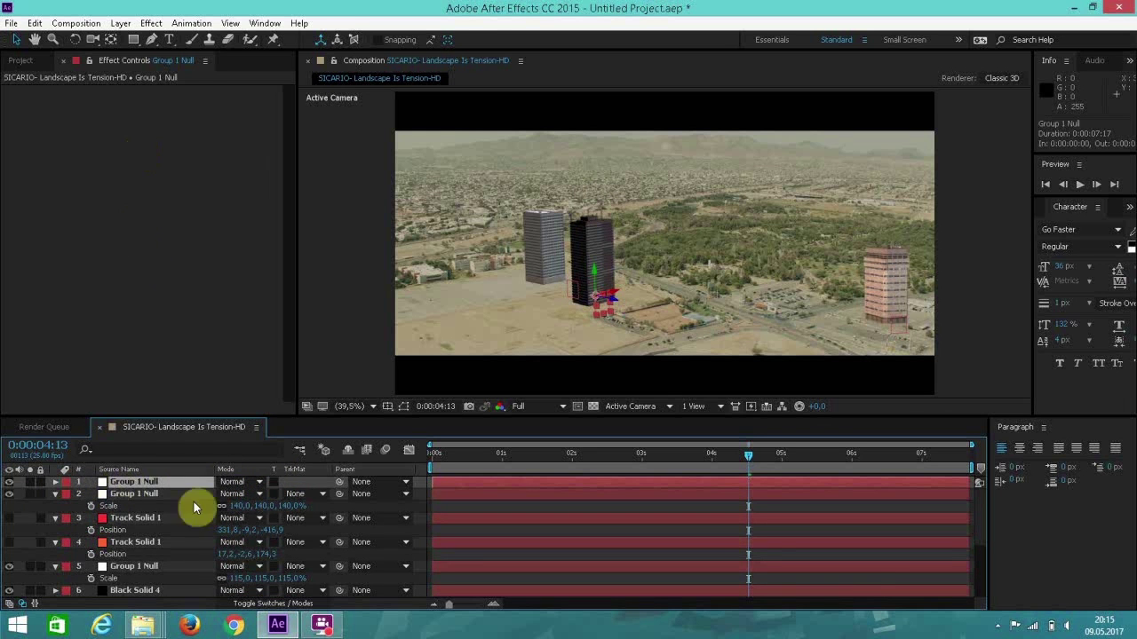
{"action": "left_click", "coordinate": [138, 566]}
Step: Toggle the Black Solid layers' visibility to identify the buildings, then select Black Solid 4
{"action": "scroll", "coordinate": [142, 550], "scroll_direction": "down", "scroll_amount": 3}
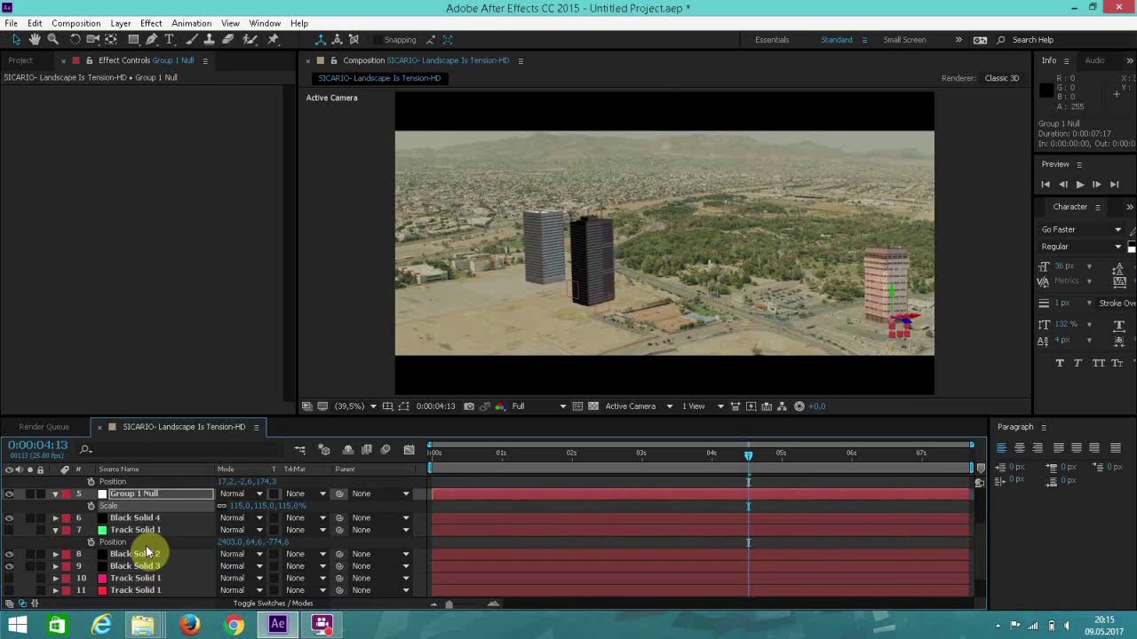
{"action": "left_click", "coordinate": [135, 555]}
{"action": "left_click", "coordinate": [135, 566]}
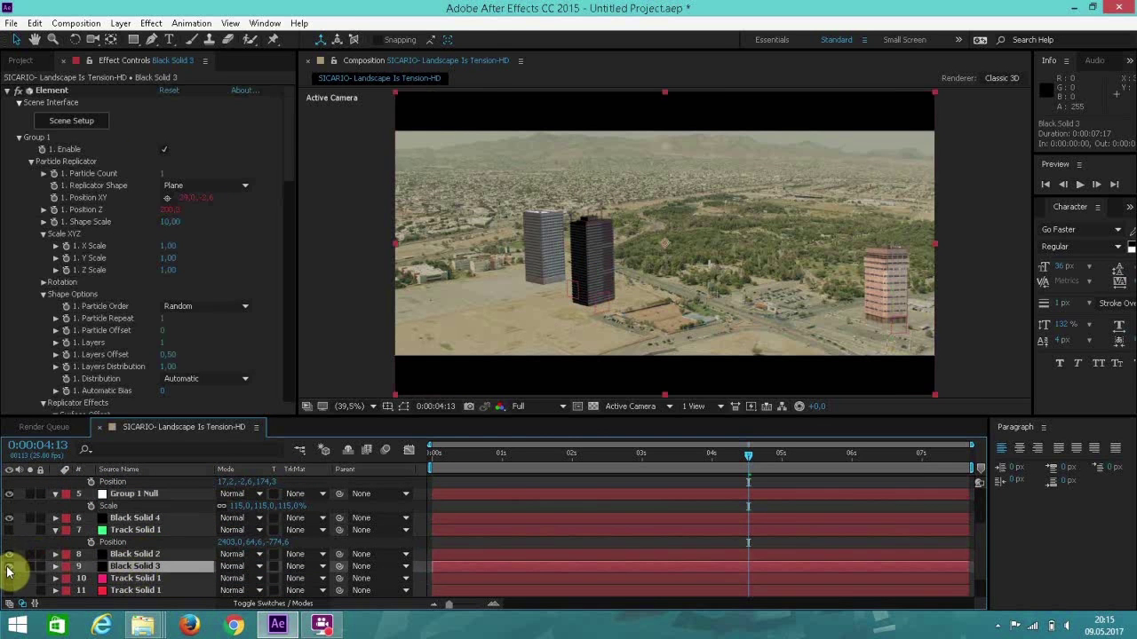
{"action": "left_click", "coordinate": [9, 566]}
{"action": "left_click", "coordinate": [9, 566]}
{"action": "left_click", "coordinate": [8, 555]}
{"action": "left_click", "coordinate": [9, 555]}
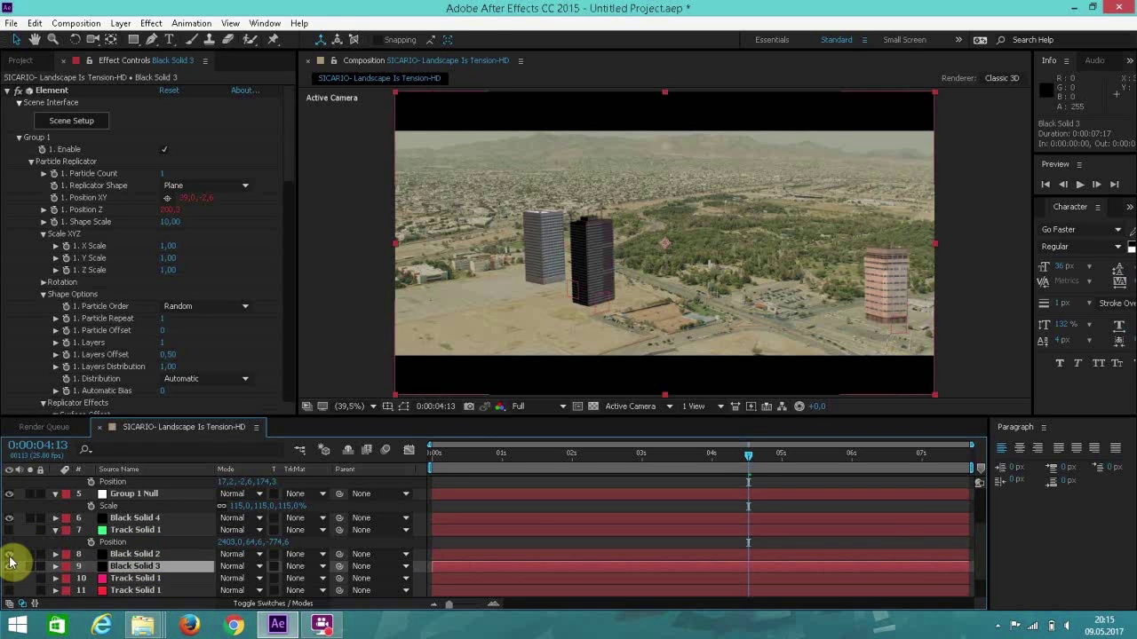
{"action": "left_click", "coordinate": [9, 518]}
{"action": "left_click", "coordinate": [9, 518]}
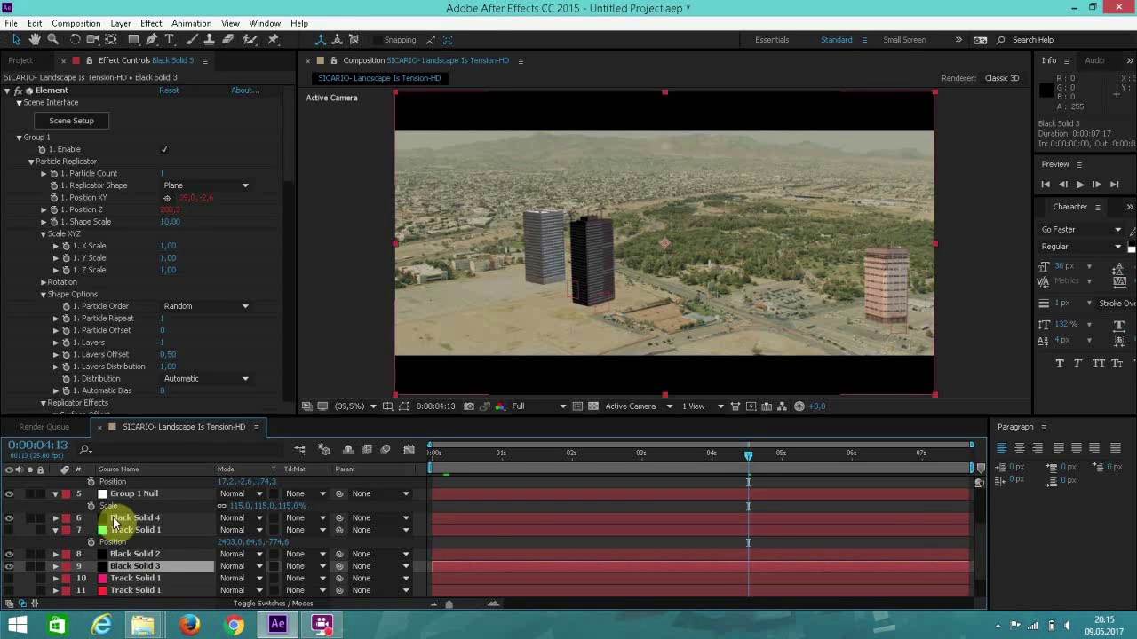
{"action": "left_click", "coordinate": [135, 518]}
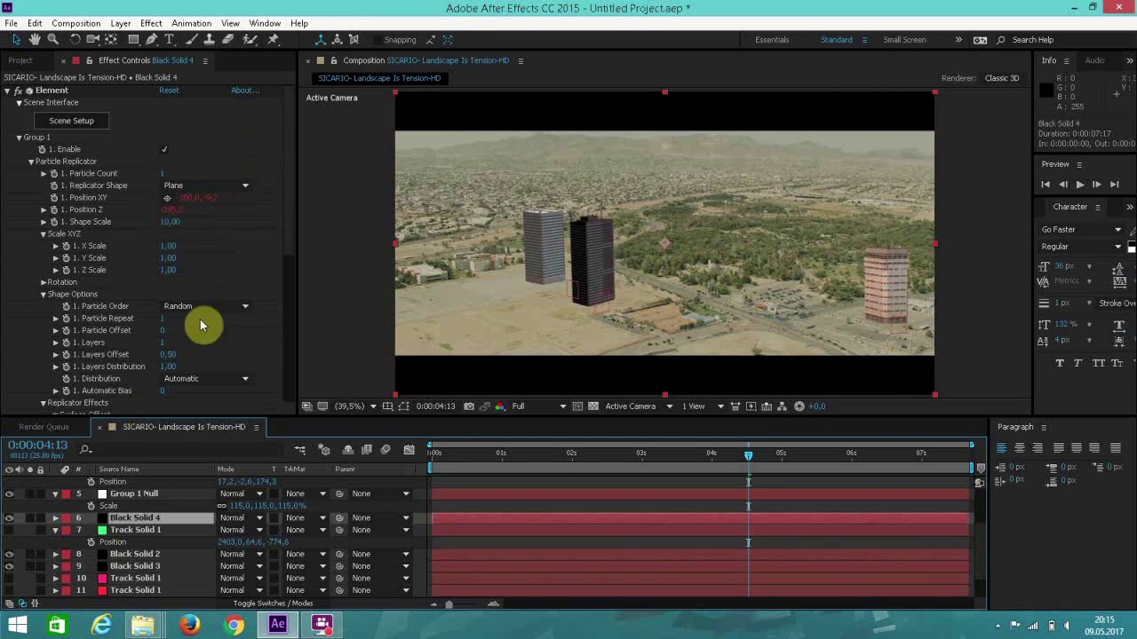
Step: Set Black Solid 4's Element Add Lighting preset to Basic
{"action": "scroll", "coordinate": [200, 319], "scroll_direction": "down", "scroll_amount": 5}
{"action": "scroll", "coordinate": [176, 331], "scroll_direction": "down", "scroll_amount": 3}
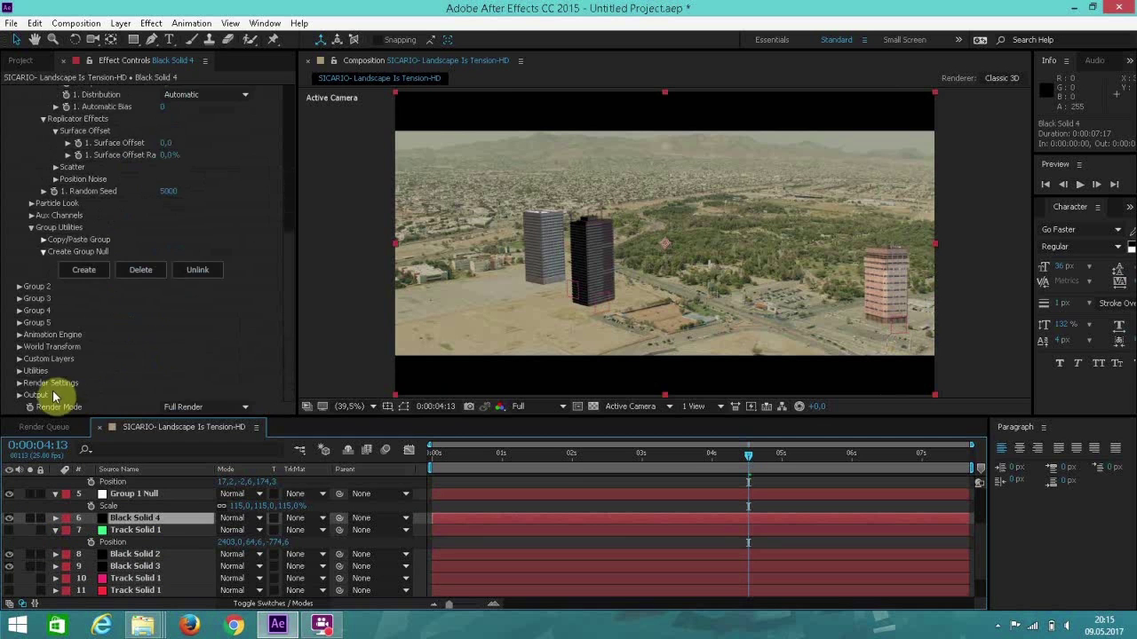
{"action": "left_click", "coordinate": [19, 383]}
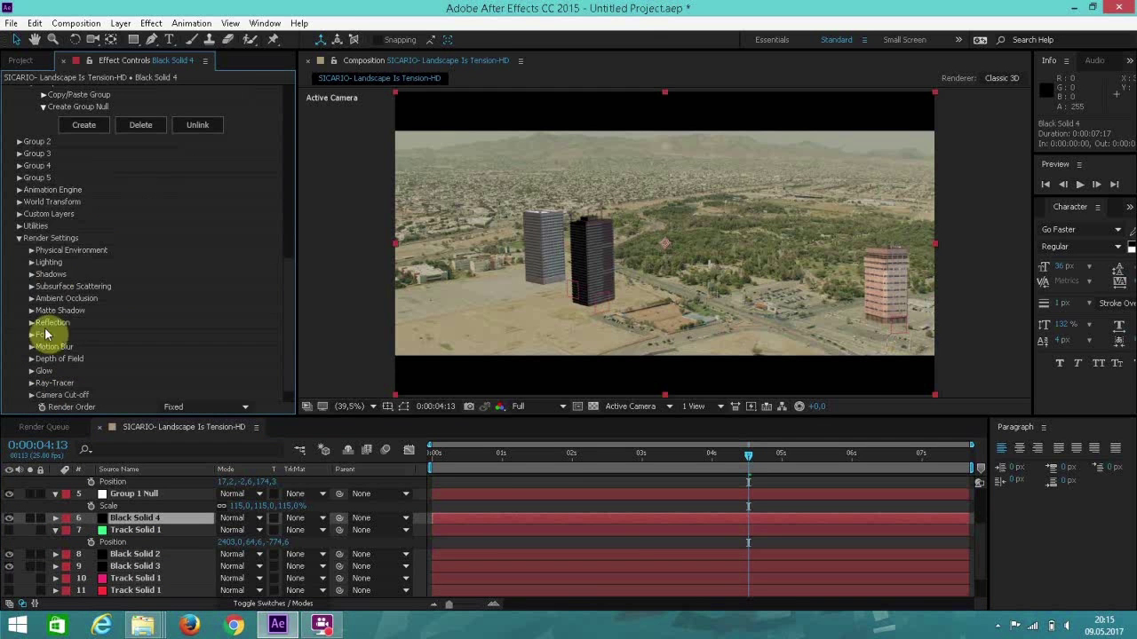
{"action": "scroll", "coordinate": [44, 330], "scroll_direction": "down", "scroll_amount": 4}
{"action": "left_click", "coordinate": [33, 263]}
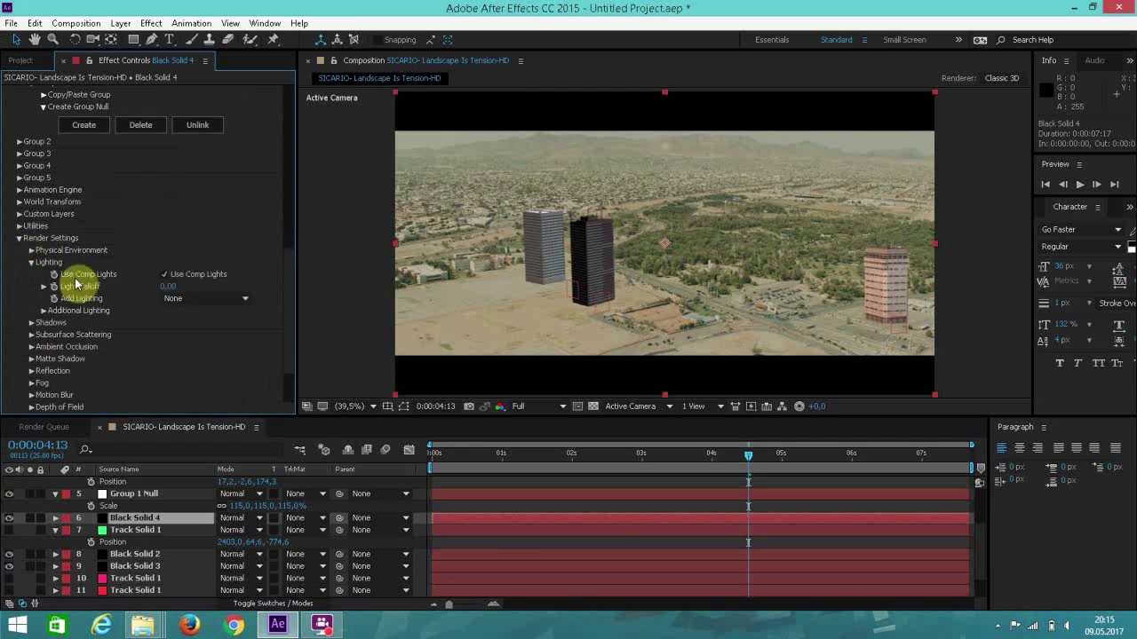
{"action": "left_click", "coordinate": [174, 298]}
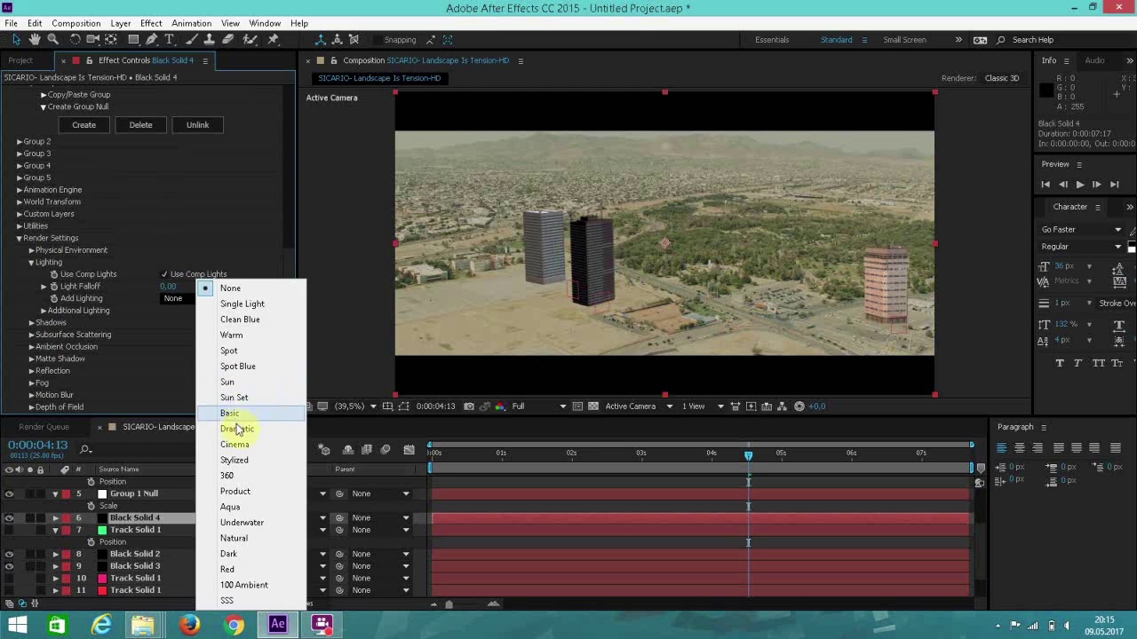
{"action": "left_click", "coordinate": [234, 419]}
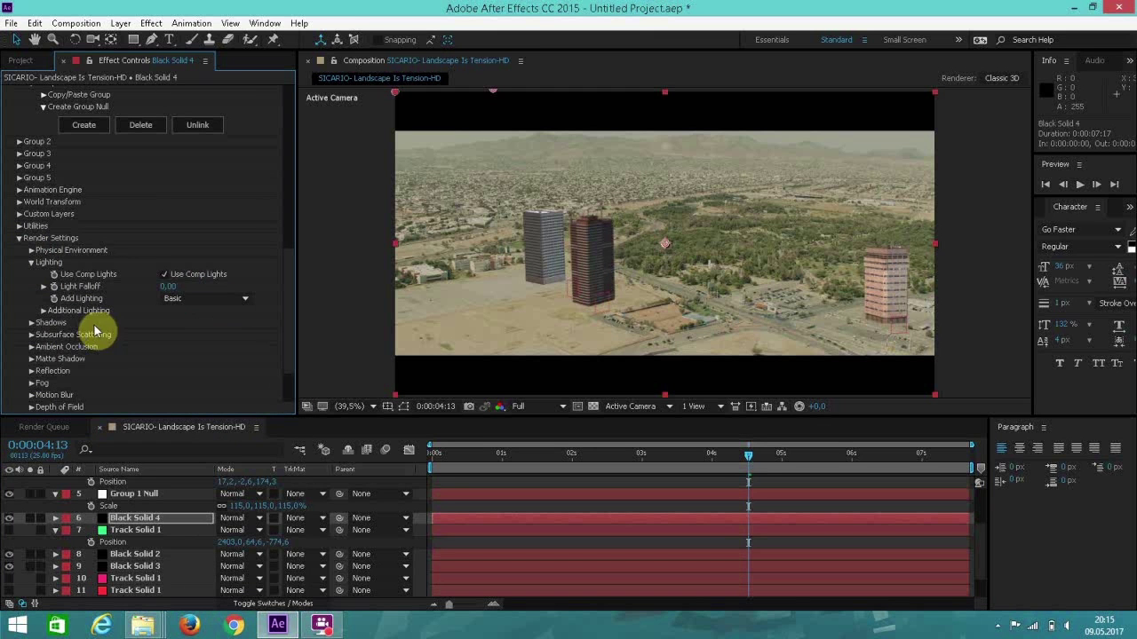
Step: Rotate the additional light to X +38°, Y -20°, Z +23° and preview the shot from the start
{"action": "left_click", "coordinate": [43, 311]}
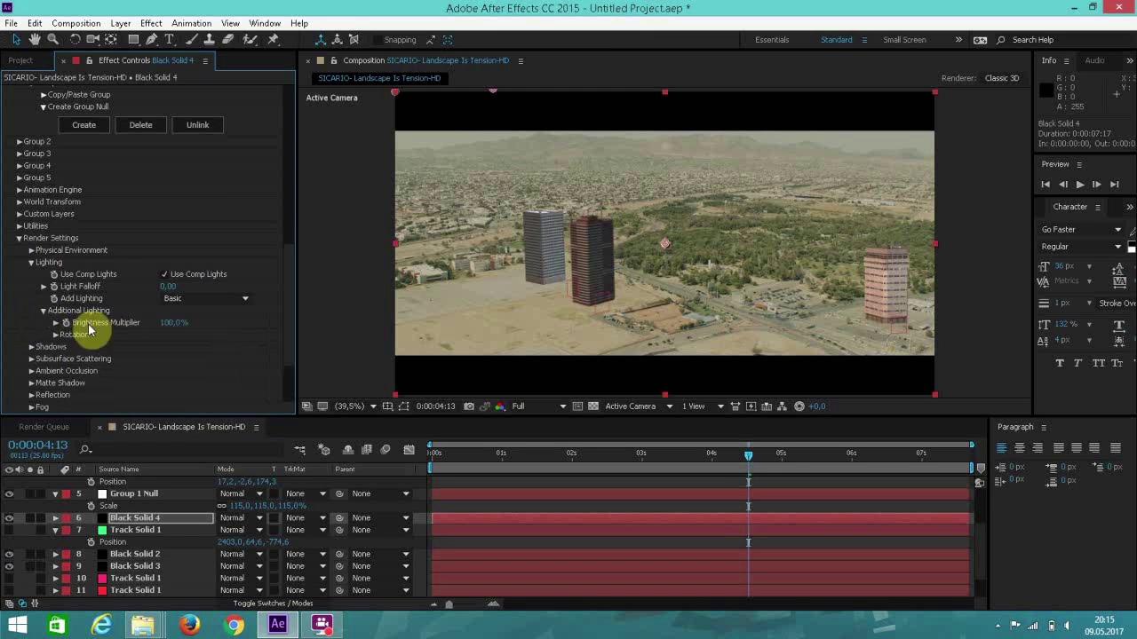
{"action": "left_click", "coordinate": [55, 335]}
{"action": "left_click", "coordinate": [176, 349]}
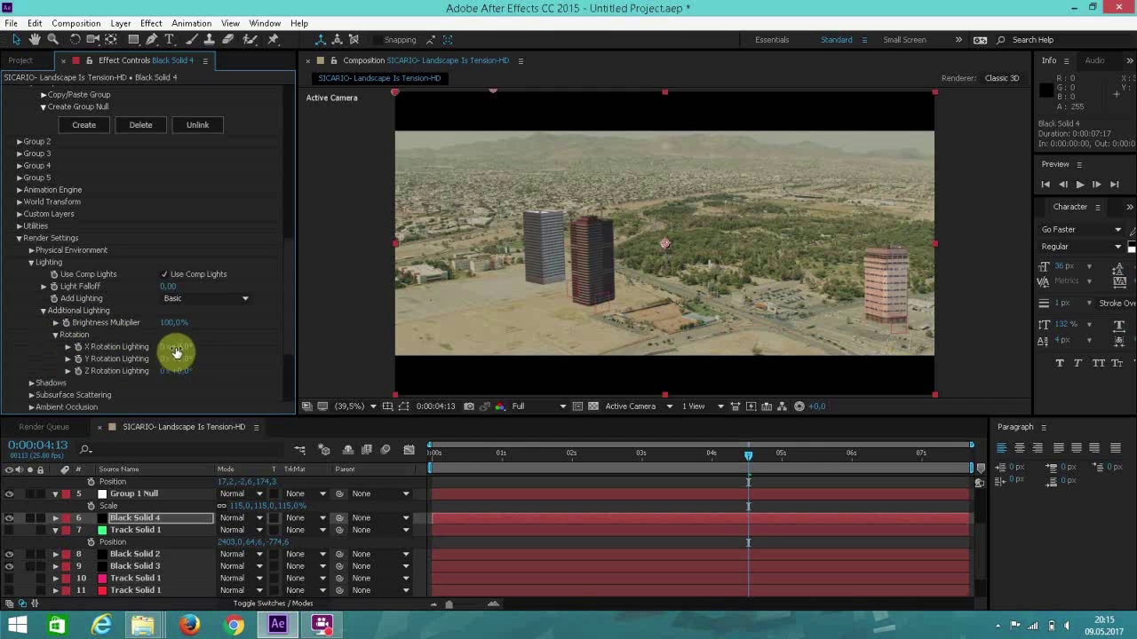
{"action": "mouse_move", "coordinate": [200, 346]}
{"action": "left_mouse_down"}
{"action": "mouse_move", "coordinate": [213, 352]}
{"action": "mouse_move", "coordinate": [151, 359]}
{"action": "mouse_move", "coordinate": [203, 362]}
{"action": "mouse_move", "coordinate": [157, 364]}
{"action": "mouse_move", "coordinate": [192, 373]}
{"action": "left_mouse_up"}
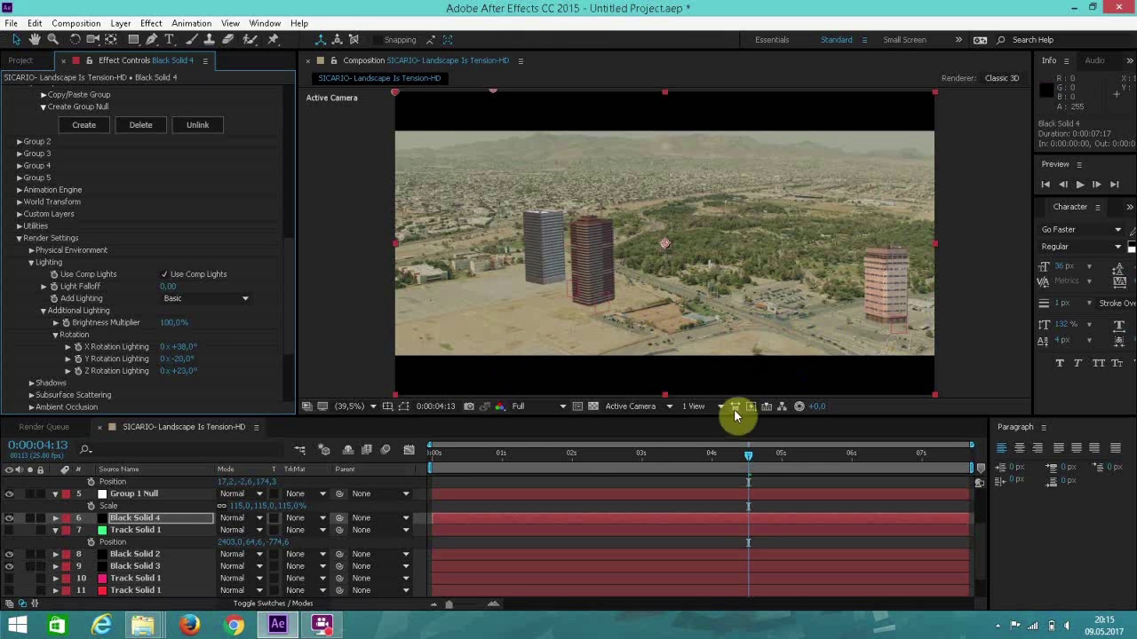
{"action": "left_click_drag", "start_coordinate": [751, 455], "coordinate": [437, 457]}
{"action": "key", "text": "space"}
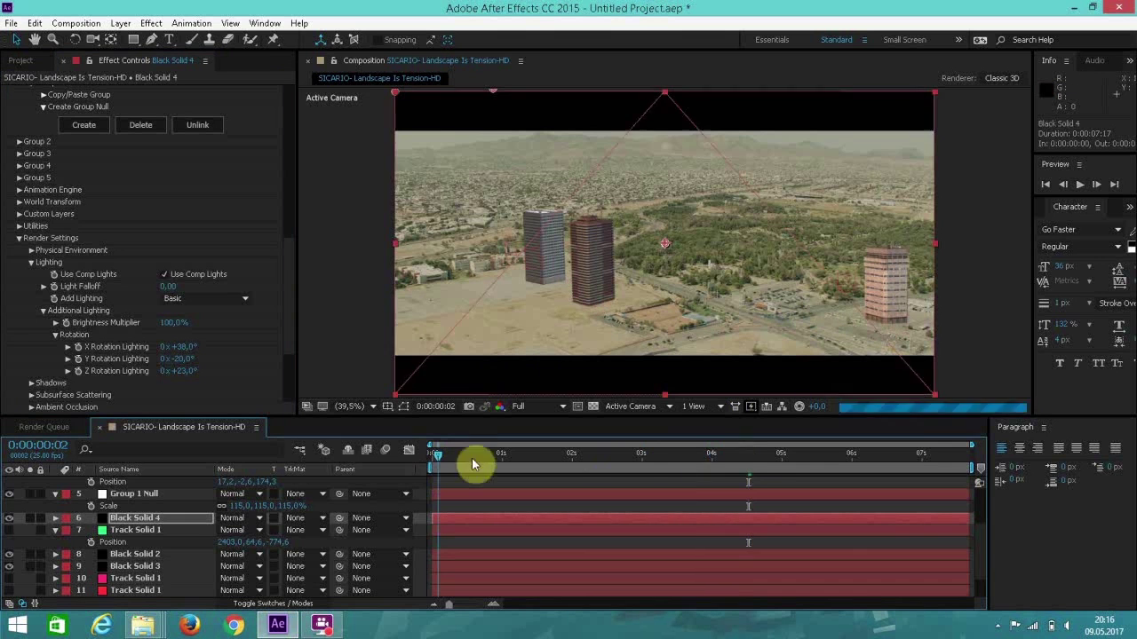
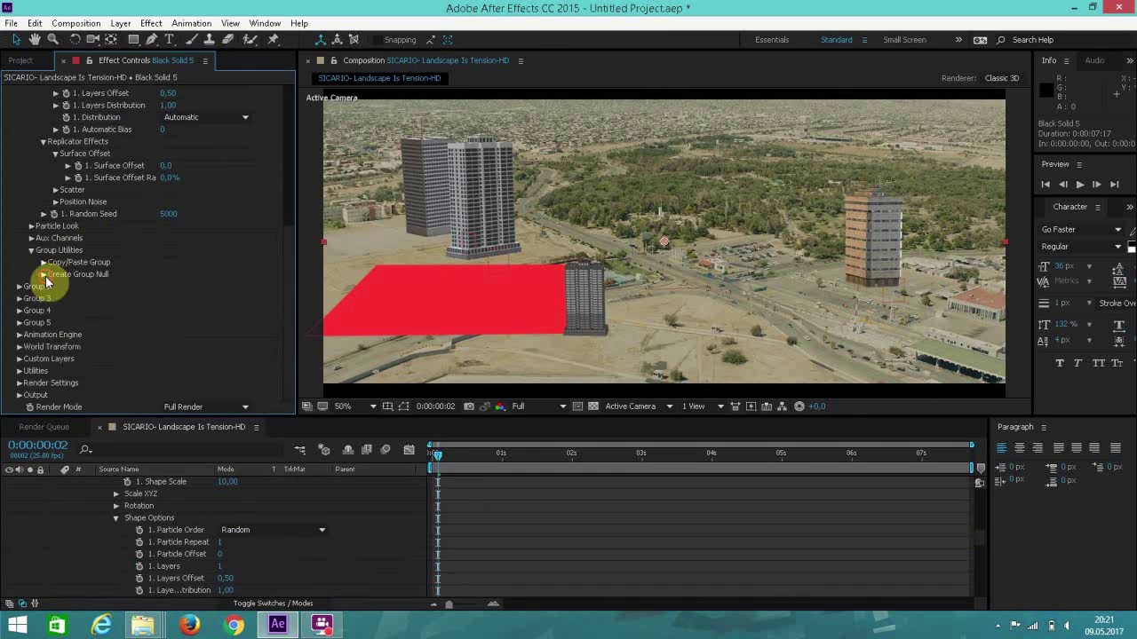
Step: Create a group null that controls the Element building group
{"action": "left_click", "coordinate": [46, 287]}
{"action": "left_click", "coordinate": [159, 484]}
{"action": "scroll", "coordinate": [139, 555], "scroll_direction": "down", "scroll_amount": 5}
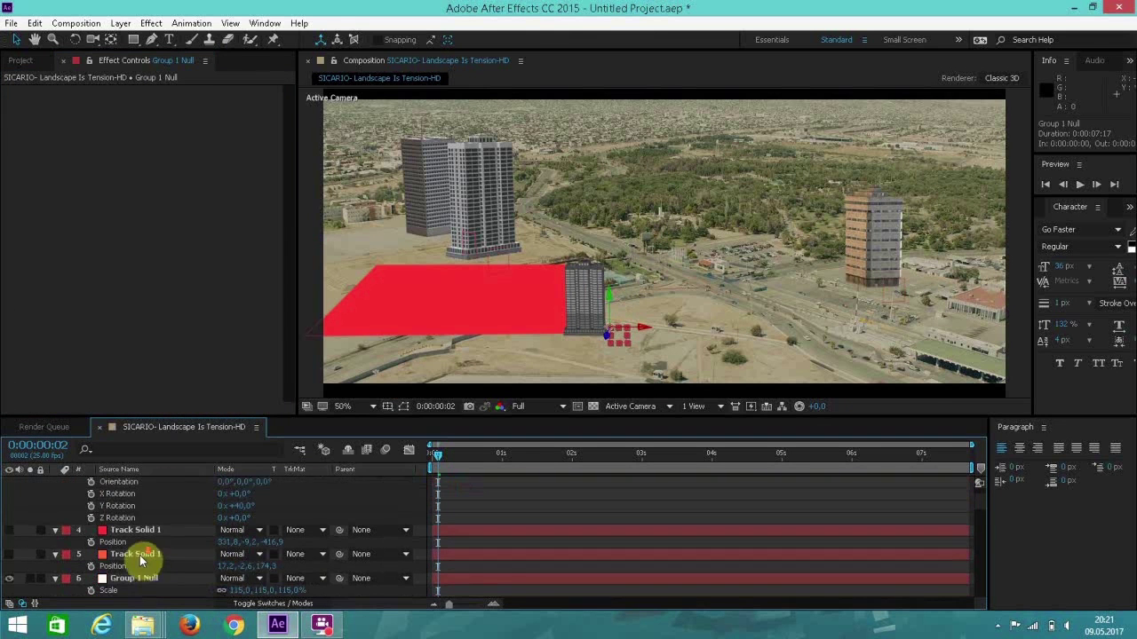
{"action": "scroll", "coordinate": [121, 550], "scroll_direction": "up", "scroll_amount": 5}
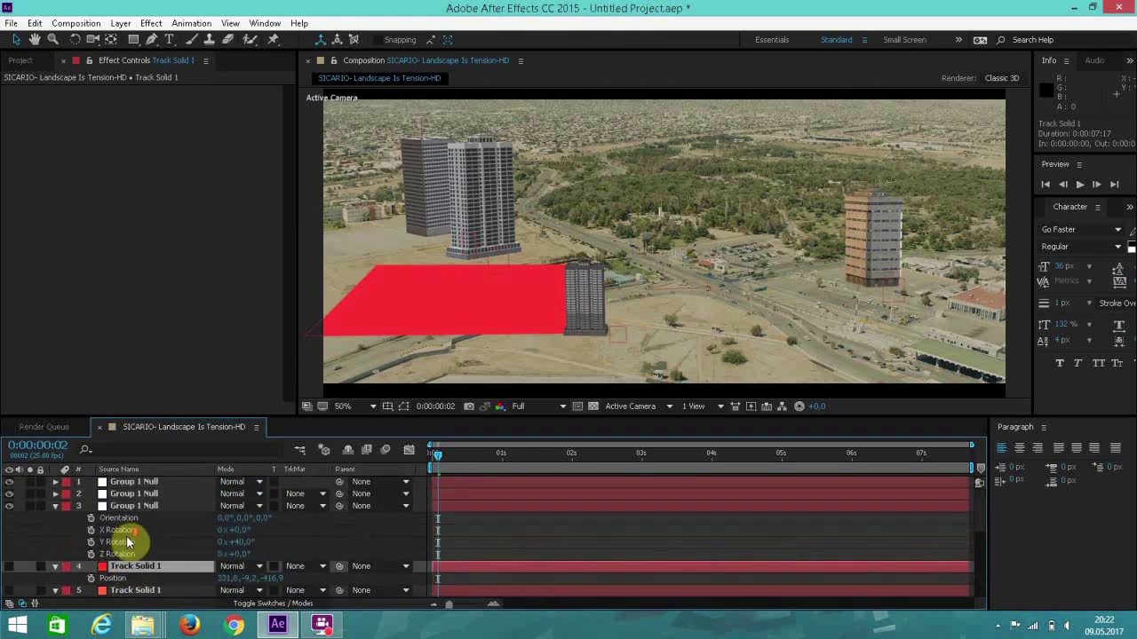
Step: Move the null to slide the building right and rotate it to -46°
{"action": "left_click", "coordinate": [34, 23]}
{"action": "left_click", "coordinate": [148, 203]}
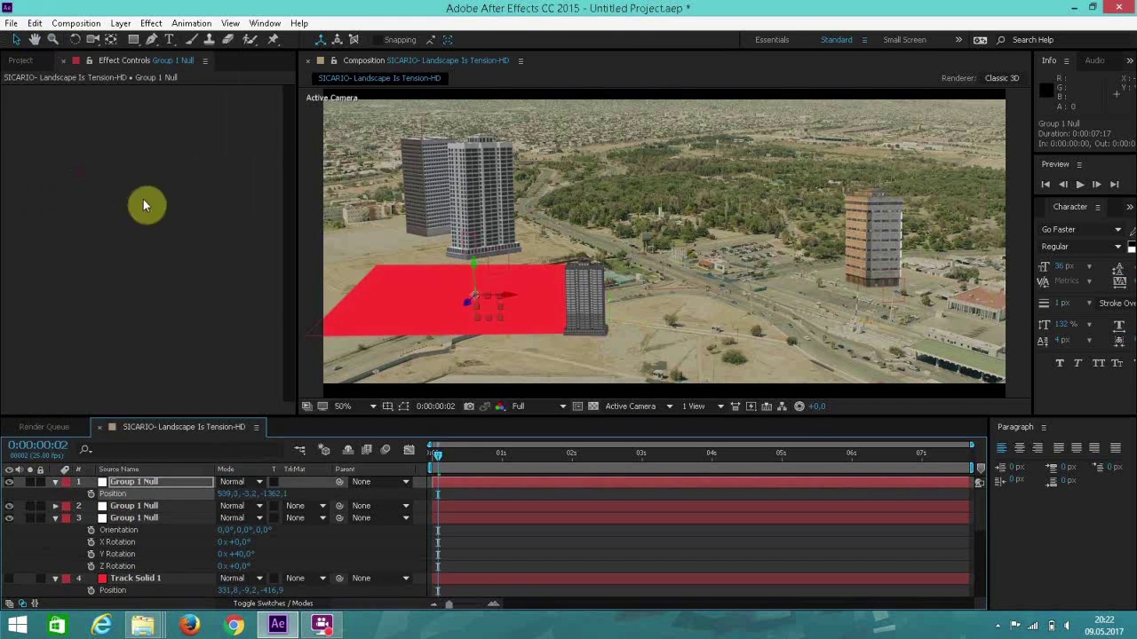
{"action": "scroll", "coordinate": [35, 563], "scroll_direction": "down", "scroll_amount": 3}
{"action": "scroll", "coordinate": [133, 507], "scroll_direction": "up", "scroll_amount": 3}
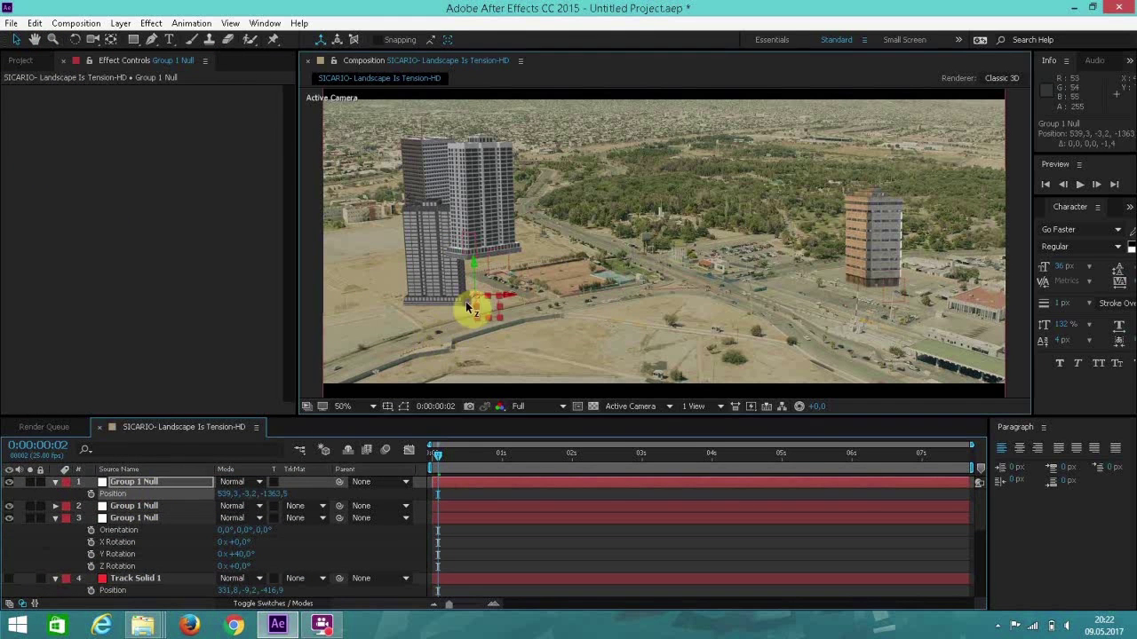
{"action": "scroll", "coordinate": [114, 553], "scroll_direction": "down", "scroll_amount": 3}
{"action": "left_click", "coordinate": [115, 578]}
{"action": "scroll", "coordinate": [189, 536], "scroll_direction": "down", "scroll_amount": 2}
{"action": "scroll", "coordinate": [189, 534], "scroll_direction": "up", "scroll_amount": 3}
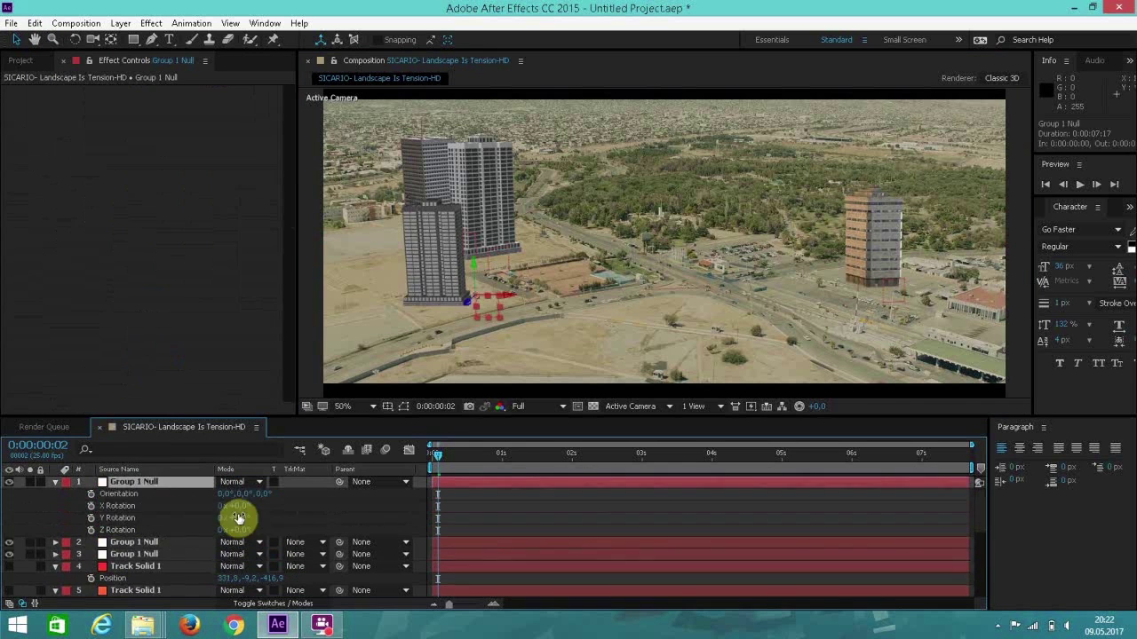
{"action": "left_click_drag", "start_coordinate": [236, 518], "coordinate": [342, 512]}
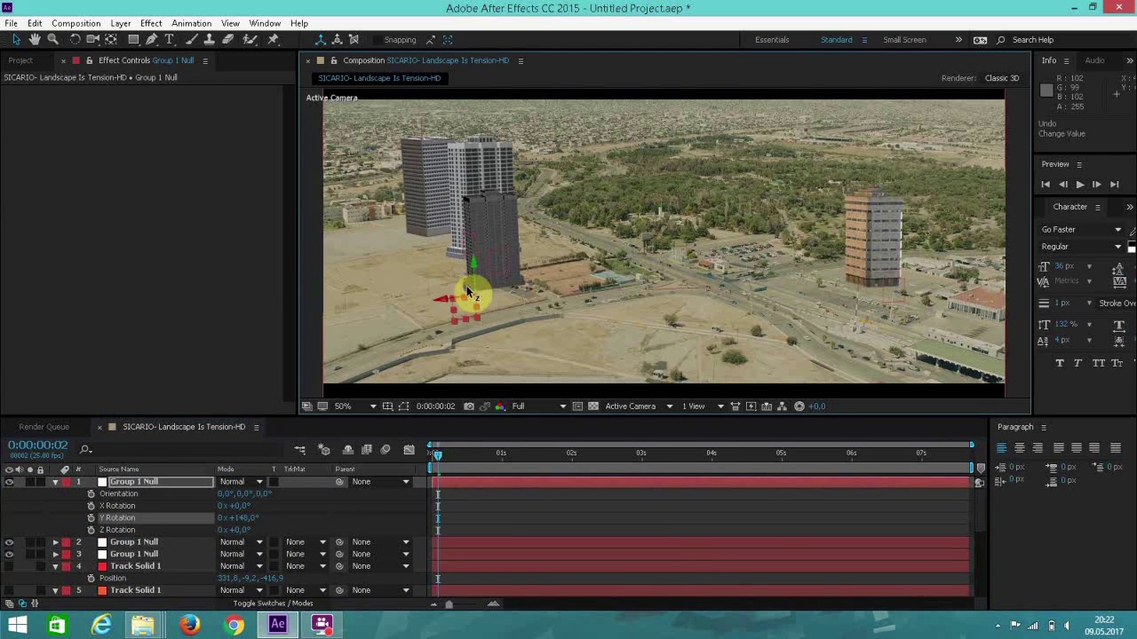
{"action": "left_click_drag", "start_coordinate": [469, 293], "coordinate": [551, 305]}
{"action": "left_click", "coordinate": [241, 513]}
{"action": "left_click_drag", "start_coordinate": [242, 513], "coordinate": [211, 520]}
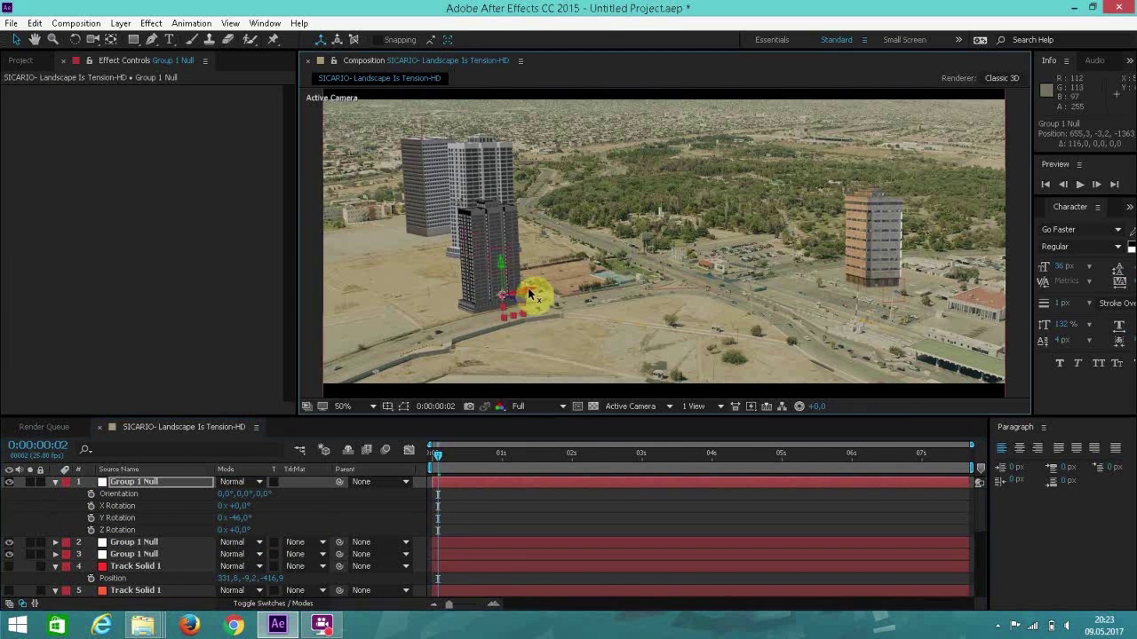
Step: Apply the Town_blurred environment to the Element 3D scene preview
{"action": "scroll", "coordinate": [190, 487], "scroll_direction": "down", "scroll_amount": 3}
{"action": "left_click", "coordinate": [142, 565]}
{"action": "left_click", "coordinate": [71, 121]}
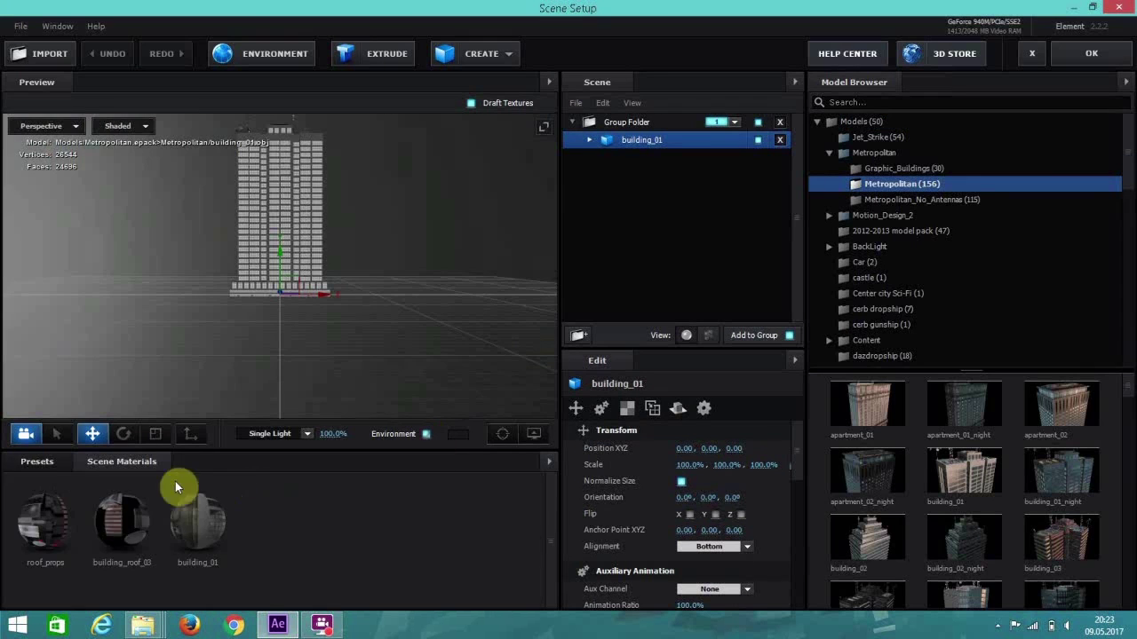
{"action": "scroll", "coordinate": [374, 563], "scroll_direction": "down", "scroll_amount": 2}
{"action": "left_click", "coordinate": [374, 563]}
{"action": "left_click_drag", "start_coordinate": [333, 434], "coordinate": [352, 434]}
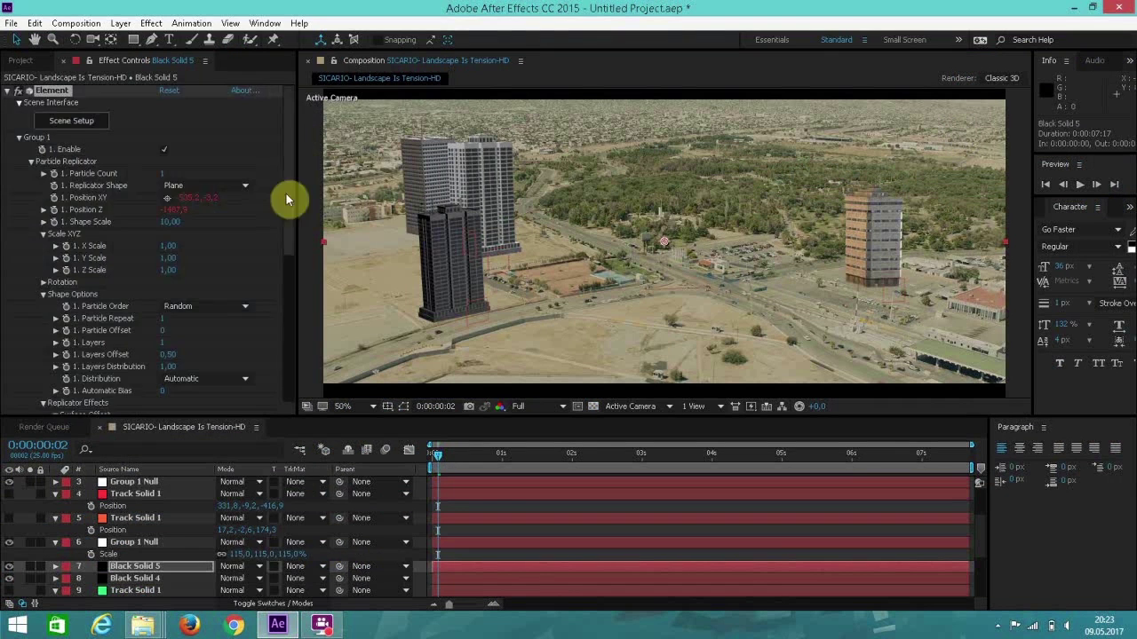
{"action": "scroll", "coordinate": [106, 267], "scroll_direction": "down", "scroll_amount": 1}
Step: Set Add Lighting to Dramatic, X rotation 99°, adjust Y rotation and brightness 167%
{"action": "left_click", "coordinate": [20, 376]}
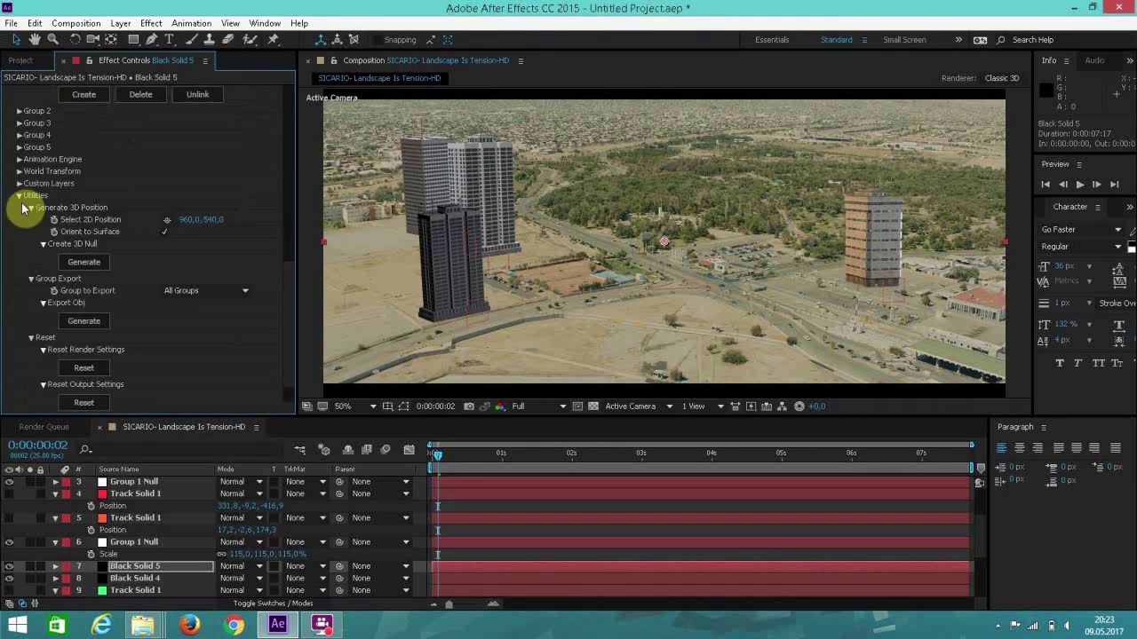
{"action": "left_click", "coordinate": [24, 214]}
{"action": "left_click", "coordinate": [20, 383]}
{"action": "scroll", "coordinate": [39, 296], "scroll_direction": "down", "scroll_amount": 3}
{"action": "left_click", "coordinate": [31, 262]}
{"action": "left_click", "coordinate": [177, 299]}
{"action": "left_click", "coordinate": [240, 422]}
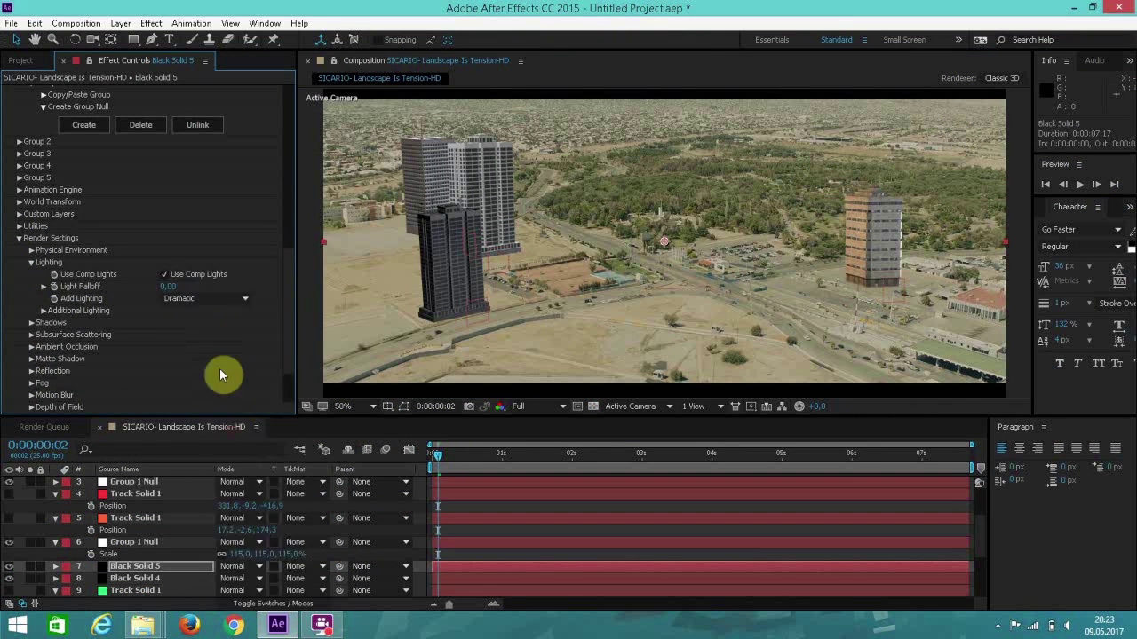
{"action": "left_click_drag", "start_coordinate": [180, 351], "coordinate": [244, 342]}
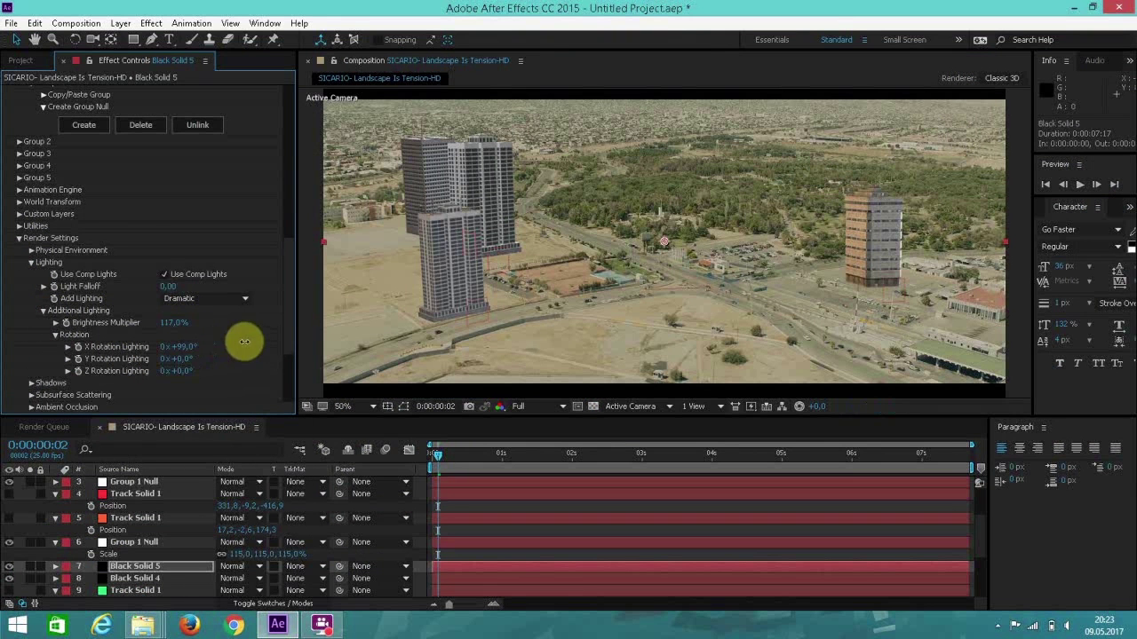
{"action": "left_click_drag", "start_coordinate": [181, 363], "coordinate": [235, 350]}
{"action": "left_click_drag", "start_coordinate": [174, 323], "coordinate": [207, 318]}
Step: Try other lighting styles, then settle on Dramatic at 136% brightness with adjusted Z rotation
{"action": "left_click", "coordinate": [199, 302]}
{"action": "left_click", "coordinate": [225, 305]}
{"action": "left_click", "coordinate": [222, 299]}
{"action": "left_click", "coordinate": [221, 340]}
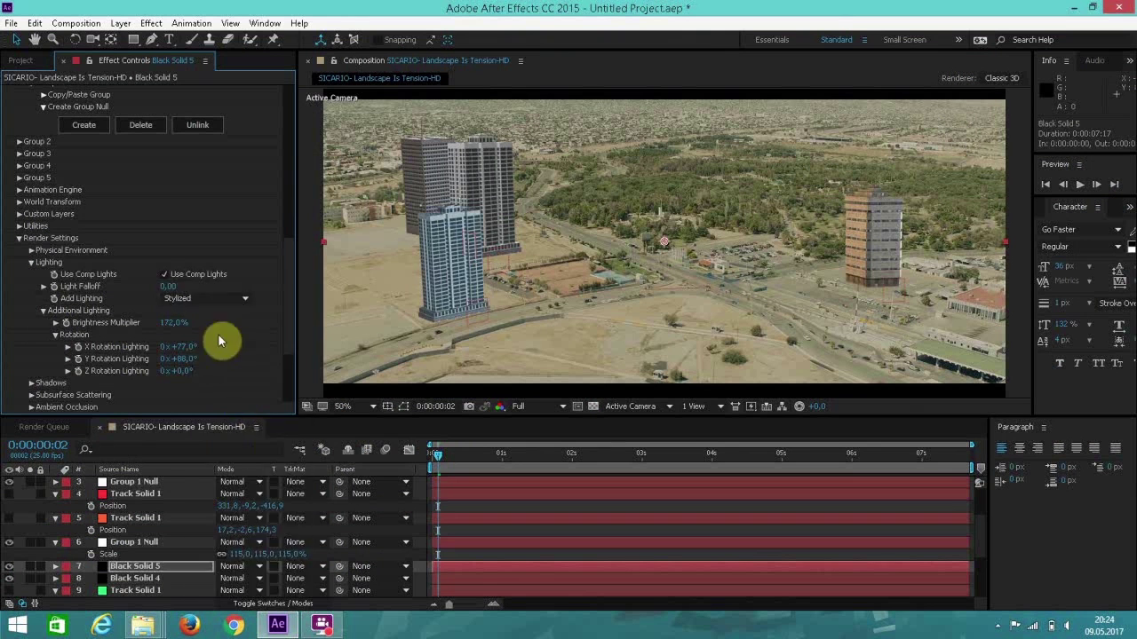
{"action": "left_click", "coordinate": [221, 300]}
{"action": "left_click", "coordinate": [221, 322]}
{"action": "left_click_drag", "start_coordinate": [174, 327], "coordinate": [279, 317]}
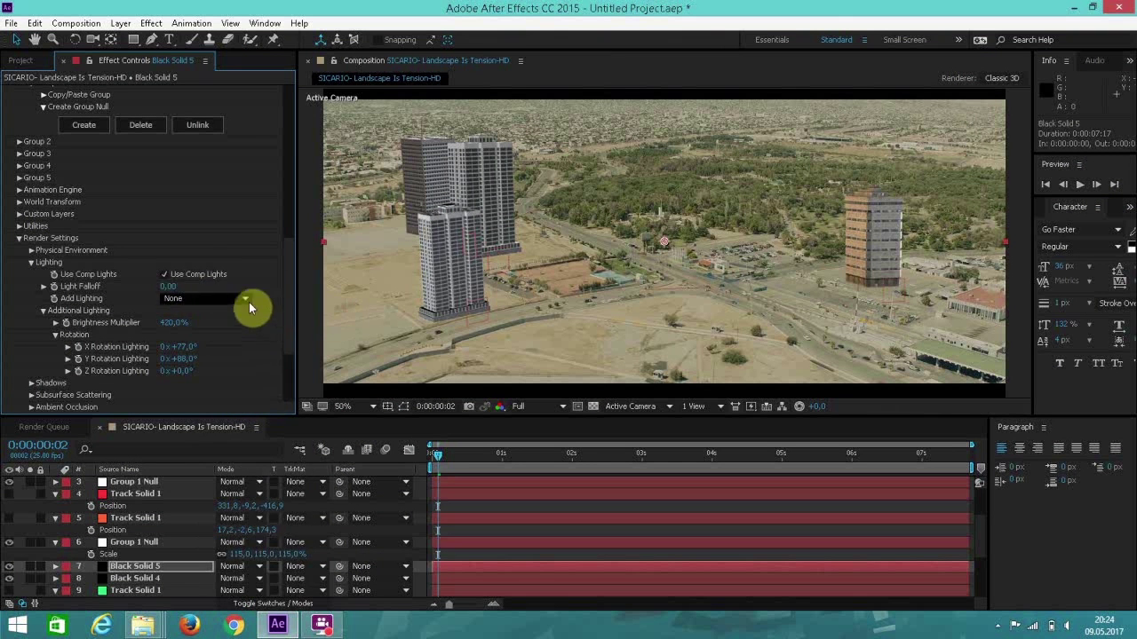
{"action": "left_click", "coordinate": [249, 302]}
{"action": "left_click", "coordinate": [236, 418]}
{"action": "left_click_drag", "start_coordinate": [177, 322], "coordinate": [111, 333]}
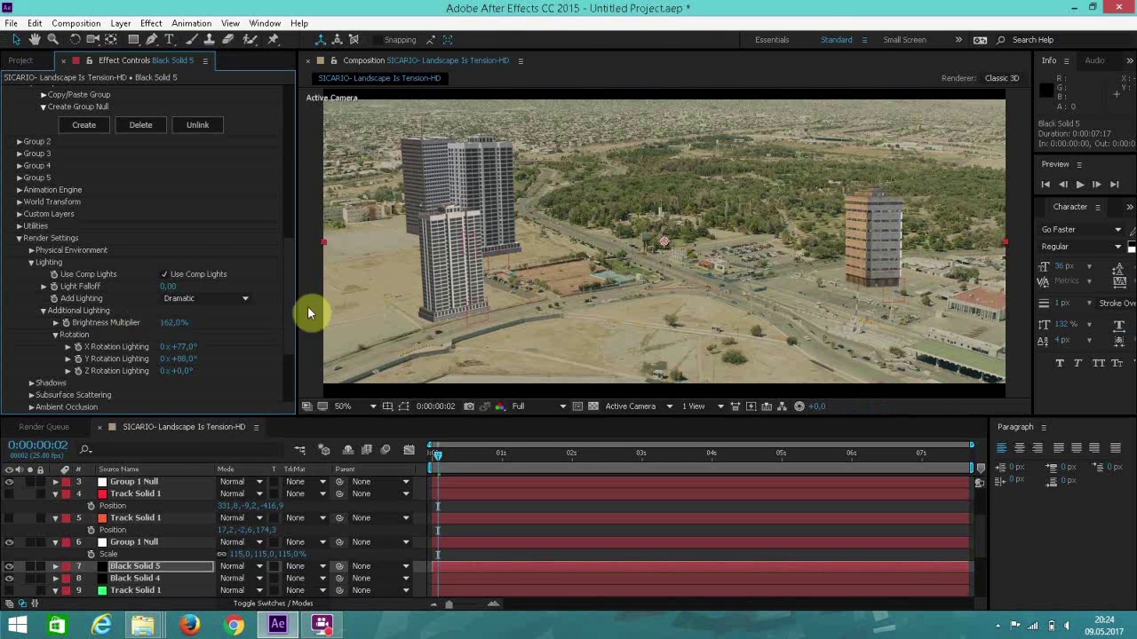
{"action": "left_click_drag", "start_coordinate": [211, 372], "coordinate": [181, 343]}
{"action": "left_click", "coordinate": [140, 488]}
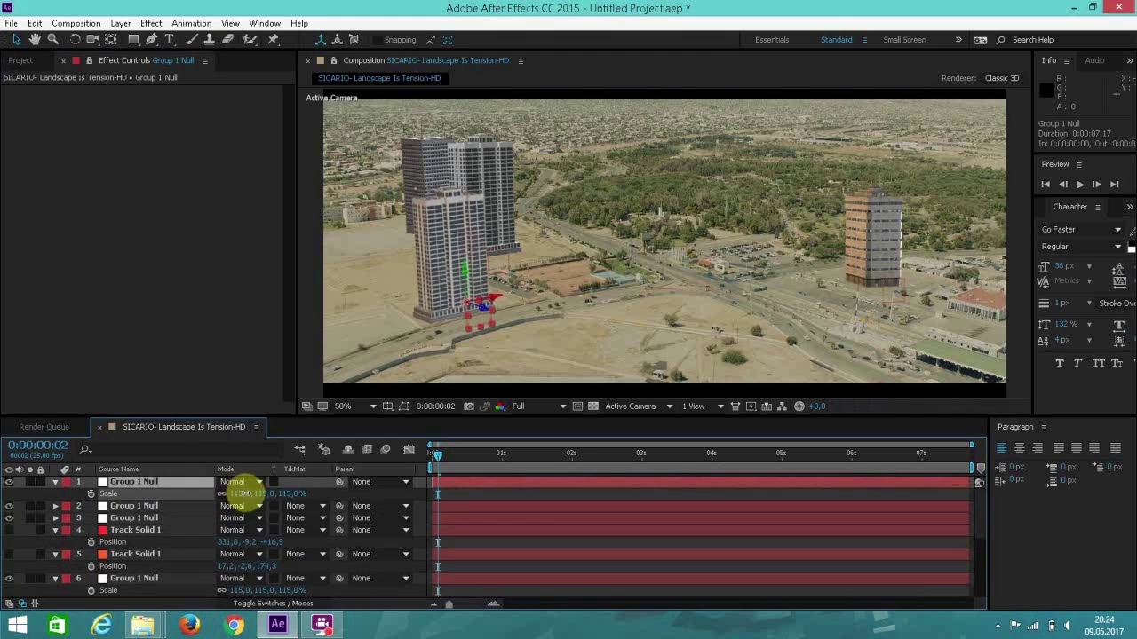
Step: Turn the first building_01 tower to face another direction and apply the scene
{"action": "scroll", "coordinate": [138, 530], "scroll_direction": "down", "scroll_amount": 1}
{"action": "left_click", "coordinate": [138, 530]}
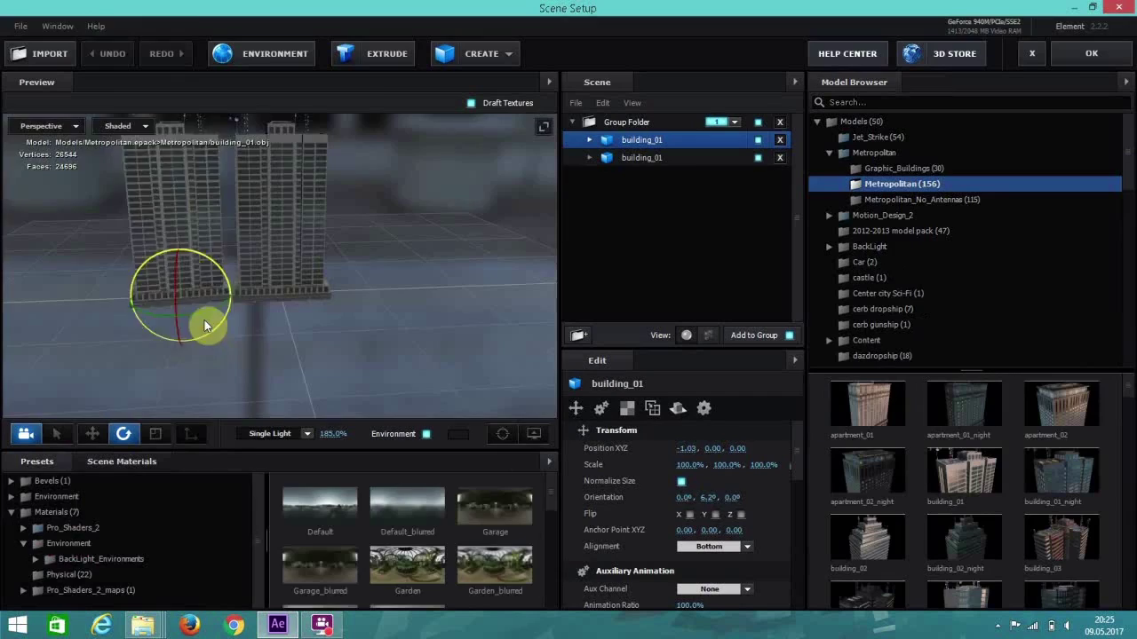
{"action": "left_click_drag", "start_coordinate": [203, 323], "coordinate": [180, 246]}
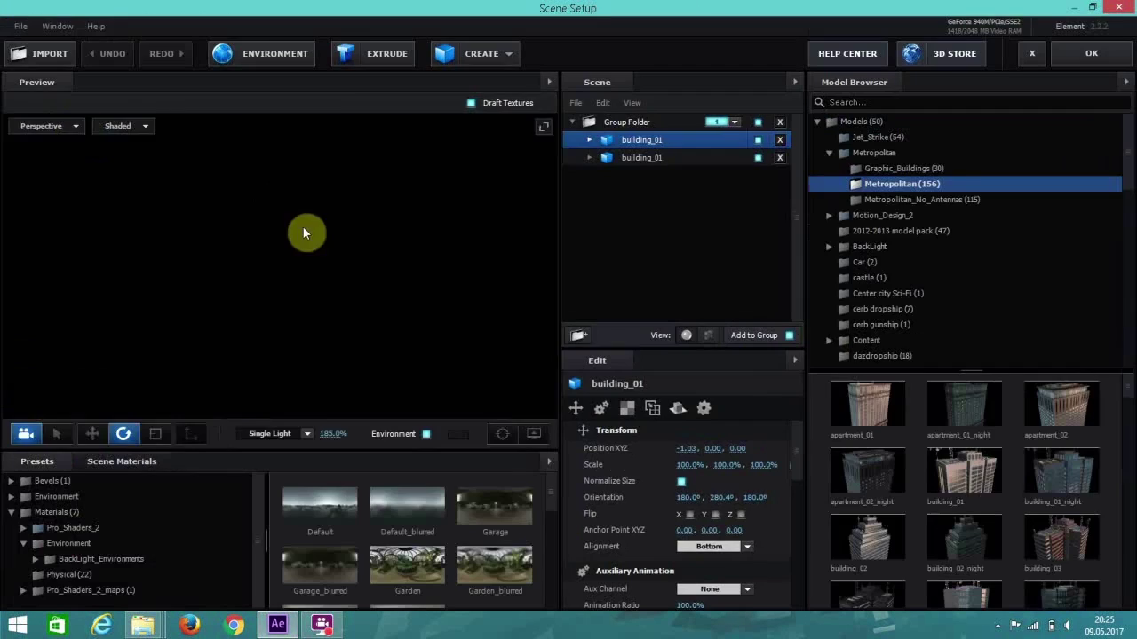
{"action": "left_click", "coordinate": [91, 435]}
{"action": "left_click", "coordinate": [1088, 53]}
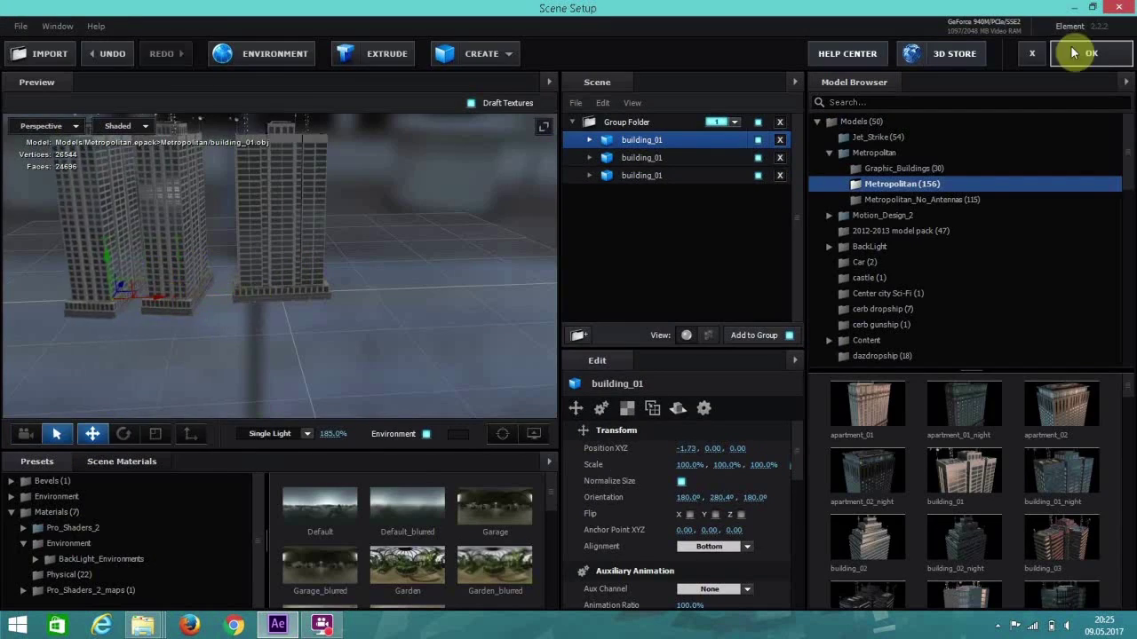
Step: Select the second and third building_01 towers in turn, applying the scene each time
{"action": "left_click", "coordinate": [92, 127]}
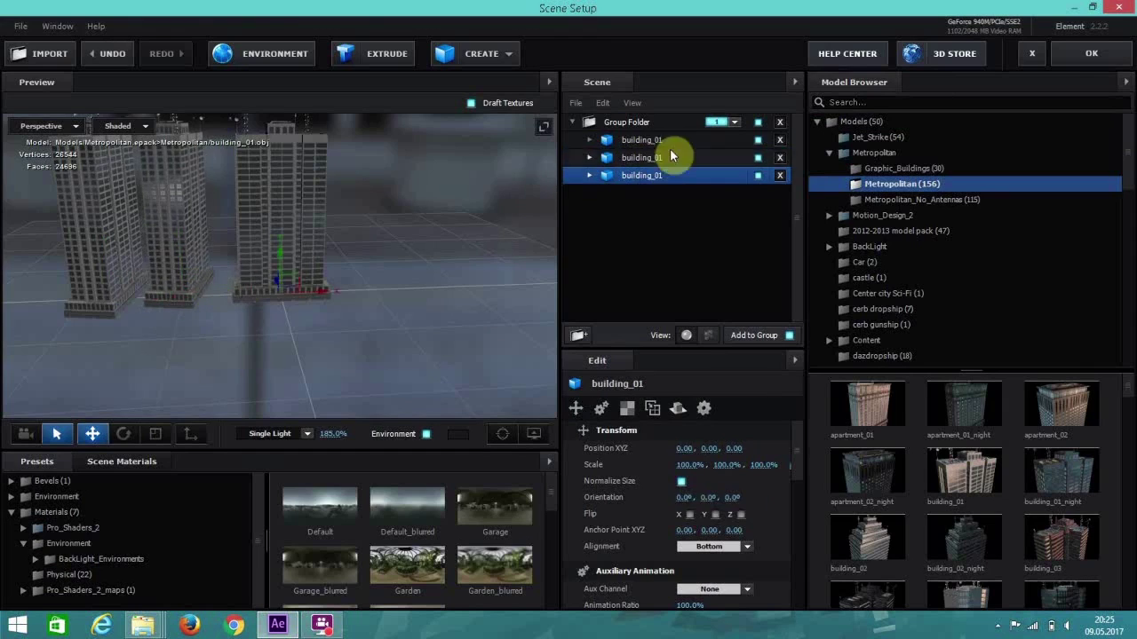
{"action": "left_click", "coordinate": [112, 305]}
{"action": "left_click", "coordinate": [1086, 55]}
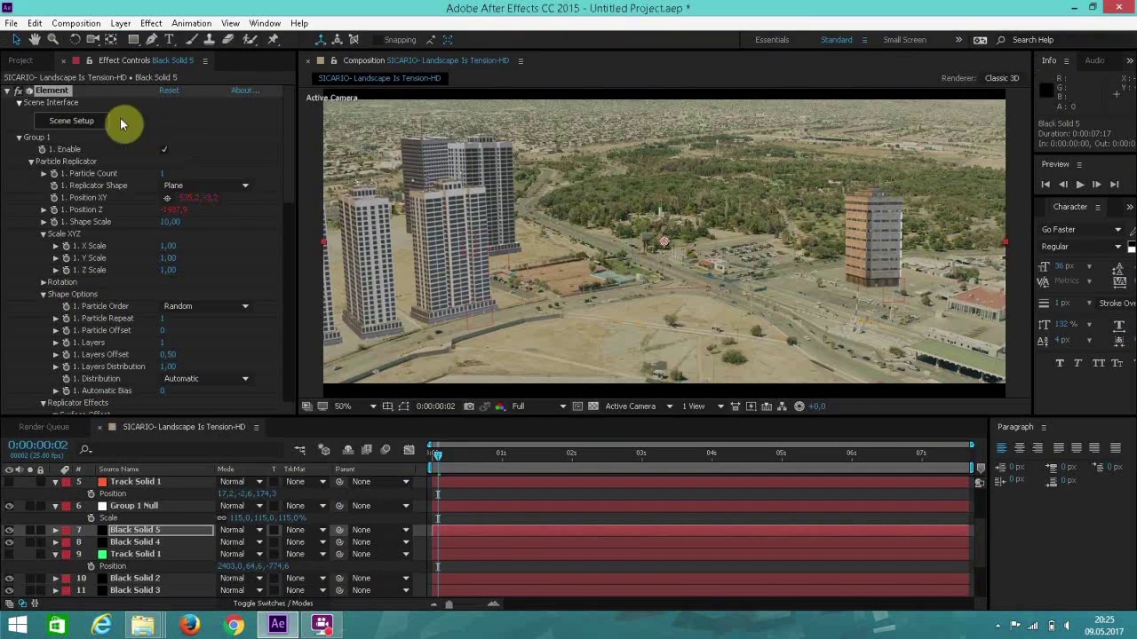
{"action": "left_click", "coordinate": [100, 132]}
{"action": "left_click", "coordinate": [178, 190]}
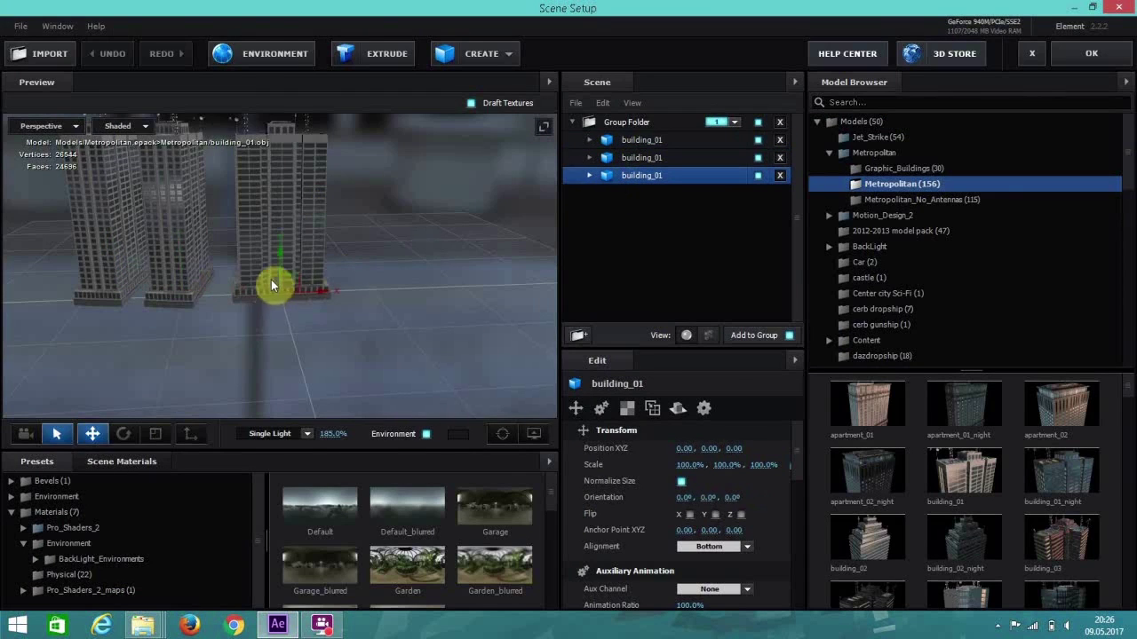
{"action": "left_click", "coordinate": [1091, 53]}
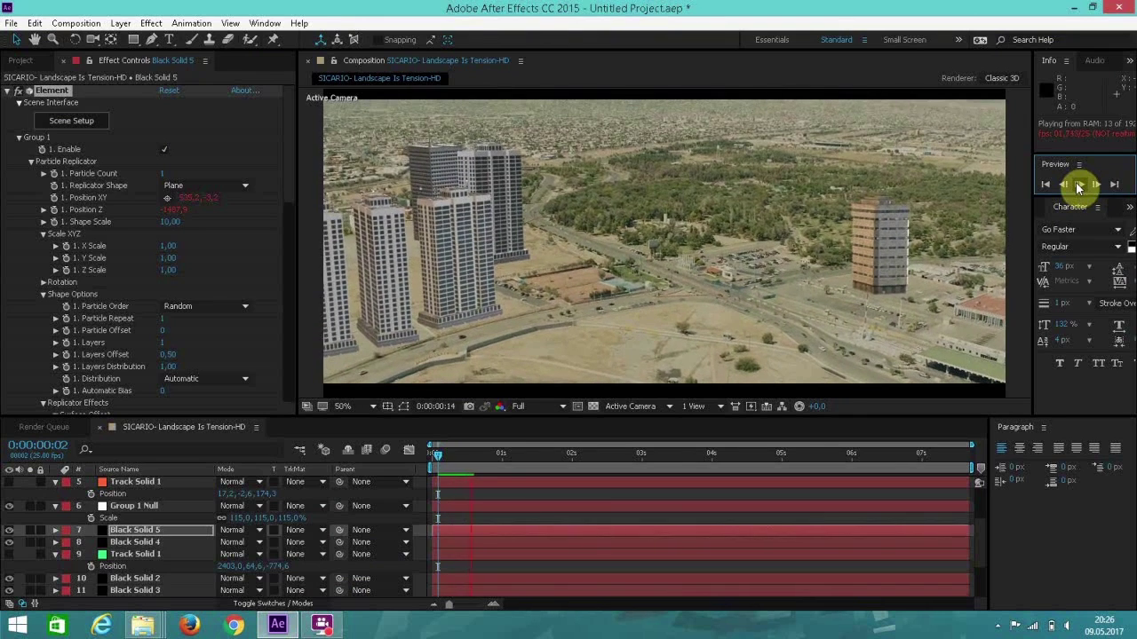
{"action": "left_click", "coordinate": [74, 124]}
{"action": "left_click", "coordinate": [661, 157]}
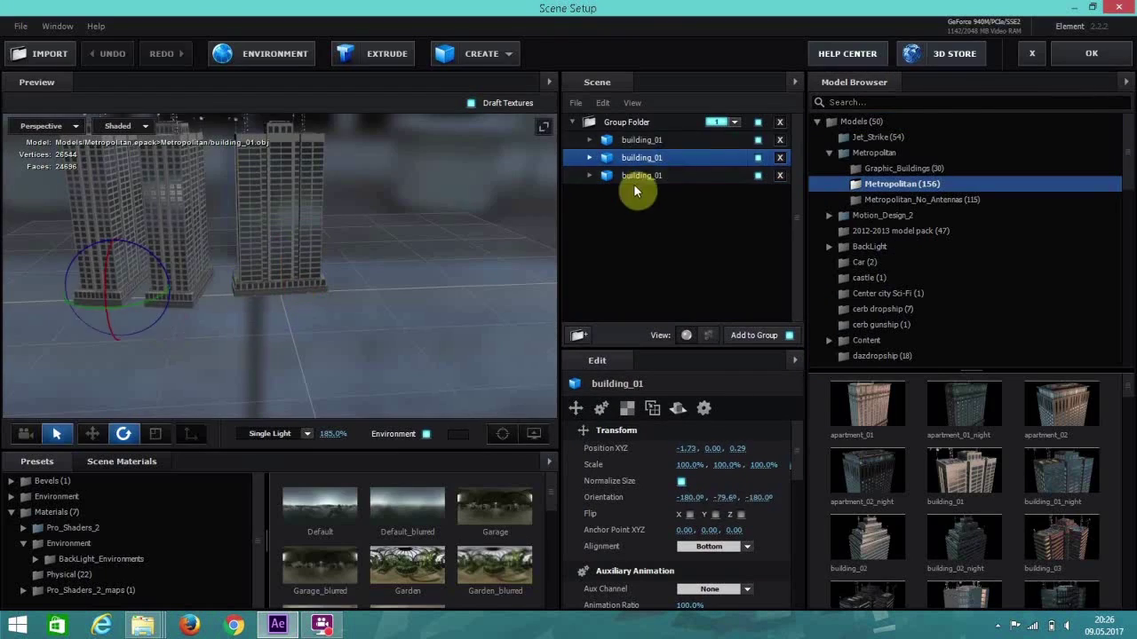
{"action": "left_click", "coordinate": [641, 140]}
{"action": "left_click", "coordinate": [613, 175]}
{"action": "left_click", "coordinate": [164, 301]}
{"action": "left_click", "coordinate": [1091, 53]}
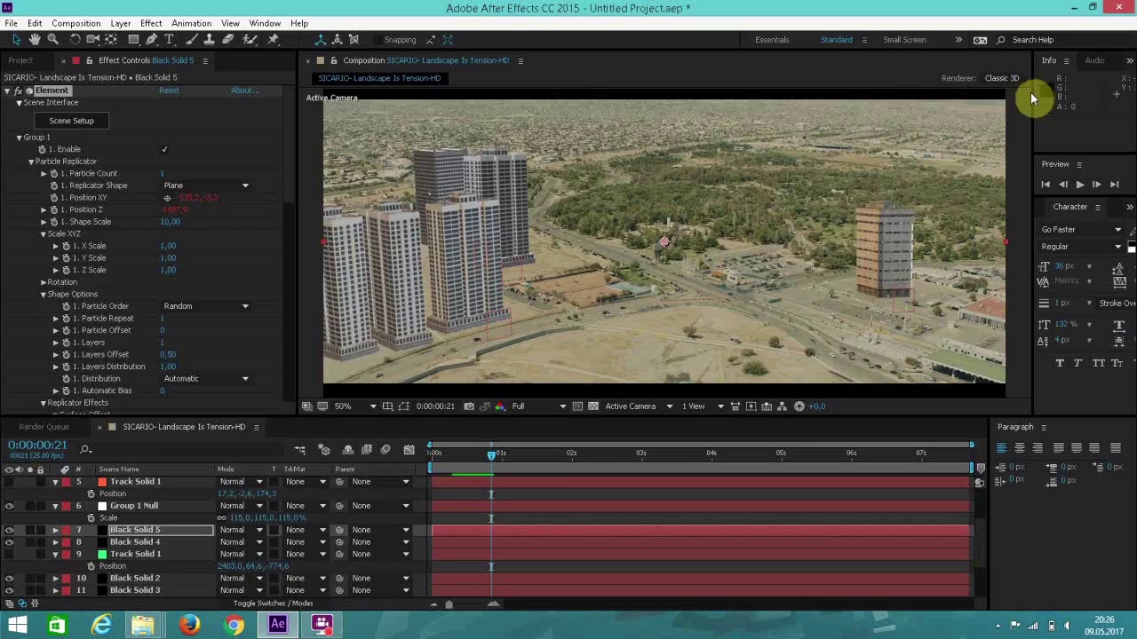
Step: Reopen Scene Setup and pick building_01 towers one by one to reposition
{"action": "left_click", "coordinate": [83, 126]}
{"action": "left_click", "coordinate": [661, 176]}
{"action": "left_click", "coordinate": [249, 291]}
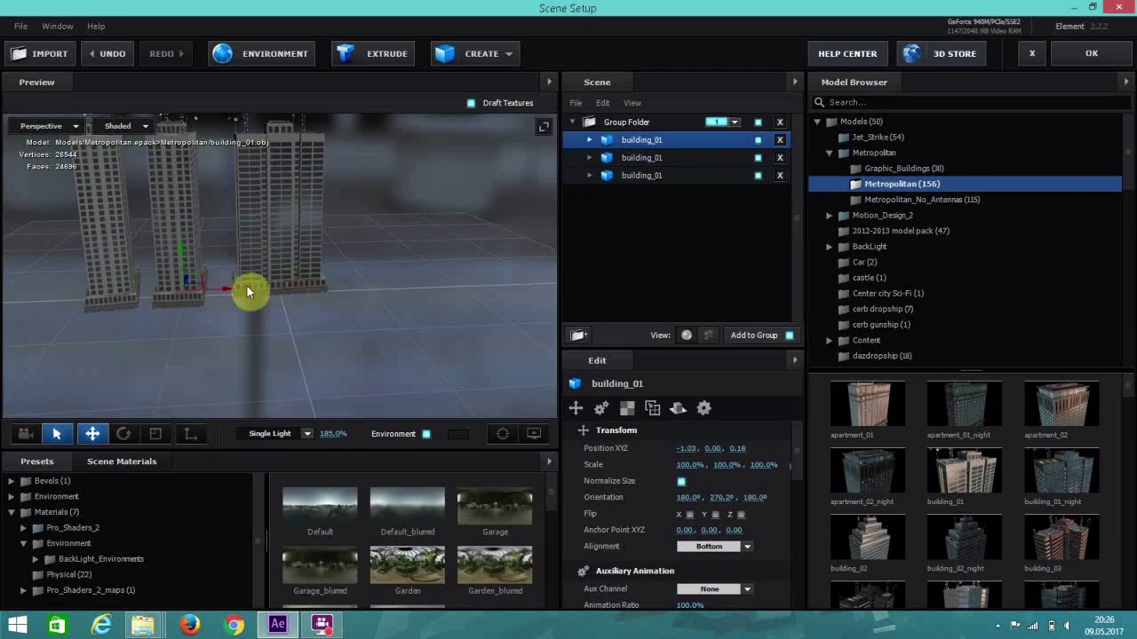
{"action": "left_click", "coordinate": [152, 299]}
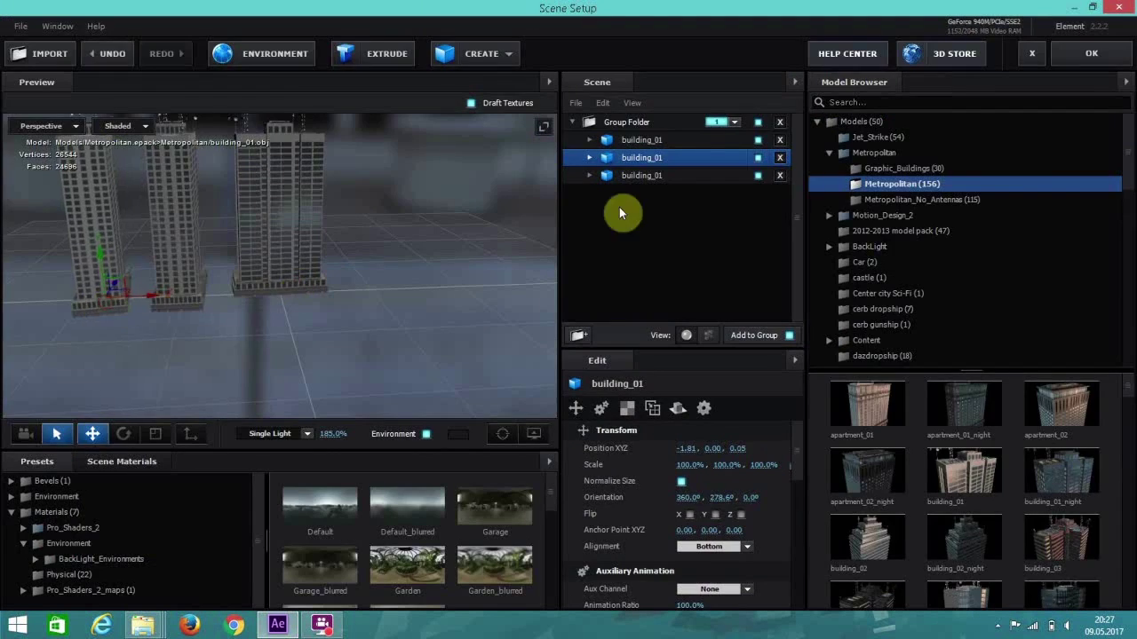
{"action": "left_click", "coordinate": [186, 297]}
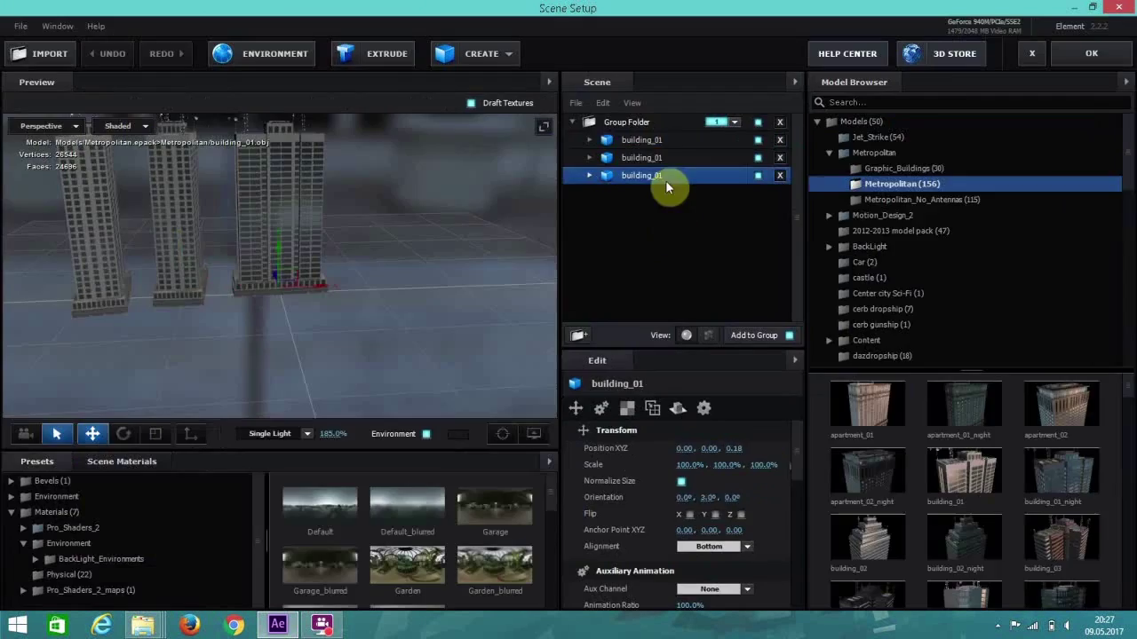
{"action": "left_click", "coordinate": [102, 302]}
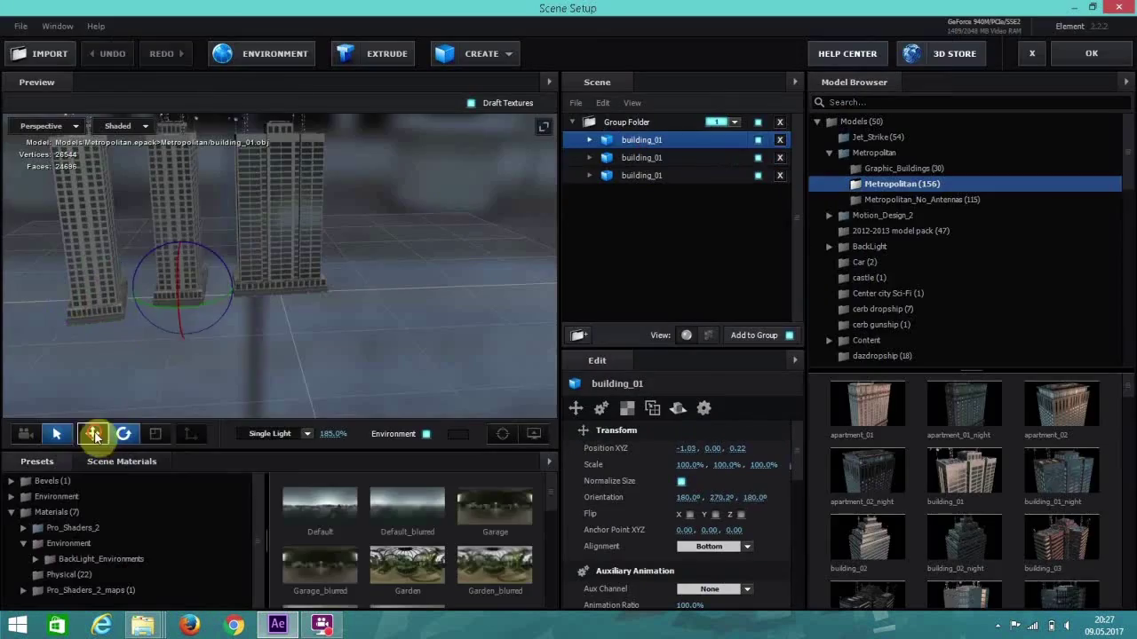
Step: Apply the building arrangement and preview the composition up to 0:00:02:00
{"action": "left_click", "coordinate": [92, 433]}
{"action": "left_click", "coordinate": [1076, 60]}
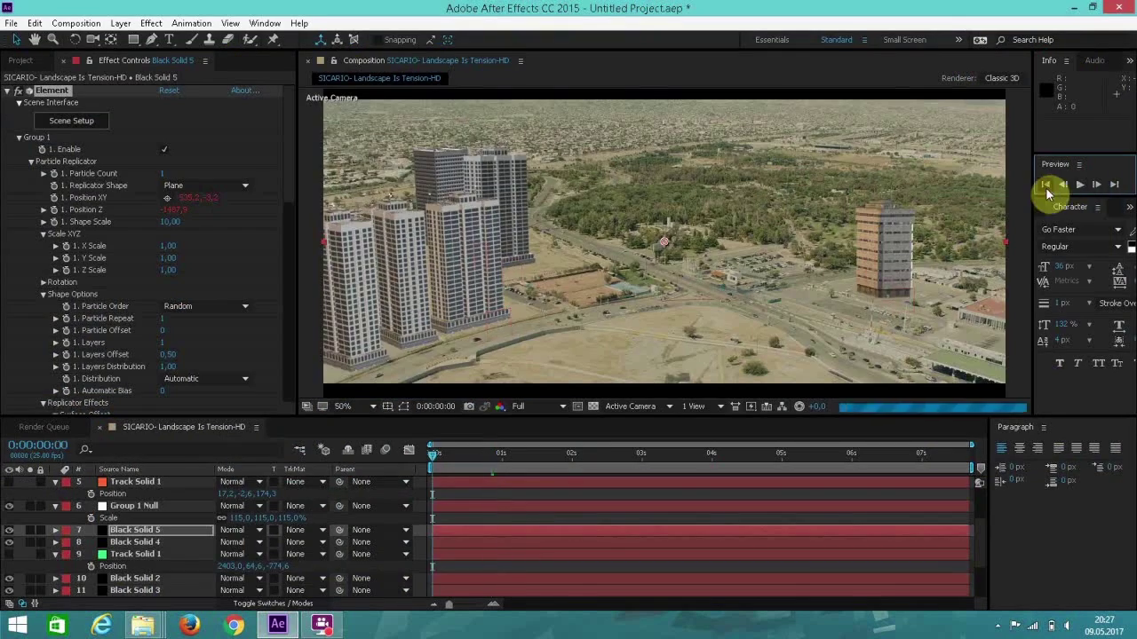
{"action": "left_click", "coordinate": [1079, 185]}
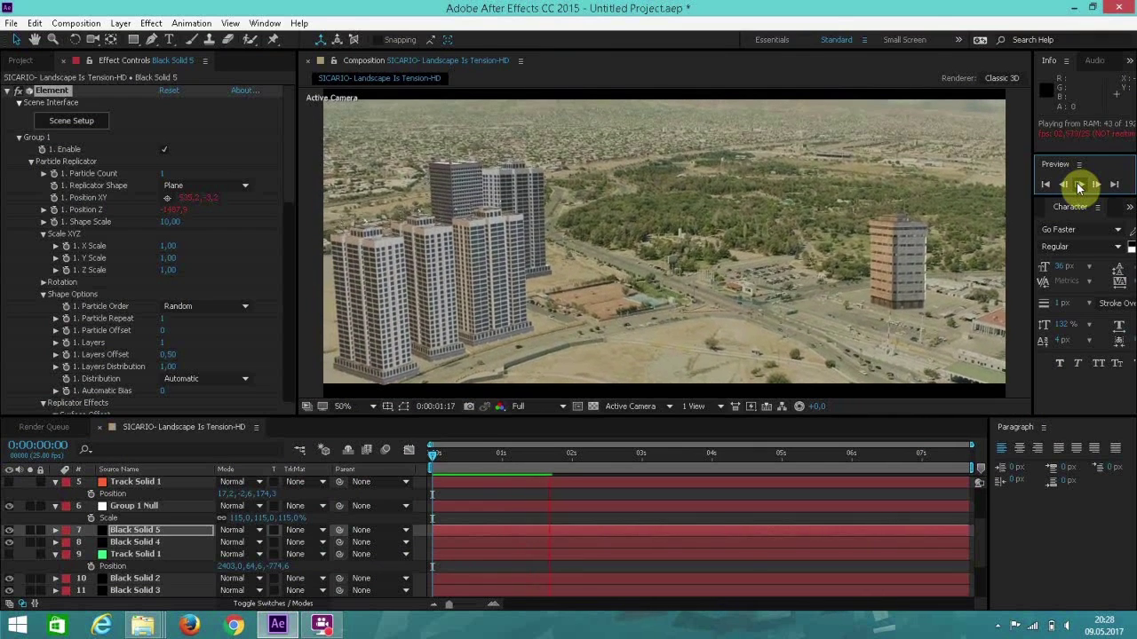
{"action": "left_click", "coordinate": [45, 578]}
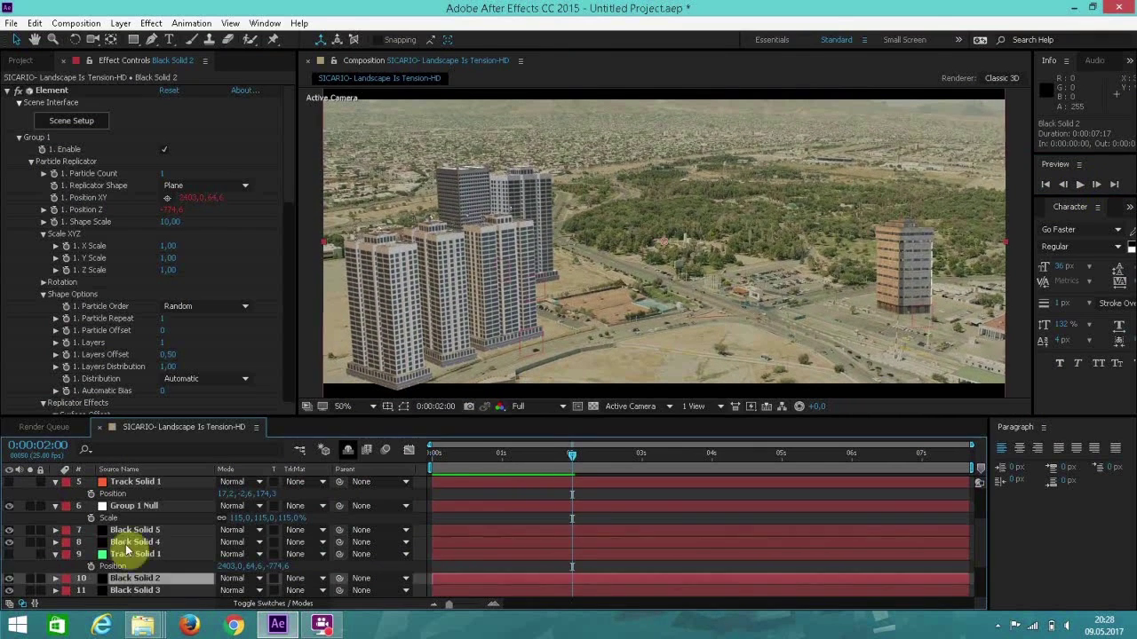
Step: Inspect Black Solid 3's office_03 building by orbiting its Element scene, then close it
{"action": "left_click", "coordinate": [17, 542]}
{"action": "left_click", "coordinate": [5, 588]}
{"action": "left_click", "coordinate": [76, 122]}
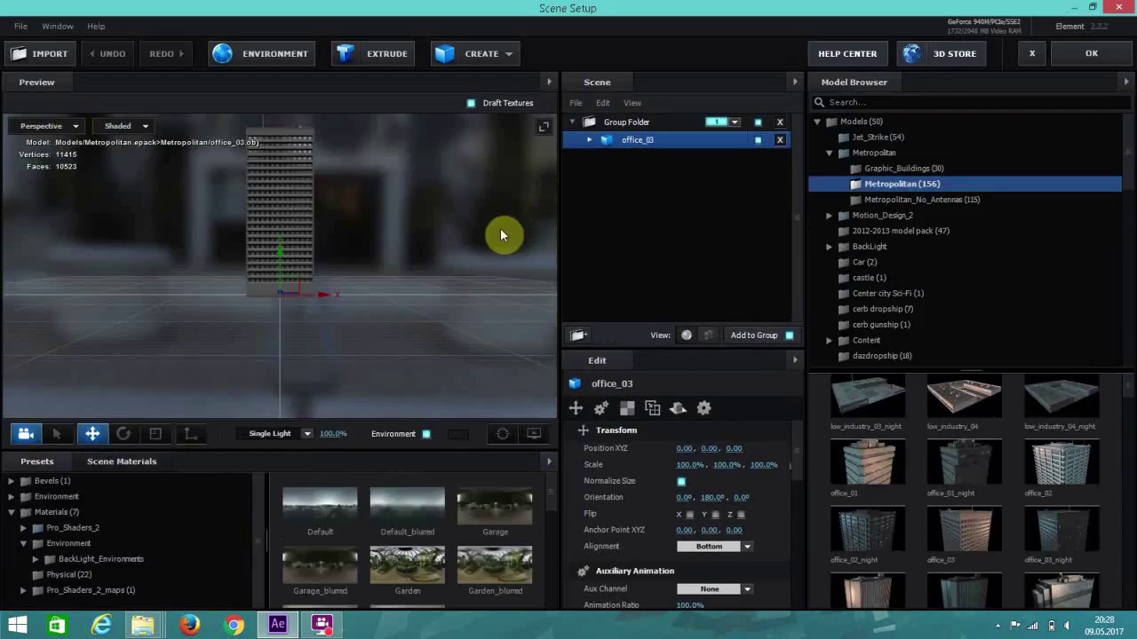
{"action": "left_click_drag", "start_coordinate": [500, 236], "coordinate": [177, 299]}
{"action": "left_click", "coordinate": [1106, 50]}
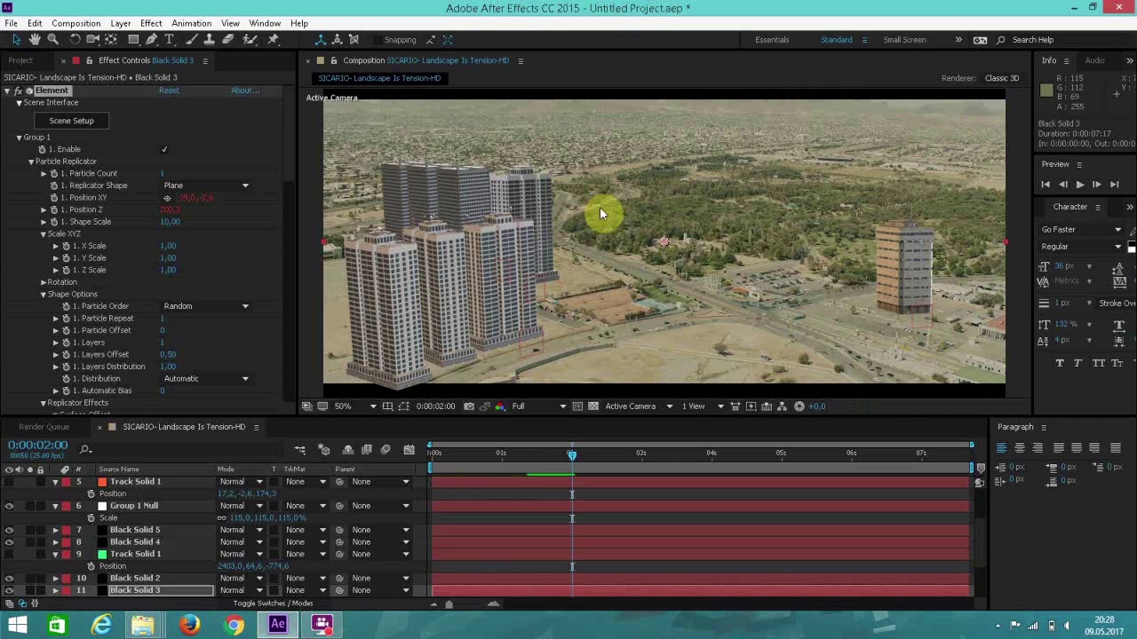
Step: Reposition a building_01 tower inside Black Solid 4's Element scene
{"action": "left_click", "coordinate": [122, 515]}
{"action": "left_click", "coordinate": [76, 120]}
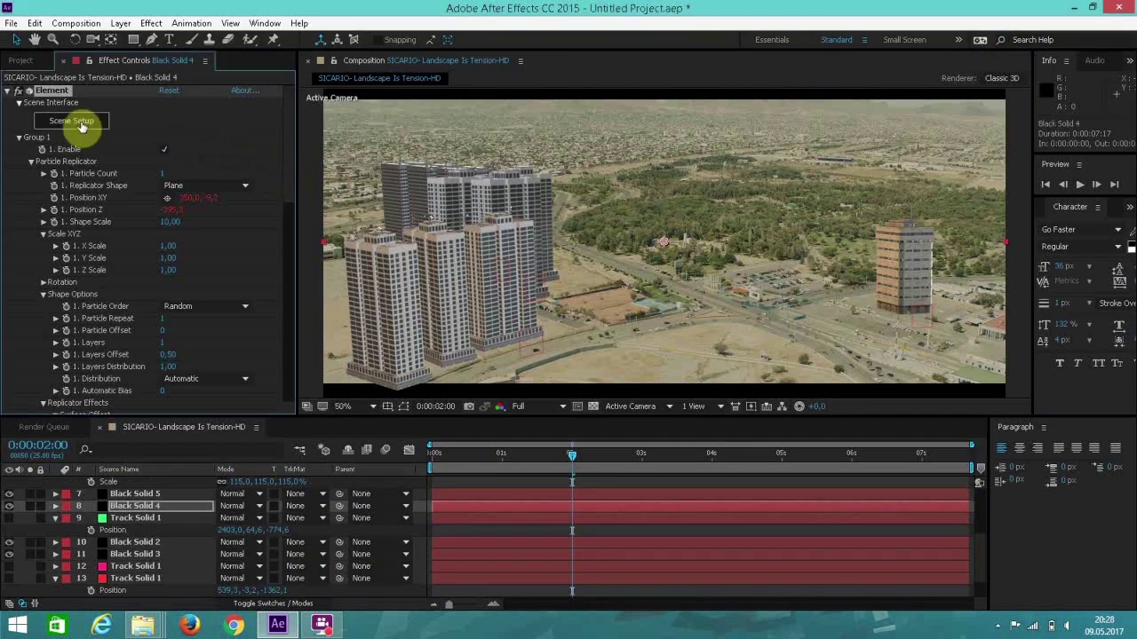
{"action": "left_click", "coordinate": [76, 121]}
{"action": "left_click_drag", "start_coordinate": [271, 284], "coordinate": [414, 348]}
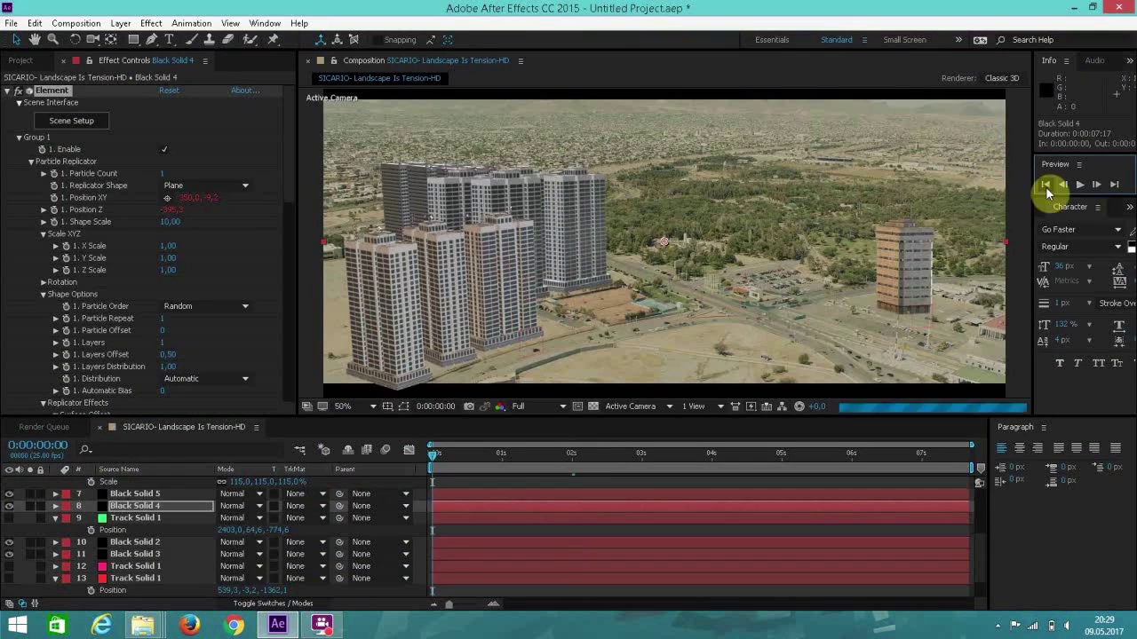
Step: Scale all three Group 1 Null layers together, up 12% then down 13%
{"action": "scroll", "coordinate": [159, 489], "scroll_direction": "up", "scroll_amount": 3}
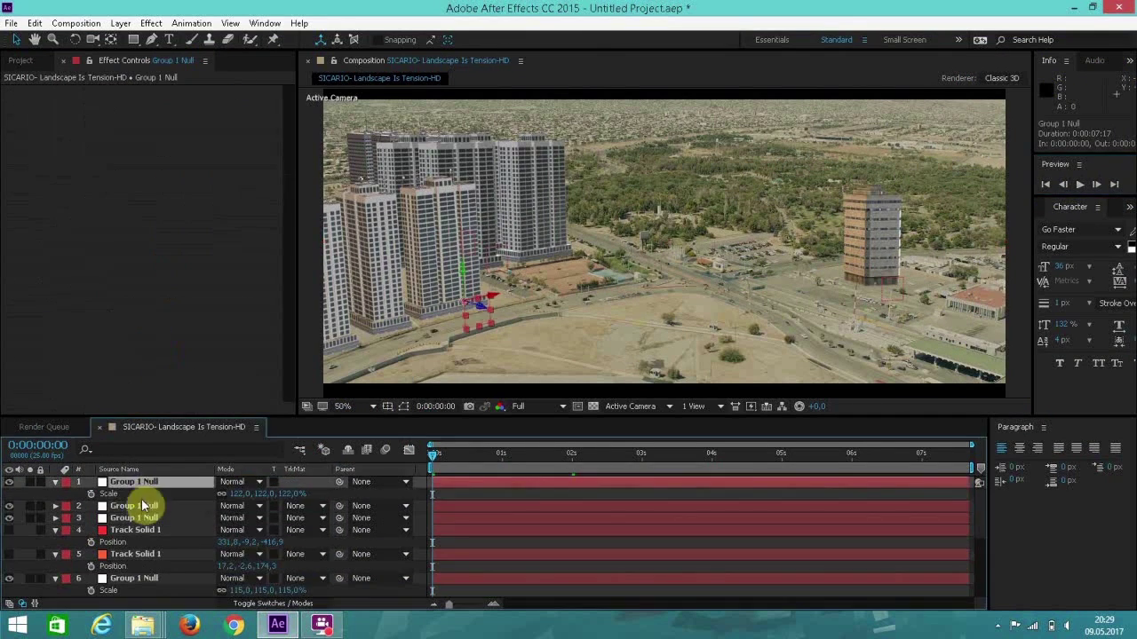
{"action": "left_click_drag", "start_coordinate": [144, 503], "coordinate": [145, 523]}
{"action": "left_click_drag", "start_coordinate": [230, 524], "coordinate": [68, 497]}
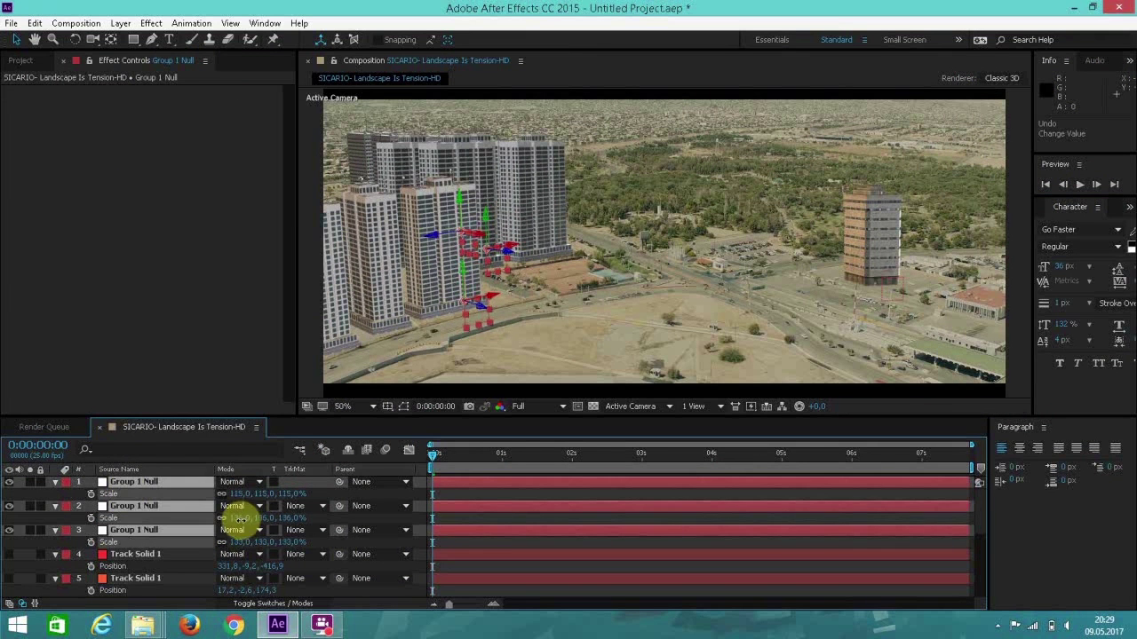
{"action": "left_click_drag", "start_coordinate": [240, 519], "coordinate": [168, 531]}
Step: Set the individual Group 1 Null scales to 93%, 110% and 103%
{"action": "left_click", "coordinate": [160, 505]}
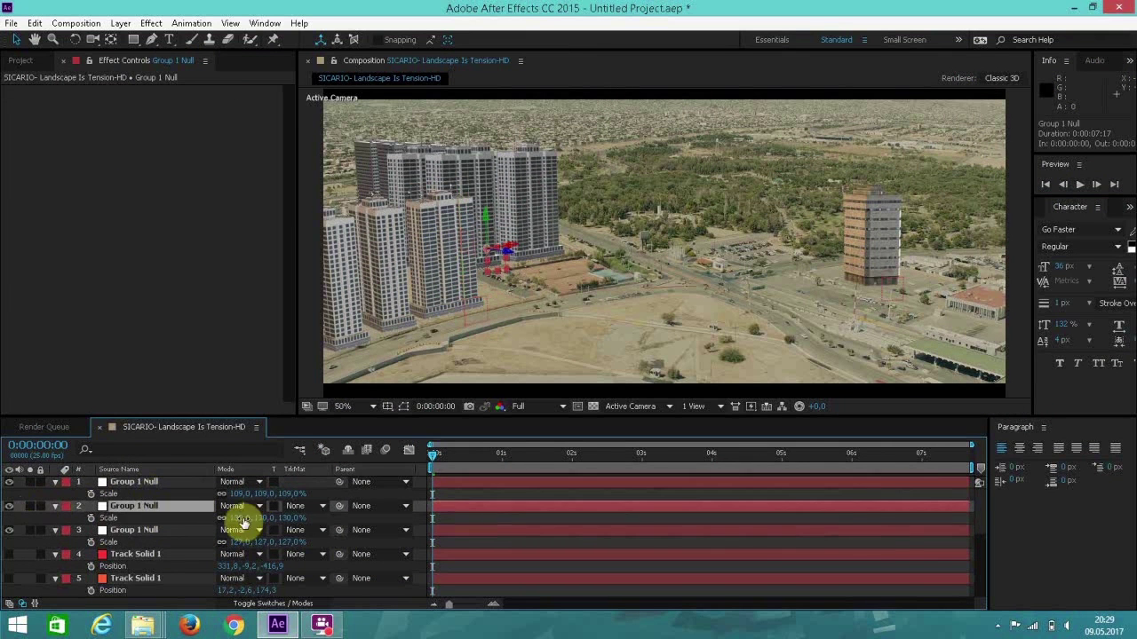
{"action": "left_click_drag", "start_coordinate": [240, 520], "coordinate": [231, 544]}
{"action": "left_click", "coordinate": [157, 533]}
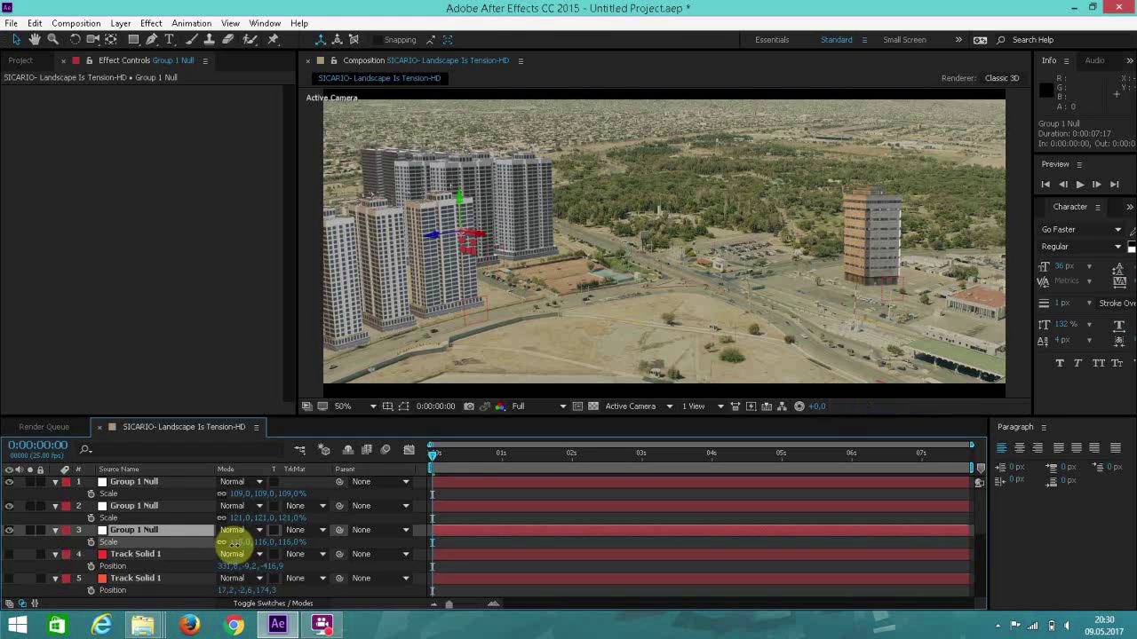
{"action": "scroll", "coordinate": [195, 542], "scroll_direction": "down", "scroll_amount": 3}
{"action": "left_click", "coordinate": [152, 531]}
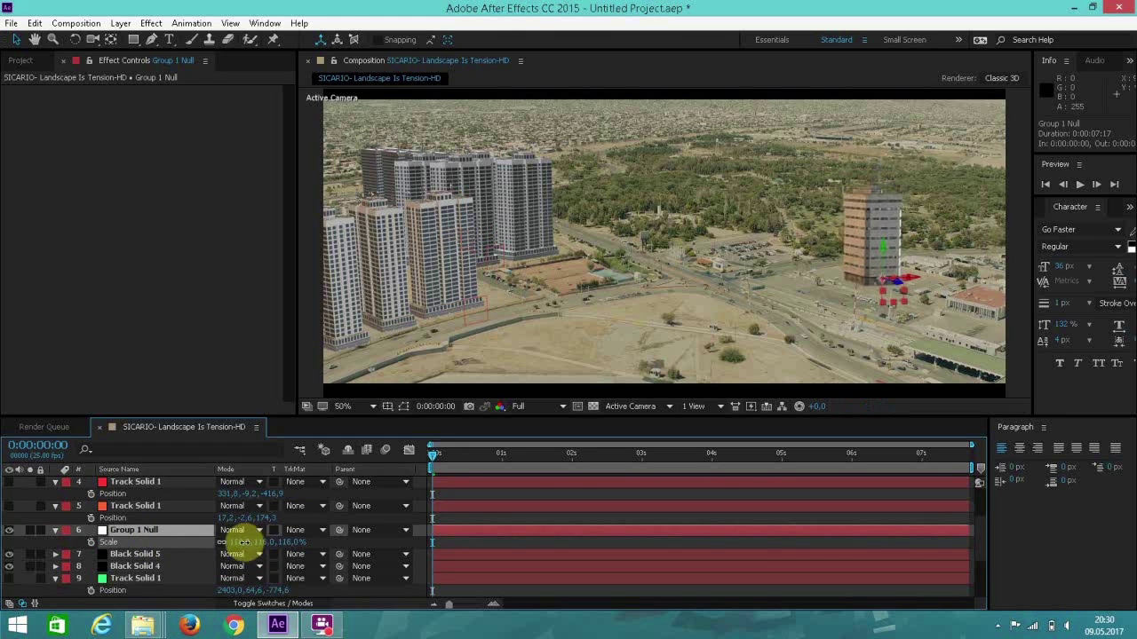
{"action": "scroll", "coordinate": [195, 524], "scroll_direction": "up", "scroll_amount": 3}
{"action": "left_click", "coordinate": [216, 526]}
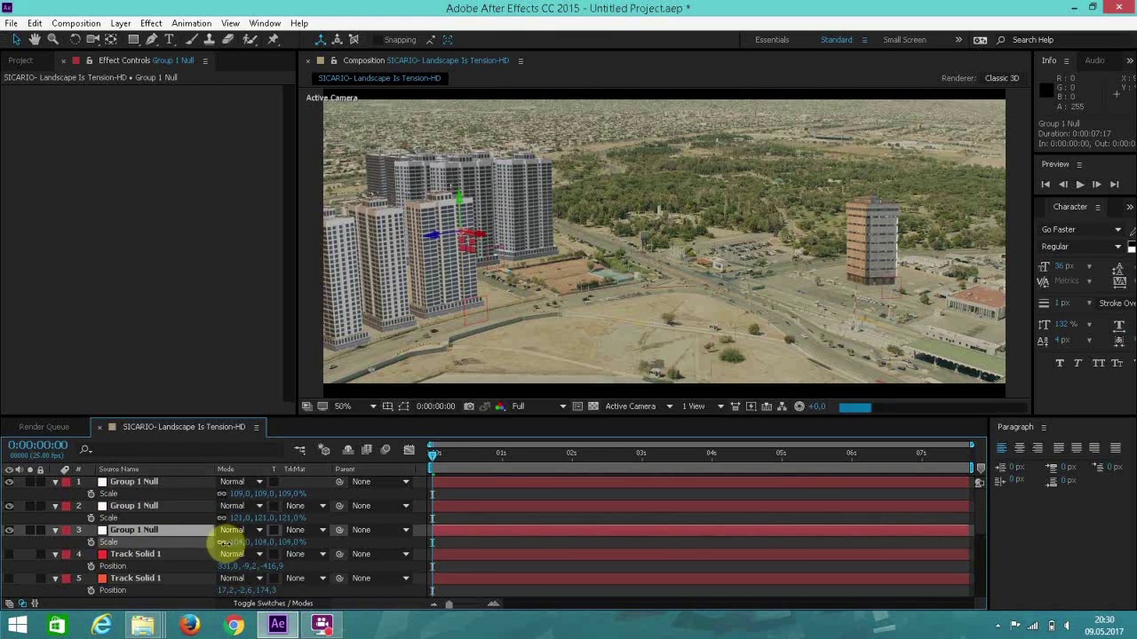
{"action": "left_click", "coordinate": [229, 519]}
{"action": "mouse_move", "coordinate": [229, 520]}
{"action": "left_mouse_down"}
{"action": "mouse_move", "coordinate": [190, 497]}
{"action": "mouse_move", "coordinate": [228, 502]}
{"action": "left_mouse_up"}
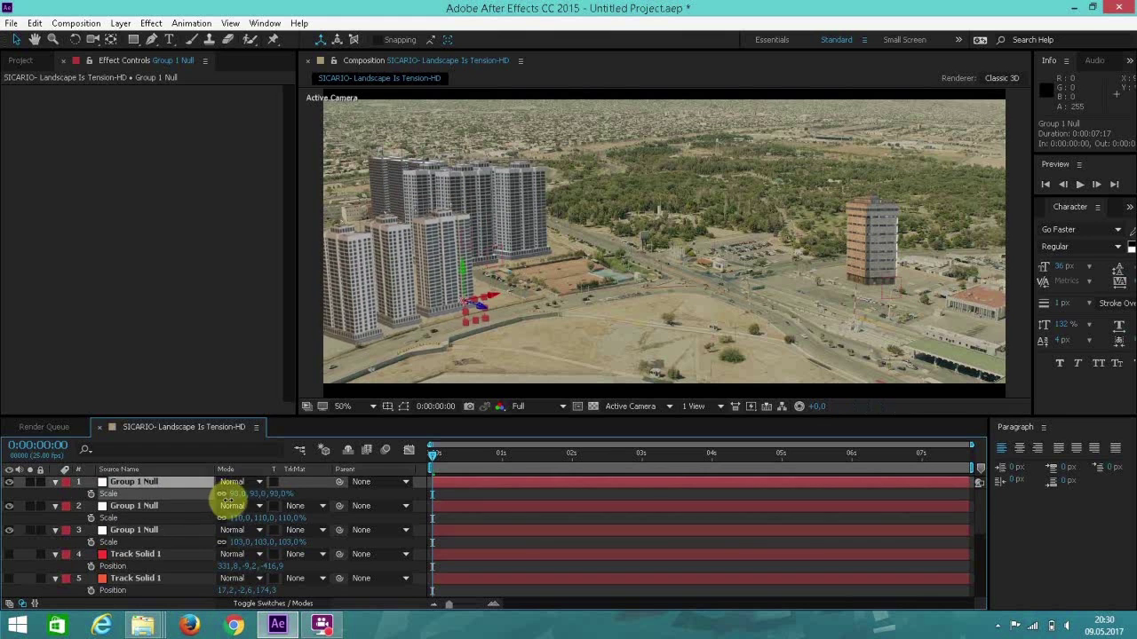
{"action": "scroll", "coordinate": [174, 529], "scroll_direction": "down", "scroll_amount": 3}
{"action": "left_click", "coordinate": [10, 533]}
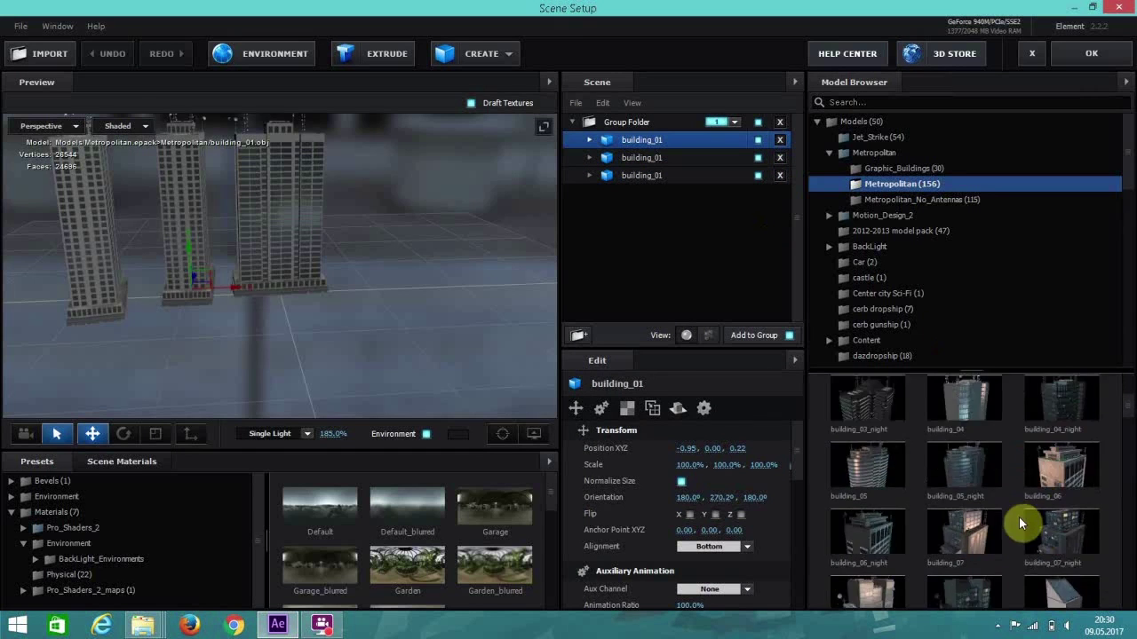
Step: Add the edge_01 model, shrink it to about 55% and place it beside the towers
{"action": "scroll", "coordinate": [1019, 516], "scroll_direction": "down", "scroll_amount": 4}
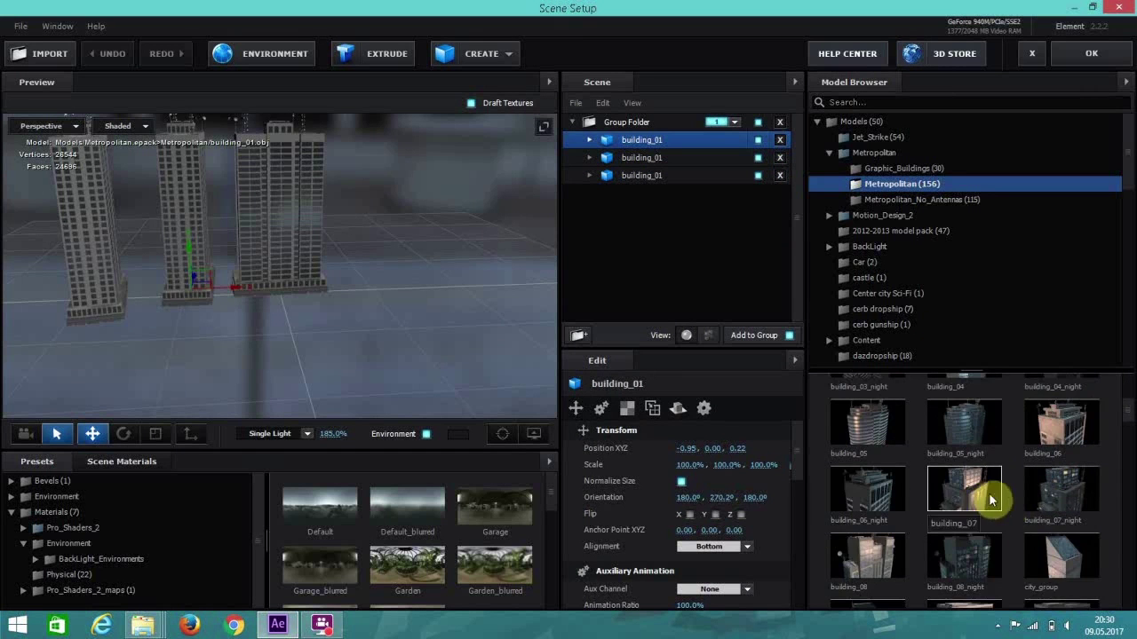
{"action": "double_click", "coordinate": [967, 522]}
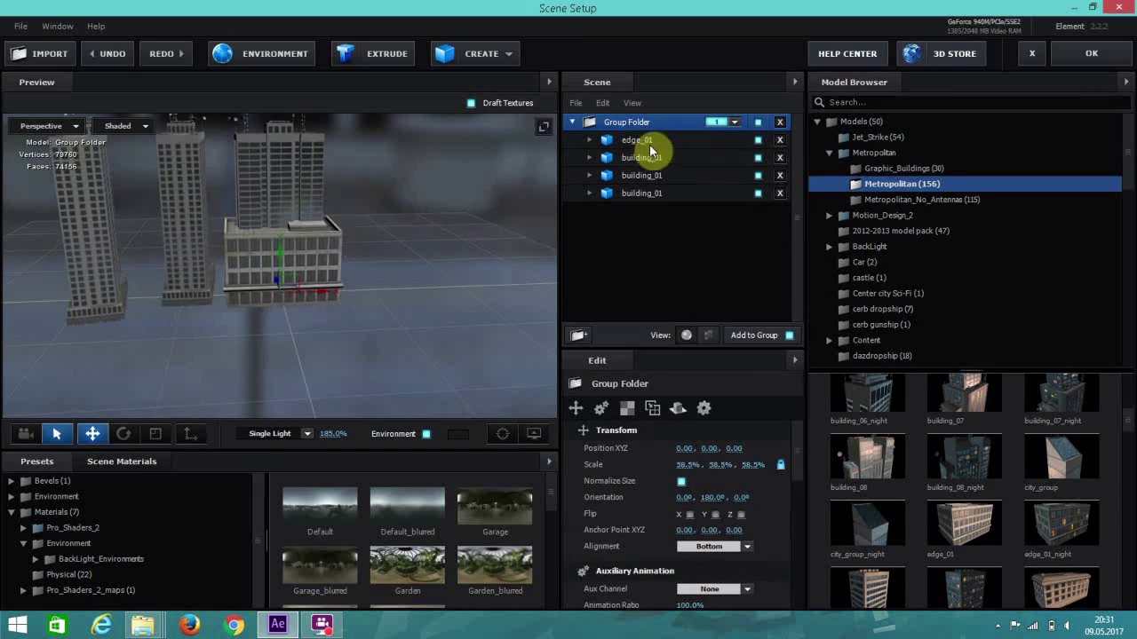
{"action": "left_click_drag", "start_coordinate": [708, 464], "coordinate": [736, 507]}
{"action": "left_click_drag", "start_coordinate": [299, 287], "coordinate": [347, 284]}
{"action": "left_click_drag", "start_coordinate": [685, 461], "coordinate": [702, 462]}
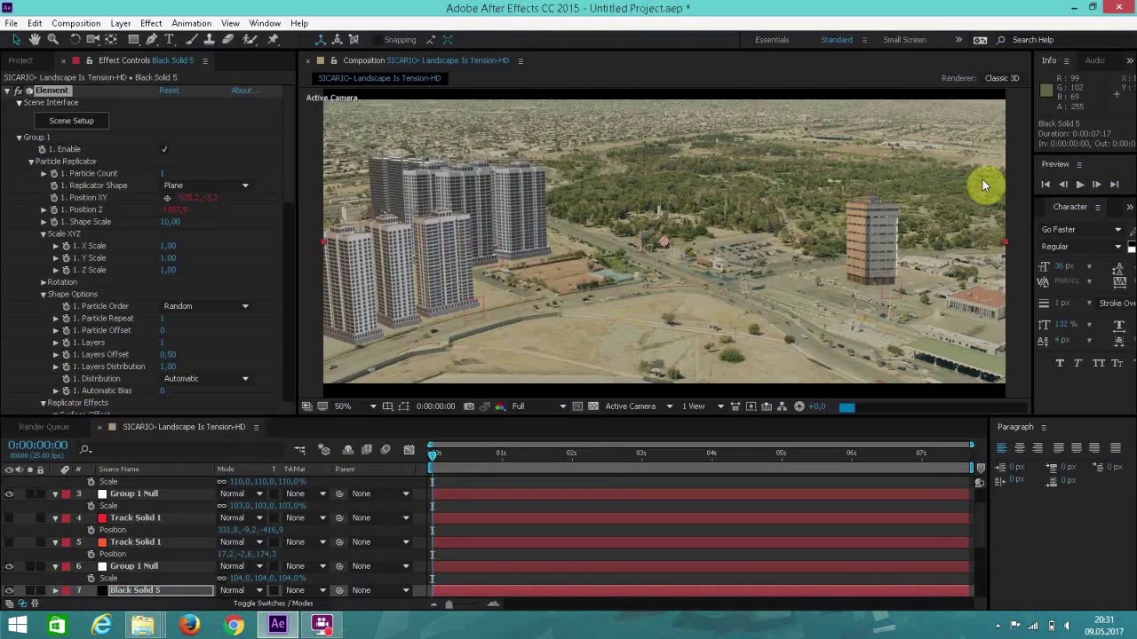
Step: Move edge_01 in front of the towers and select its material
{"action": "left_click", "coordinate": [89, 123]}
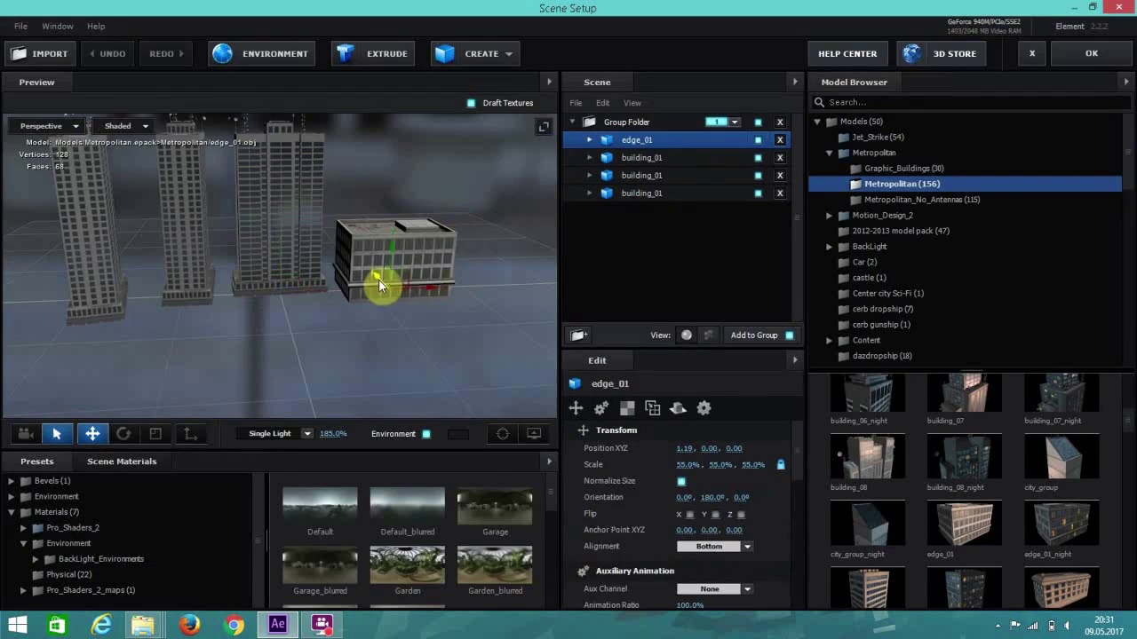
{"action": "left_click", "coordinate": [424, 286]}
{"action": "left_click_drag", "start_coordinate": [425, 286], "coordinate": [367, 272]}
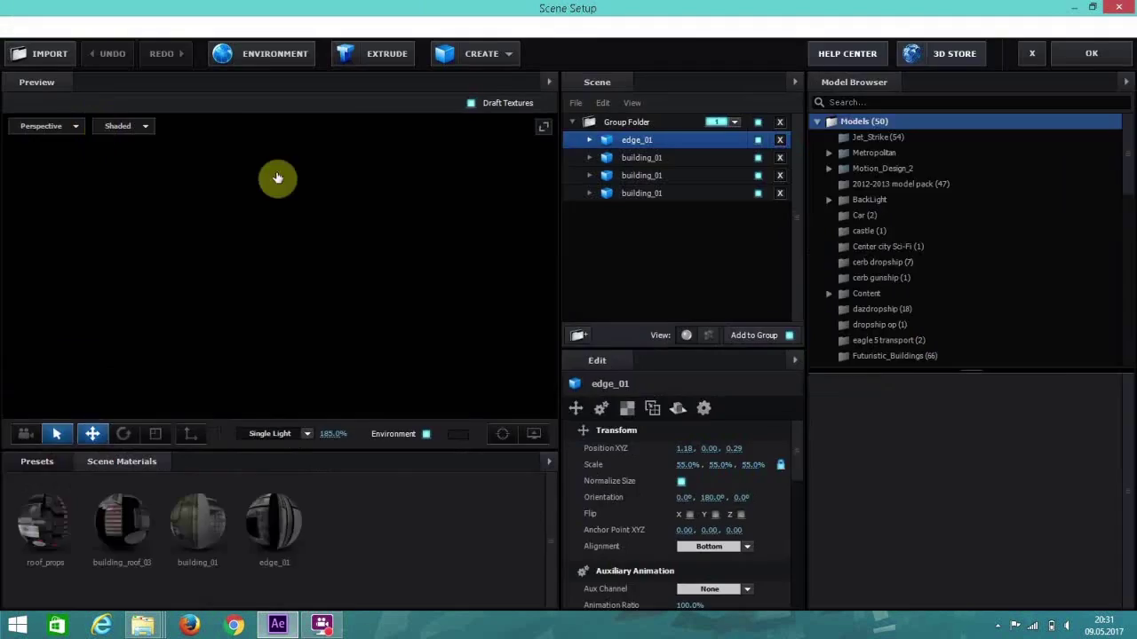
{"action": "left_click", "coordinate": [589, 140]}
{"action": "left_click", "coordinate": [629, 158]}
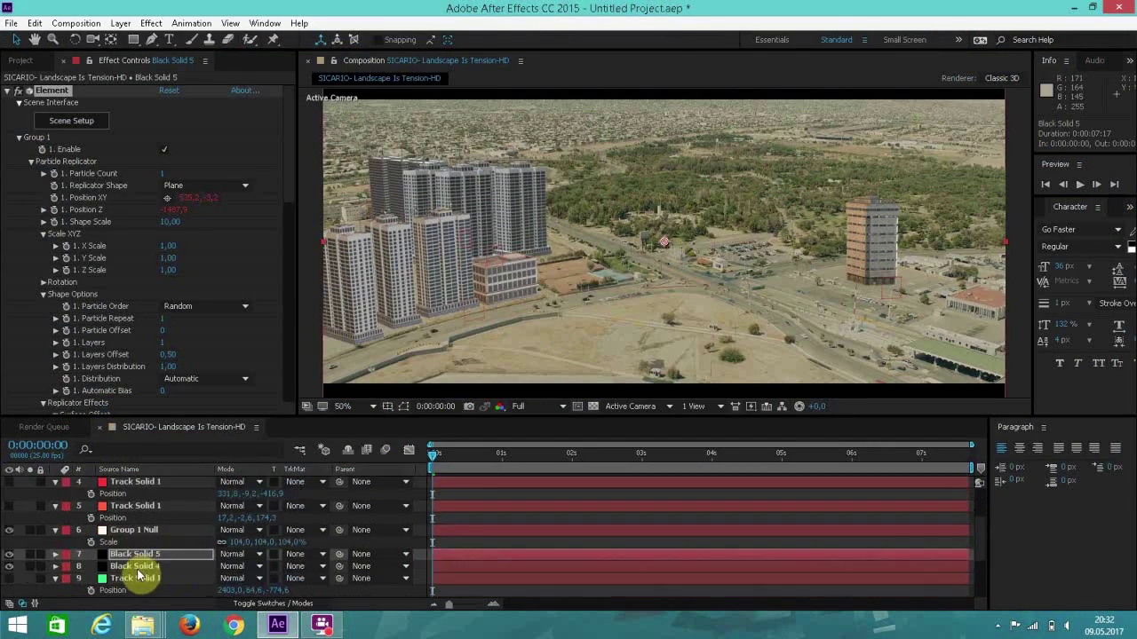
Step: In Black Solid 4's scene, rotate building_01 slightly and nudge it along X
{"action": "left_click", "coordinate": [56, 566]}
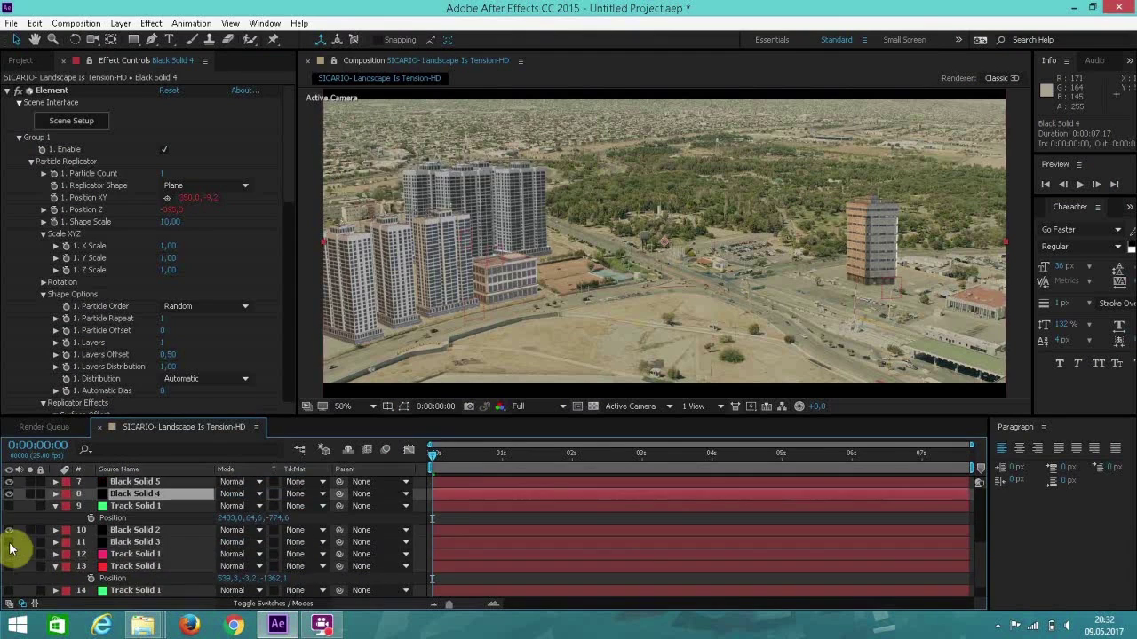
{"action": "scroll", "coordinate": [10, 549], "scroll_direction": "up", "scroll_amount": 3}
{"action": "left_click", "coordinate": [71, 120]}
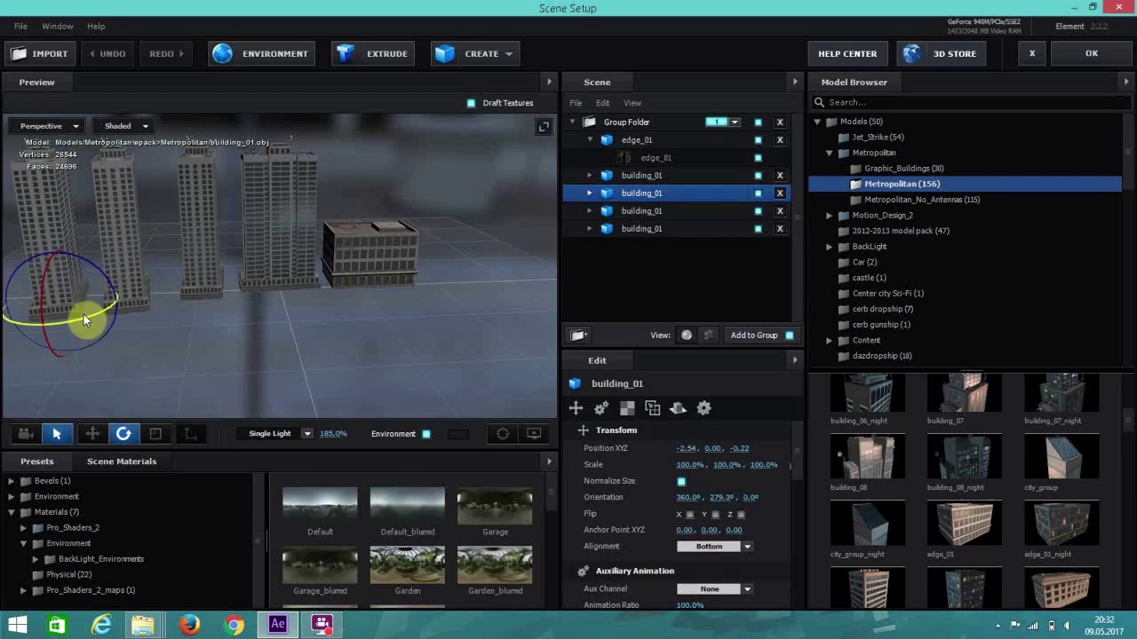
{"action": "left_click_drag", "start_coordinate": [89, 317], "coordinate": [63, 308]}
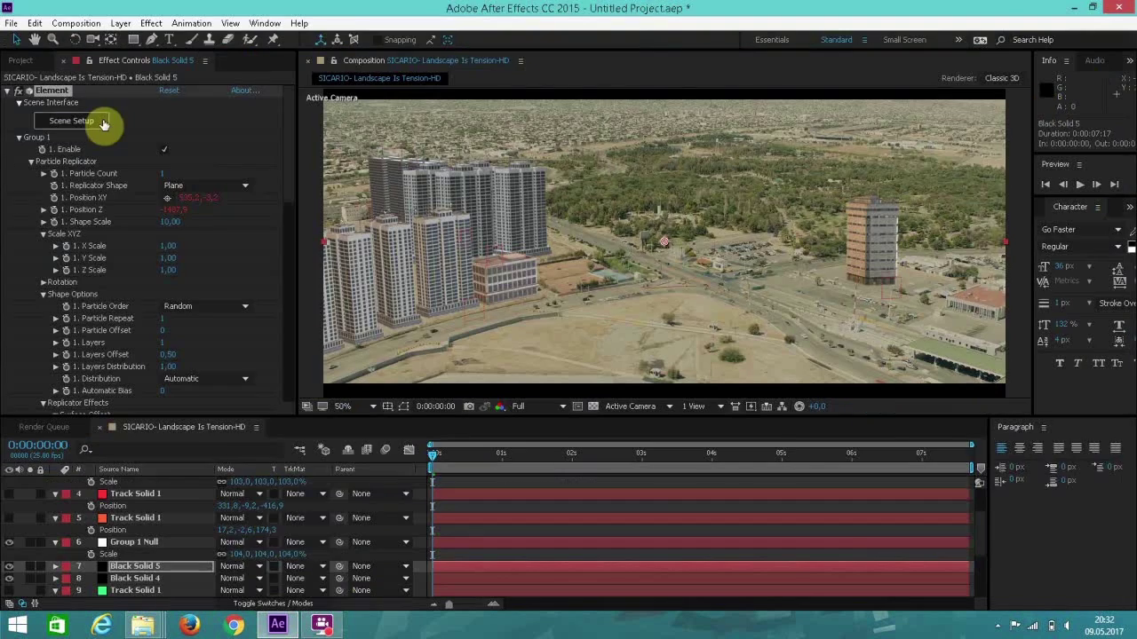
{"action": "left_click", "coordinate": [104, 123]}
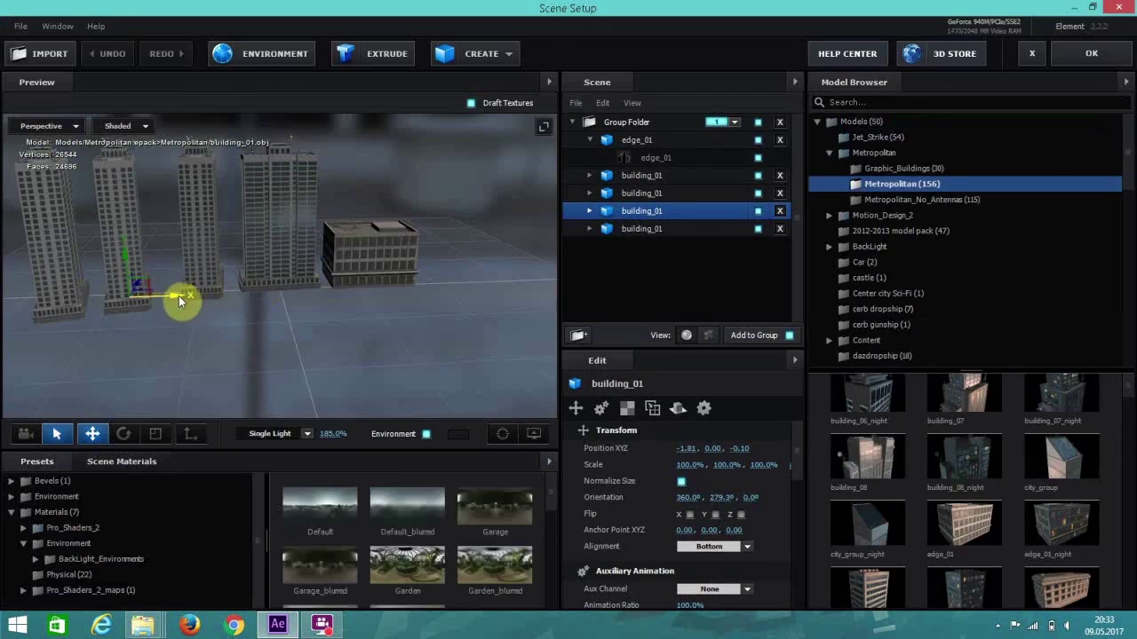
{"action": "left_click_drag", "start_coordinate": [183, 299], "coordinate": [131, 302]}
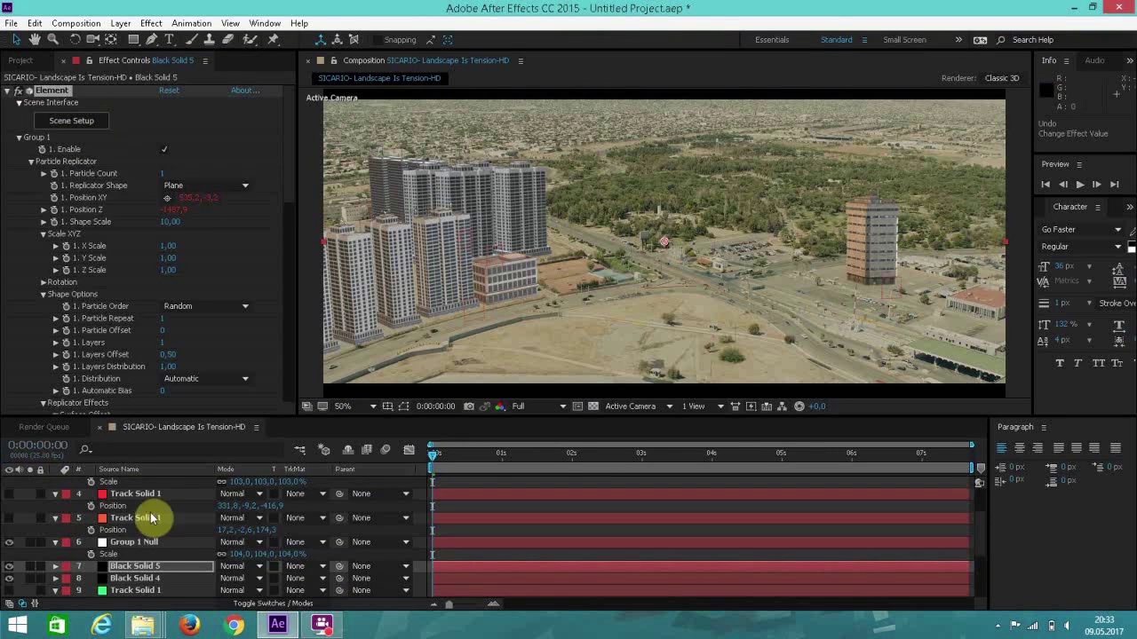
Step: Open Black Solid 2's Element scene and orbit the preview to see its buildings
{"action": "left_click", "coordinate": [140, 541]}
{"action": "scroll", "coordinate": [139, 541], "scroll_direction": "down", "scroll_amount": 2}
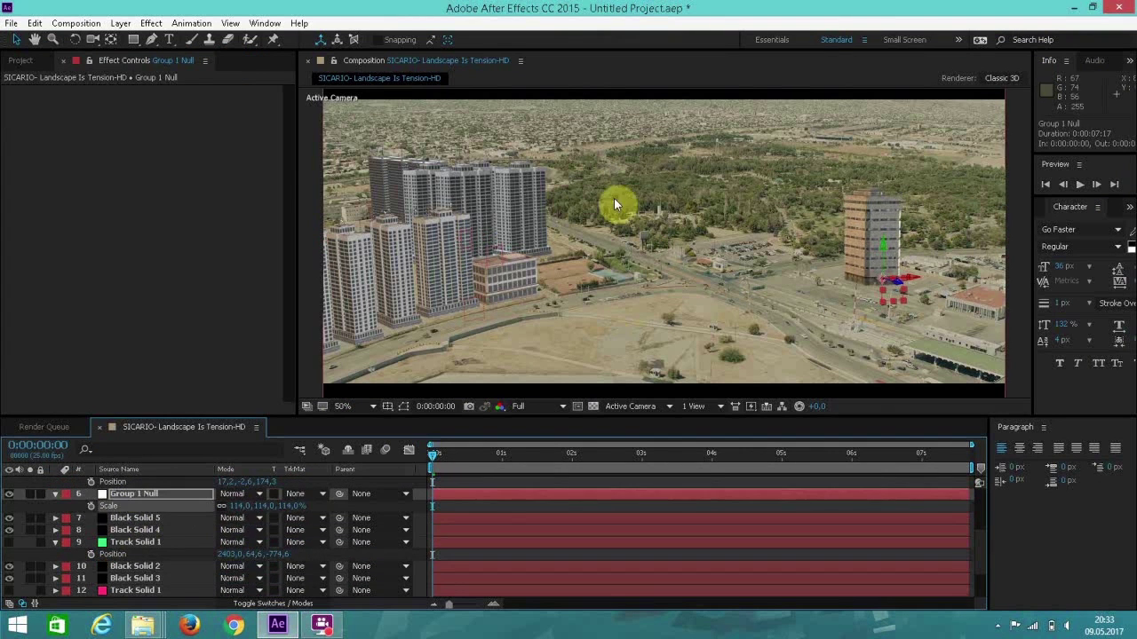
{"action": "left_click", "coordinate": [178, 518]}
{"action": "left_click", "coordinate": [146, 566]}
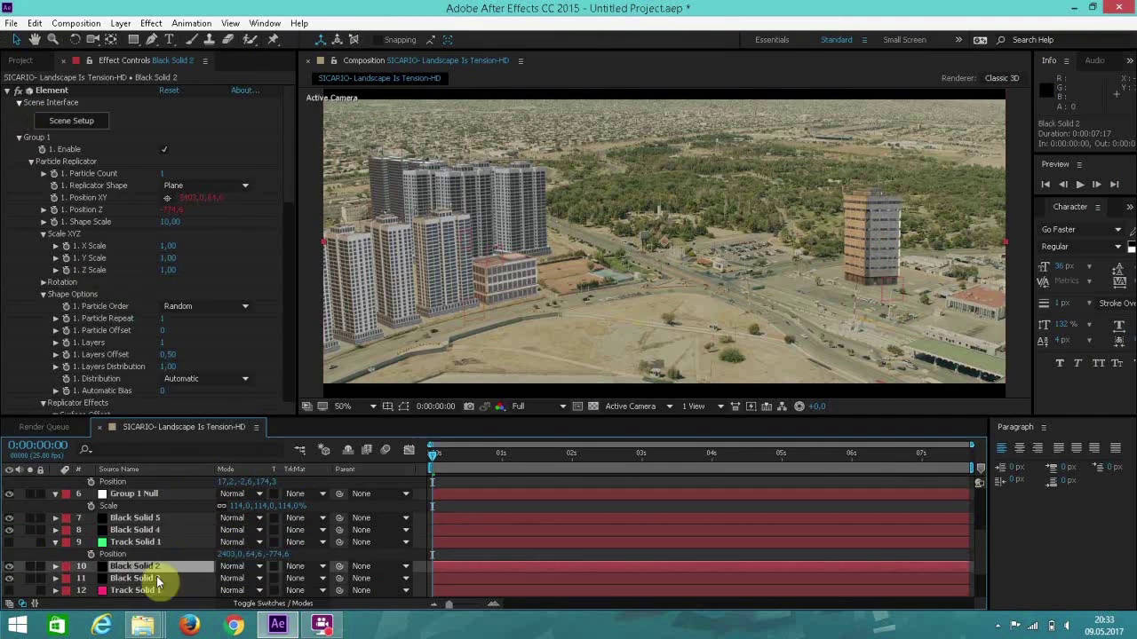
{"action": "left_click", "coordinate": [71, 120]}
{"action": "left_click_drag", "start_coordinate": [366, 286], "coordinate": [307, 347]}
{"action": "left_click", "coordinate": [1091, 54]}
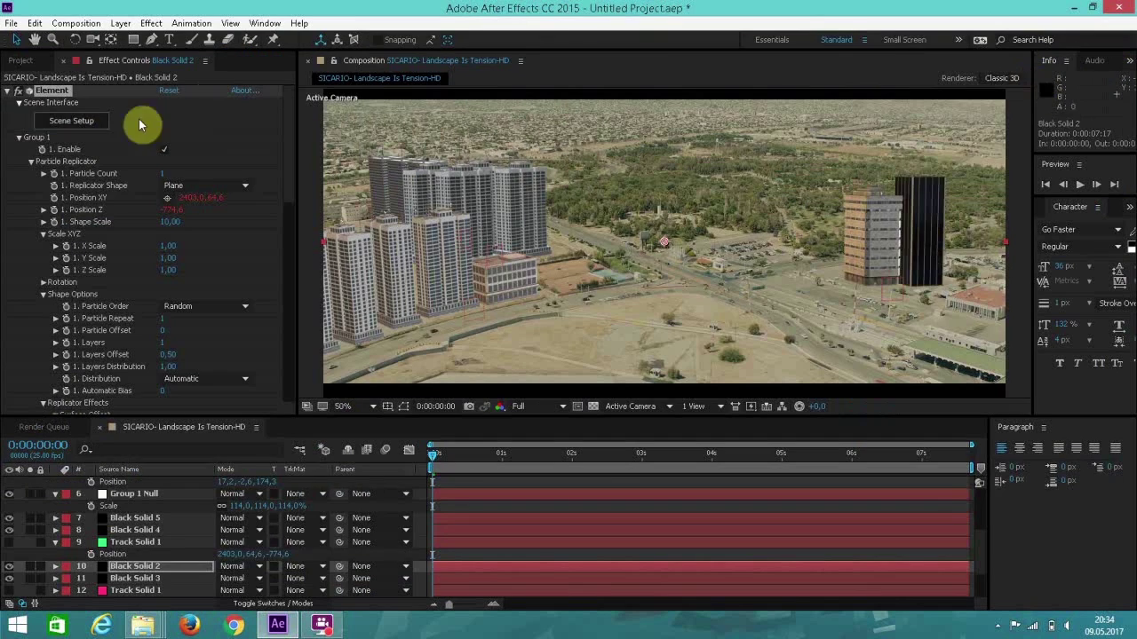
Step: Move skyscraper_09_night along X to 0.74 and apply the updated scene
{"action": "left_click", "coordinate": [69, 125]}
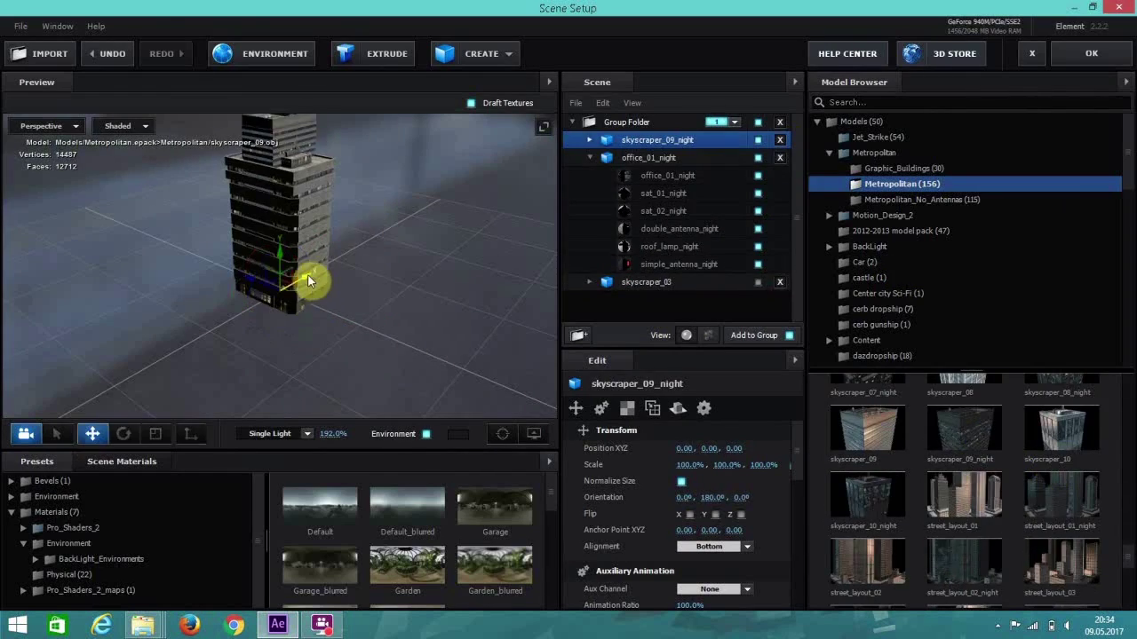
{"action": "left_click", "coordinate": [1091, 53]}
{"action": "left_click", "coordinate": [94, 126]}
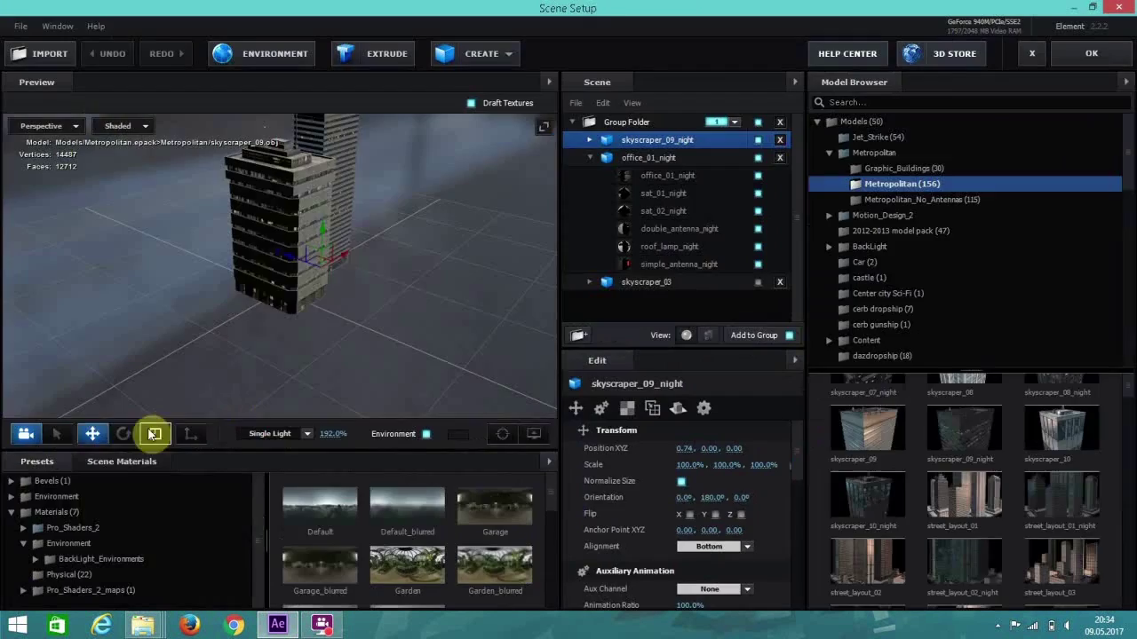
{"action": "left_click", "coordinate": [1032, 53]}
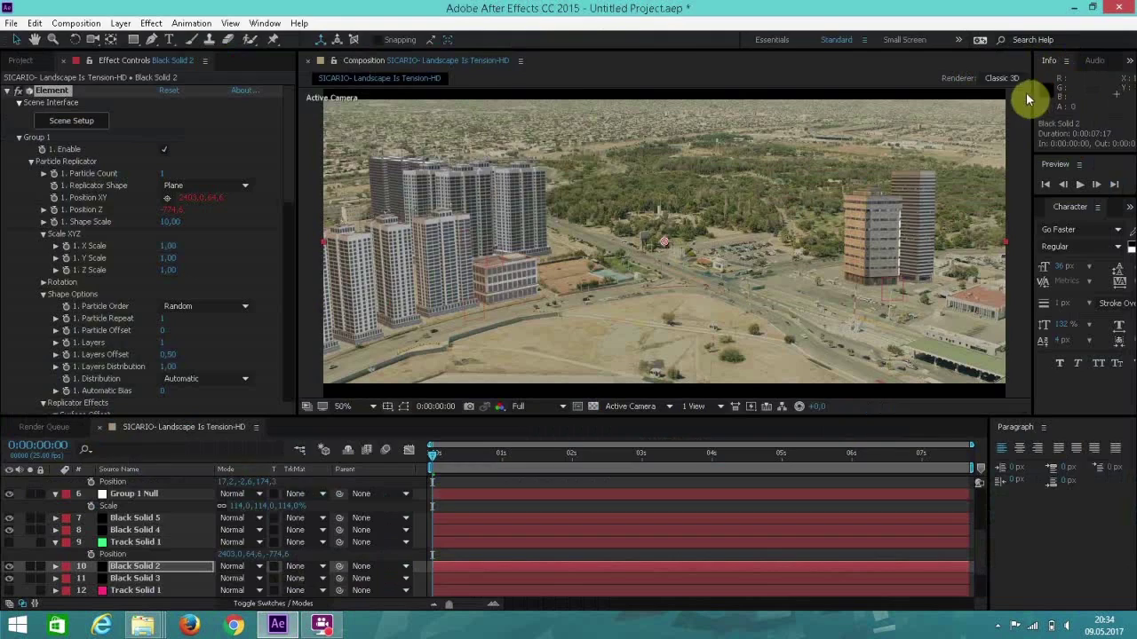
{"action": "left_click", "coordinate": [89, 127]}
{"action": "left_click", "coordinate": [1092, 54]}
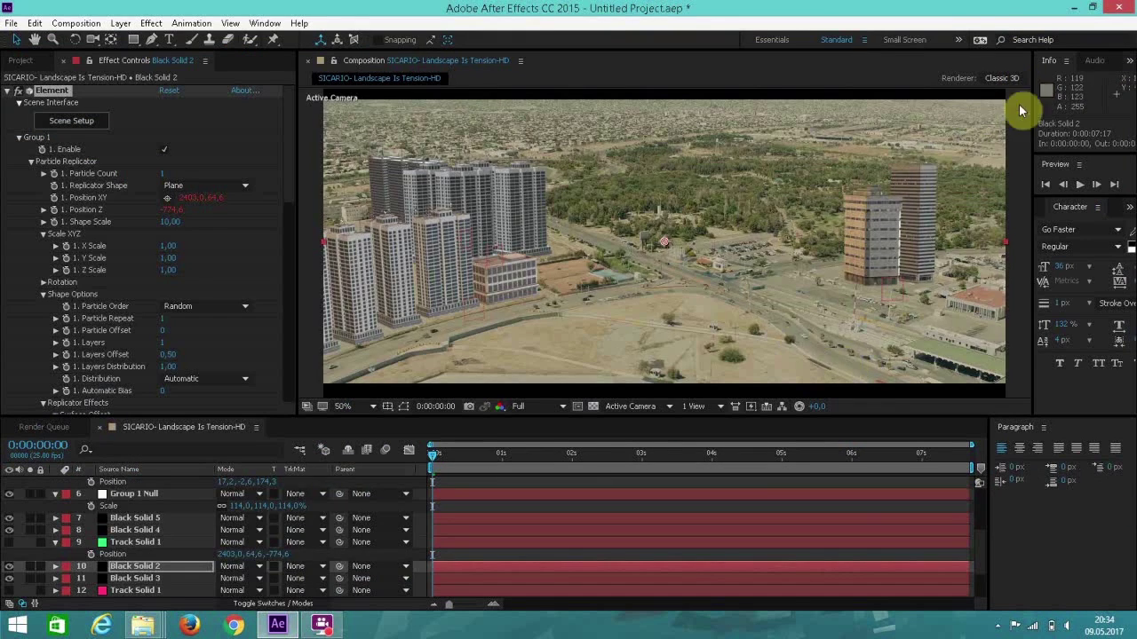
{"action": "scroll", "coordinate": [56, 524], "scroll_direction": "up", "scroll_amount": 3}
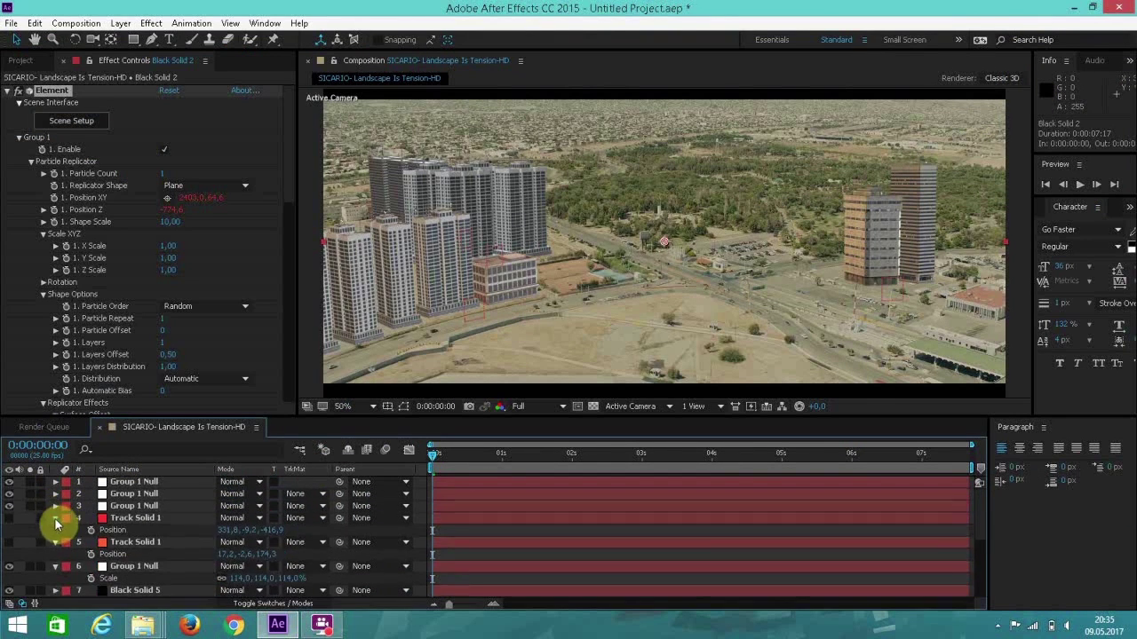
Step: Add Adjustment Layer 1 and move it to the top of the layer stack
{"action": "left_click", "coordinate": [55, 518]}
{"action": "left_click", "coordinate": [120, 23]}
{"action": "left_click", "coordinate": [120, 23]}
{"action": "left_click", "coordinate": [120, 23]}
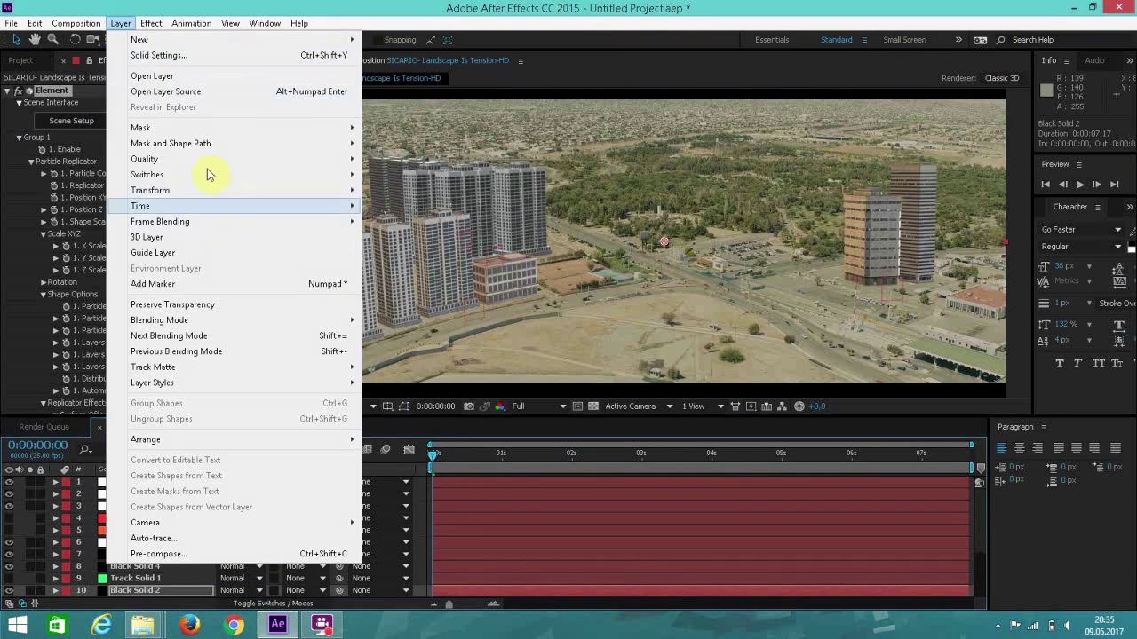
{"action": "left_click", "coordinate": [399, 132]}
{"action": "left_click", "coordinate": [151, 23]}
{"action": "key", "text": "Escape"}
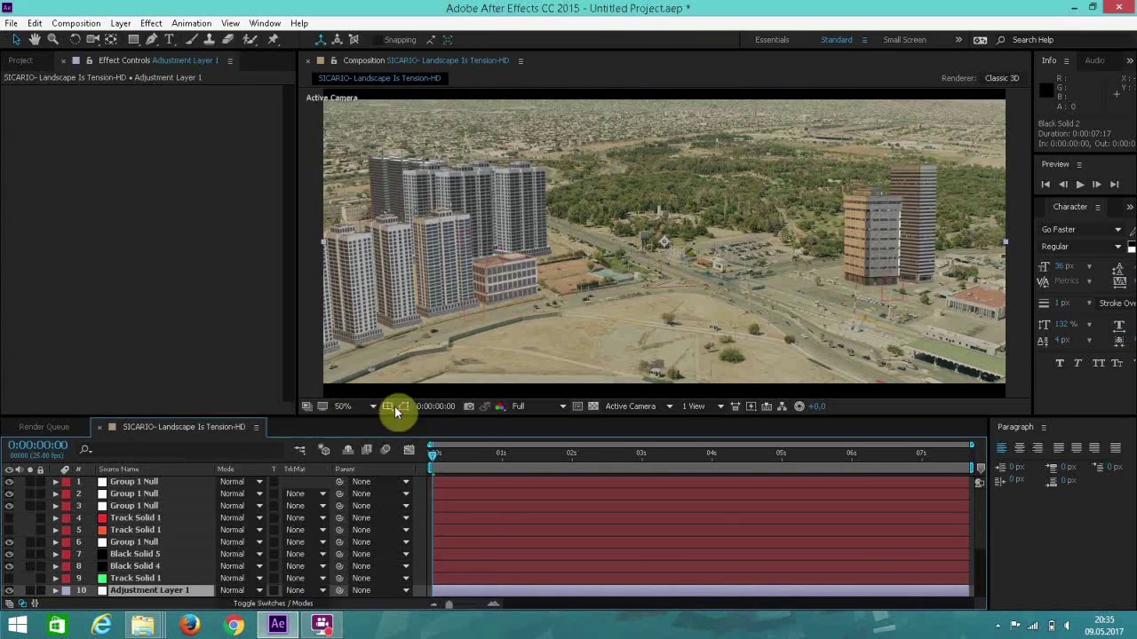
{"action": "key", "text": "ctrl+z"}
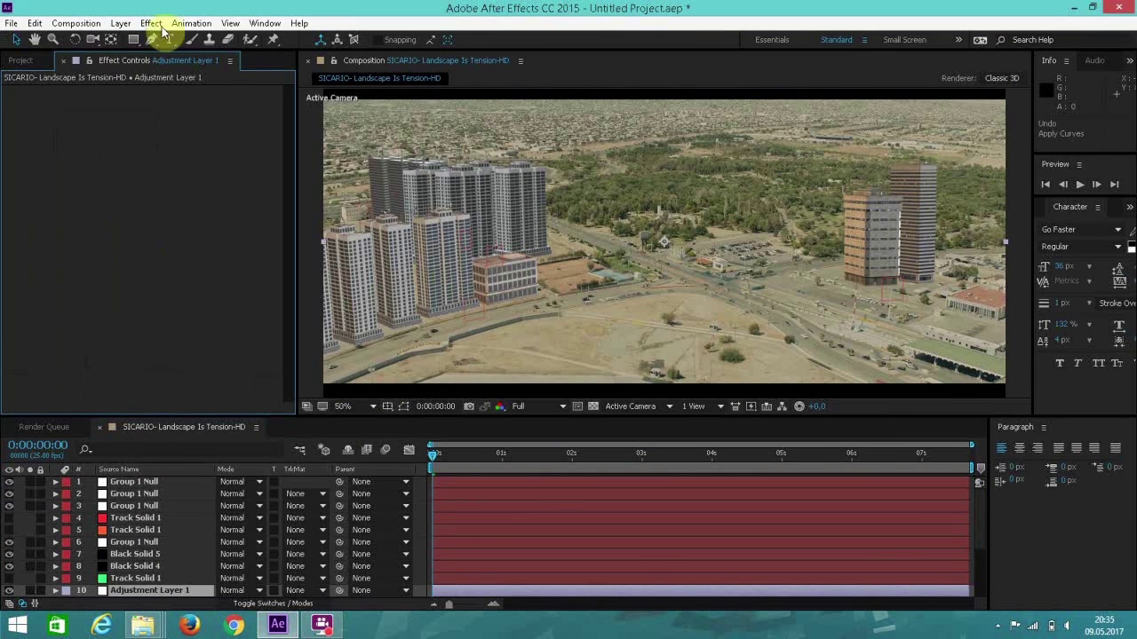
{"action": "left_click_drag", "start_coordinate": [162, 591], "coordinate": [162, 481]}
Step: Apply Curves and a Magic Bullet grade to the adjustment layer
{"action": "left_click", "coordinate": [150, 23]}
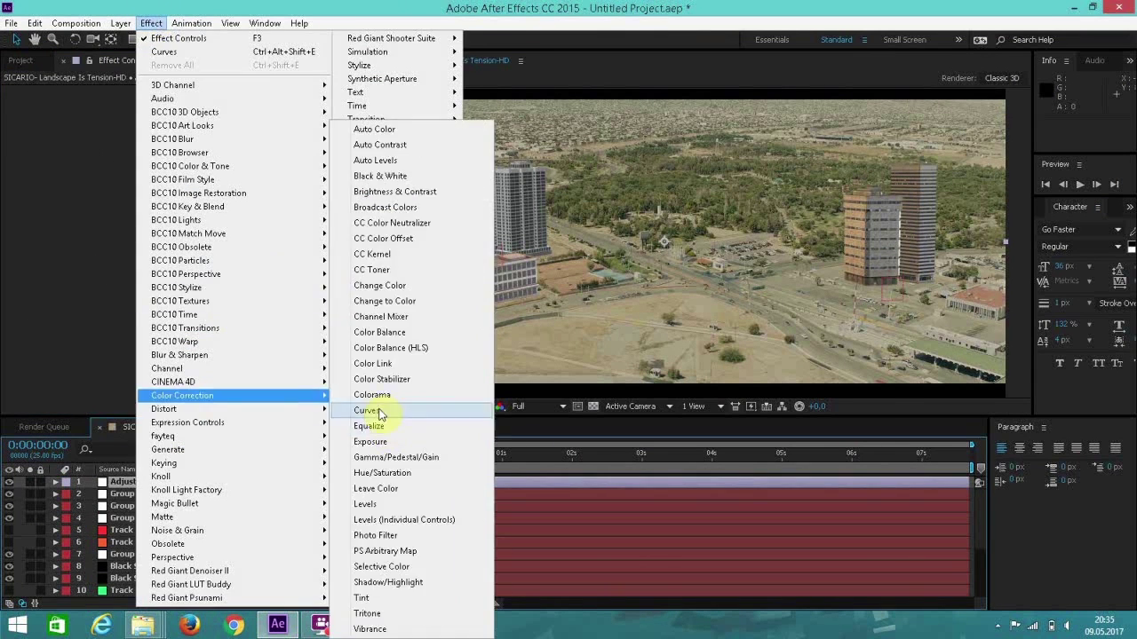
{"action": "left_click", "coordinate": [529, 421]}
{"action": "left_click", "coordinate": [151, 23]}
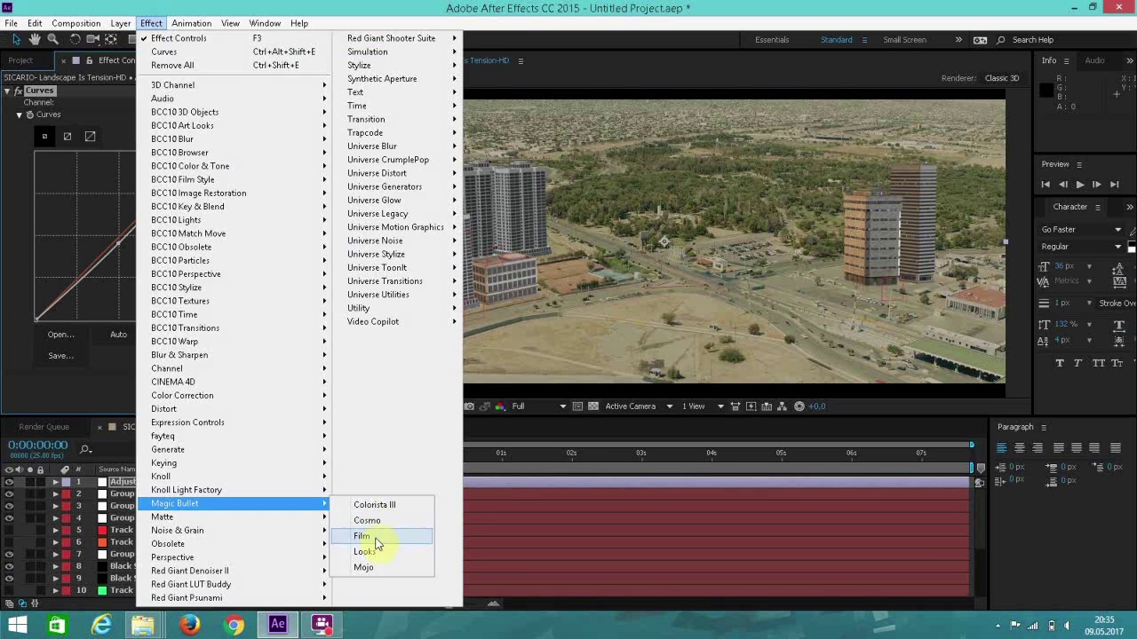
{"action": "left_click", "coordinate": [376, 539]}
{"action": "key", "text": "alt+f"}
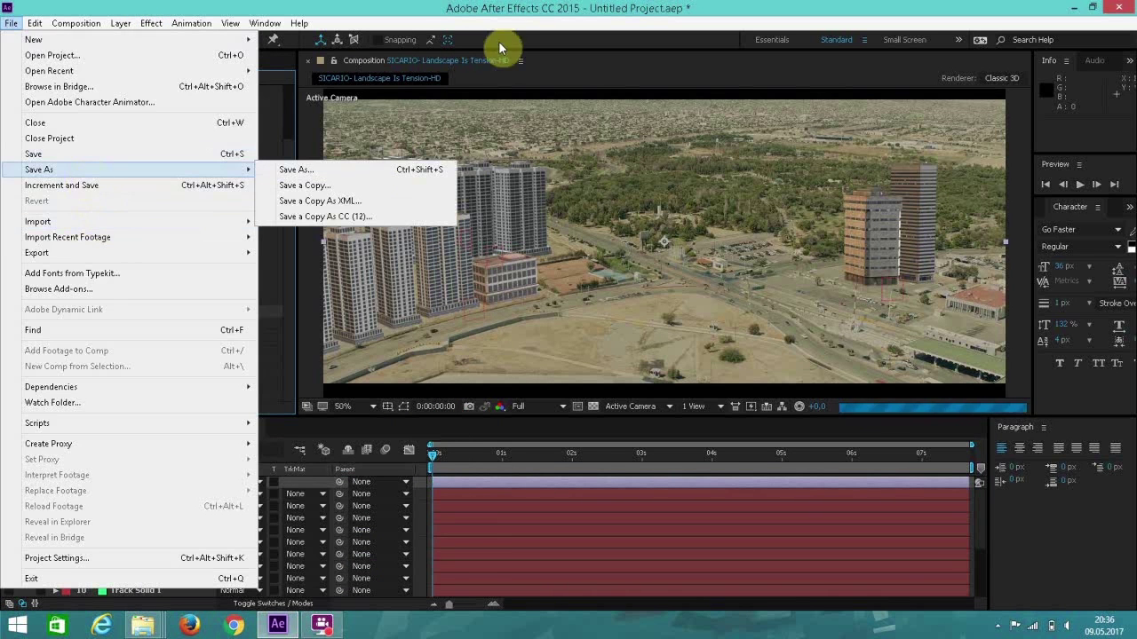
Step: Save the project under the name CameraTrackingTutorial.aep
{"action": "key", "text": "Escape"}
{"action": "key", "text": "Escape"}
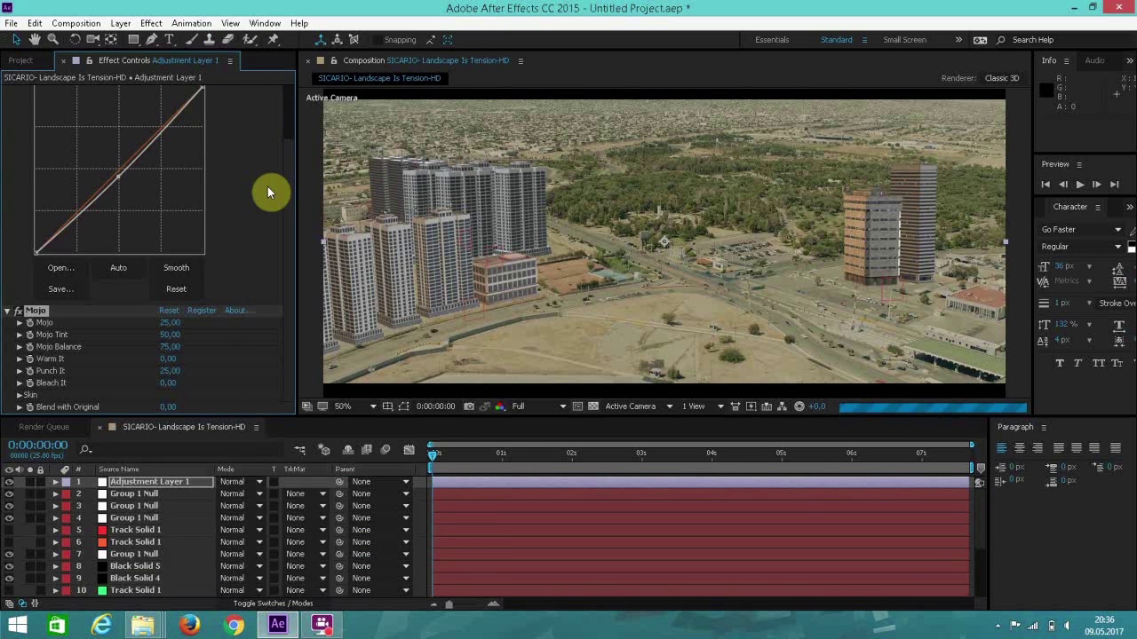
{"action": "key", "text": "ctrl+shift+s"}
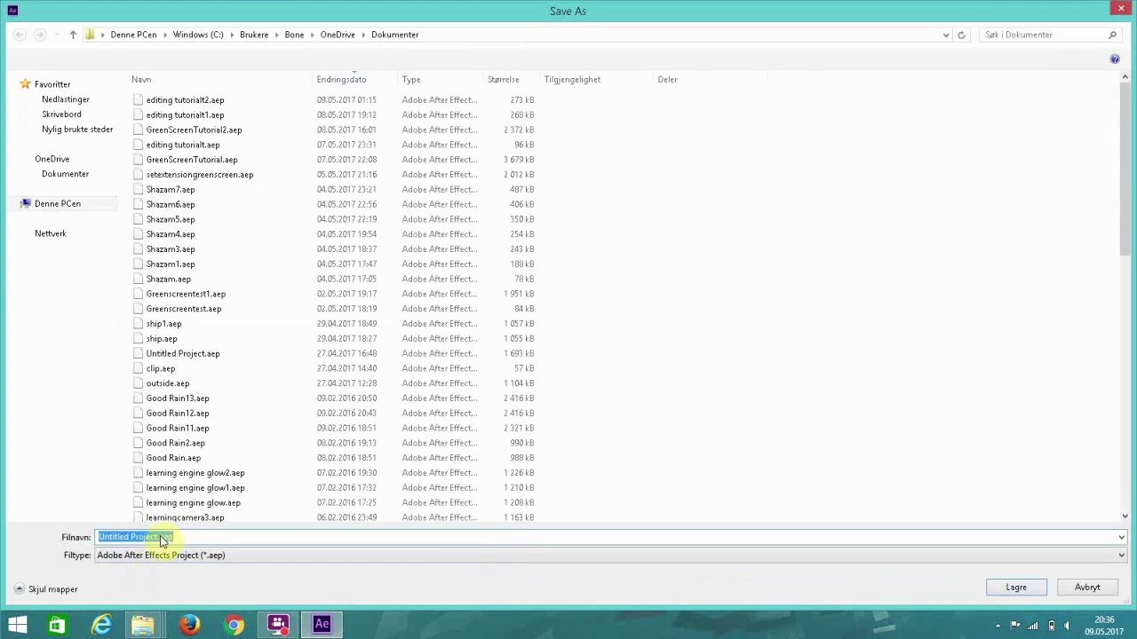
{"action": "left_click", "coordinate": [161, 536]}
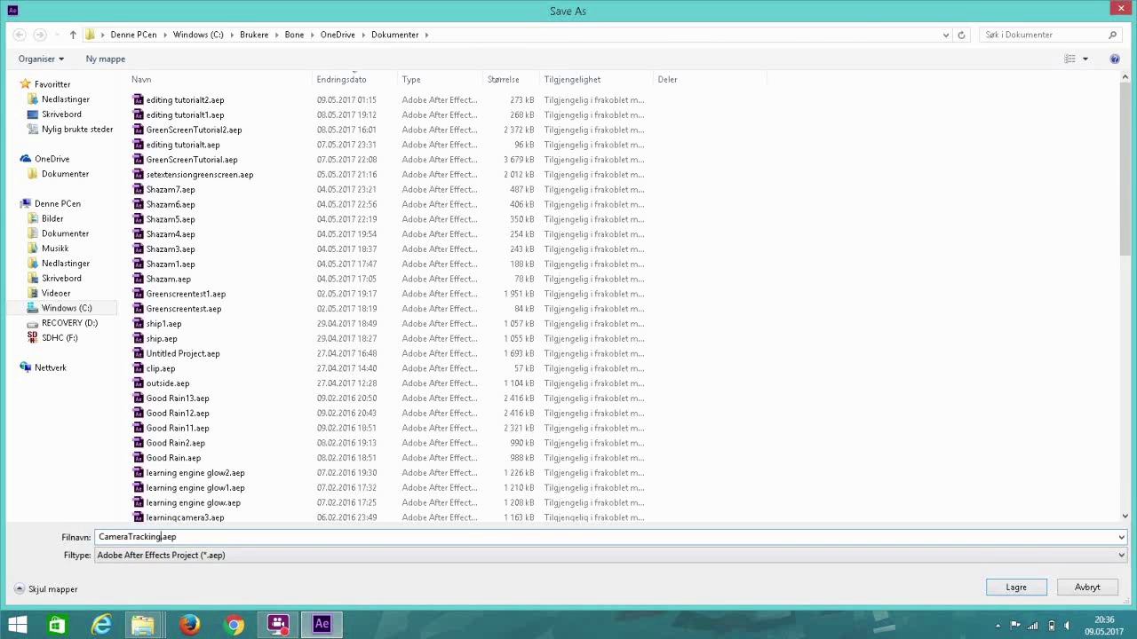
{"action": "left_click", "coordinate": [1003, 594]}
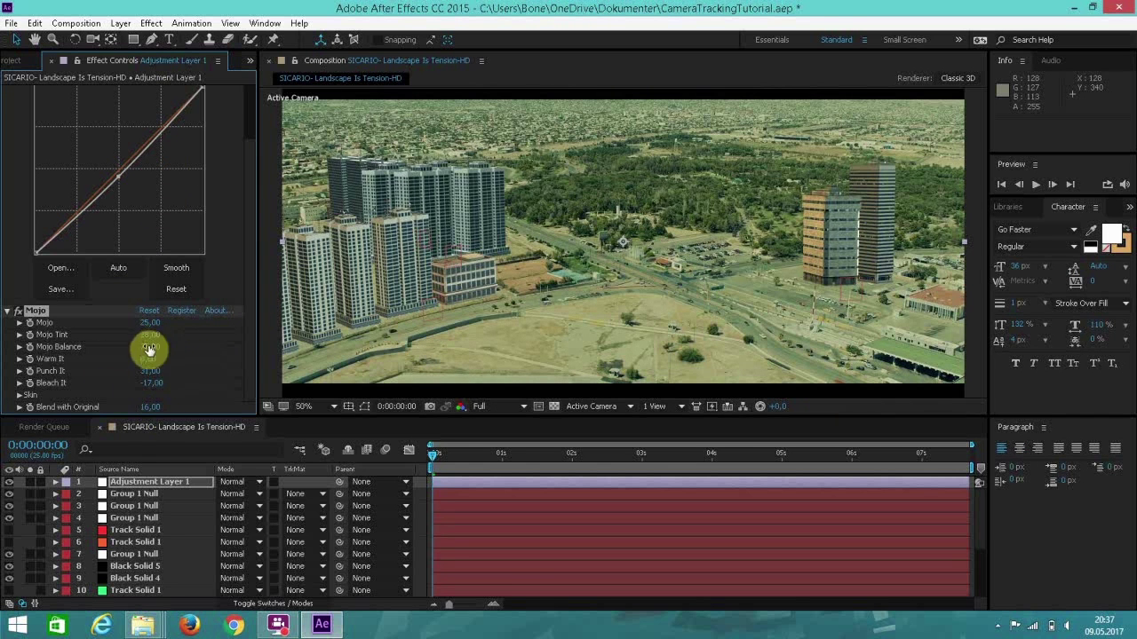
Step: Add the Magic Bullet Film and Cosmo effects to the adjustment layer
{"action": "key", "text": "comma"}
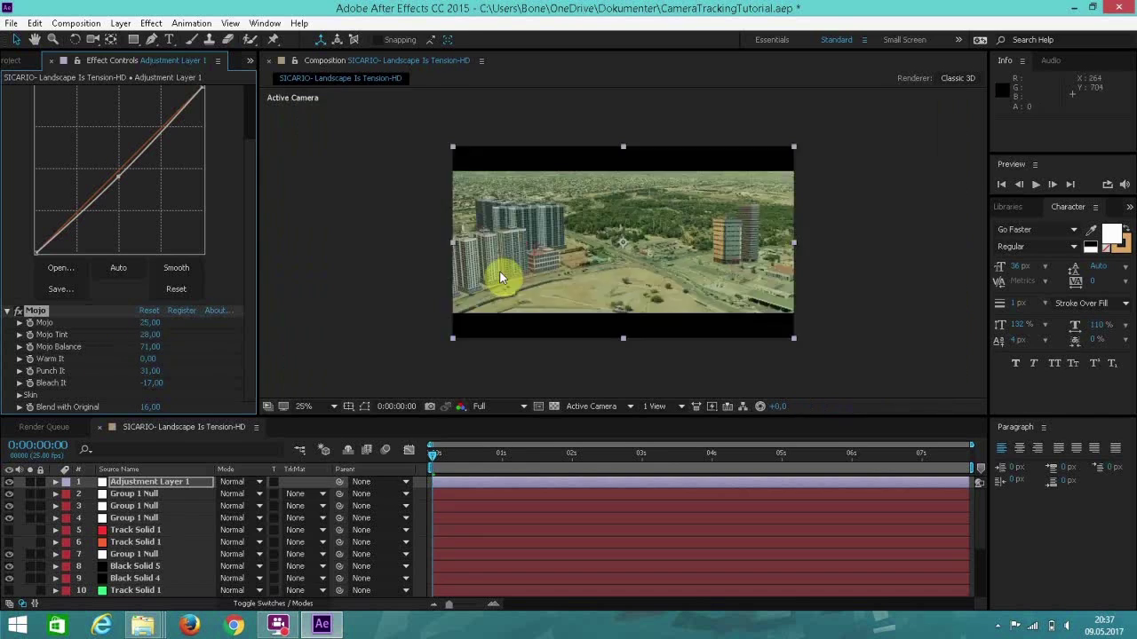
{"action": "key", "text": "period"}
{"action": "left_click", "coordinate": [151, 23]}
{"action": "mouse_move", "coordinate": [231, 504]}
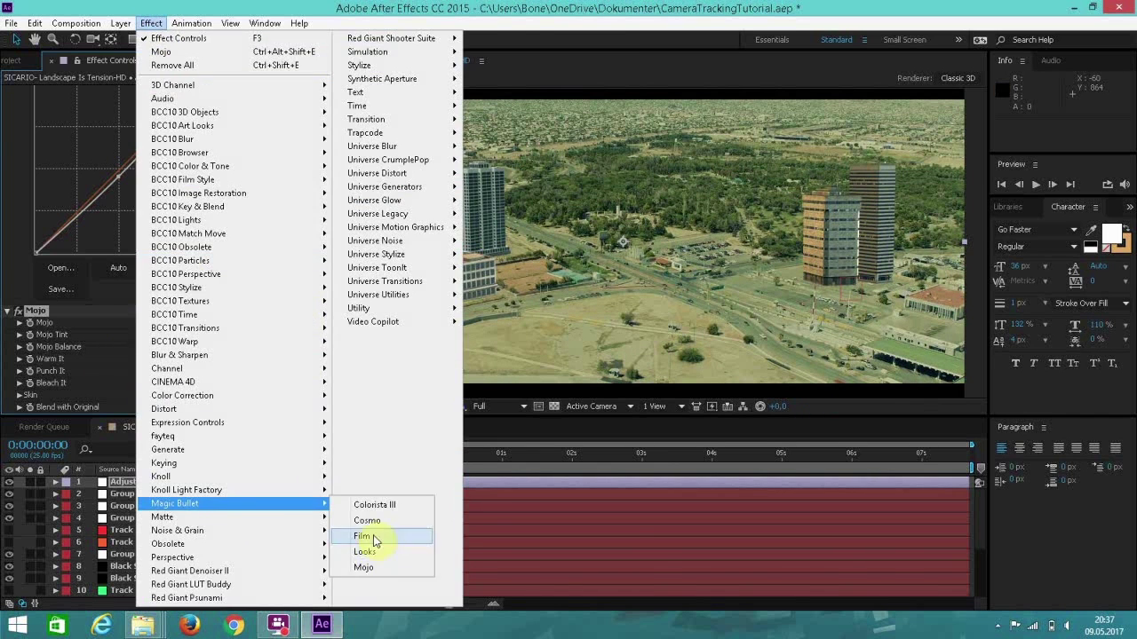
{"action": "left_click", "coordinate": [362, 537]}
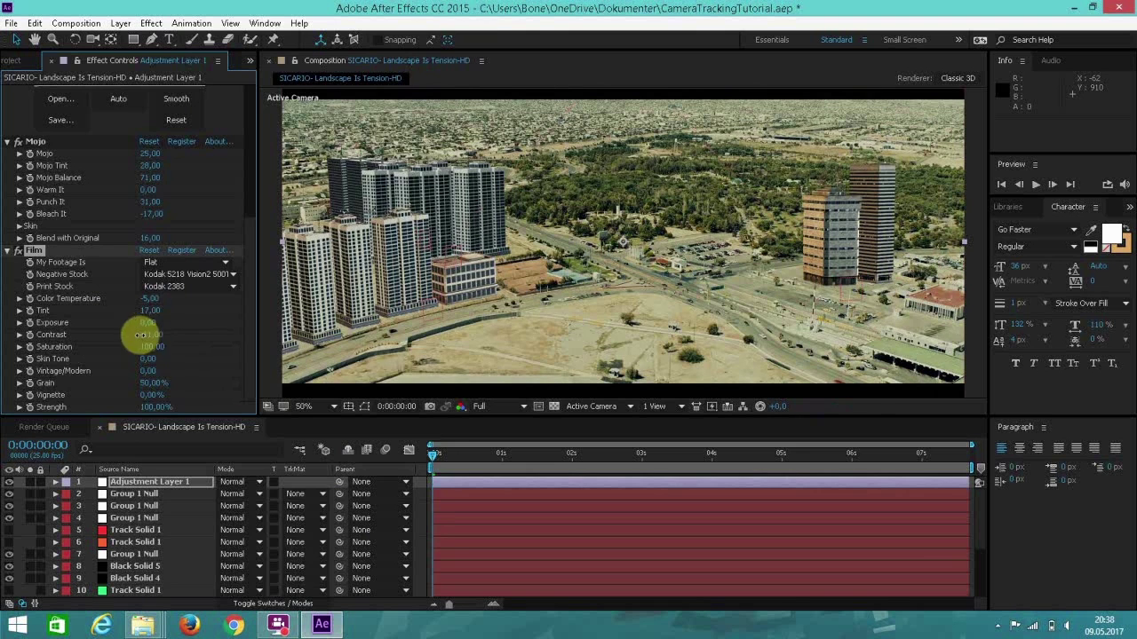
{"action": "key", "text": "alt+t"}
{"action": "mouse_move", "coordinate": [190, 506]}
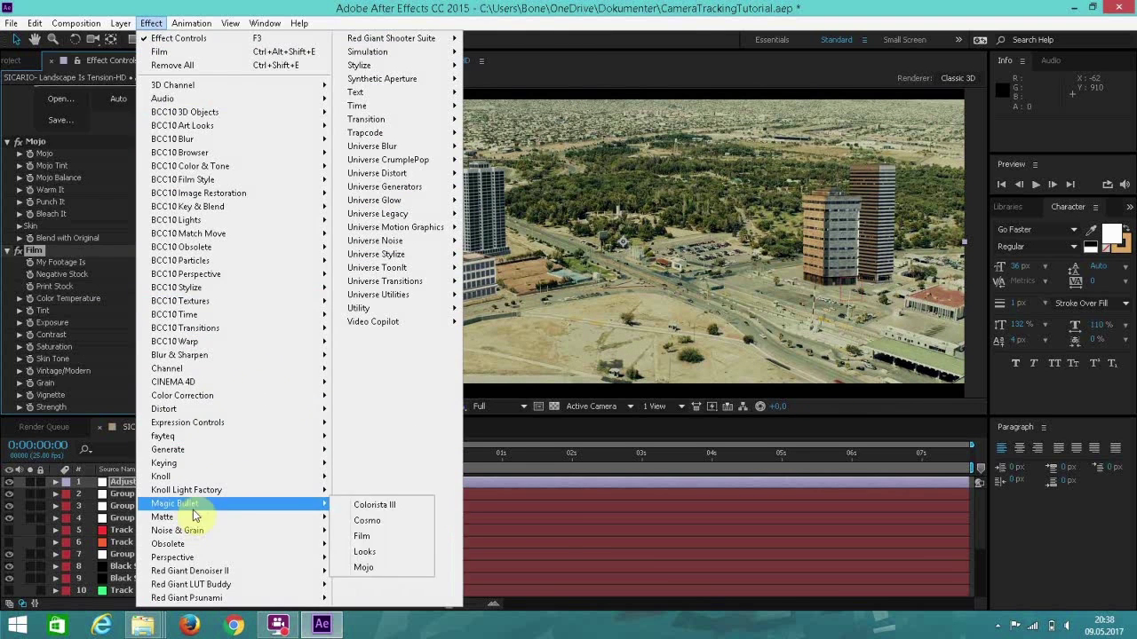
{"action": "left_click", "coordinate": [367, 521]}
Step: Switch one grading effect off to compare the result
{"action": "key", "text": "alt+t"}
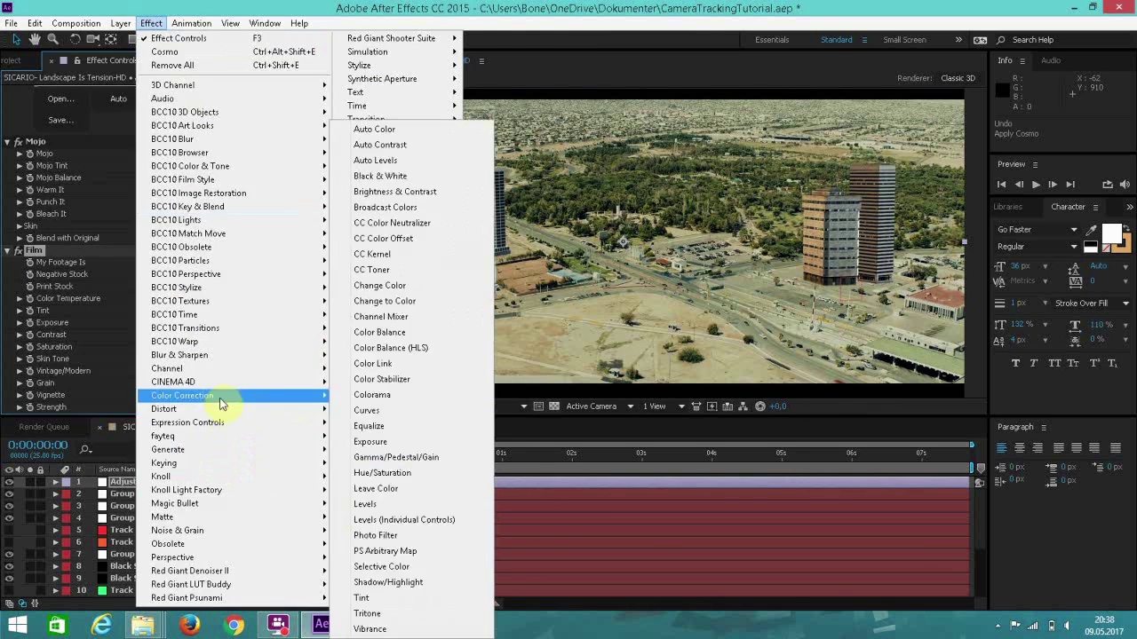
{"action": "mouse_move", "coordinate": [324, 519]}
{"action": "key", "text": "Escape"}
{"action": "scroll", "coordinate": [177, 387], "scroll_direction": "up", "scroll_amount": 5}
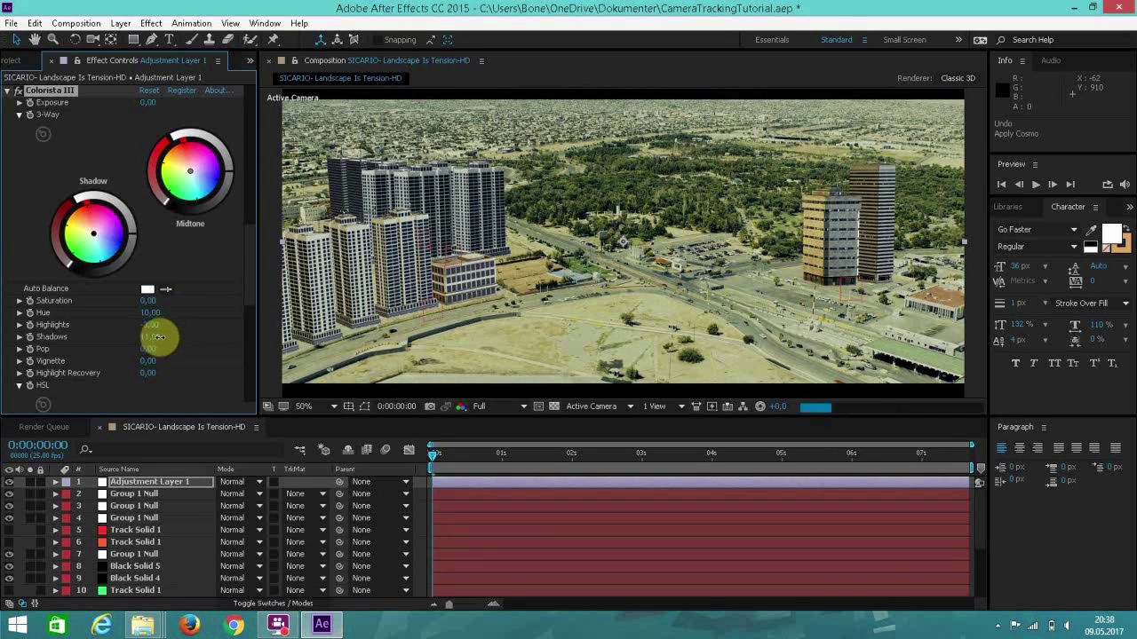
{"action": "scroll", "coordinate": [112, 223], "scroll_direction": "up", "scroll_amount": 10}
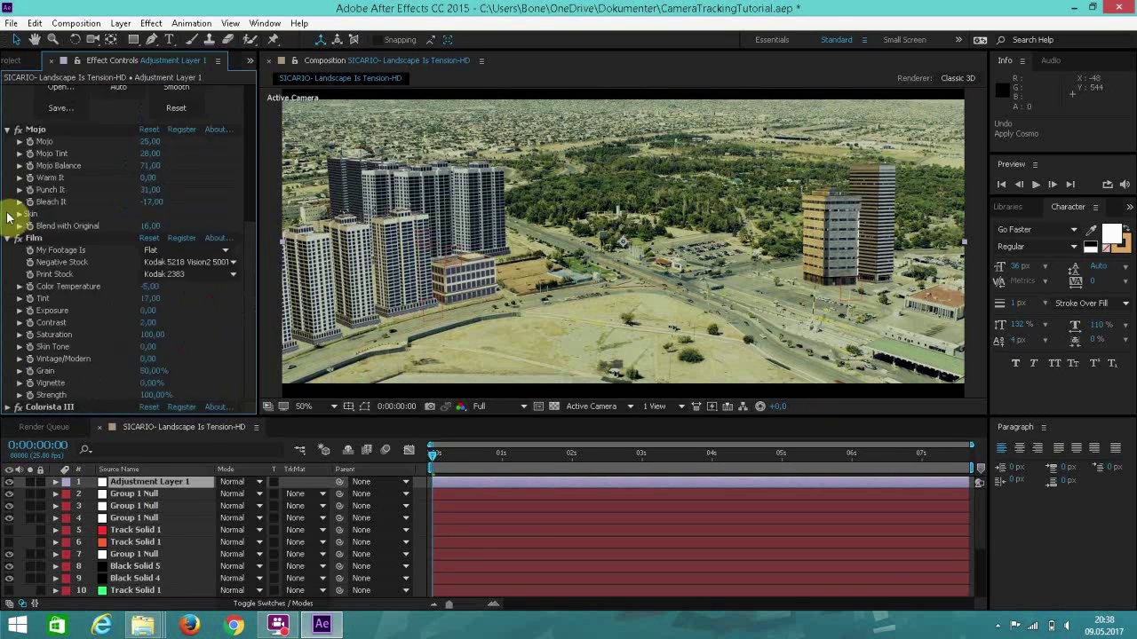
{"action": "left_click", "coordinate": [18, 394]}
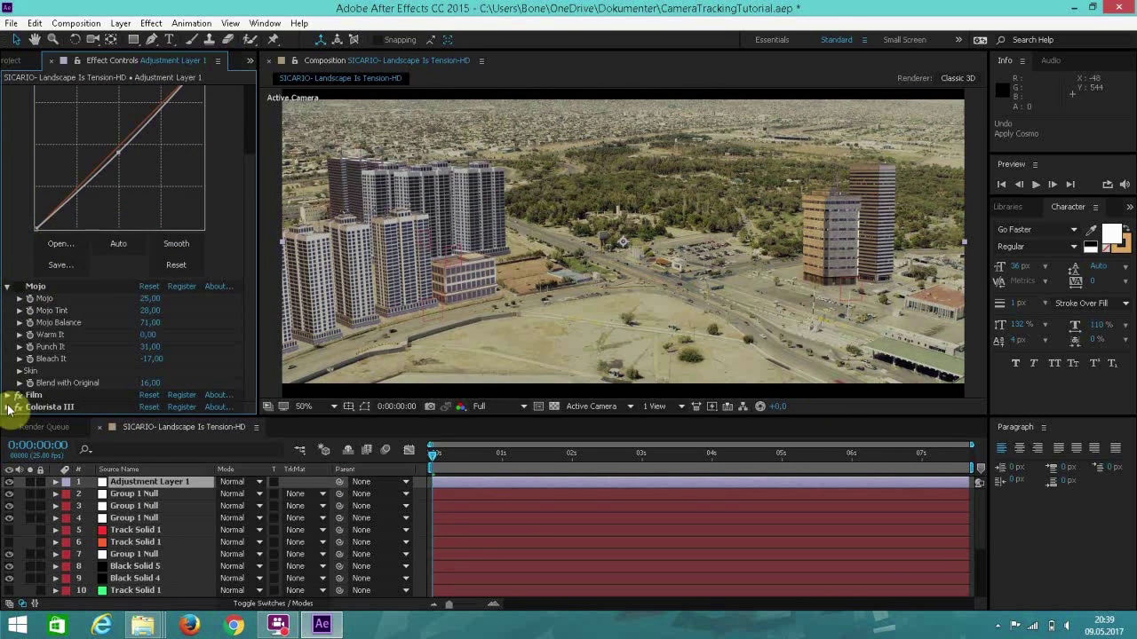
{"action": "scroll", "coordinate": [35, 391], "scroll_direction": "down", "scroll_amount": 5}
Step: Shift Colorista III's hue to 18, then collapse Colorista and Curves to reach Mojo
{"action": "left_click_drag", "start_coordinate": [165, 318], "coordinate": [165, 318]}
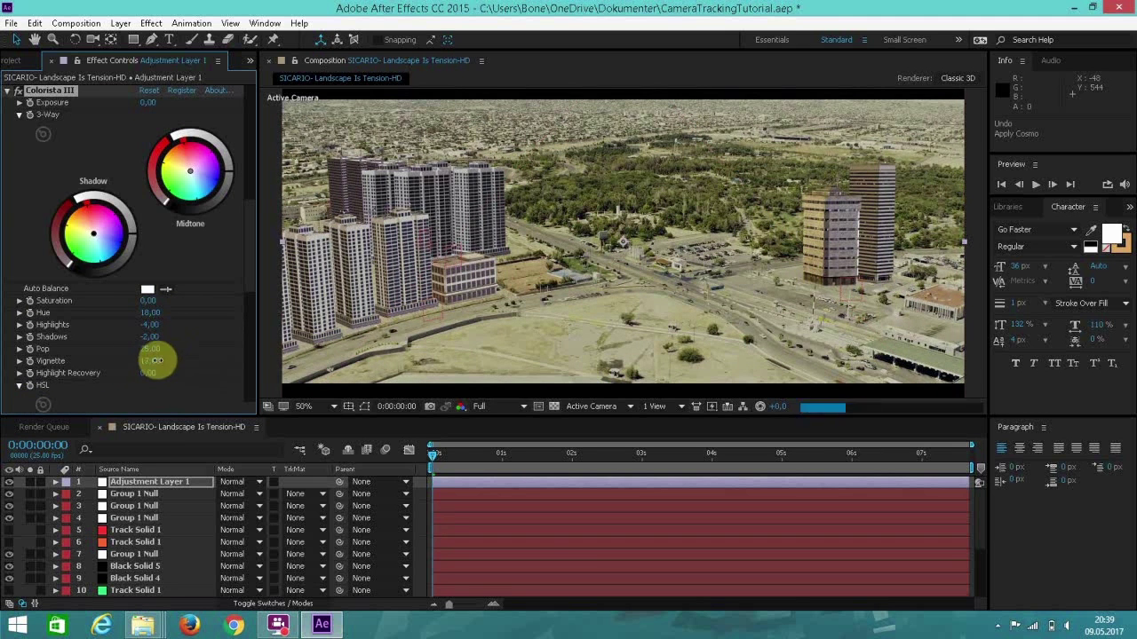
{"action": "left_click", "coordinate": [6, 92]}
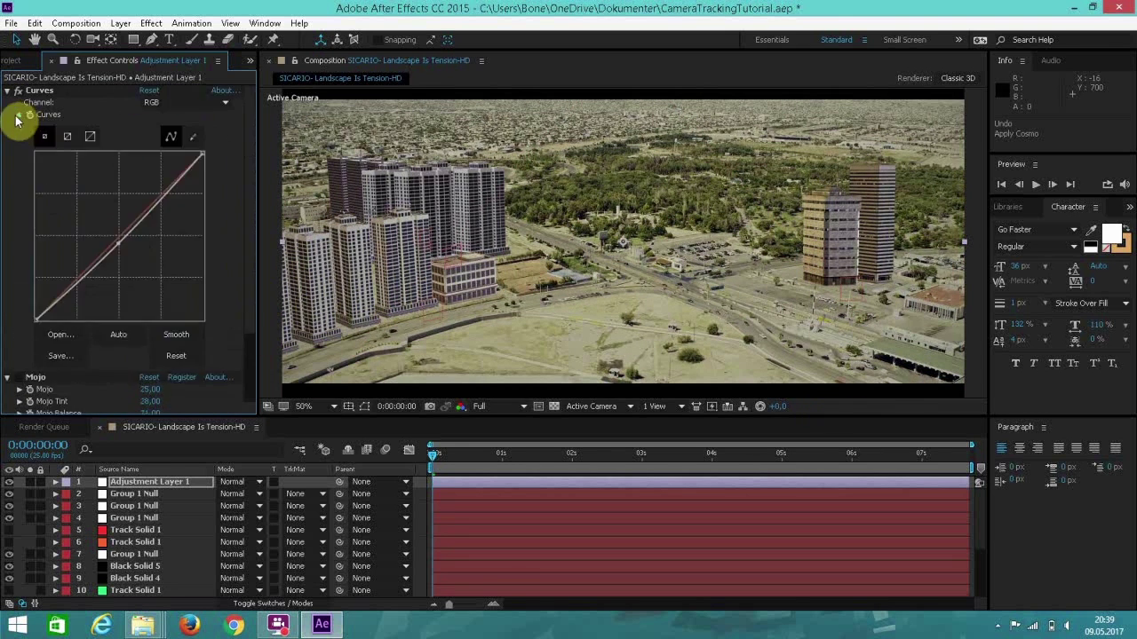
{"action": "left_click", "coordinate": [18, 113]}
{"action": "left_click", "coordinate": [130, 140]}
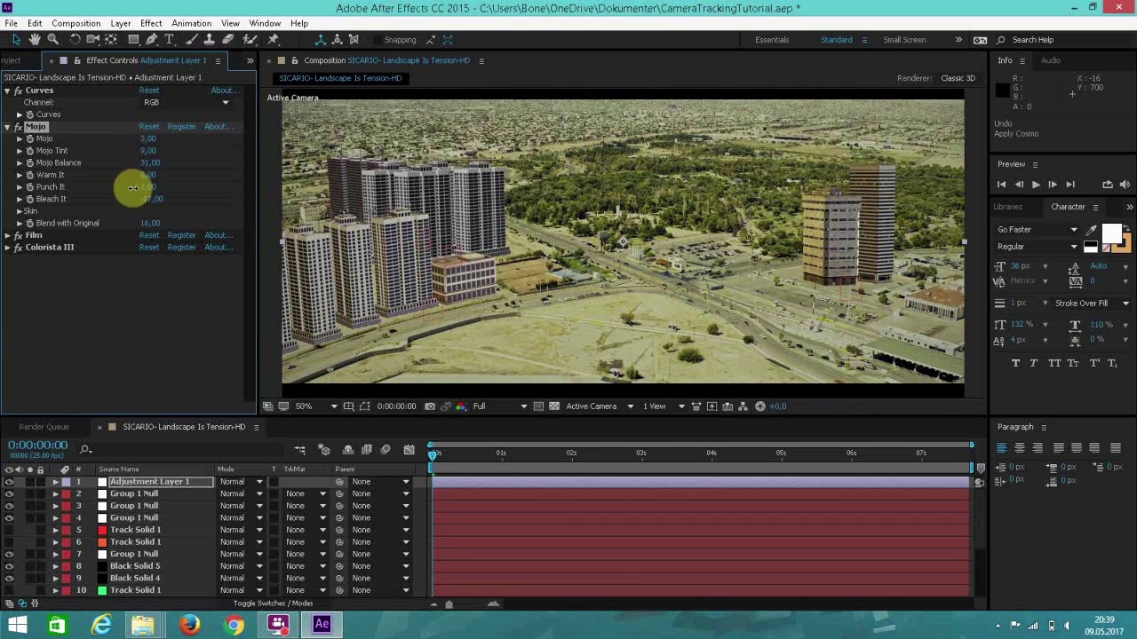
Step: In the Looks editor, preview Body Shop, Classic Epic, Frontage, Wormhole and Lynne looks
{"action": "left_click", "coordinate": [149, 24]}
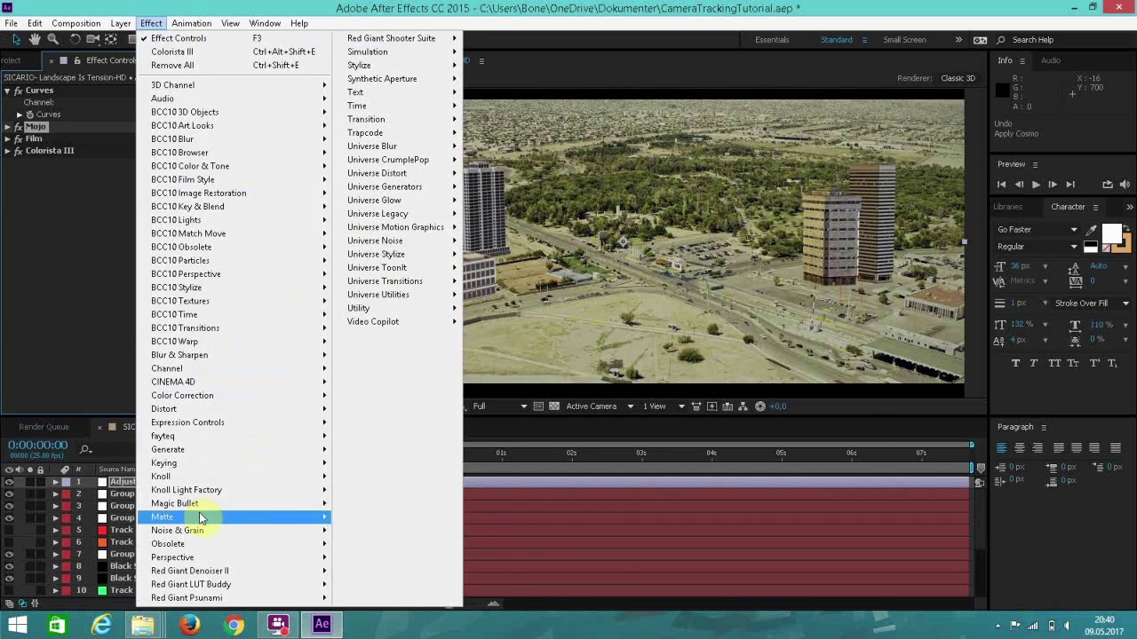
{"action": "key", "text": "Escape"}
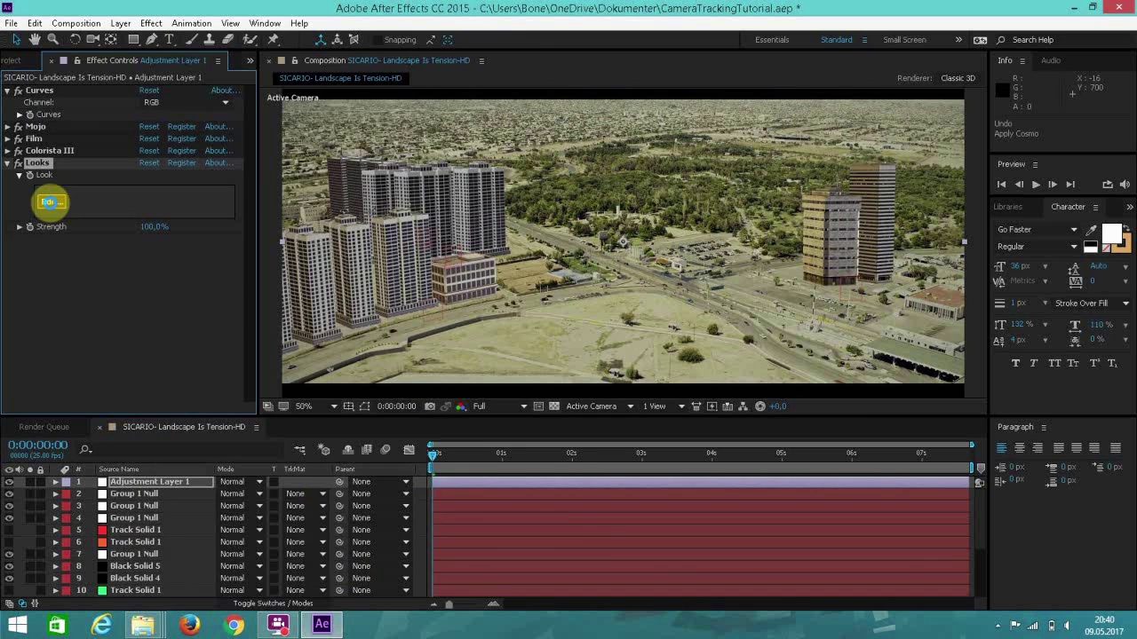
{"action": "left_click", "coordinate": [50, 203]}
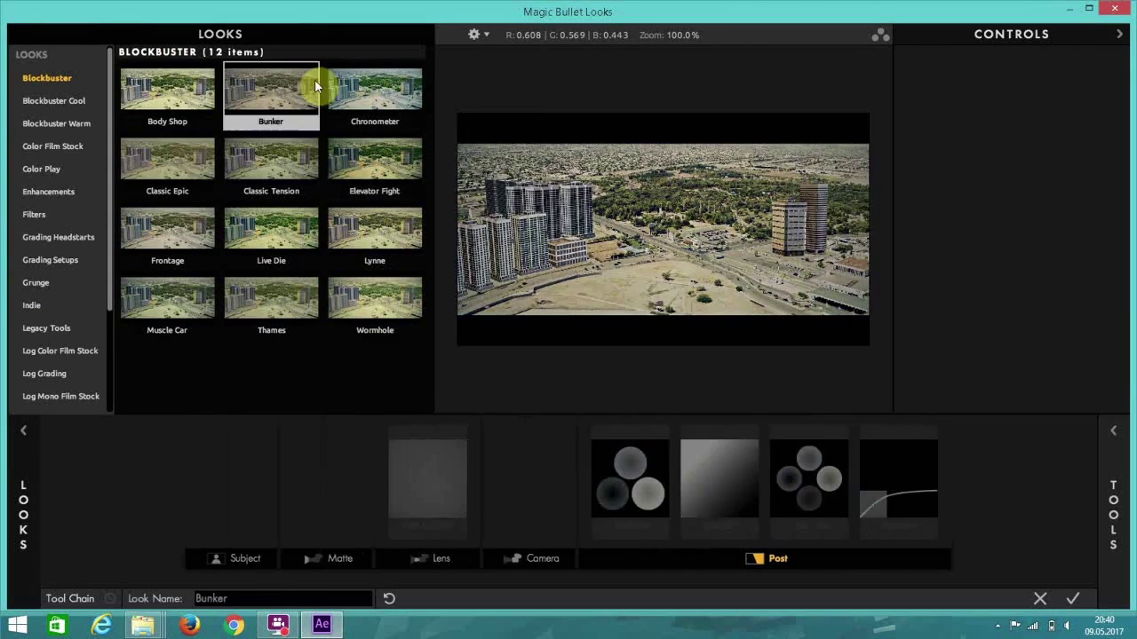
{"action": "left_click", "coordinate": [193, 91]}
{"action": "left_click", "coordinate": [204, 180]}
{"action": "left_click", "coordinate": [201, 231]}
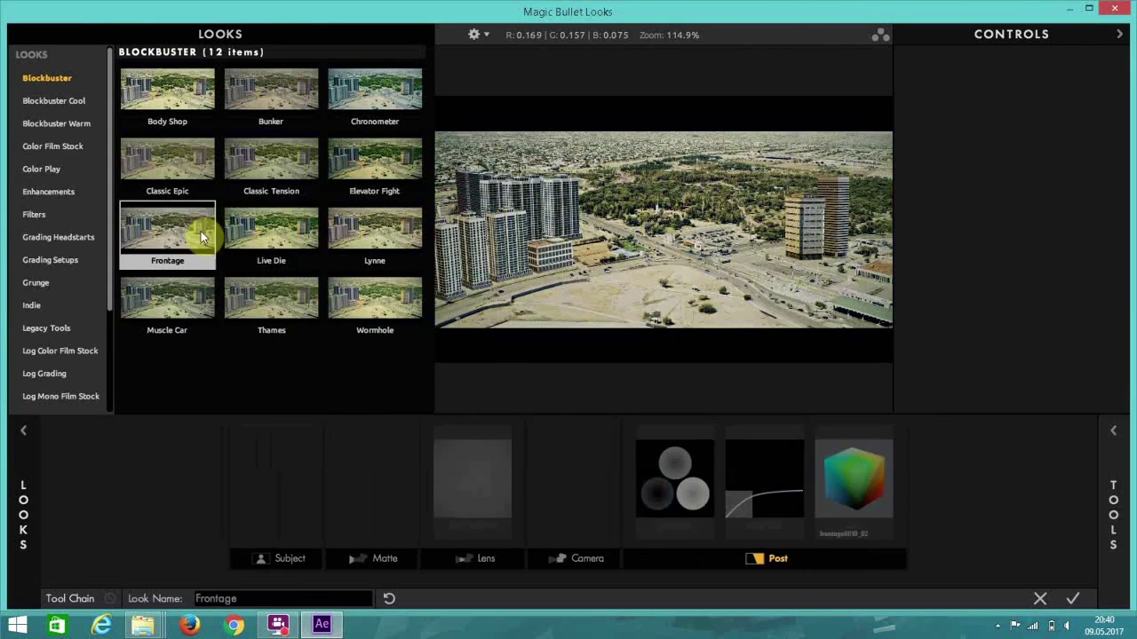
{"action": "left_click", "coordinate": [374, 300]}
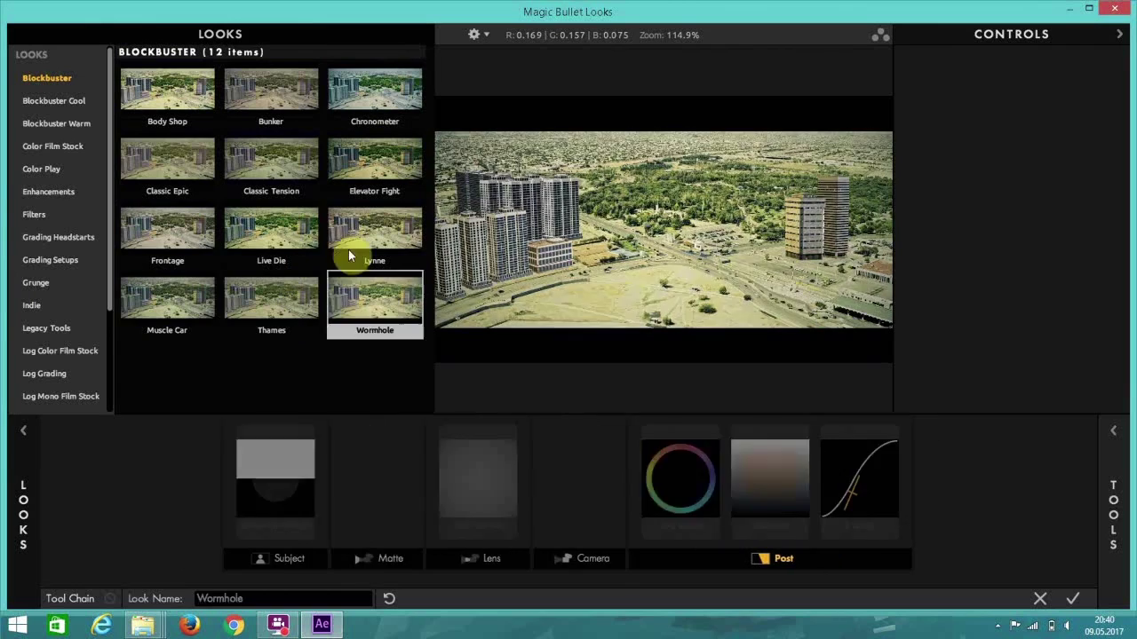
{"action": "left_click", "coordinate": [351, 248]}
{"action": "left_click", "coordinate": [129, 159]}
Step: Browse Blockbuster Cool and Warm looks, try Chrono Steel, and pick Frontage
{"action": "left_click", "coordinate": [55, 100]}
{"action": "left_click", "coordinate": [271, 89]}
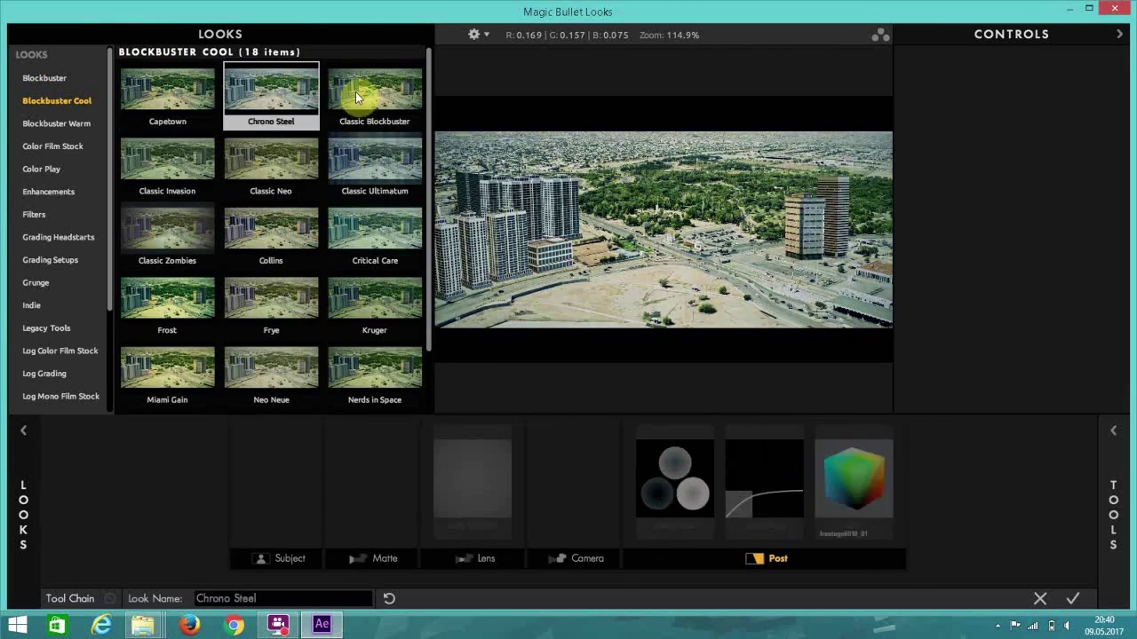
{"action": "left_click", "coordinate": [84, 126]}
{"action": "left_click", "coordinate": [65, 85]}
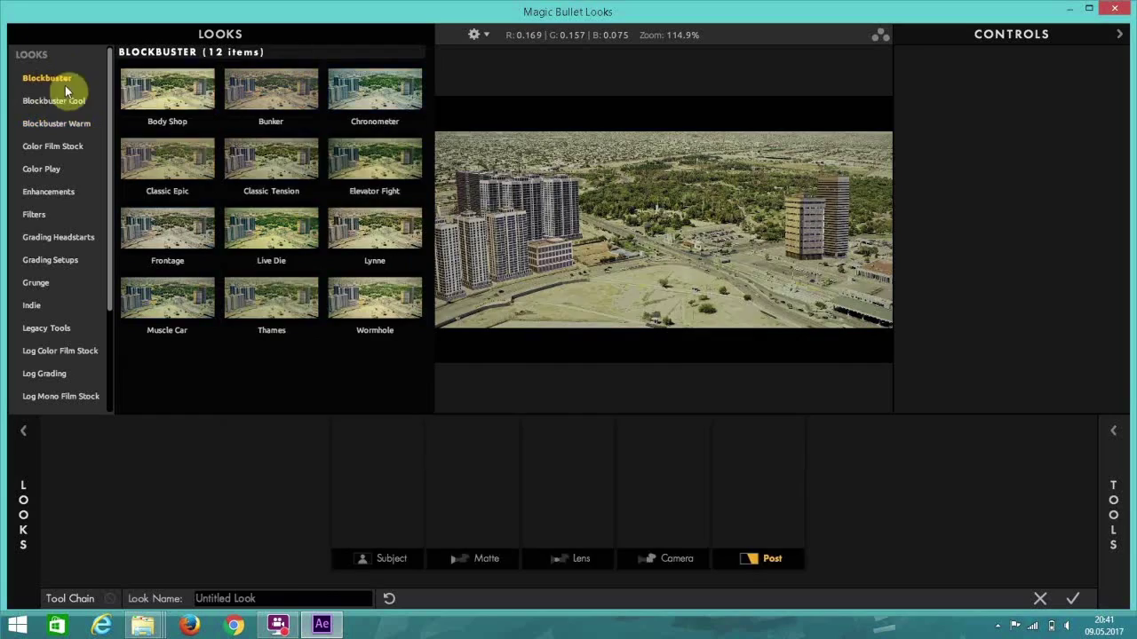
{"action": "left_click", "coordinate": [180, 229]}
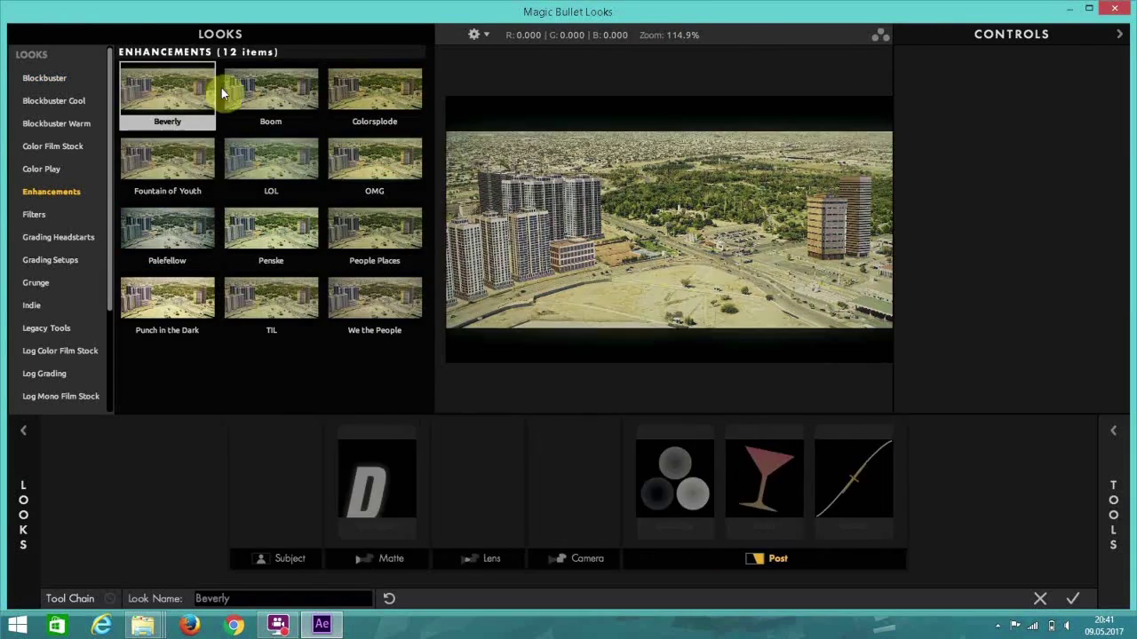
{"action": "left_click", "coordinate": [61, 78]}
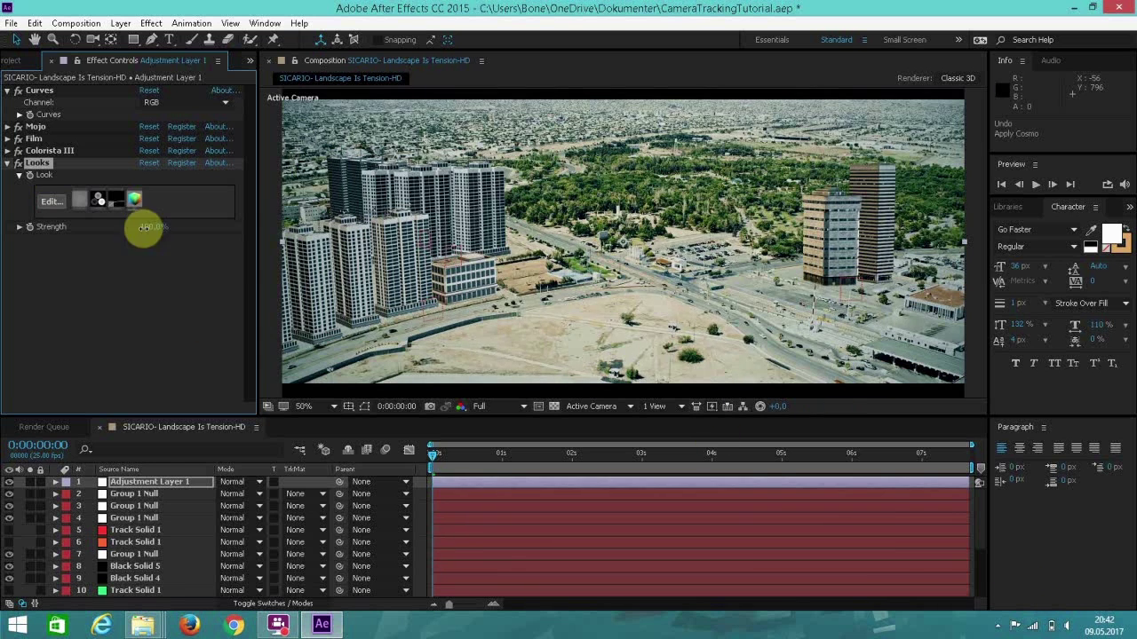
Step: Set Looks strength to 56%, compare effects on and off, then switch to the Classic Tension look
{"action": "left_click_drag", "start_coordinate": [144, 227], "coordinate": [175, 258]}
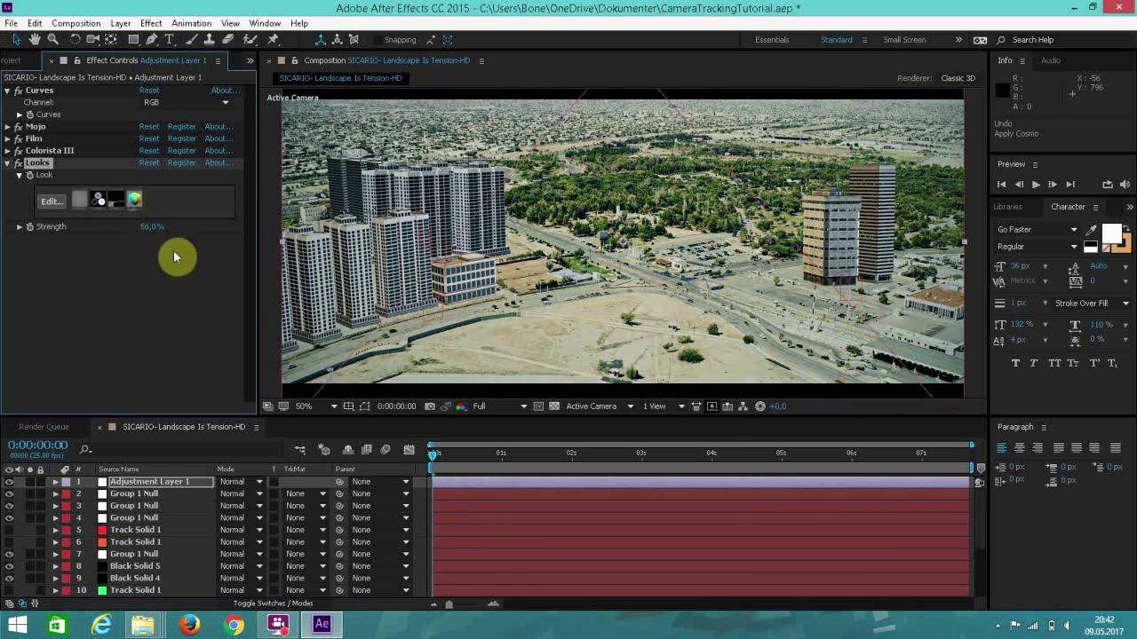
{"action": "left_click", "coordinate": [16, 153]}
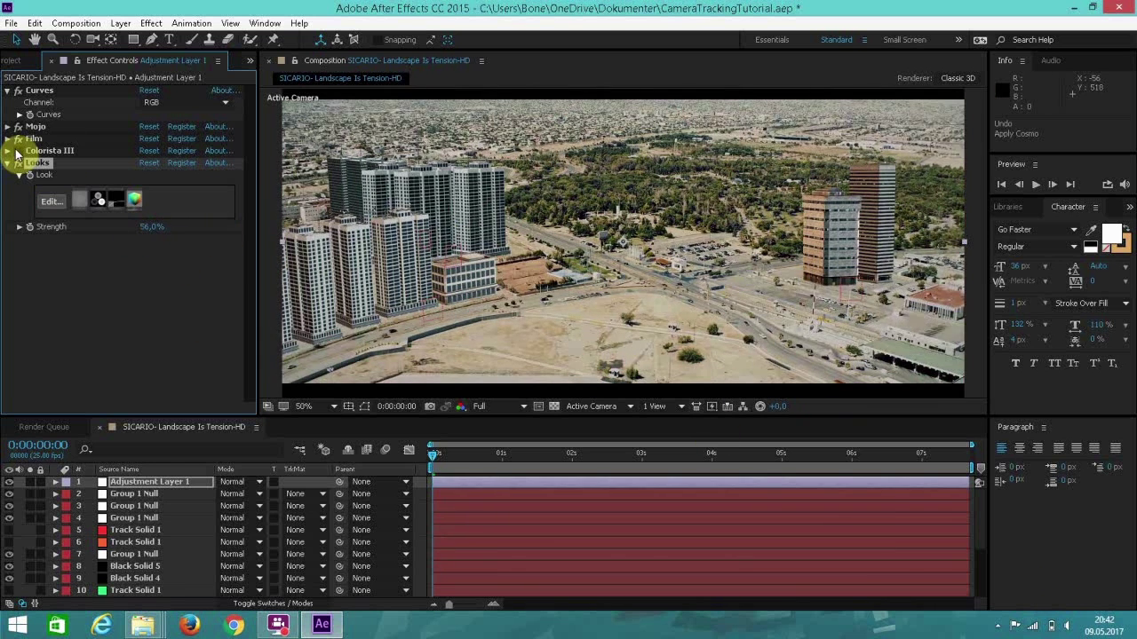
{"action": "left_click", "coordinate": [18, 135]}
{"action": "left_click", "coordinate": [43, 206]}
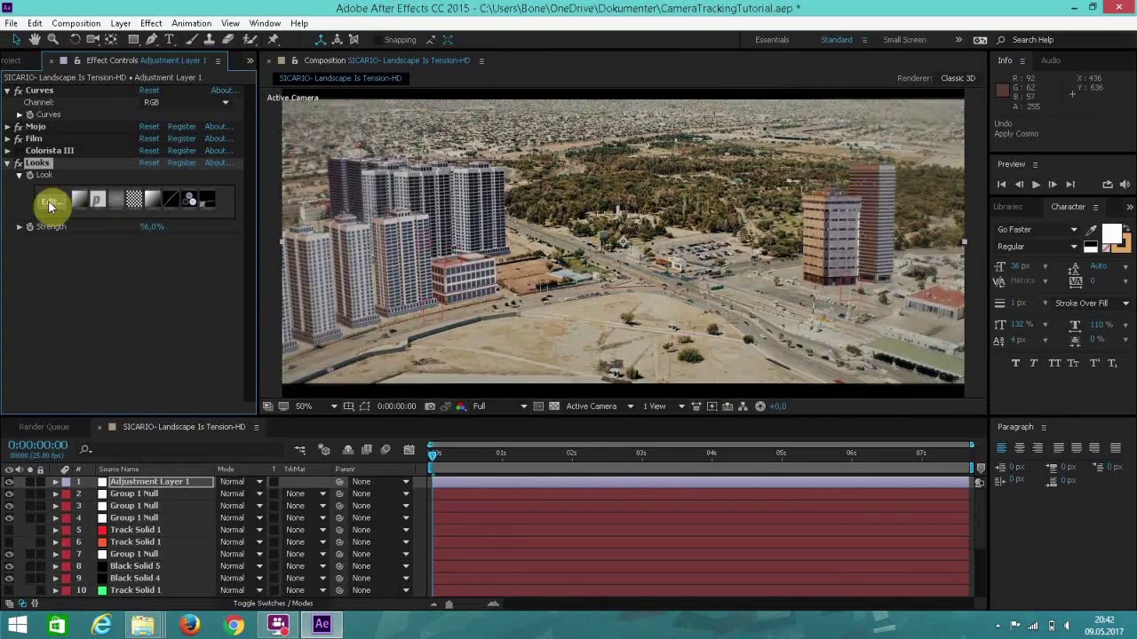
{"action": "left_click", "coordinate": [49, 206]}
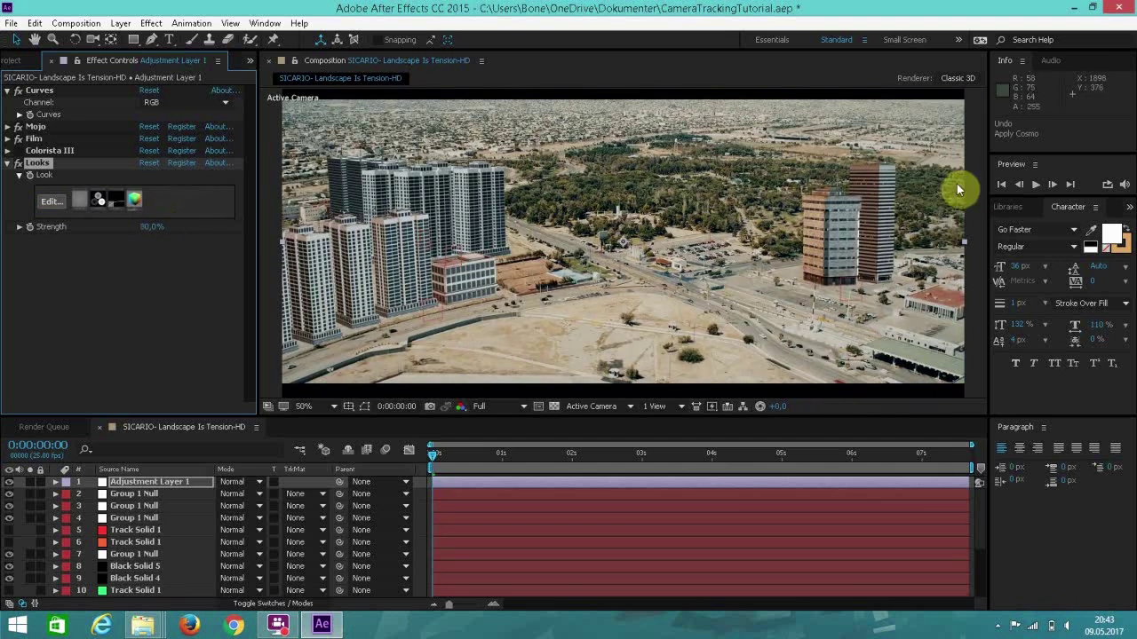
{"action": "key", "text": "comma"}
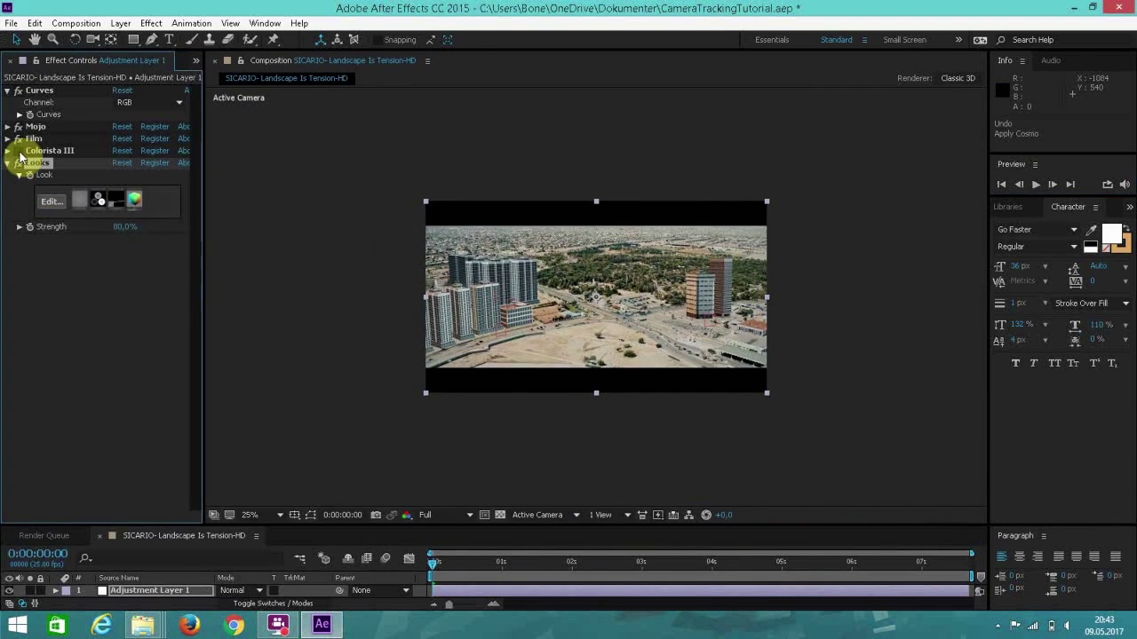
Step: Fit the composition to the viewer and narrow the effects panel for more room
{"action": "left_click", "coordinate": [257, 515]}
{"action": "left_click", "coordinate": [272, 276]}
{"action": "left_click_drag", "start_coordinate": [204, 275], "coordinate": [144, 259]}
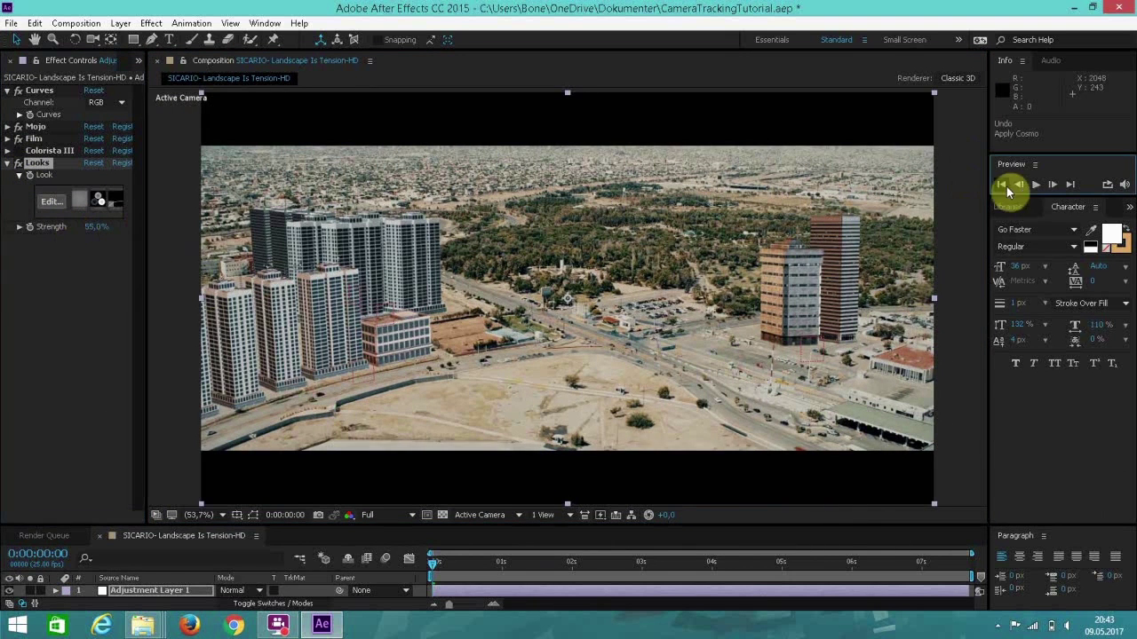
{"action": "left_click_drag", "start_coordinate": [817, 526], "coordinate": [817, 401]}
{"action": "scroll", "coordinate": [18, 550], "scroll_direction": "down", "scroll_amount": 3}
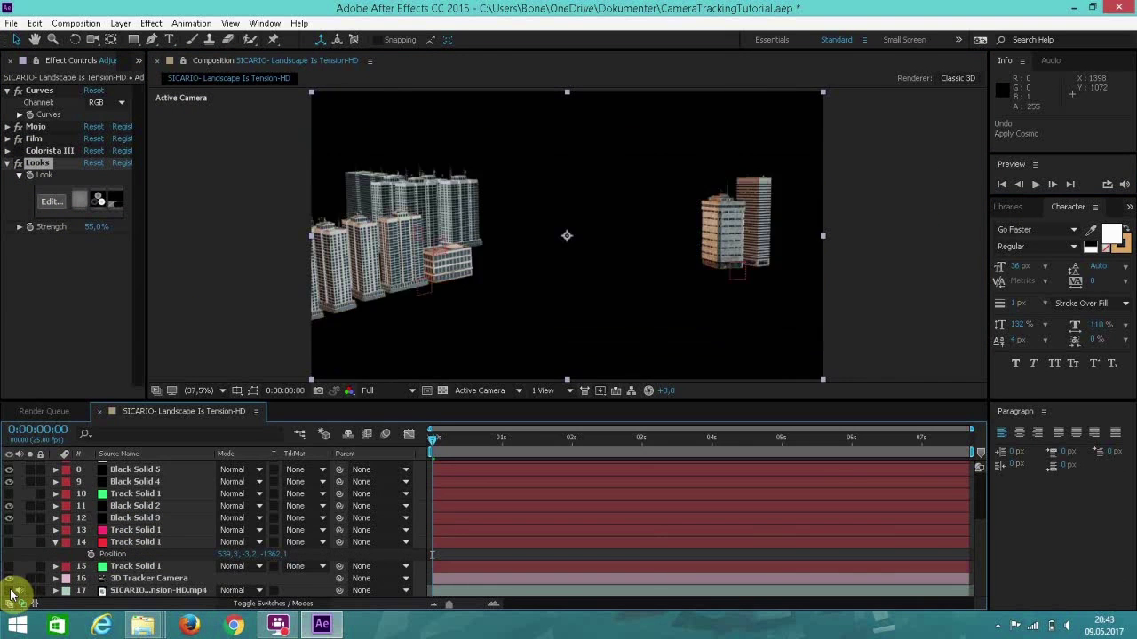
Step: Hide the left and right building groups and preview the graded shot in an enlarged viewer
{"action": "left_click", "coordinate": [12, 488]}
{"action": "left_click", "coordinate": [114, 494]}
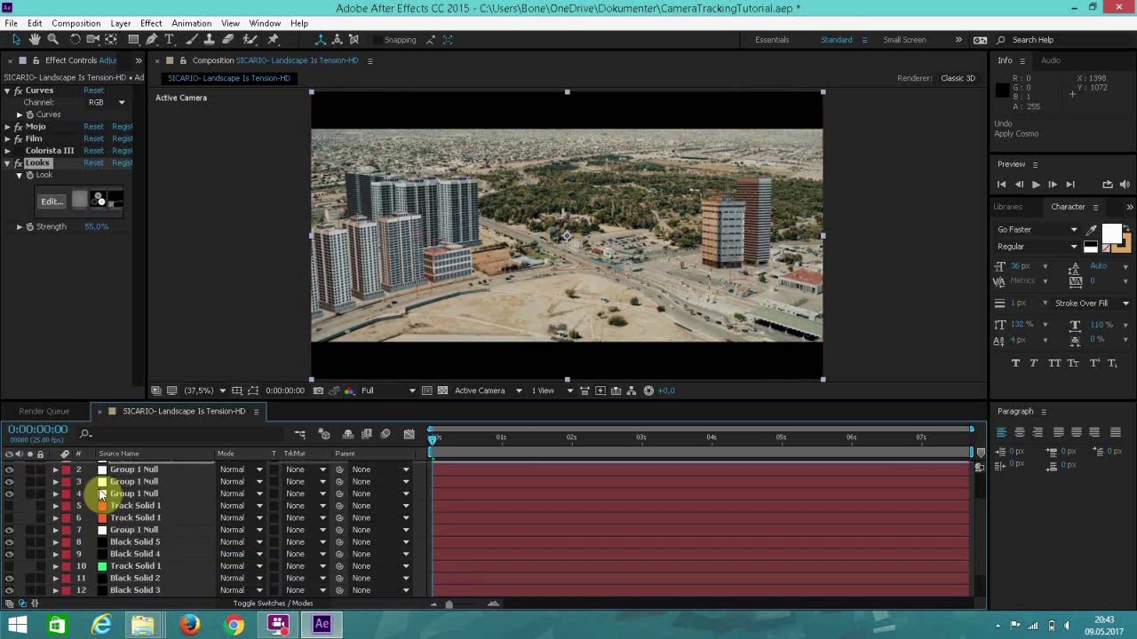
{"action": "left_click", "coordinate": [9, 469]}
{"action": "left_click", "coordinate": [10, 481]}
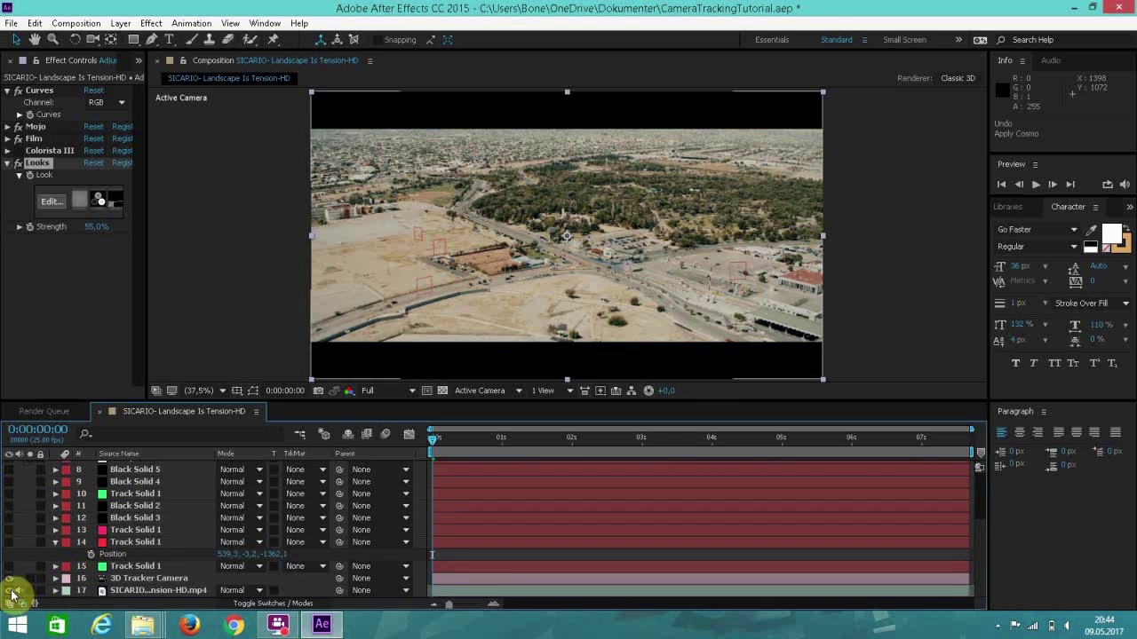
{"action": "left_click", "coordinate": [11, 482]}
{"action": "scroll", "coordinate": [29, 567], "scroll_direction": "up", "scroll_amount": 2}
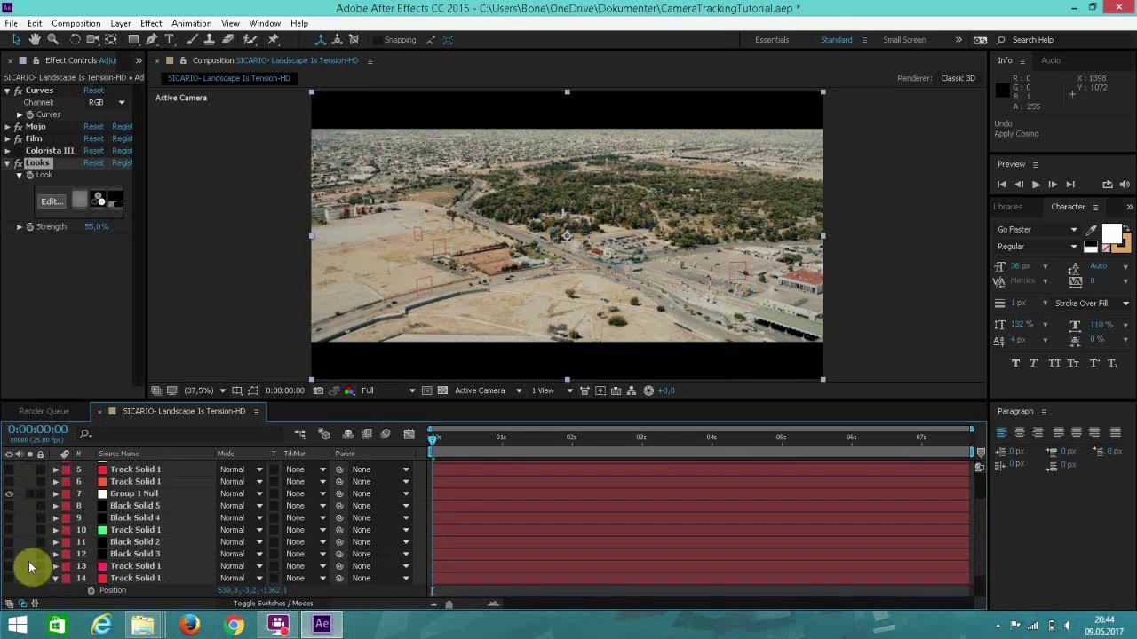
{"action": "scroll", "coordinate": [11, 508], "scroll_direction": "up", "scroll_amount": 2}
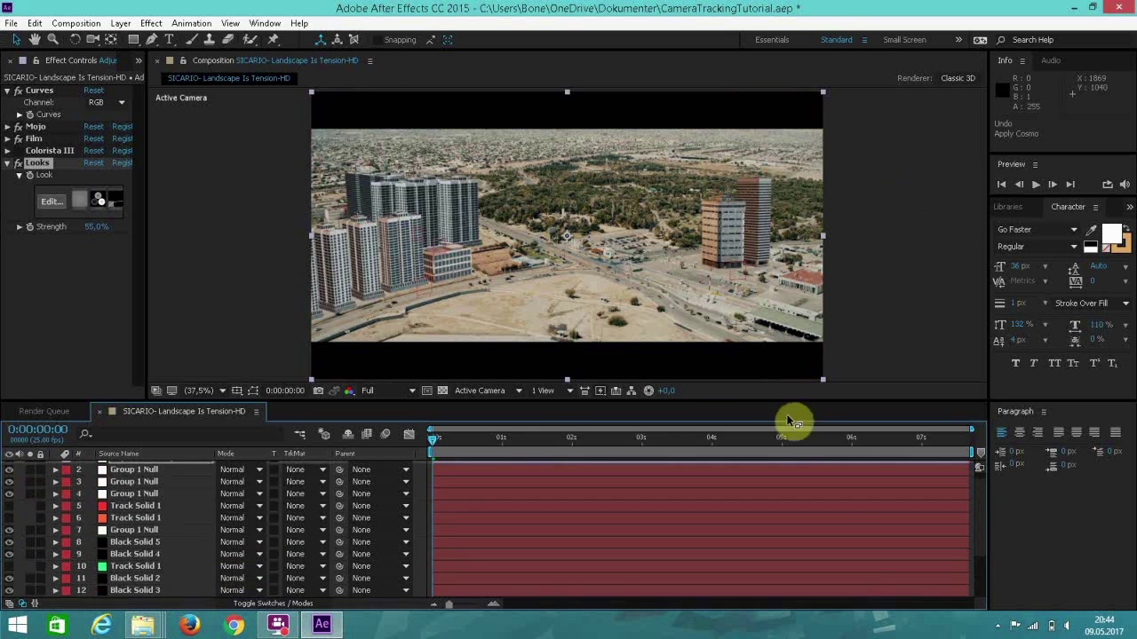
{"action": "left_click_drag", "start_coordinate": [544, 405], "coordinate": [544, 588]}
{"action": "left_click_drag", "start_coordinate": [144, 378], "coordinate": [28, 377]}
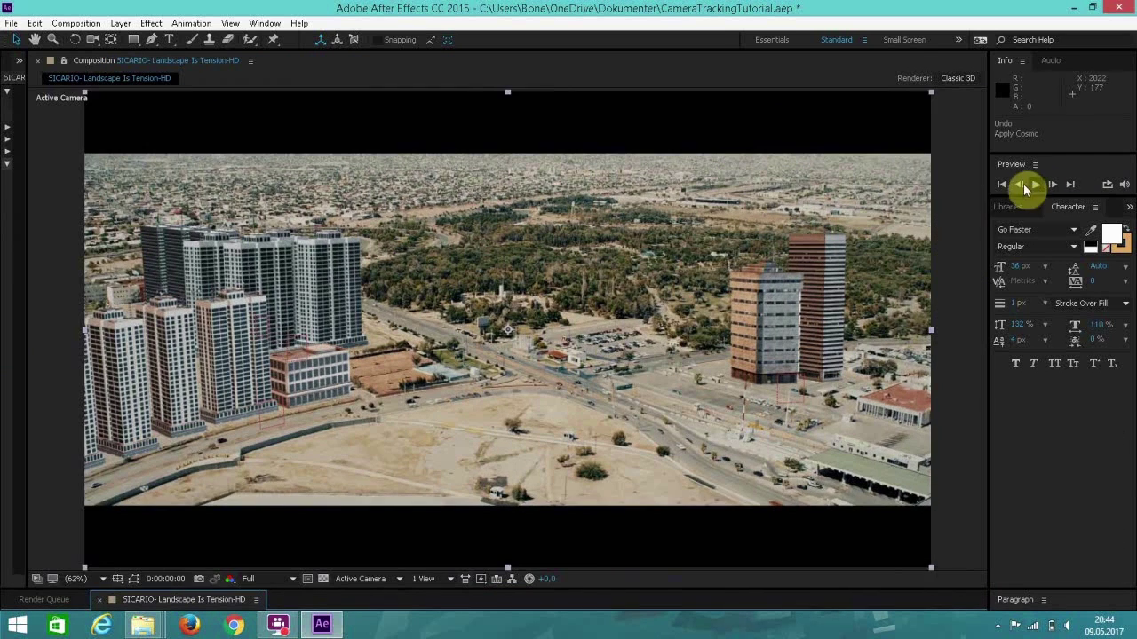
{"action": "left_click", "coordinate": [1034, 182]}
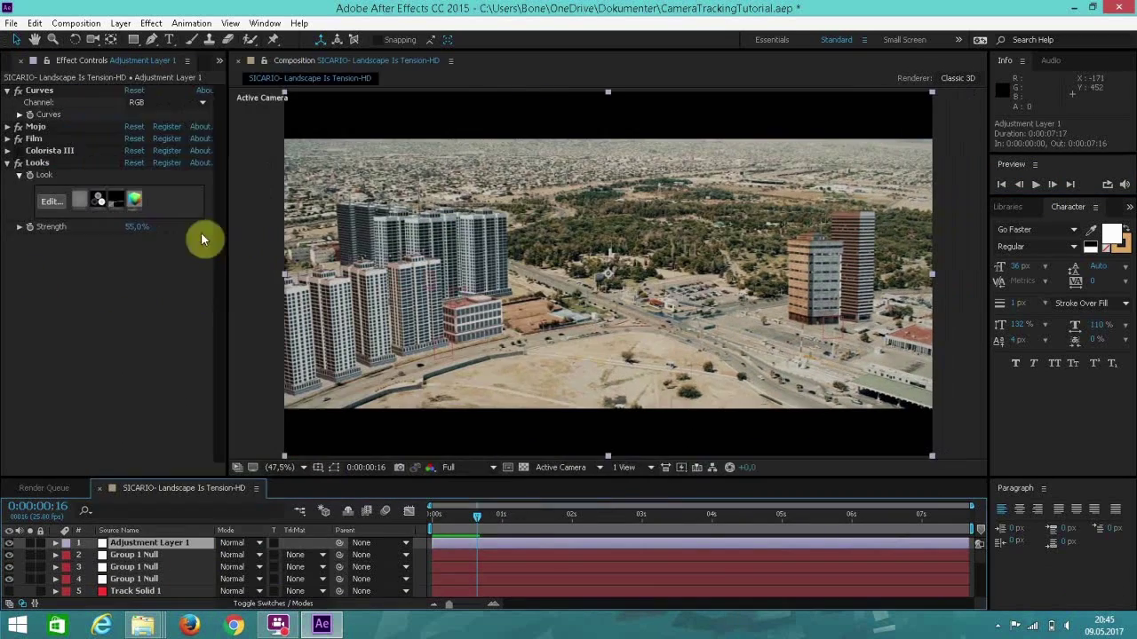
Step: Pull the adjustment layer's Curves point down to darken the image, then open the File menu
{"action": "left_click", "coordinate": [20, 115]}
{"action": "mouse_move", "coordinate": [133, 229]}
{"action": "left_mouse_down"}
{"action": "mouse_move", "coordinate": [126, 253]}
{"action": "mouse_move", "coordinate": [126, 239]}
{"action": "left_mouse_up"}
{"action": "left_click", "coordinate": [1001, 184]}
{"action": "left_click", "coordinate": [11, 23]}
Step: Save the project and expand the Glow settings of Black Solid 5
{"action": "left_click", "coordinate": [76, 172]}
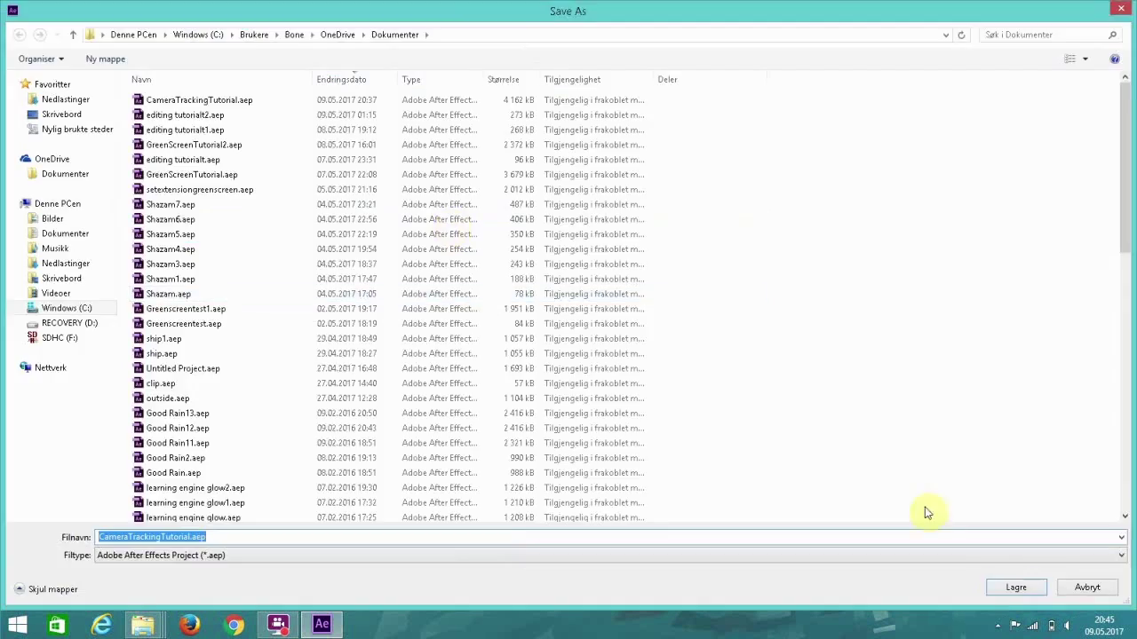
{"action": "key", "text": "Return"}
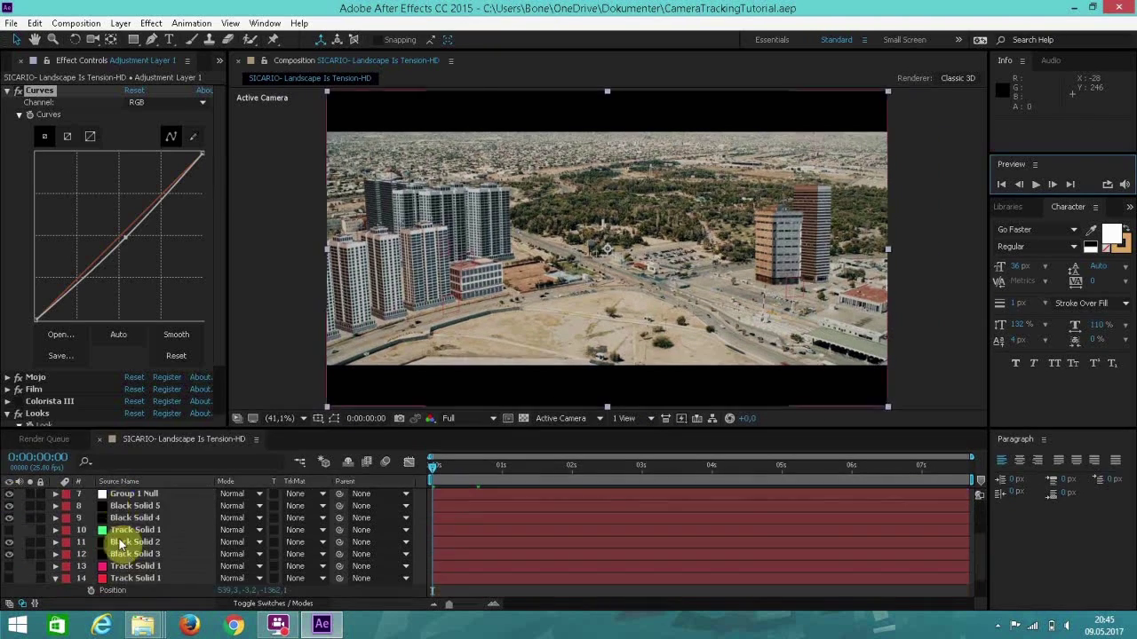
{"action": "left_click", "coordinate": [31, 359]}
{"action": "scroll", "coordinate": [131, 243], "scroll_direction": "down", "scroll_amount": 3}
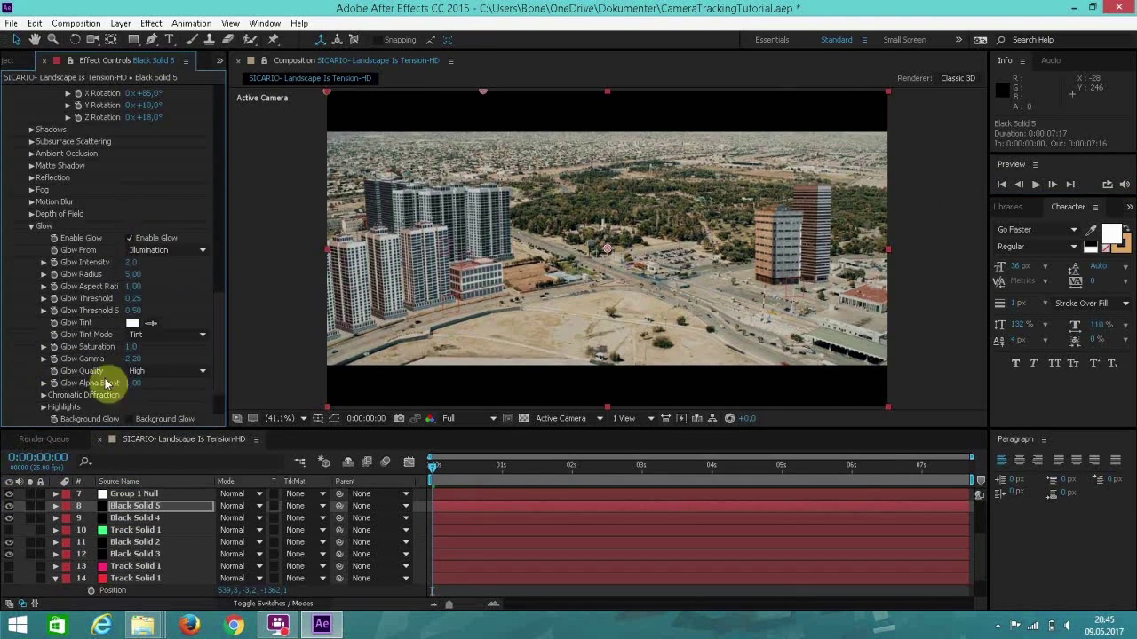
{"action": "key", "text": "period"}
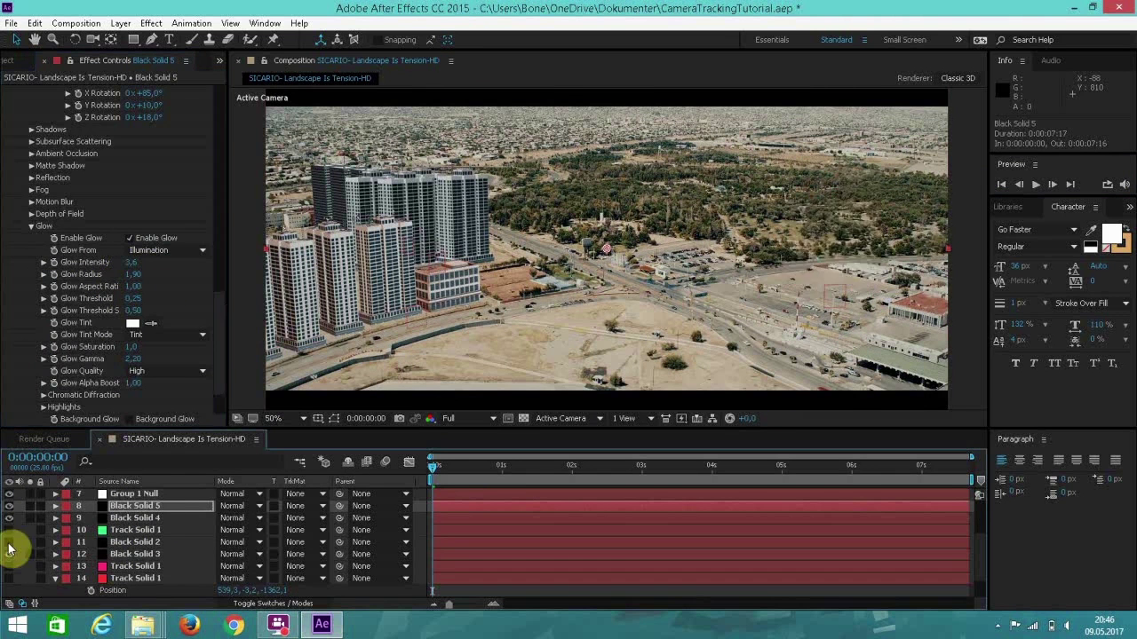
Step: Adjust the glow on Black Solids 2 through 5, ending at intensity 4.8, radius 2.80
{"action": "left_click", "coordinate": [135, 542]}
{"action": "left_click", "coordinate": [32, 355]}
{"action": "scroll", "coordinate": [131, 267], "scroll_direction": "down", "scroll_amount": 3}
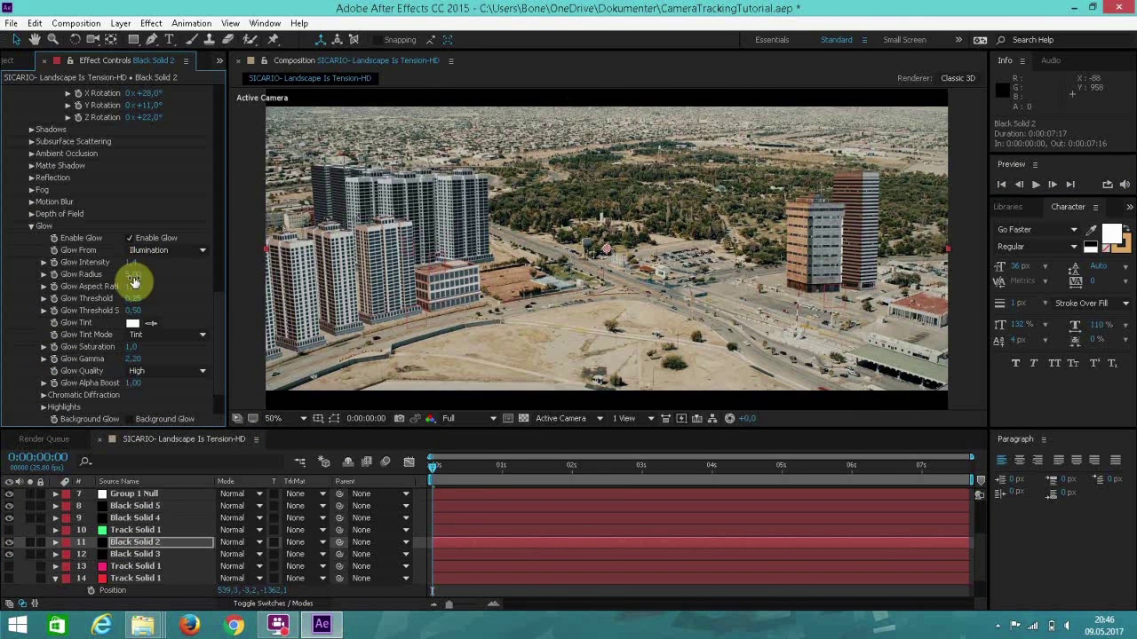
{"action": "left_click", "coordinate": [115, 554]}
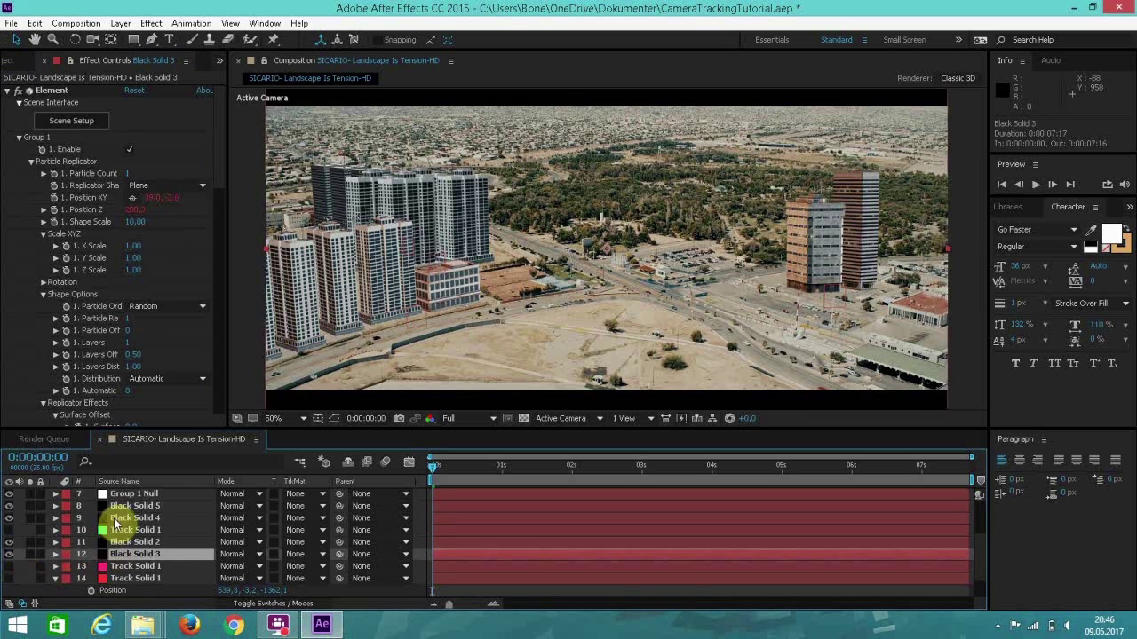
{"action": "left_click", "coordinate": [116, 520]}
{"action": "scroll", "coordinate": [122, 275], "scroll_direction": "down", "scroll_amount": 2}
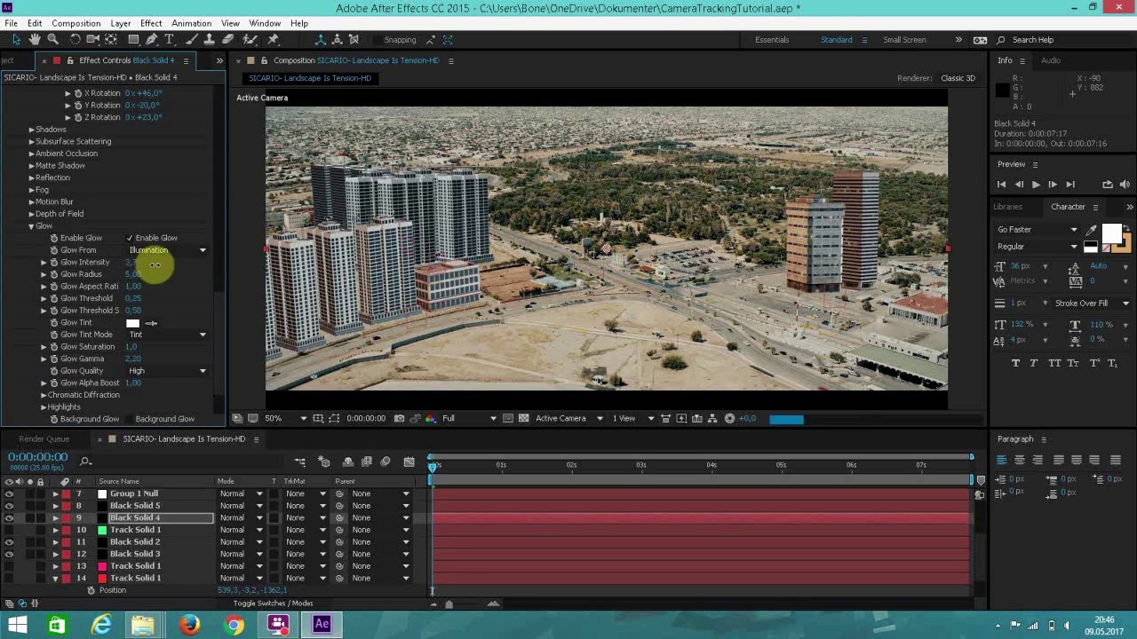
{"action": "left_click", "coordinate": [115, 506]}
{"action": "scroll", "coordinate": [186, 373], "scroll_direction": "down", "scroll_amount": 5}
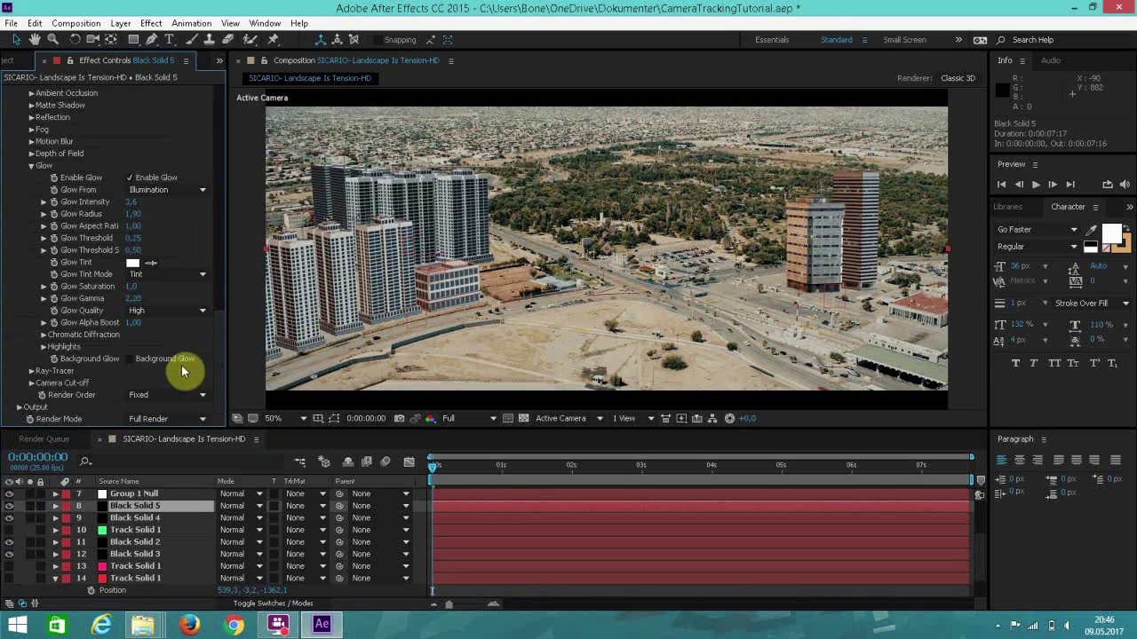
{"action": "scroll", "coordinate": [160, 338], "scroll_direction": "up", "scroll_amount": 2}
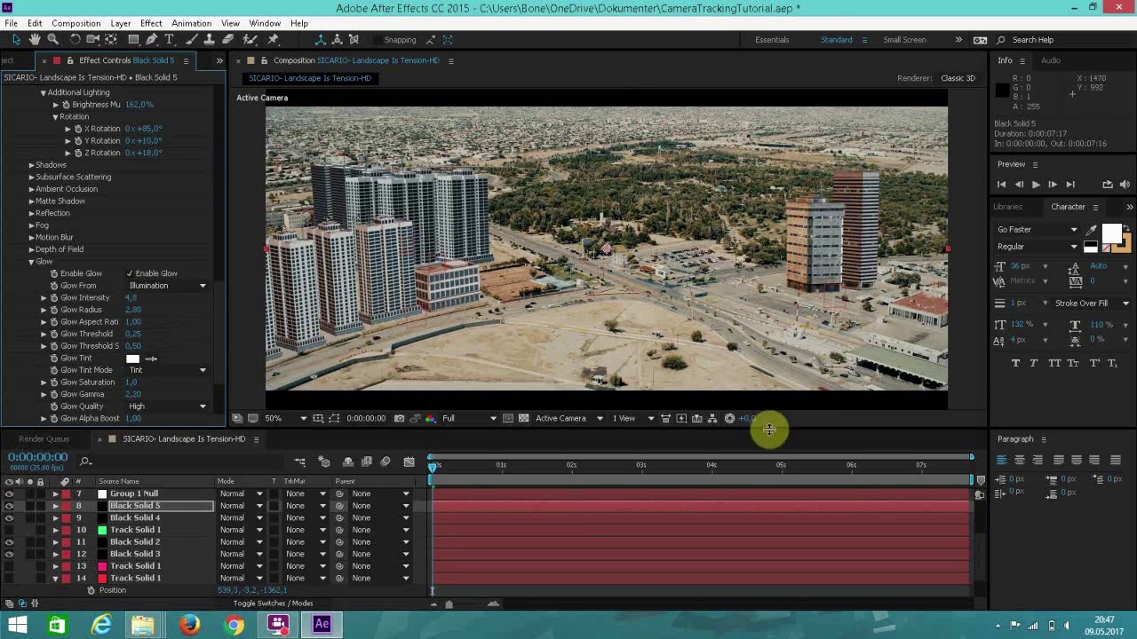
Step: Enlarge the composition viewer and preview the shot with the new glow
{"action": "left_click_drag", "start_coordinate": [769, 429], "coordinate": [769, 537]}
{"action": "left_click_drag", "start_coordinate": [228, 343], "coordinate": [77, 343]}
{"action": "left_click", "coordinate": [1037, 186]}
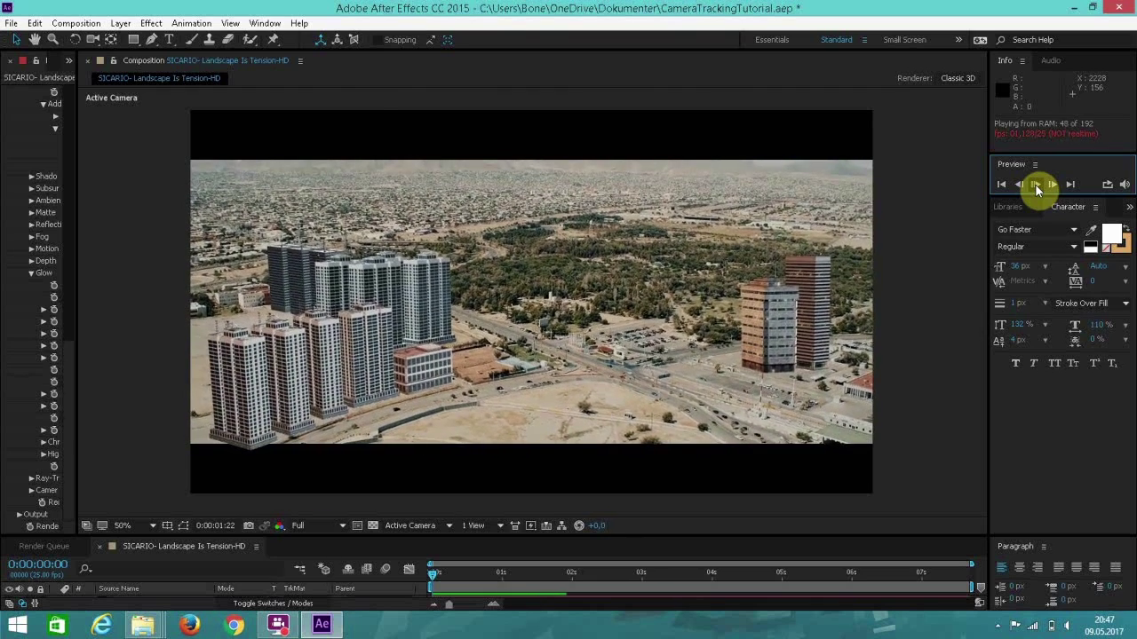
{"action": "left_click", "coordinate": [1034, 183]}
{"action": "left_click", "coordinate": [120, 23]}
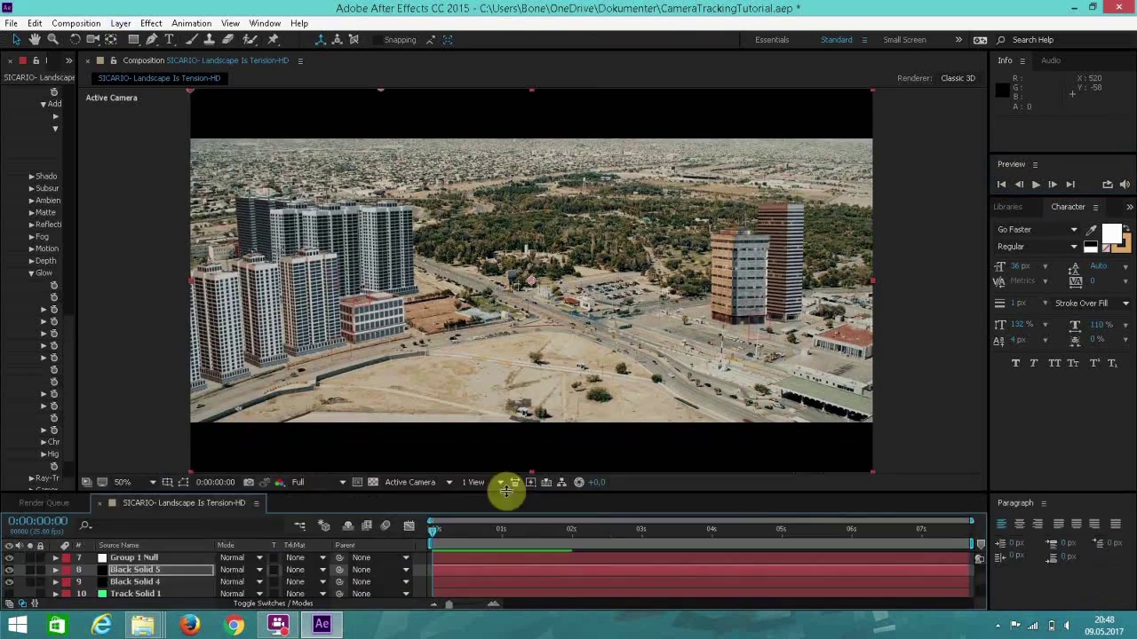
Step: Create a black solid at 0% opacity with an inverted rectangle mask framing the picture
{"action": "key", "text": "ctrl+y"}
{"action": "left_click", "coordinate": [604, 437]}
{"action": "left_click_drag", "start_coordinate": [220, 570], "coordinate": [133, 44]}
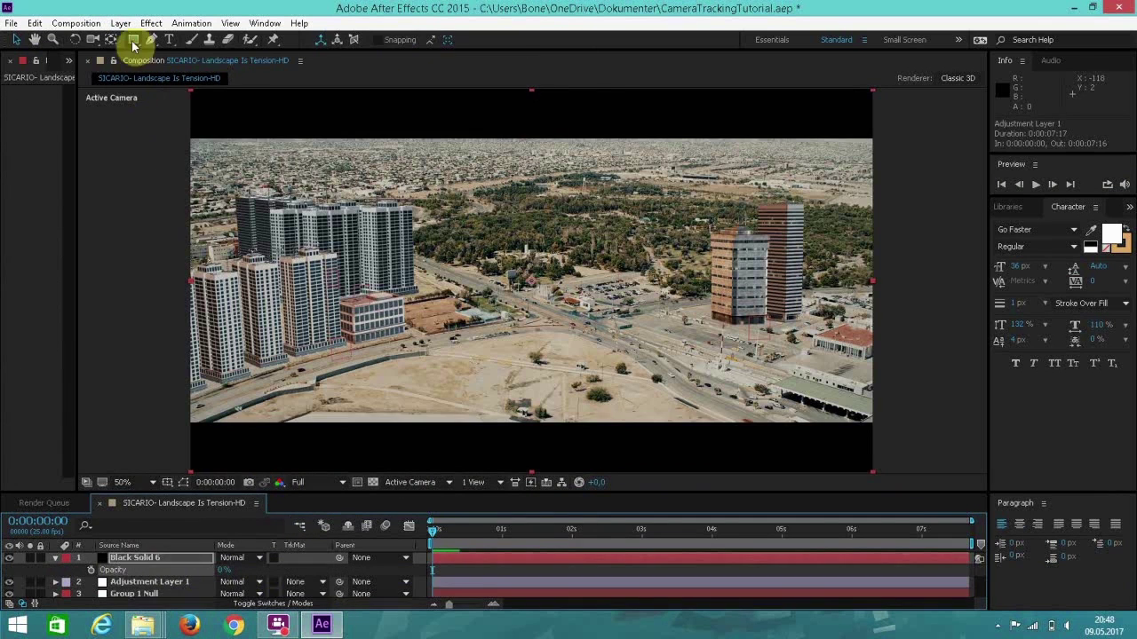
{"action": "left_click_drag", "start_coordinate": [535, 272], "coordinate": [912, 424]}
{"action": "left_click_drag", "start_coordinate": [86, 134], "coordinate": [86, 137]}
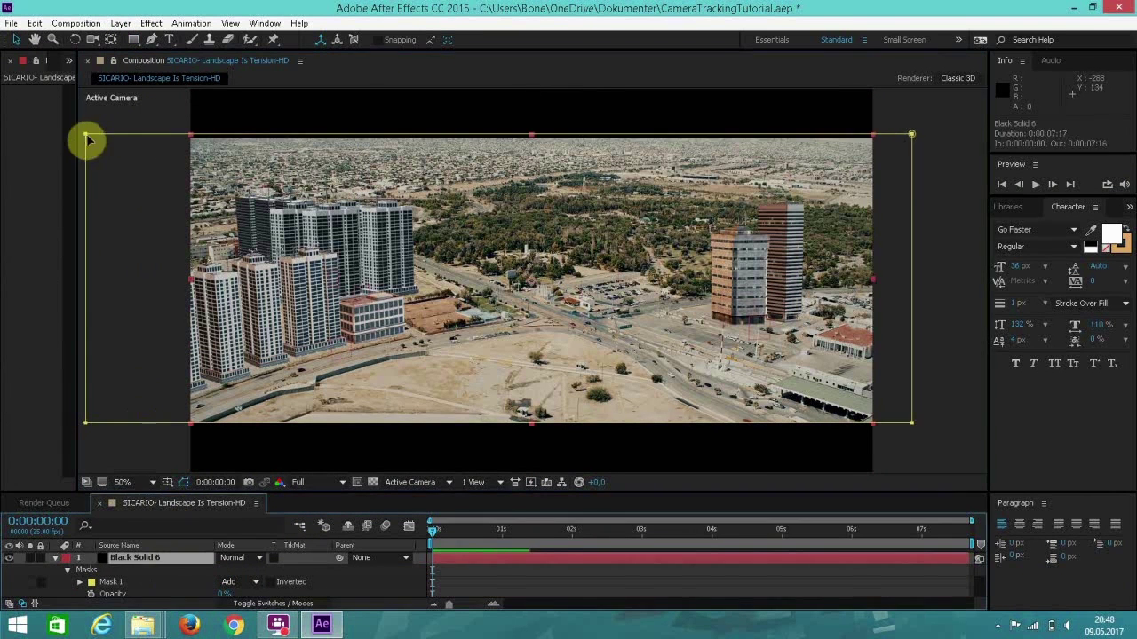
{"action": "left_click_drag", "start_coordinate": [911, 135], "coordinate": [910, 137]}
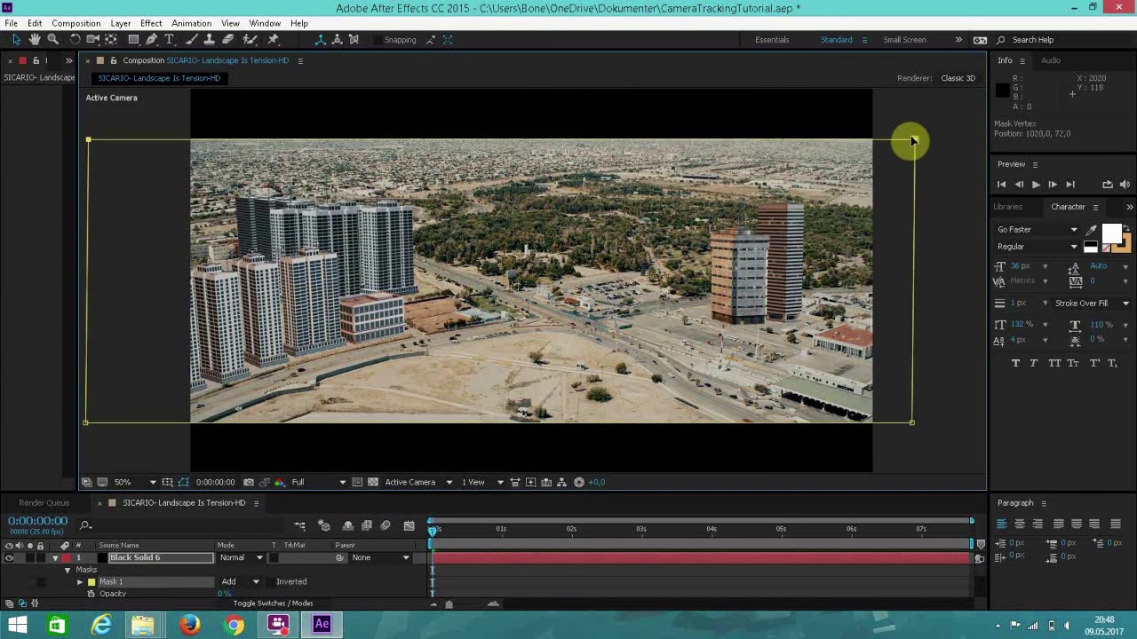
{"action": "left_click", "coordinate": [271, 582]}
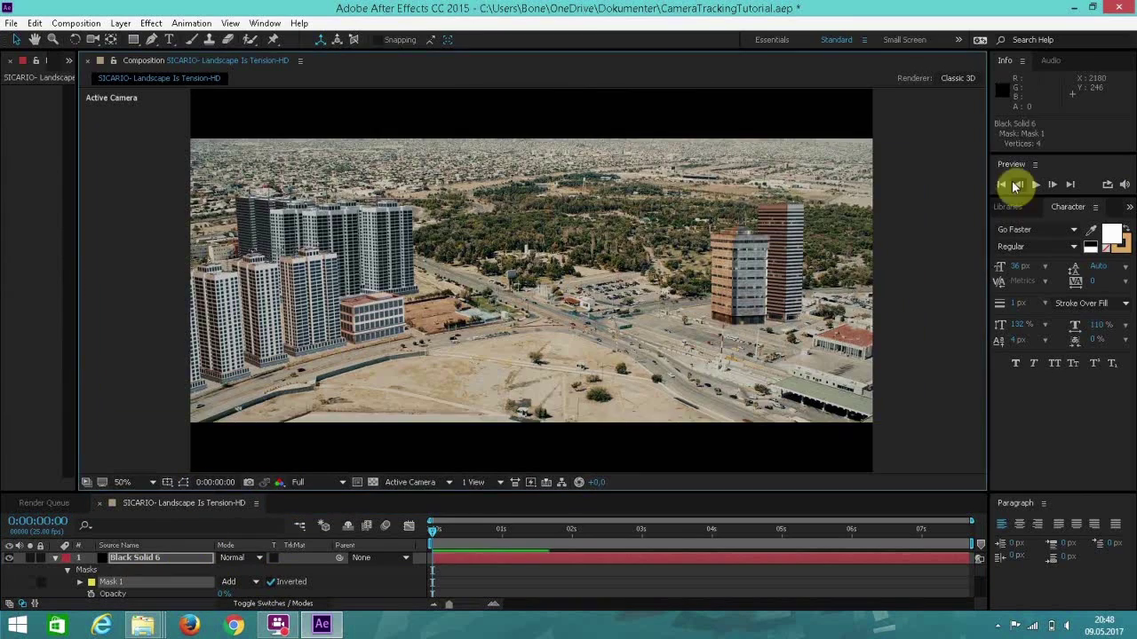
Step: Preview the letterboxed shot and check Black Solid 6's opacity
{"action": "left_click", "coordinate": [1035, 184]}
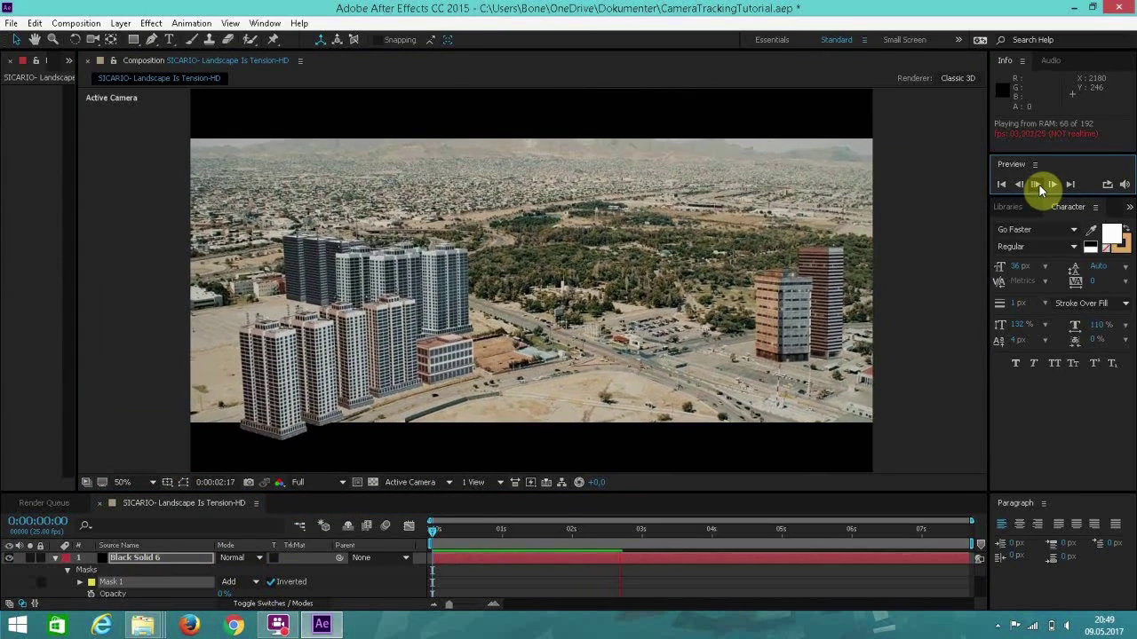
{"action": "left_click", "coordinate": [55, 558]}
{"action": "left_click", "coordinate": [136, 561]}
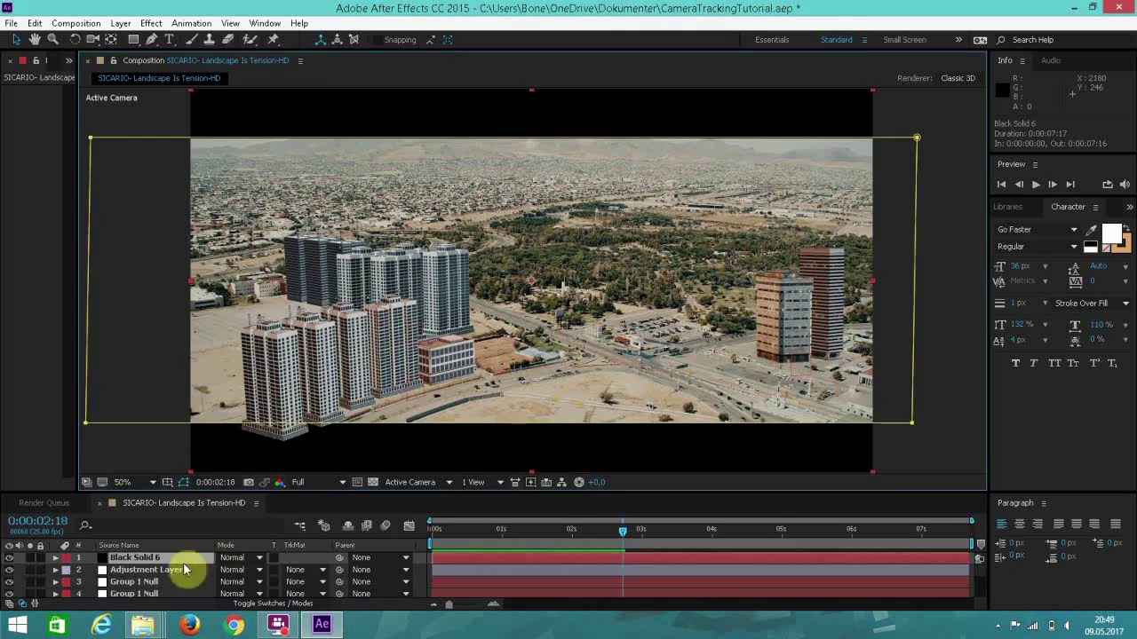
{"action": "key", "text": "t"}
{"action": "left_click", "coordinate": [781, 443]}
Step: Preview the finished letterboxed shot with the composition fitted to an enlarged viewer
{"action": "left_click", "coordinate": [1035, 188]}
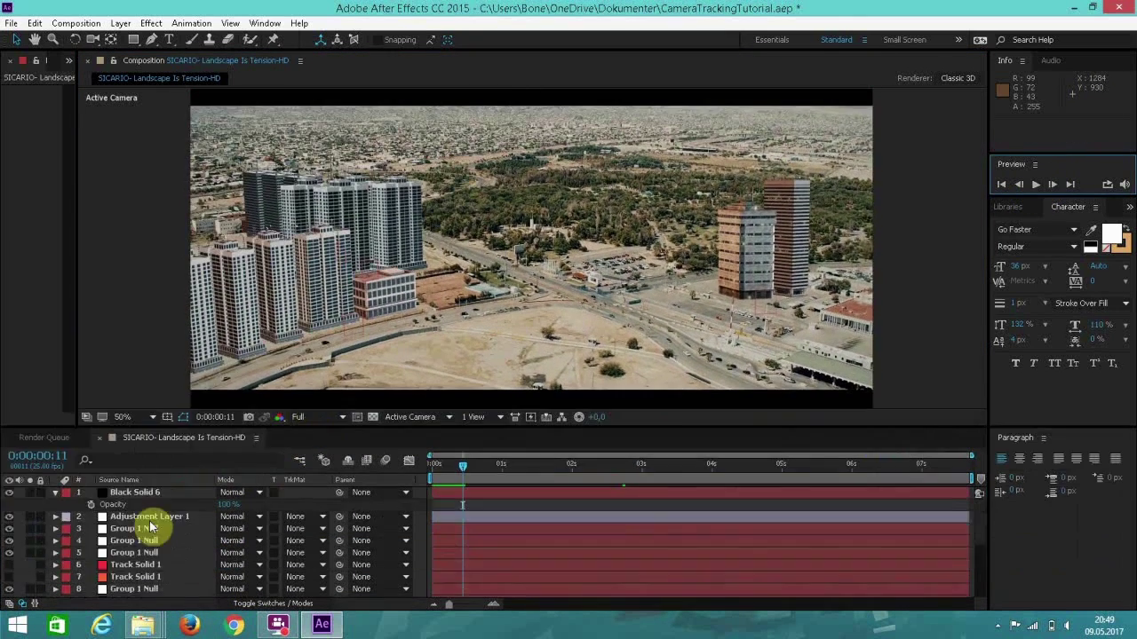
{"action": "scroll", "coordinate": [53, 541], "scroll_direction": "down", "scroll_amount": 2}
{"action": "key", "text": "ctrl+Down"}
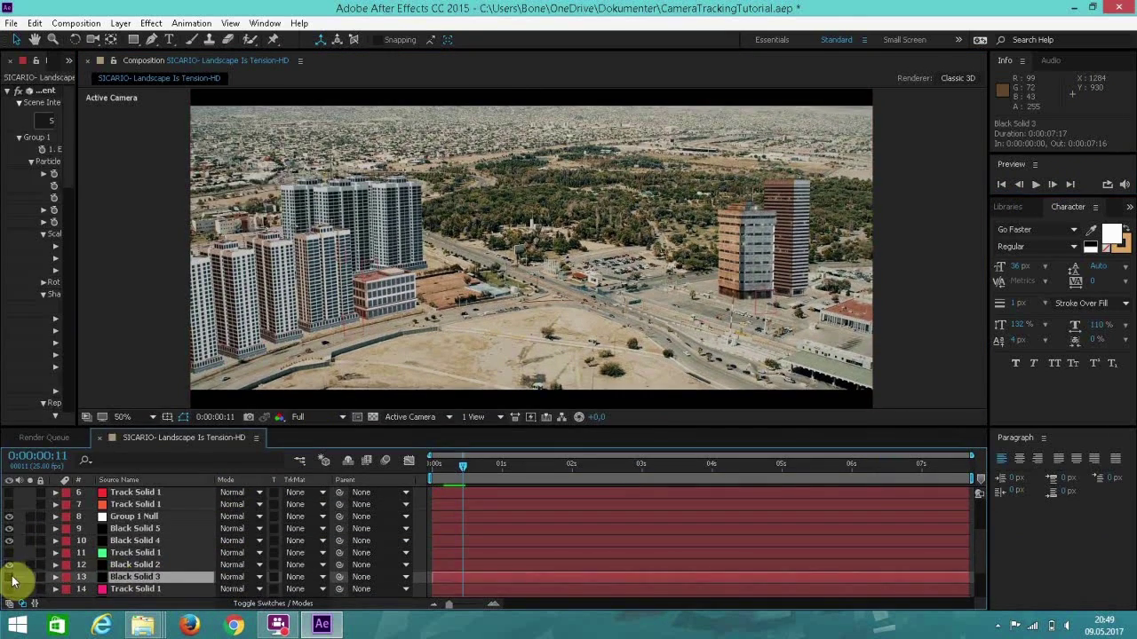
{"action": "left_click", "coordinate": [1035, 184]}
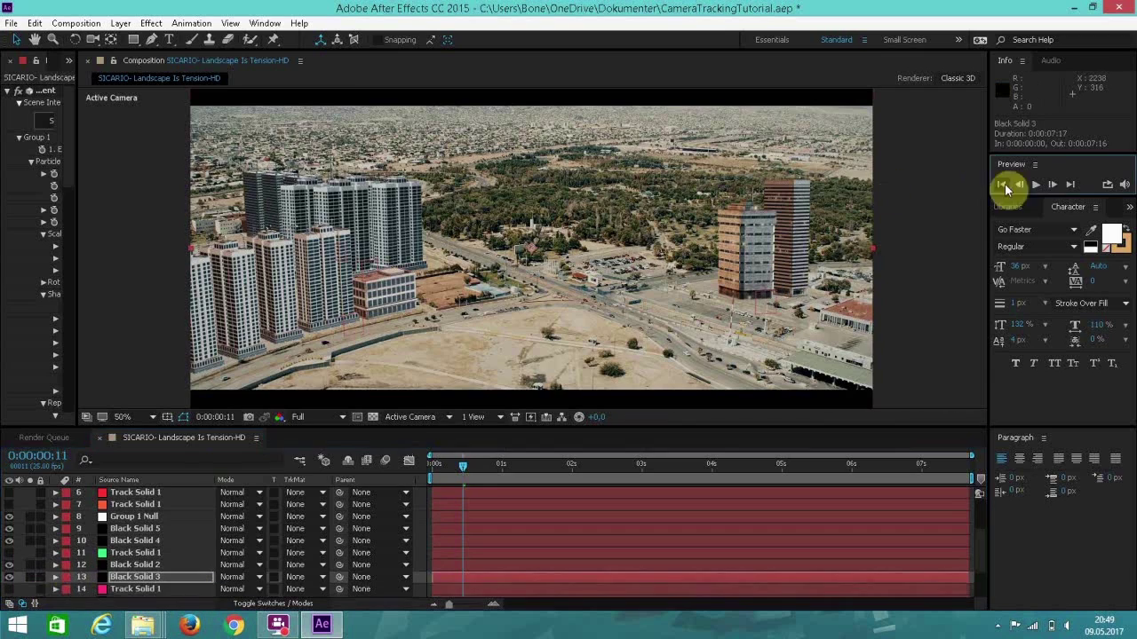
{"action": "left_click_drag", "start_coordinate": [900, 426], "coordinate": [901, 568]}
{"action": "left_click", "coordinate": [153, 556]}
{"action": "left_click", "coordinate": [119, 300]}
{"action": "left_click", "coordinate": [1035, 184]}
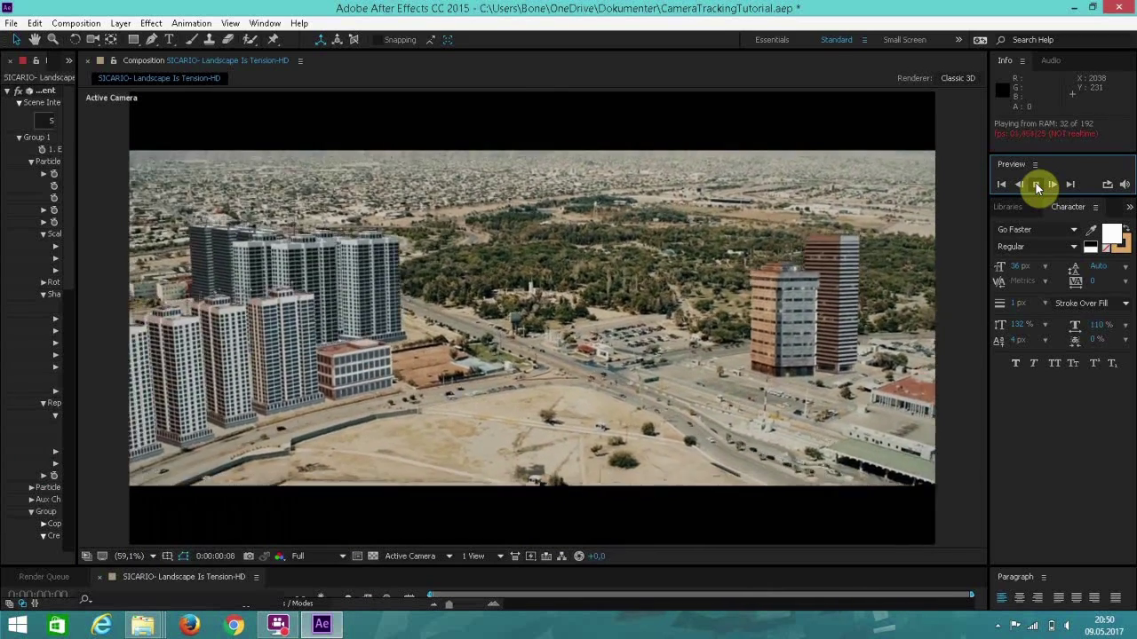
{"action": "left_click", "coordinate": [552, 172]}
Step: Save the project as CameraTrackingTutorial1.aep
{"action": "left_click", "coordinate": [11, 23]}
{"action": "left_click", "coordinate": [74, 168]}
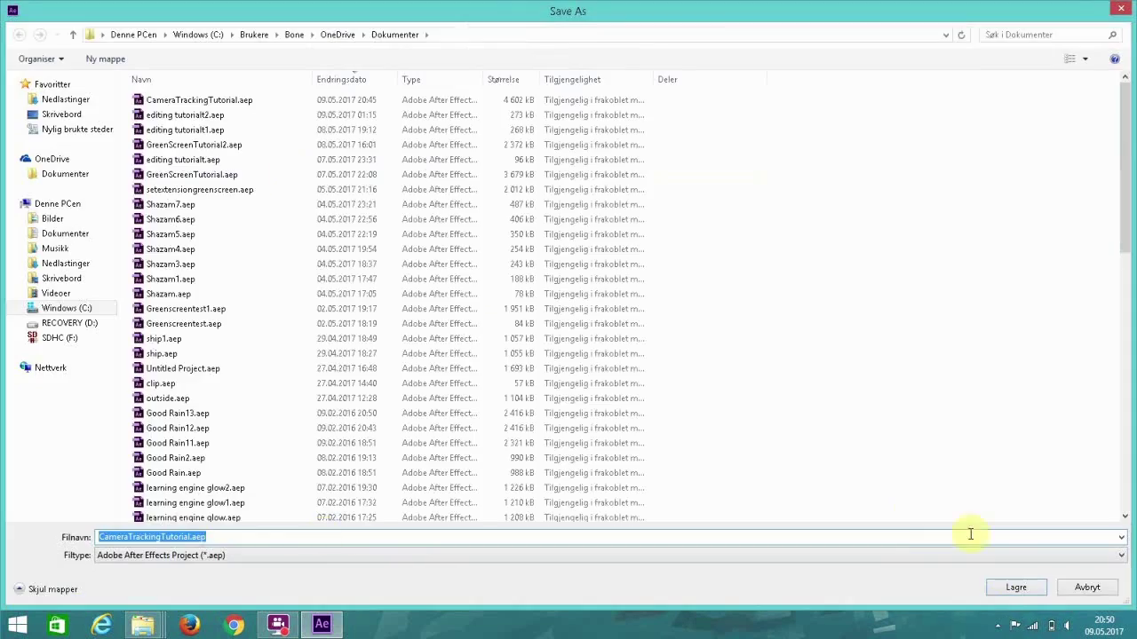
{"action": "key", "text": "Return"}
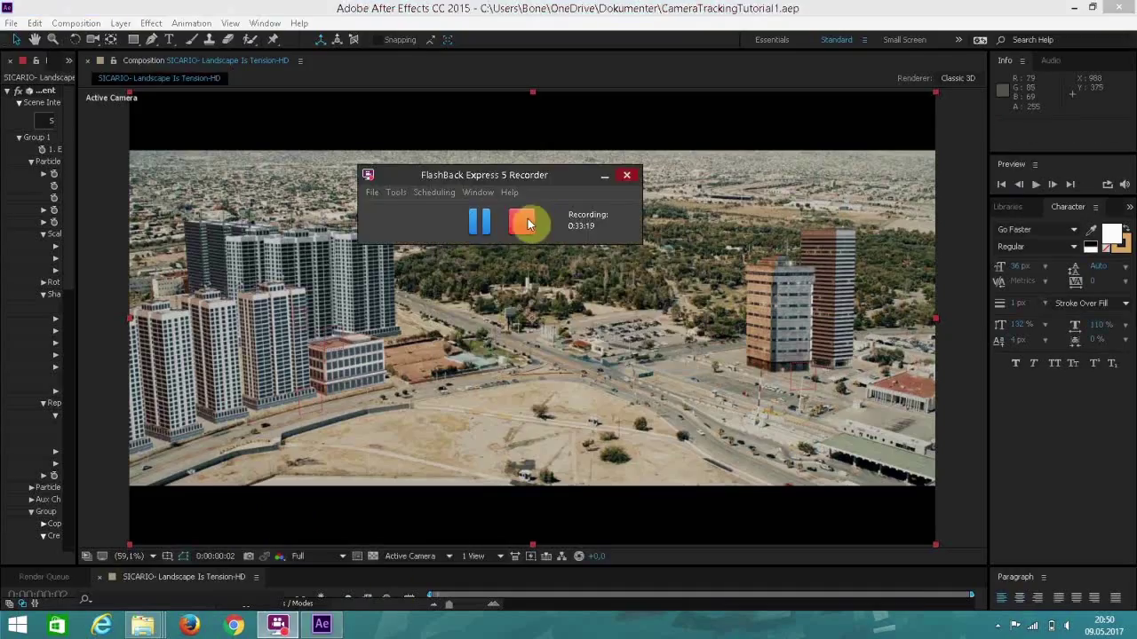